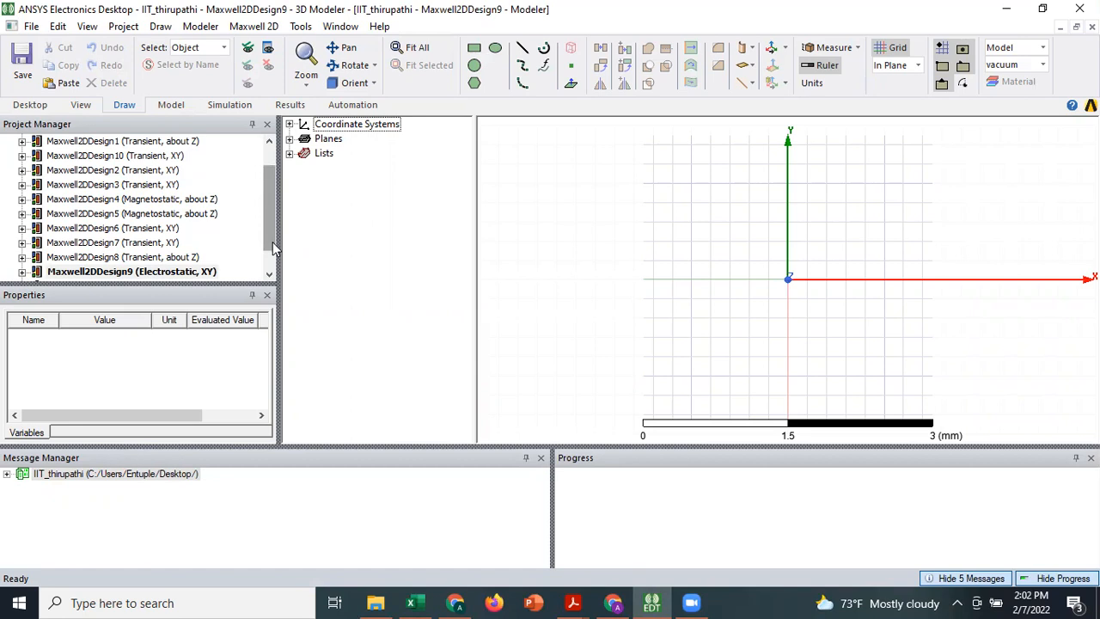
# Insert a new Maxwell 3D design into the IIT_thirupathi project.
pyautogui.moveTo(274, 248); pyautogui.dragTo(267, 237)
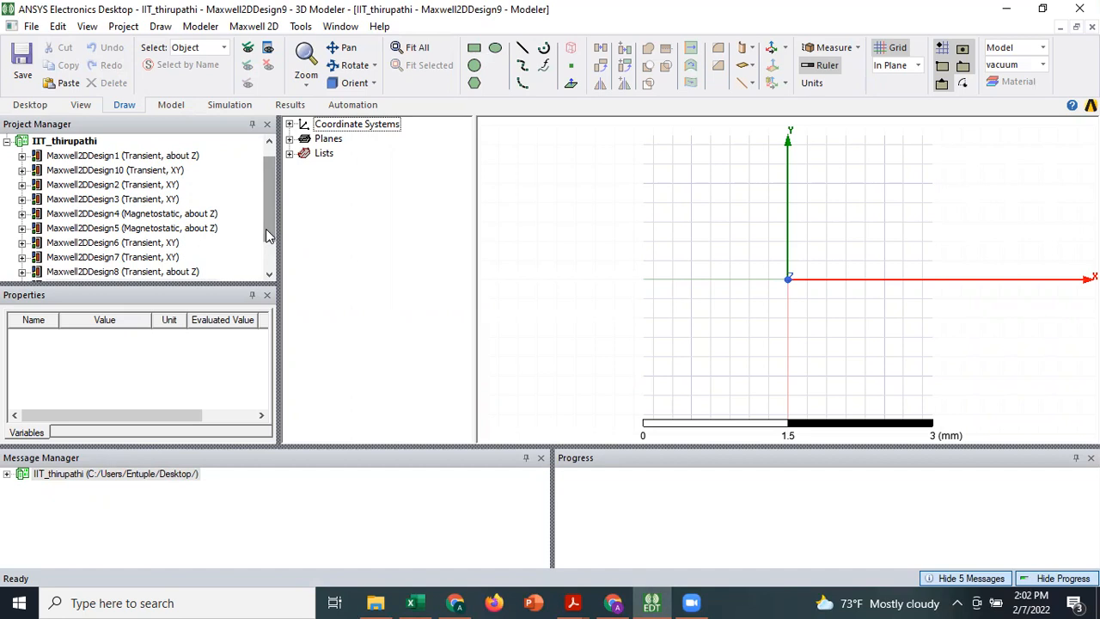
pyautogui.click(31, 106)
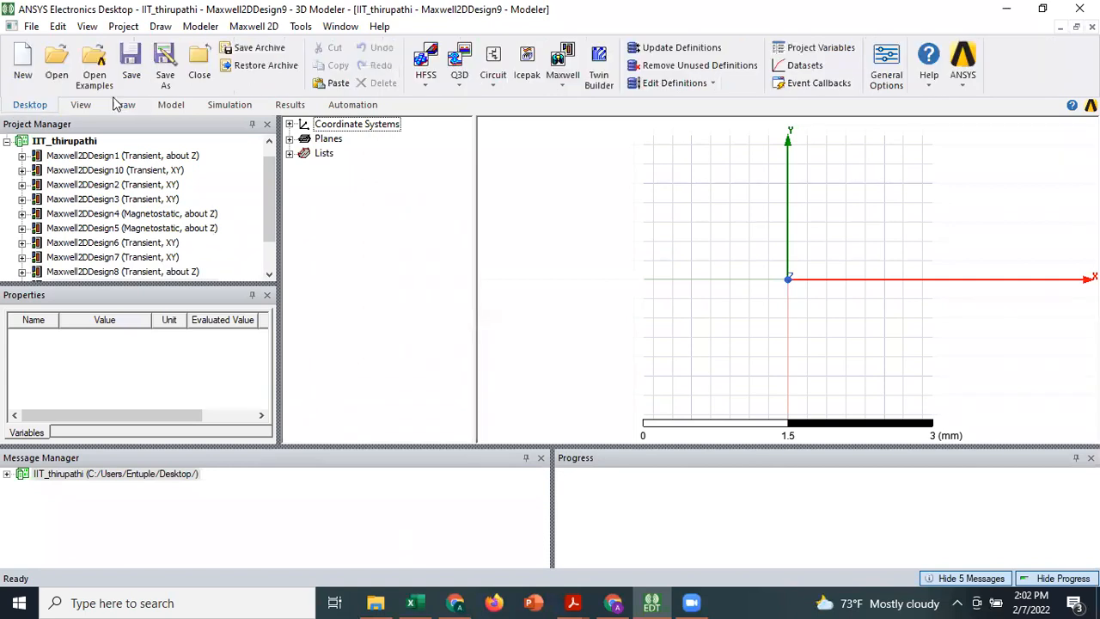
pyautogui.click(574, 89)
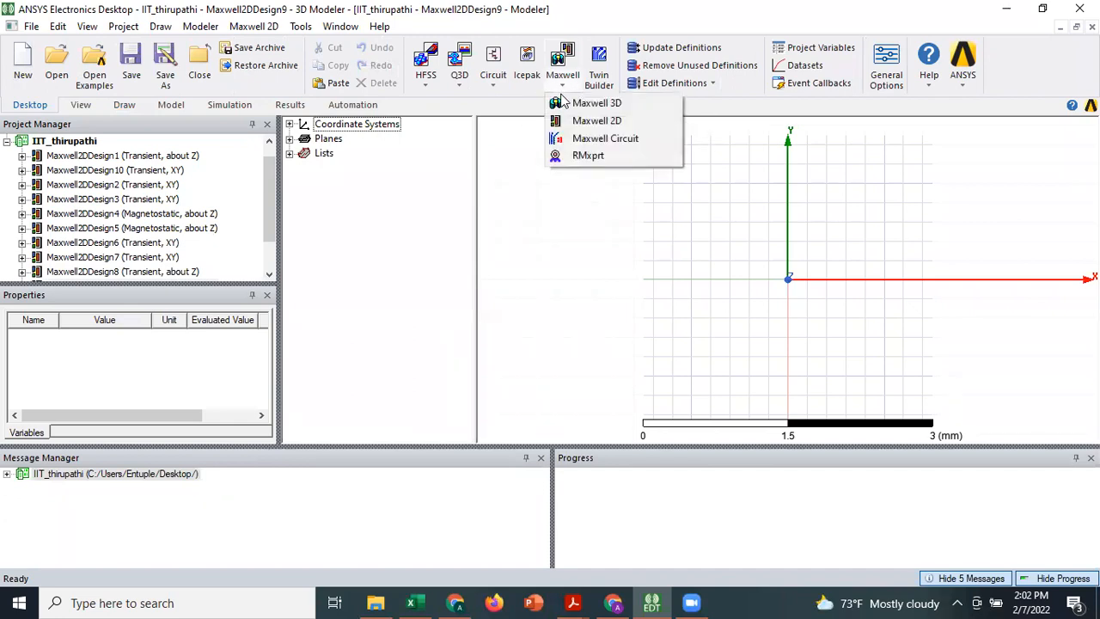
pyautogui.click(612, 105)
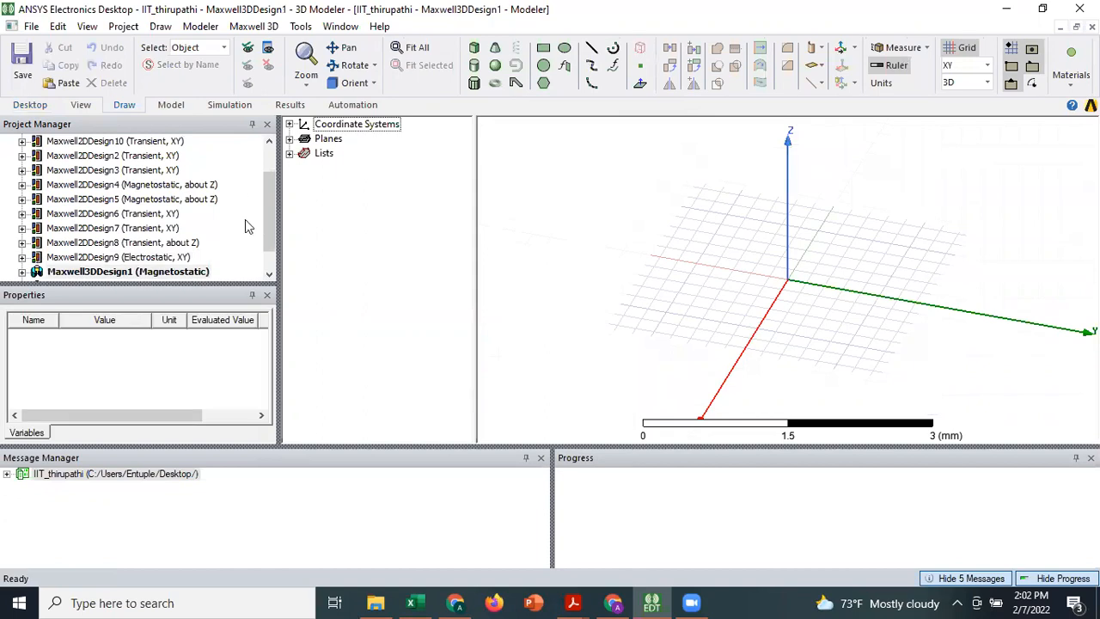
# Locate the new Maxwell 3D design in the project tree and make it the active design.
pyautogui.scroll(2, 266, 222)
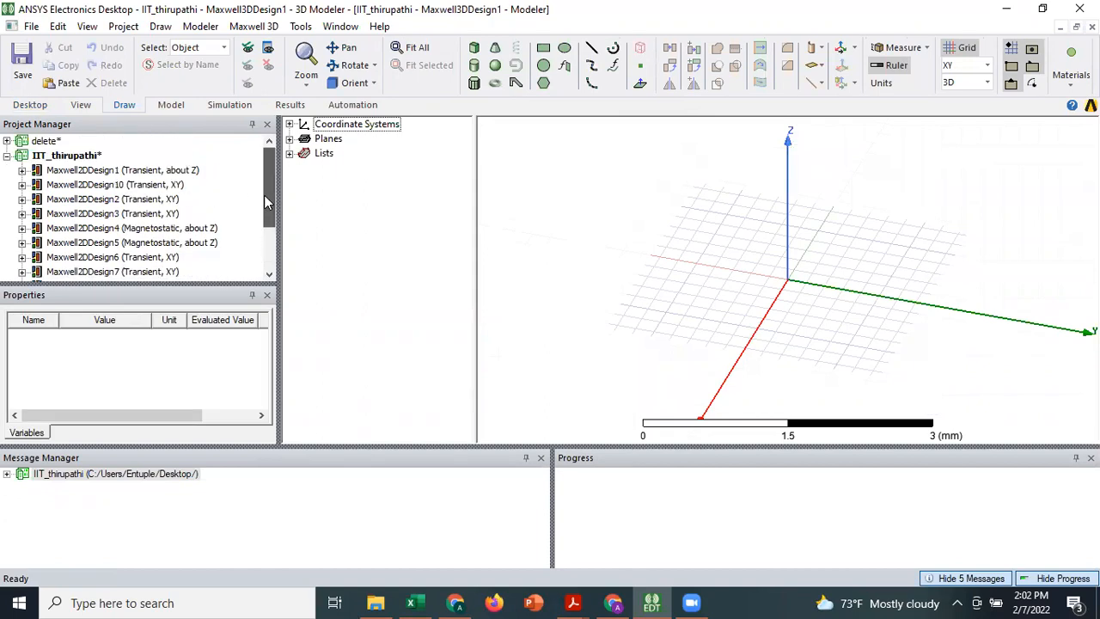
pyautogui.moveTo(264, 217)
pyautogui.mouseDown()
pyautogui.moveTo(263, 182)
pyautogui.moveTo(263, 230)
pyautogui.mouseUp()
pyautogui.click(206, 213)
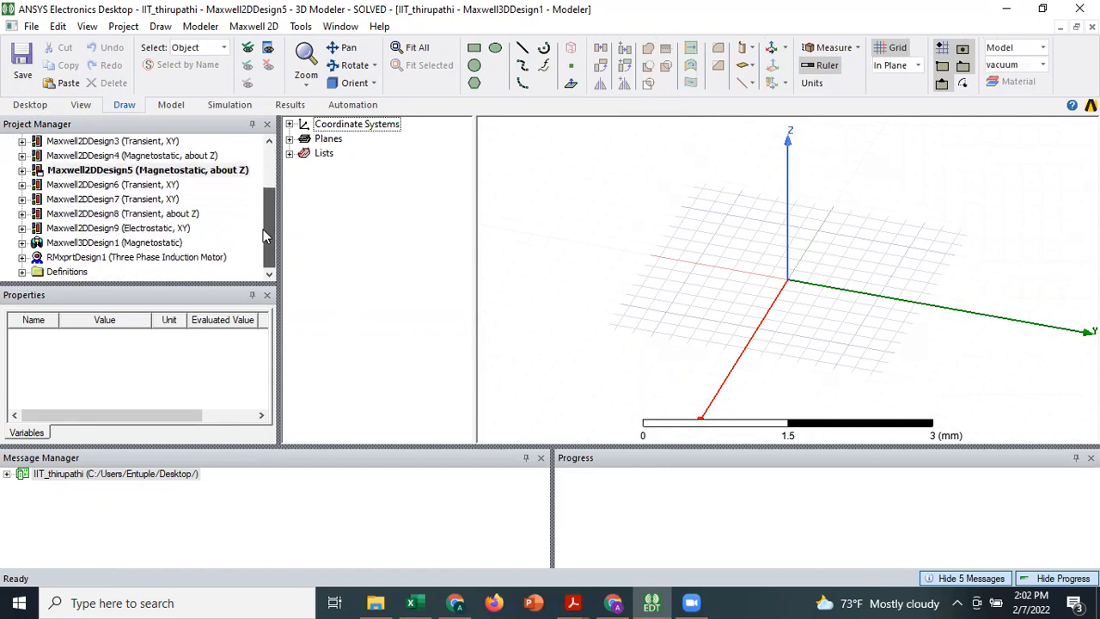
pyautogui.doubleClick(35, 245)
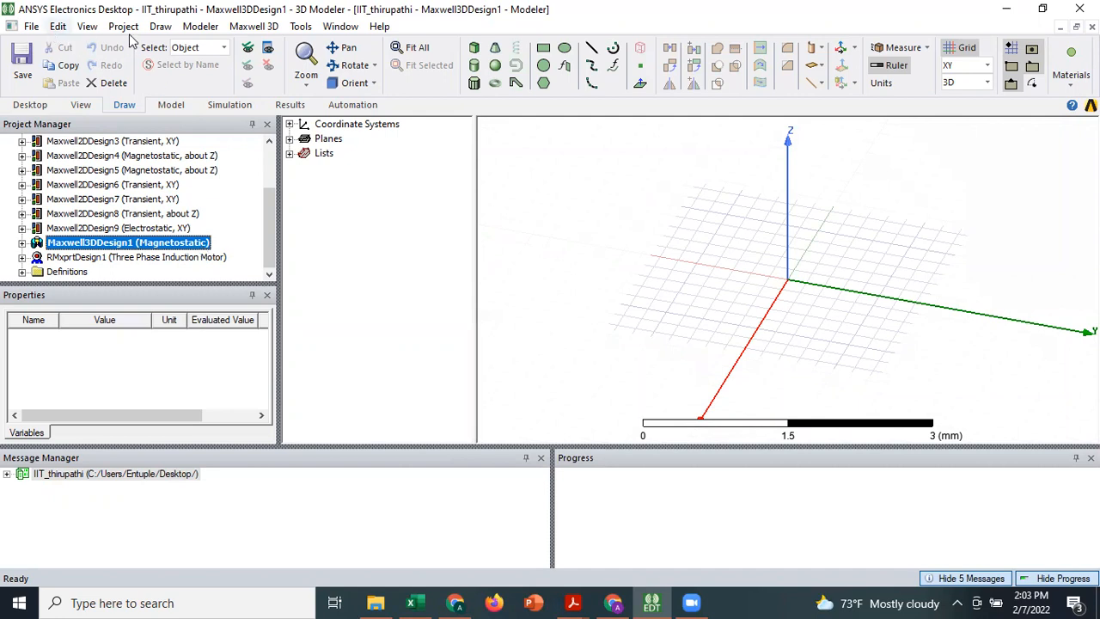
# Set the Maxwell 3D design's solution type to Electrostatic and expand the design in the project tree.
pyautogui.click(273, 27)
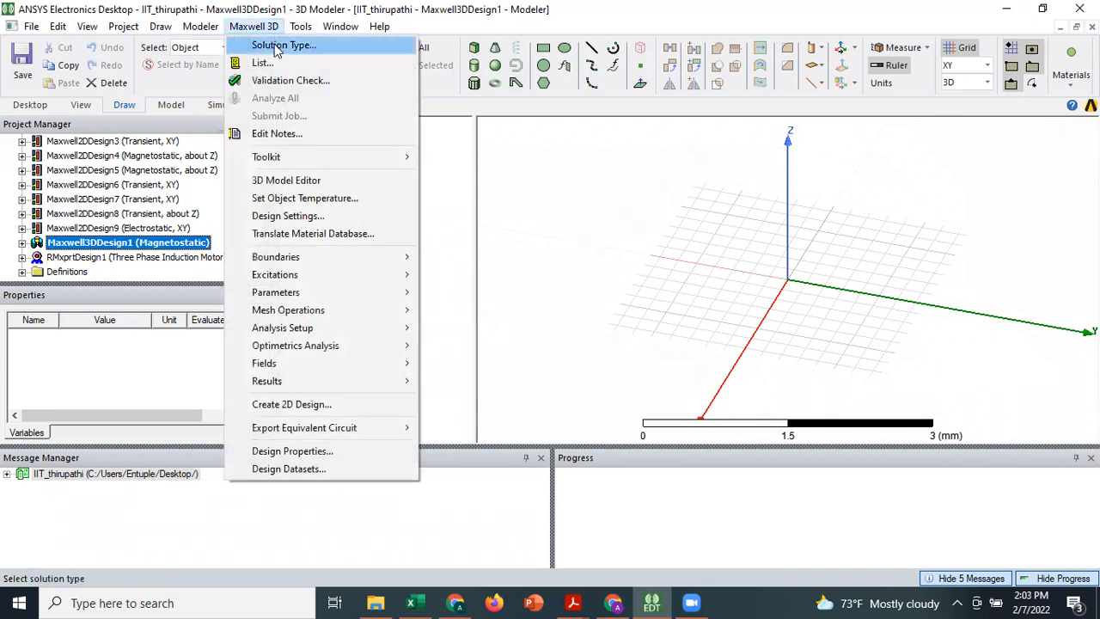
pyautogui.click(283, 46)
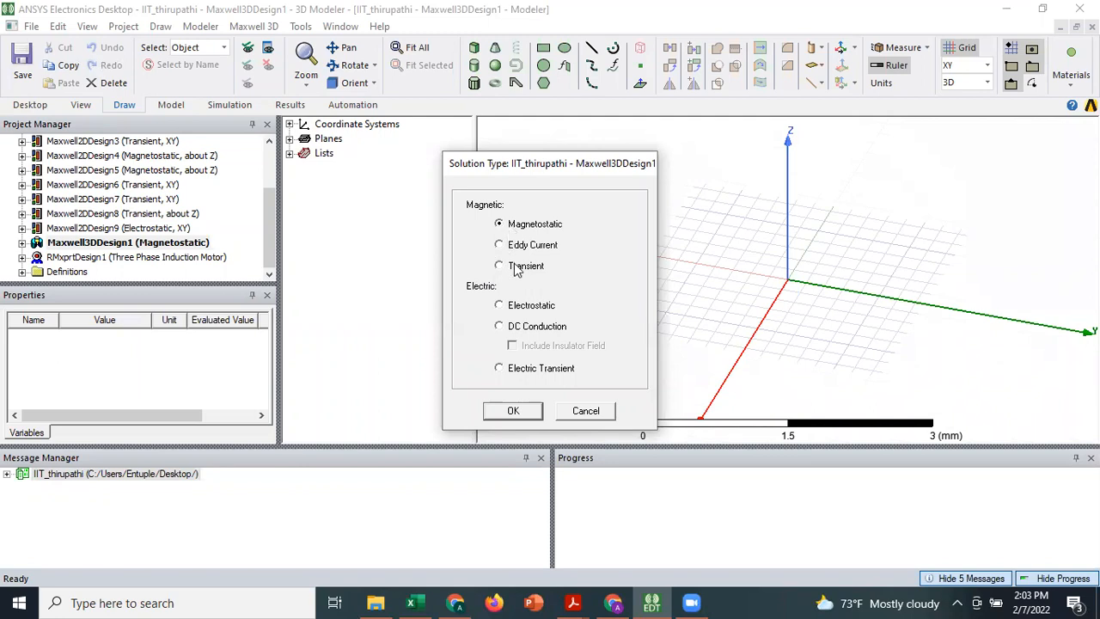
pyautogui.click(499, 307)
pyautogui.click(512, 411)
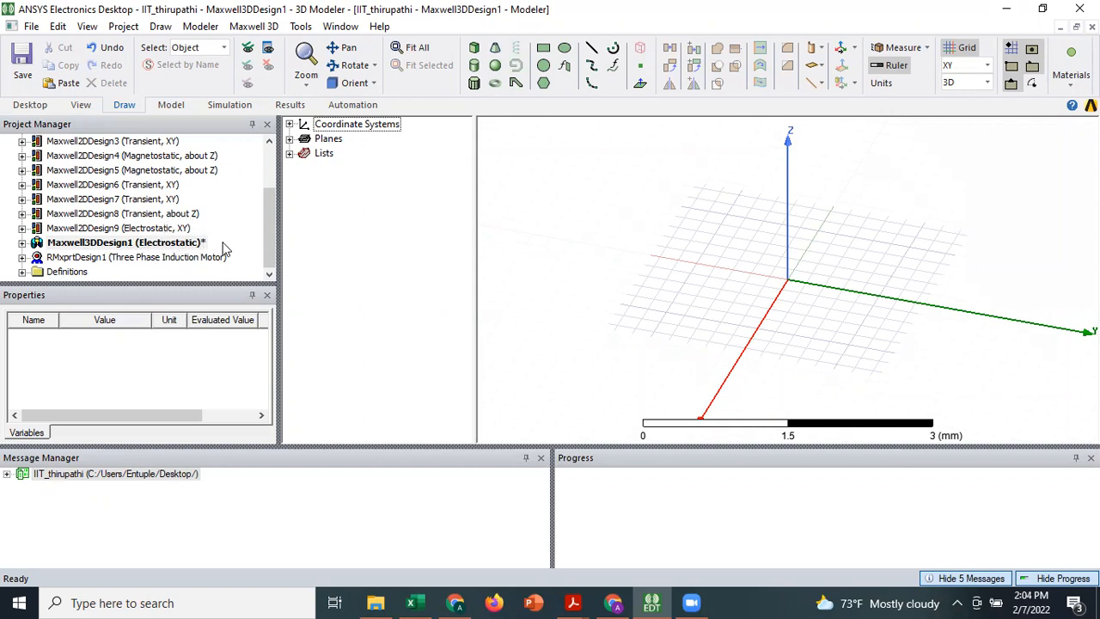
pyautogui.click(21, 244)
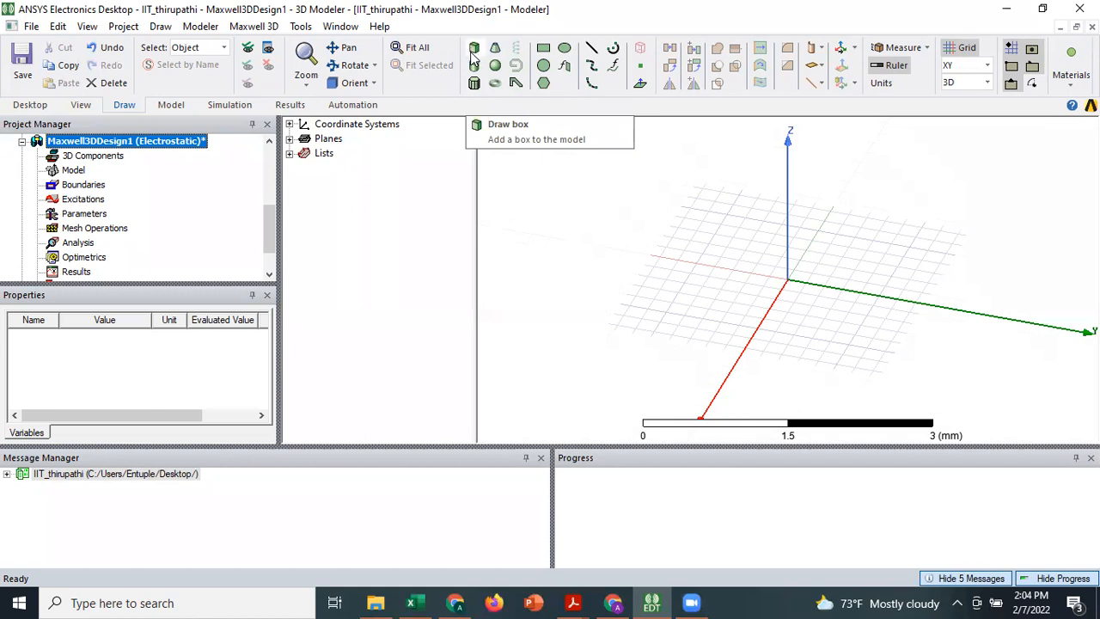
# Draw a box from the origin, about 1.8 mm in X, 1.6 mm in Y and 0.4 mm high.
pyautogui.click(472, 53)
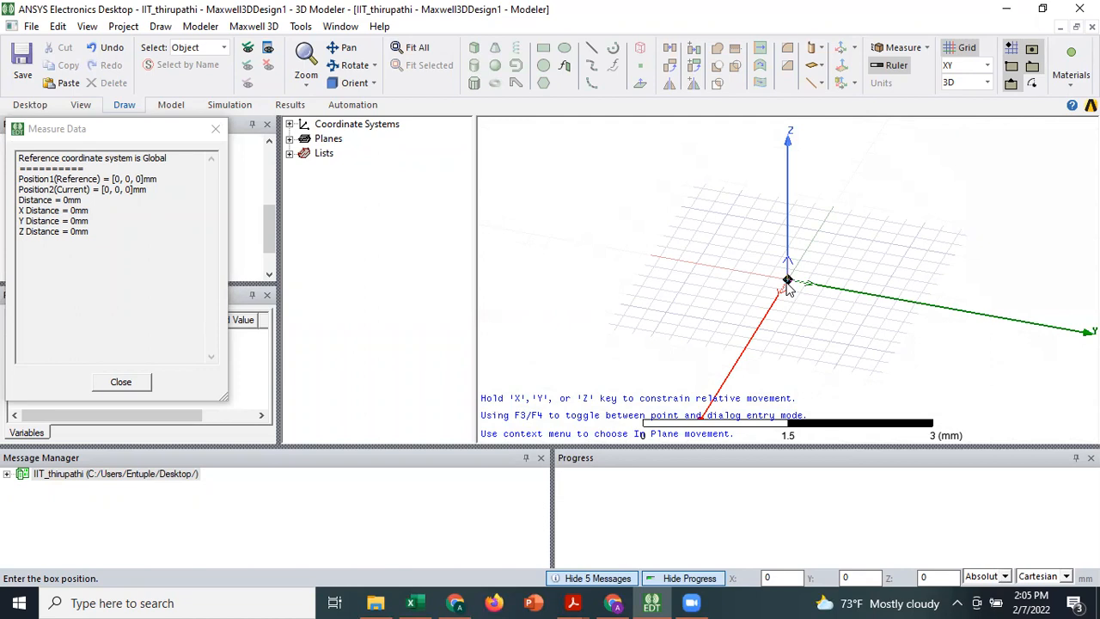
pyautogui.press('Tab')
pyautogui.click(788, 284)
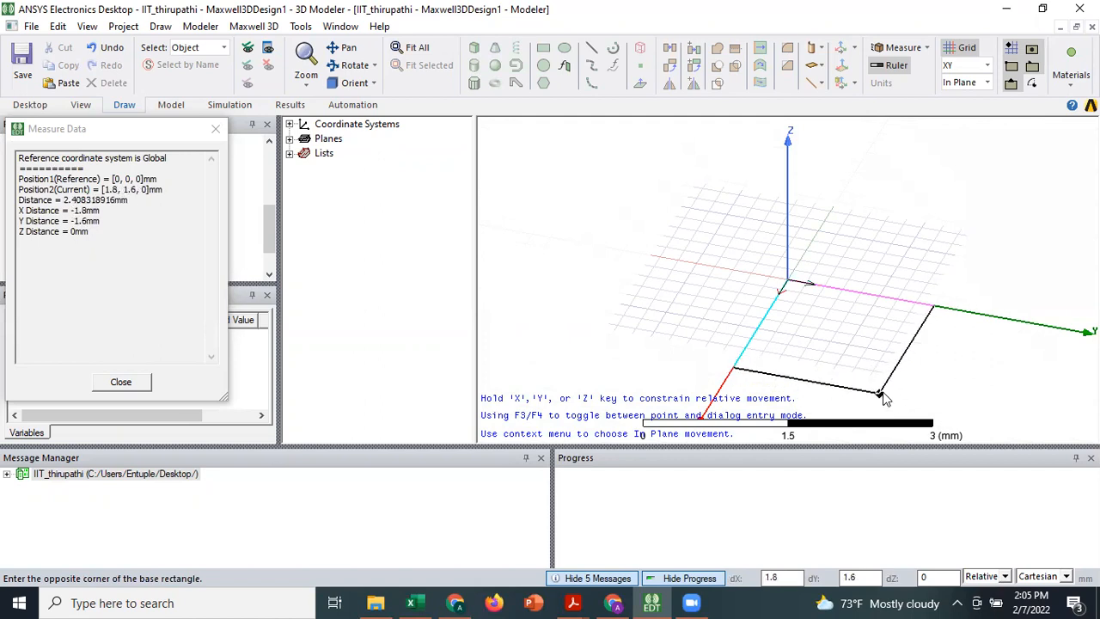
pyautogui.click(878, 392)
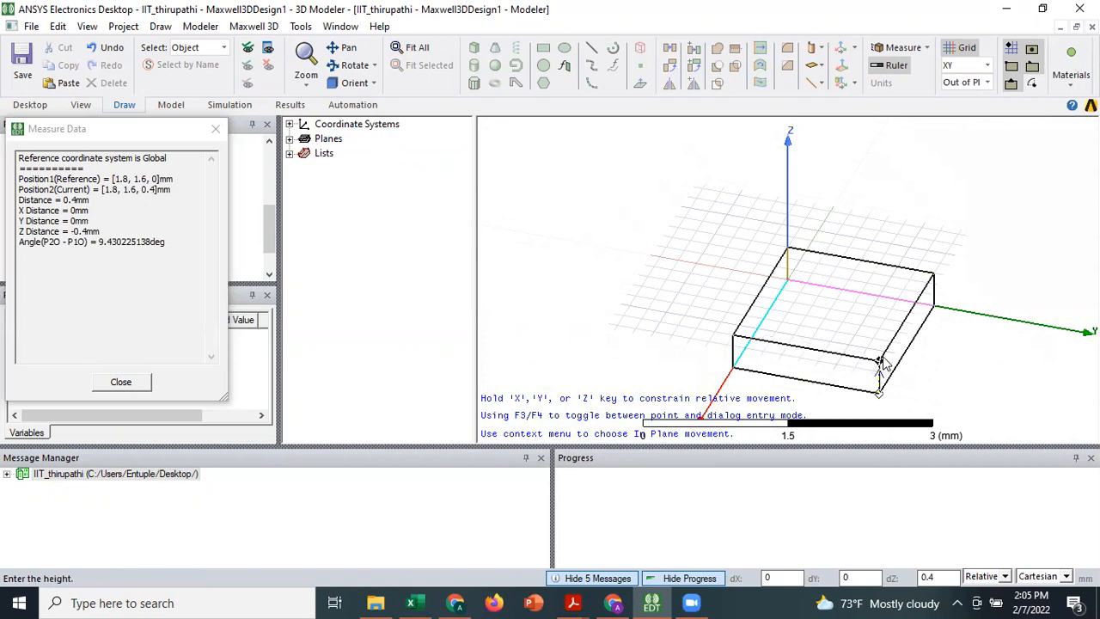
pyautogui.click(880, 362)
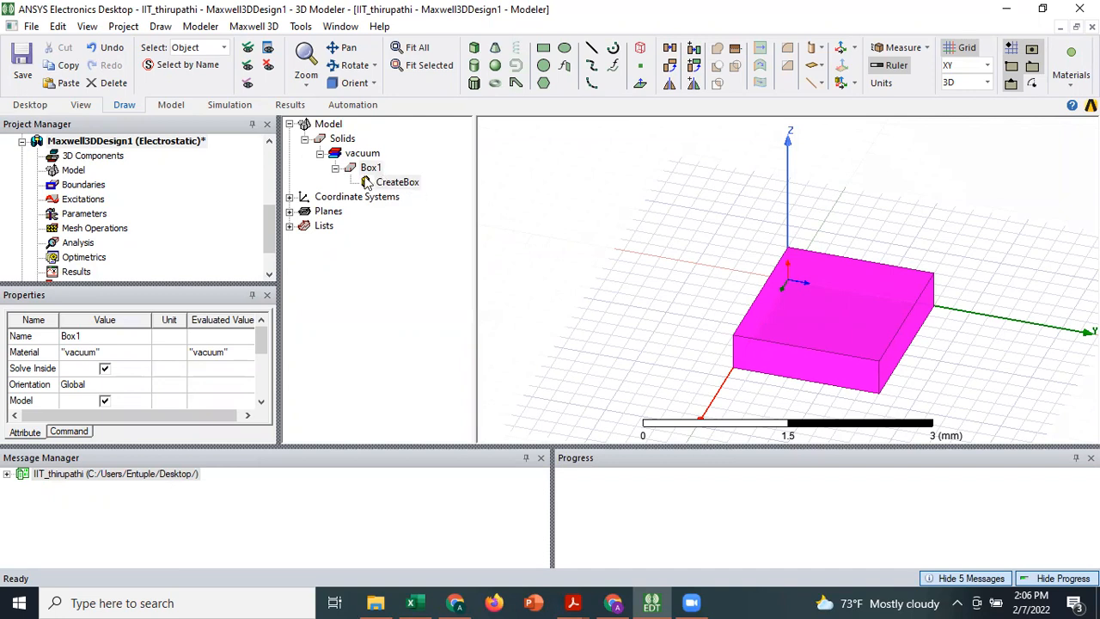
# Set the box's X size and Y size to 25 mm each.
pyautogui.doubleClick(407, 189)
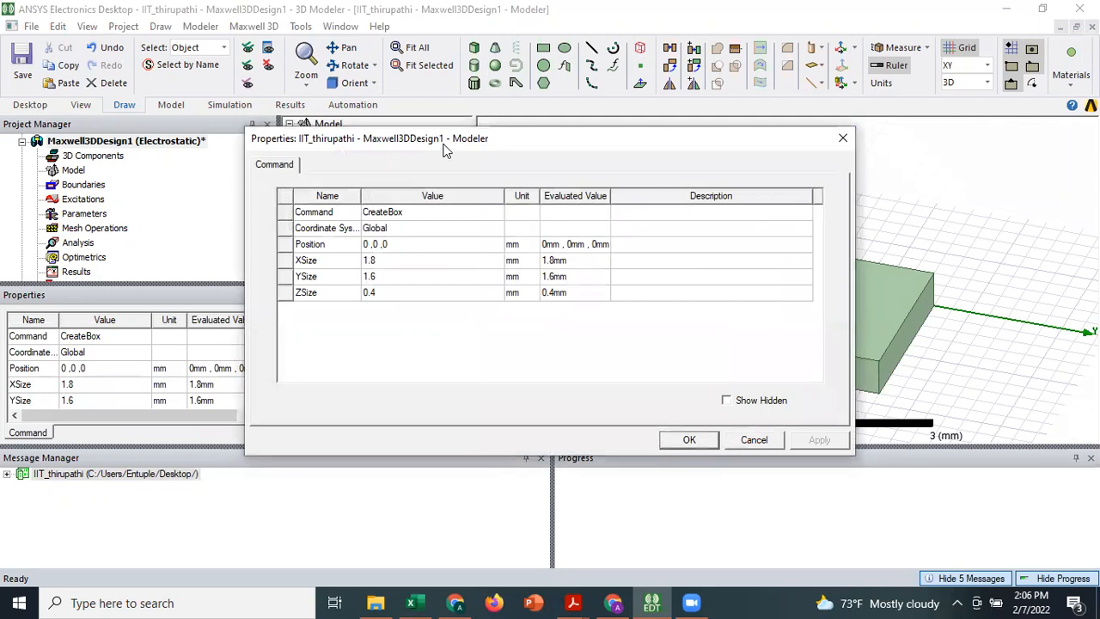
pyautogui.moveTo(445, 150); pyautogui.dragTo(234, 202)
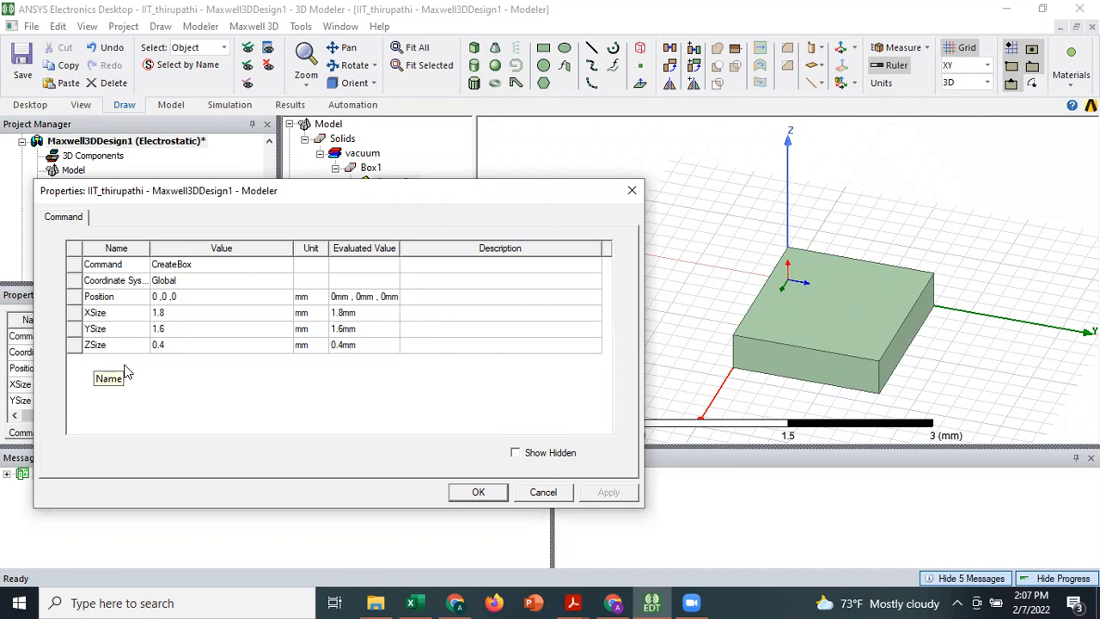
pyautogui.click(188, 318)
pyautogui.click(186, 314)
pyautogui.write('25')
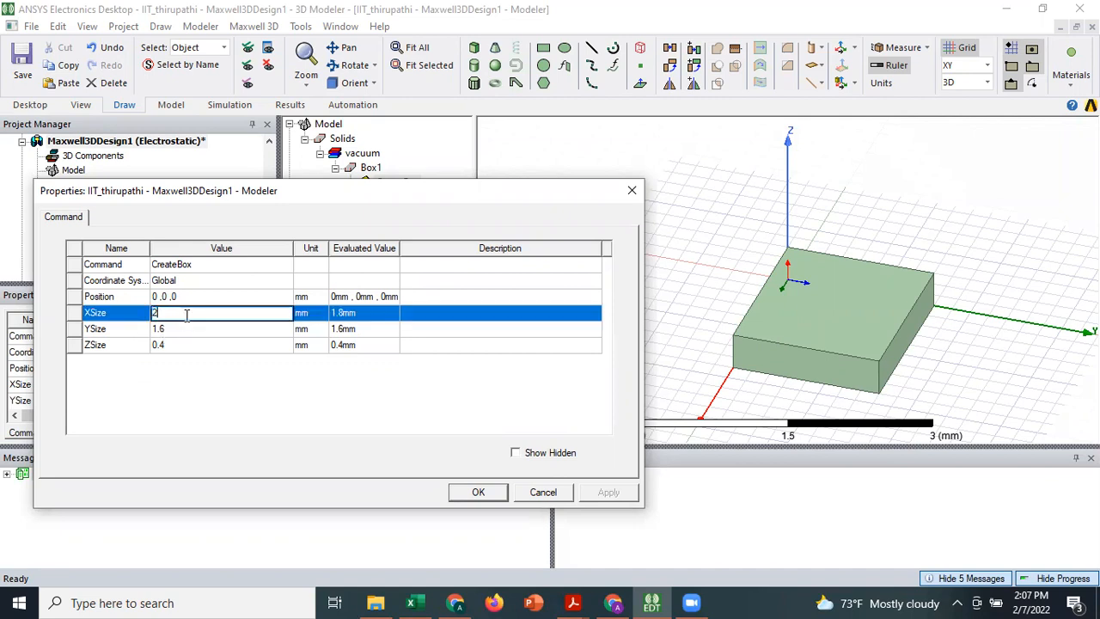
pyautogui.click(175, 333)
pyautogui.click(175, 330)
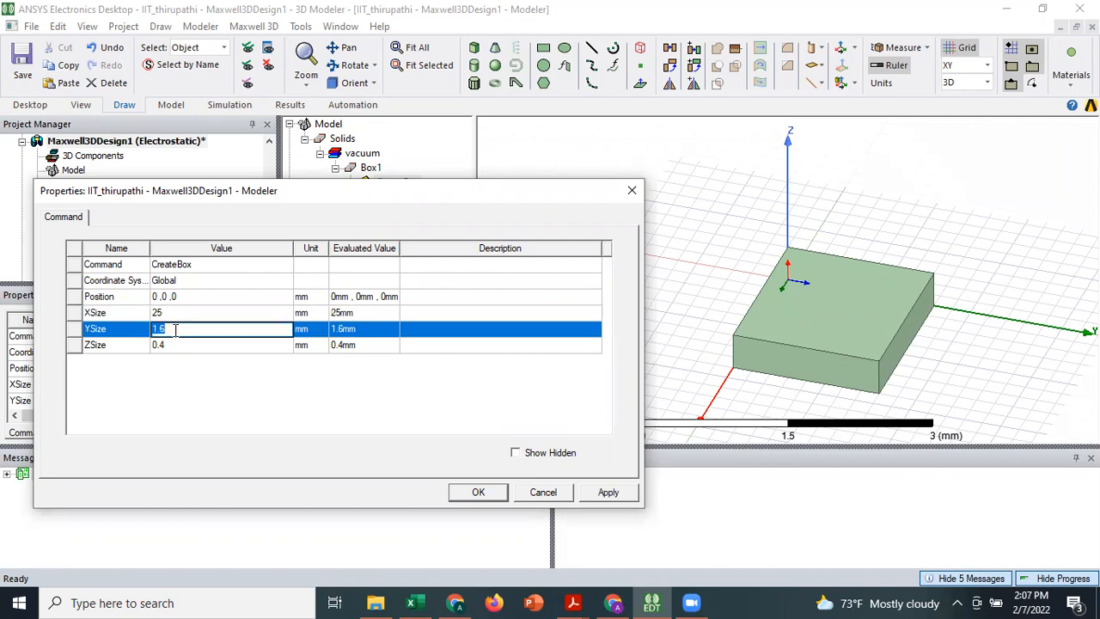
pyautogui.write('25')
# Set the box's Z size to 2 mm and apply the new dimensions.
pyautogui.click(225, 344)
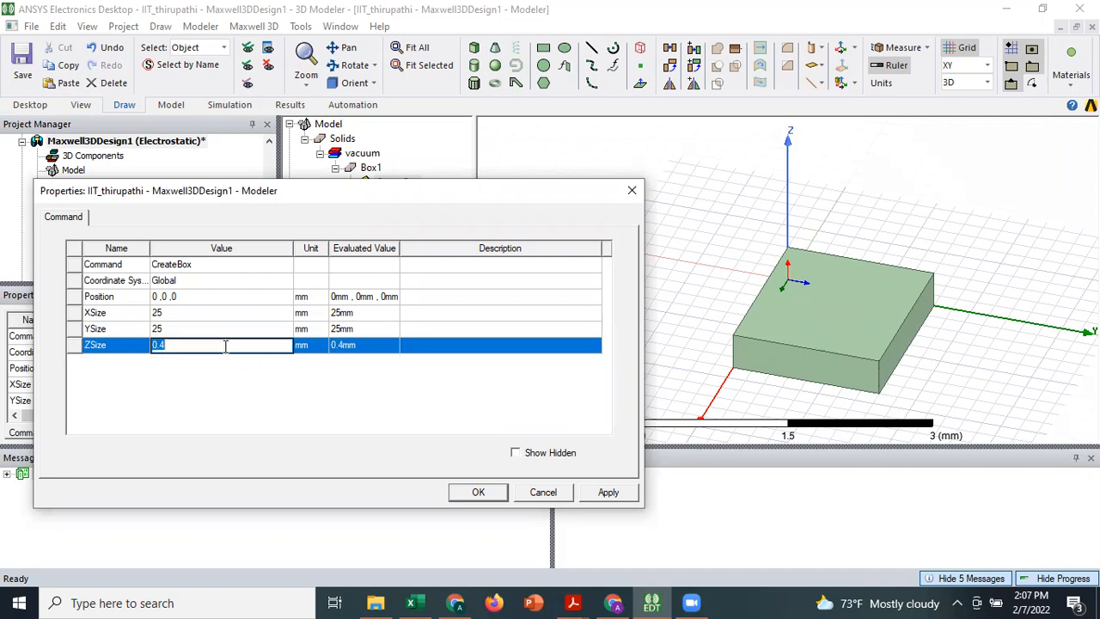
pyautogui.write('2')
pyautogui.click(256, 421)
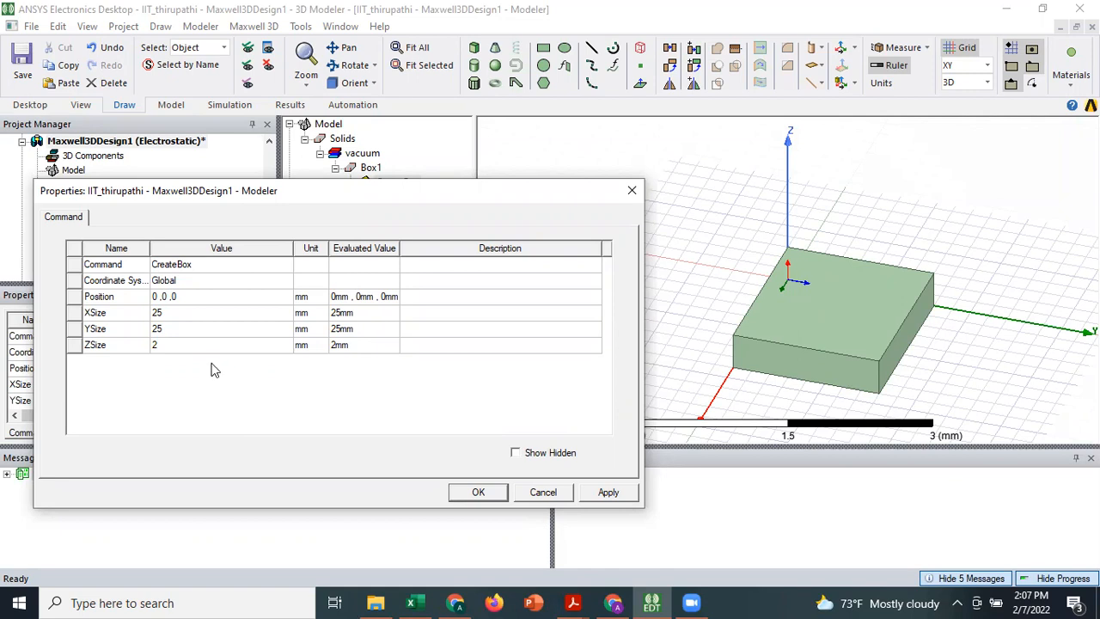
pyautogui.click(607, 493)
pyautogui.click(478, 492)
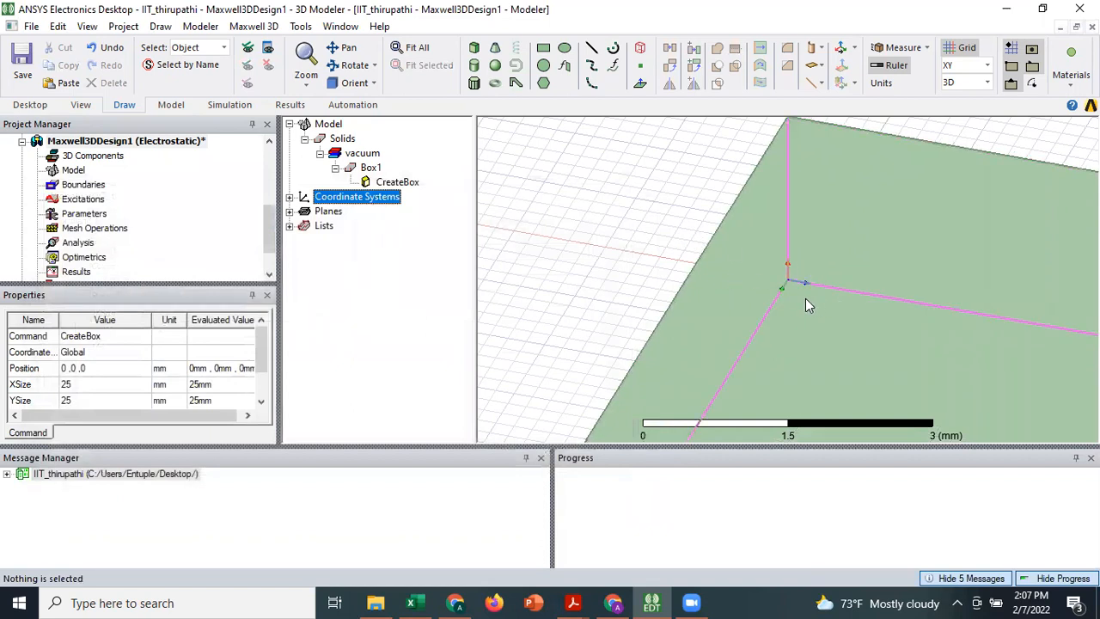
pyautogui.click(410, 52)
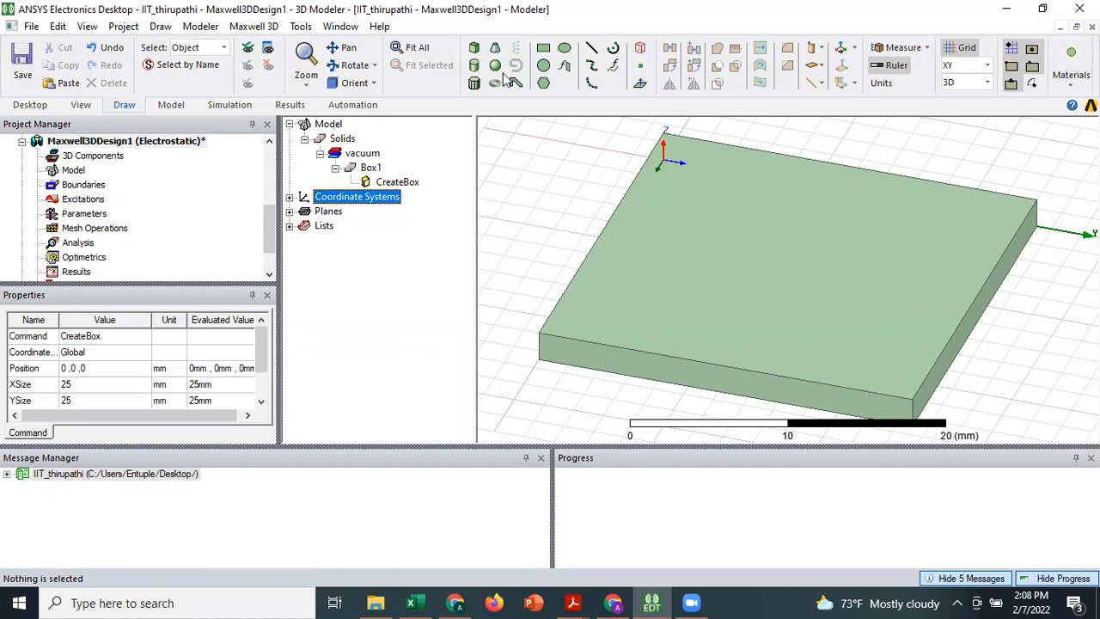
# Draw a second box covering the first box's top face from corner to opposite corner, about 2 mm high.
pyautogui.click(474, 48)
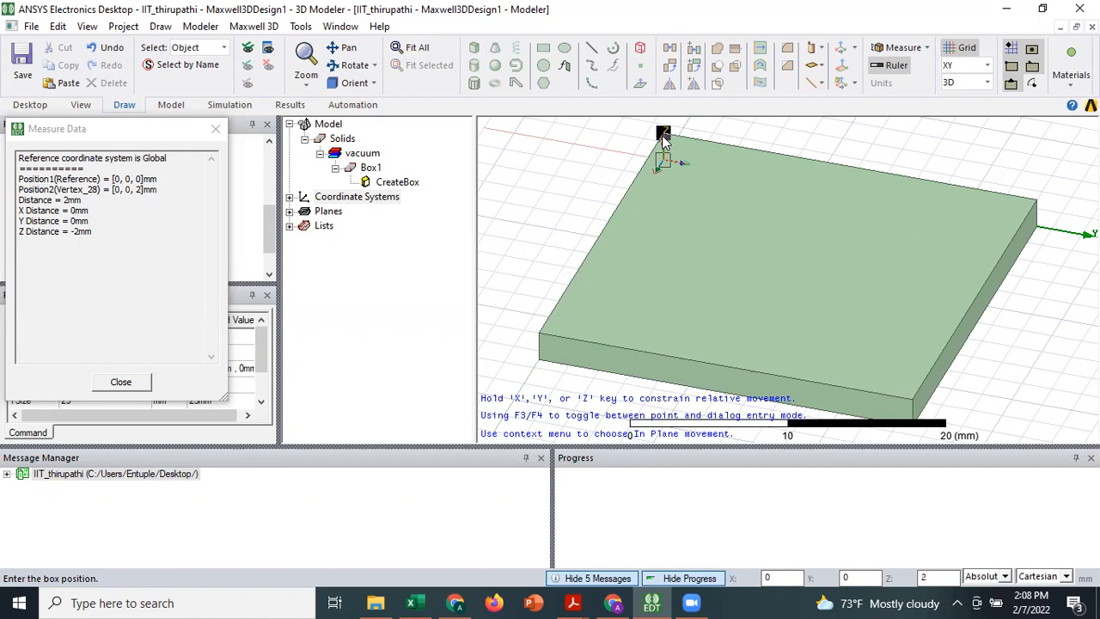
pyautogui.click(662, 140)
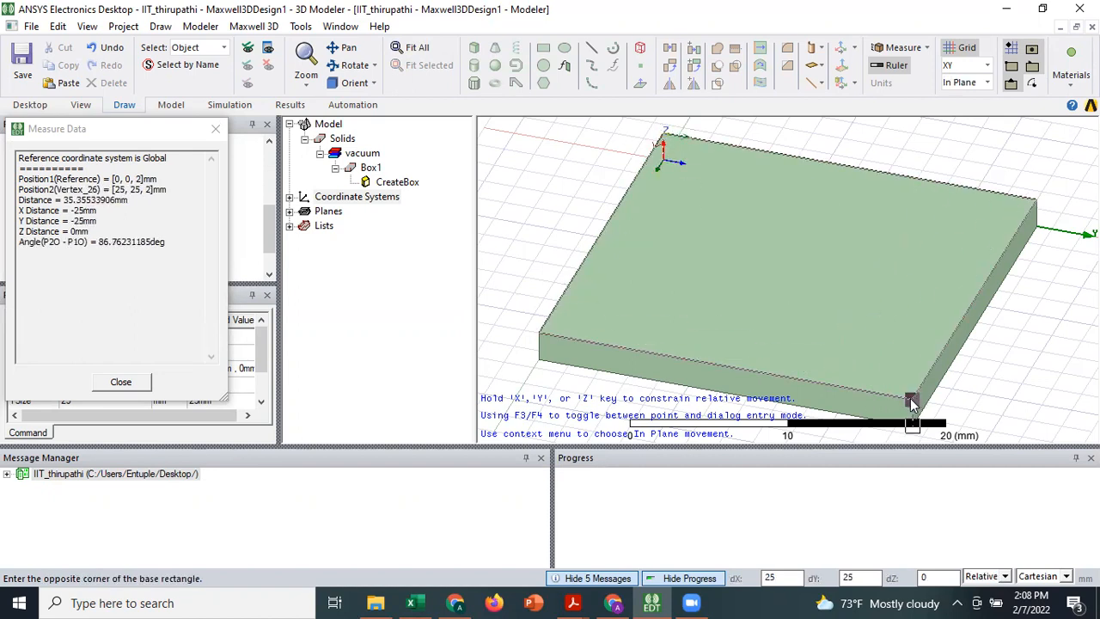
pyautogui.click(912, 402)
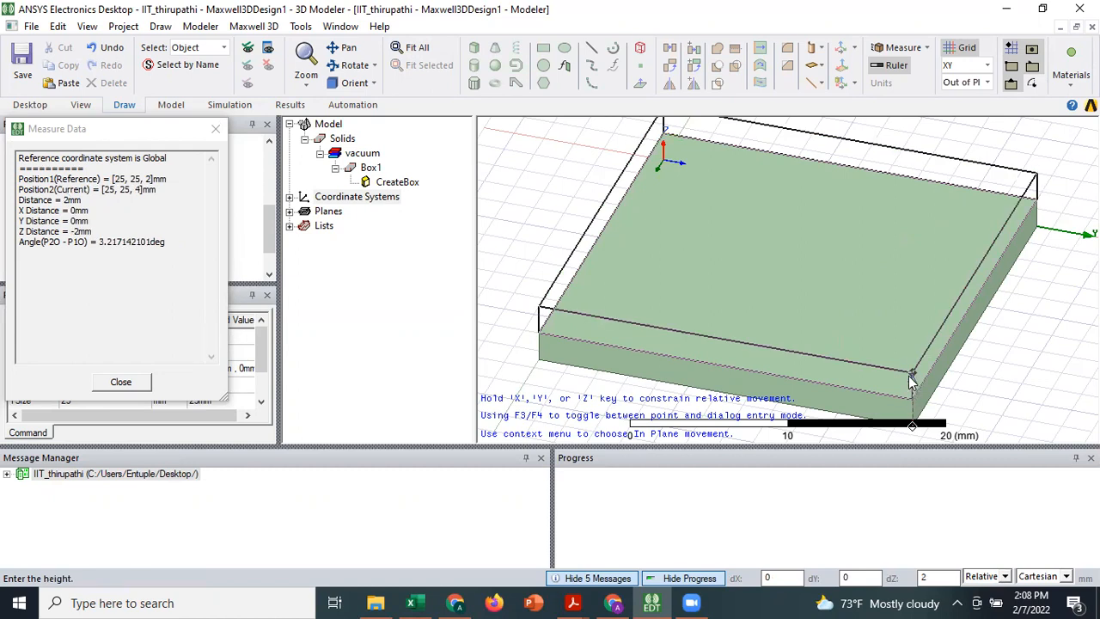
pyautogui.click(908, 376)
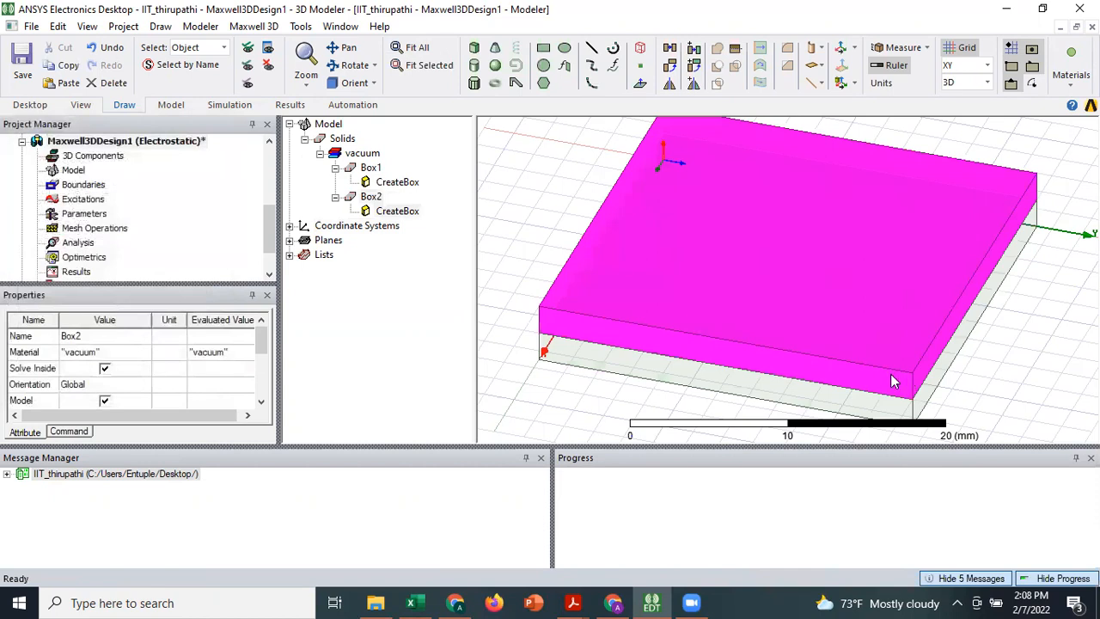
# Set the second box's Z size to 1 mm.
pyautogui.doubleClick(388, 213)
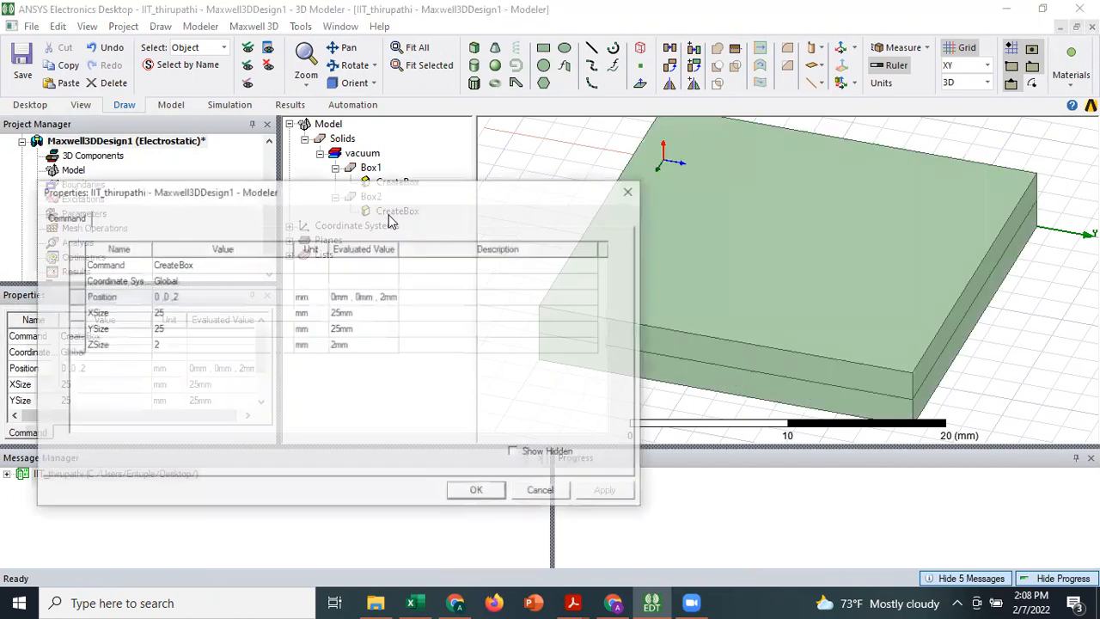
pyautogui.click(181, 345)
pyautogui.click(180, 346)
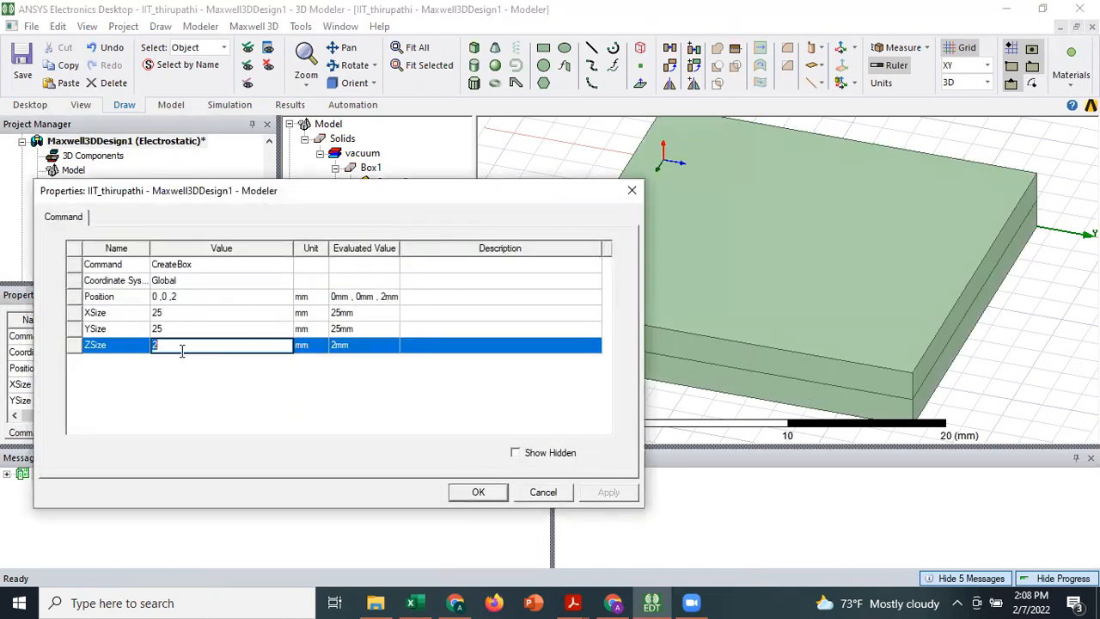
pyautogui.write('1')
pyautogui.click(188, 410)
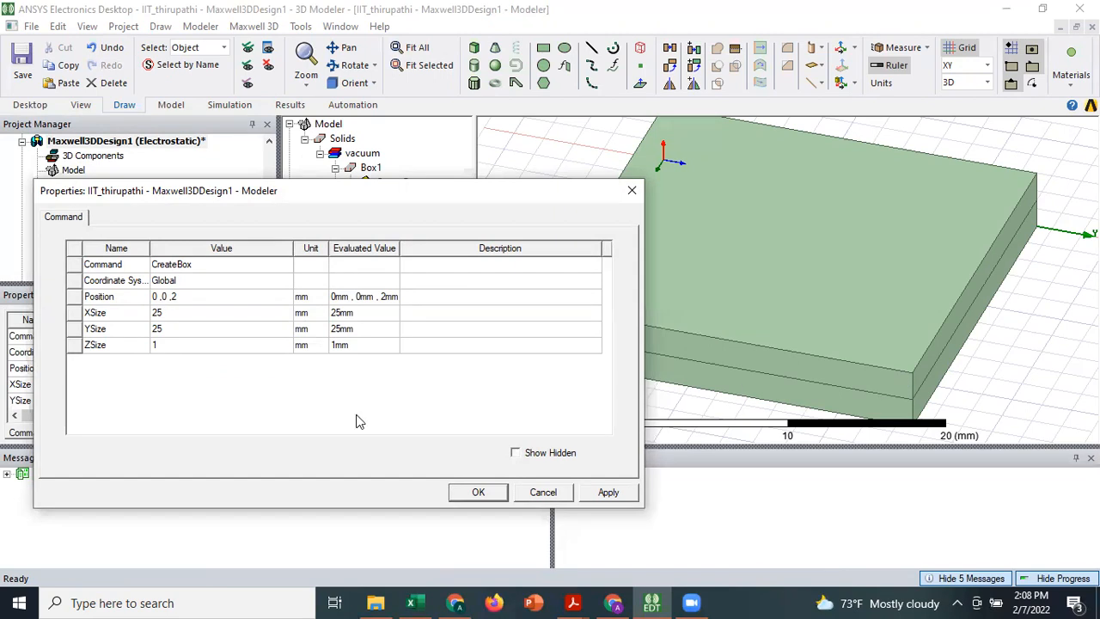
pyautogui.click(593, 494)
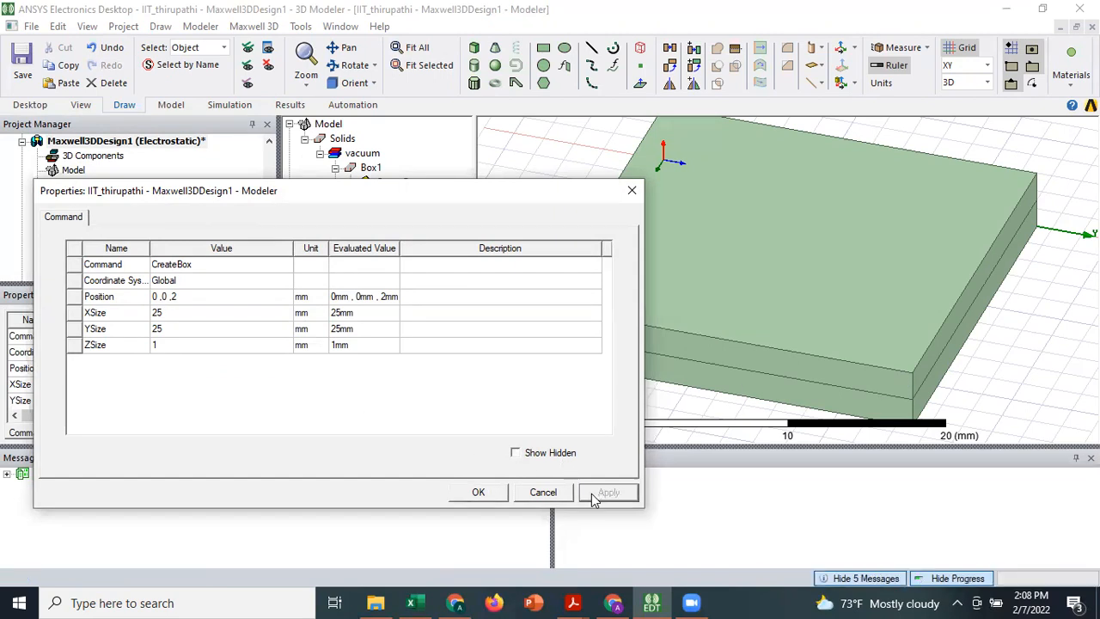
pyautogui.click(484, 497)
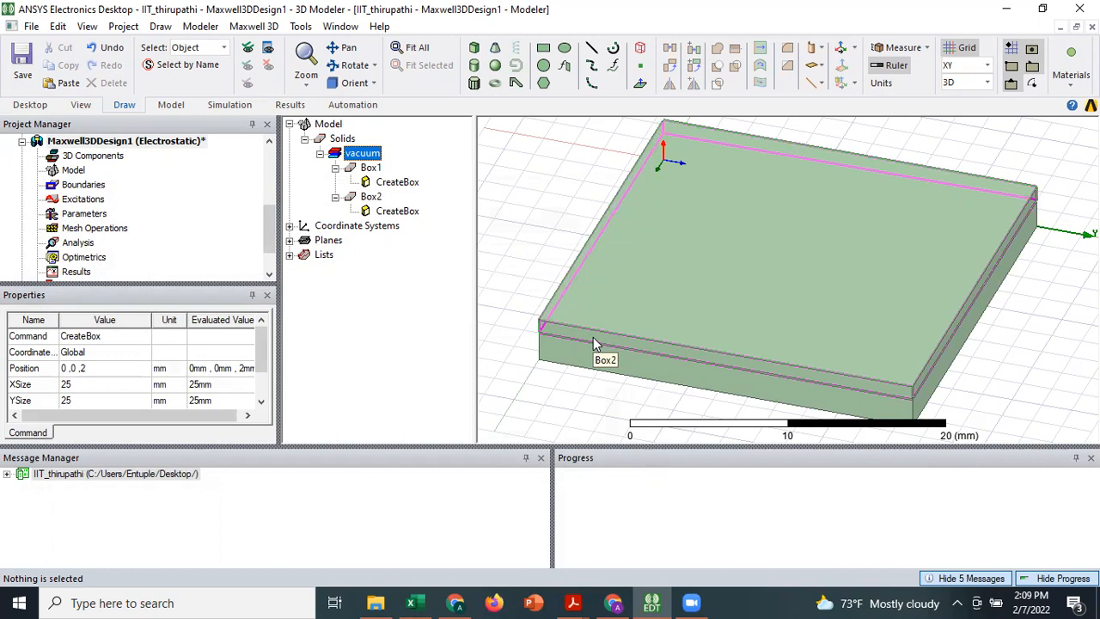
# Draw a third box covering the second box's top face from corner to opposite corner, about 3 mm high.
pyautogui.click(474, 48)
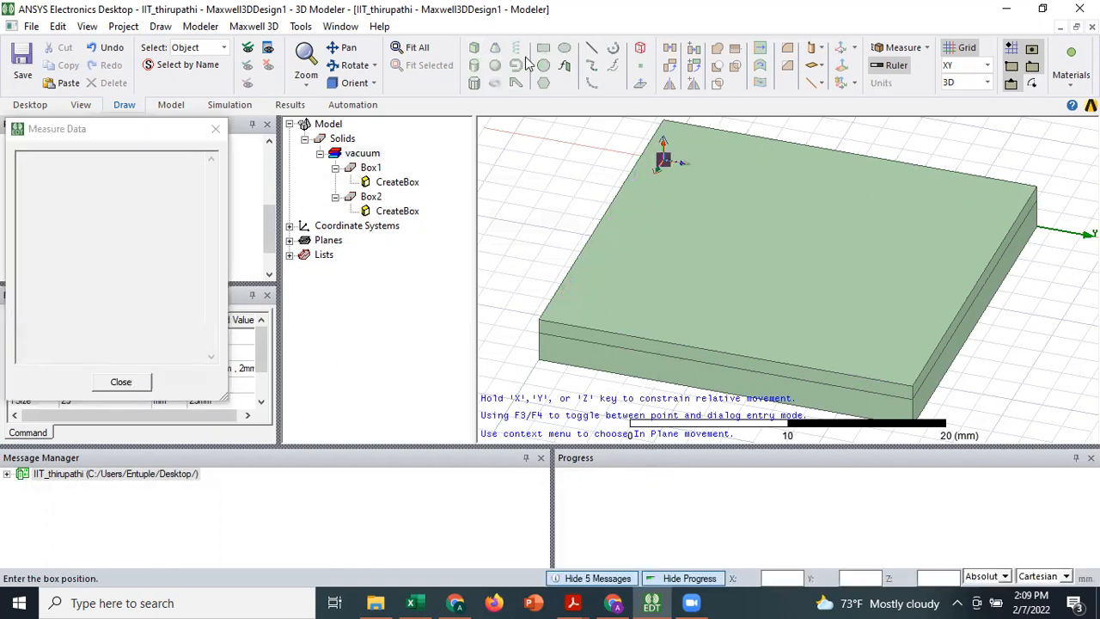
pyautogui.click(662, 125)
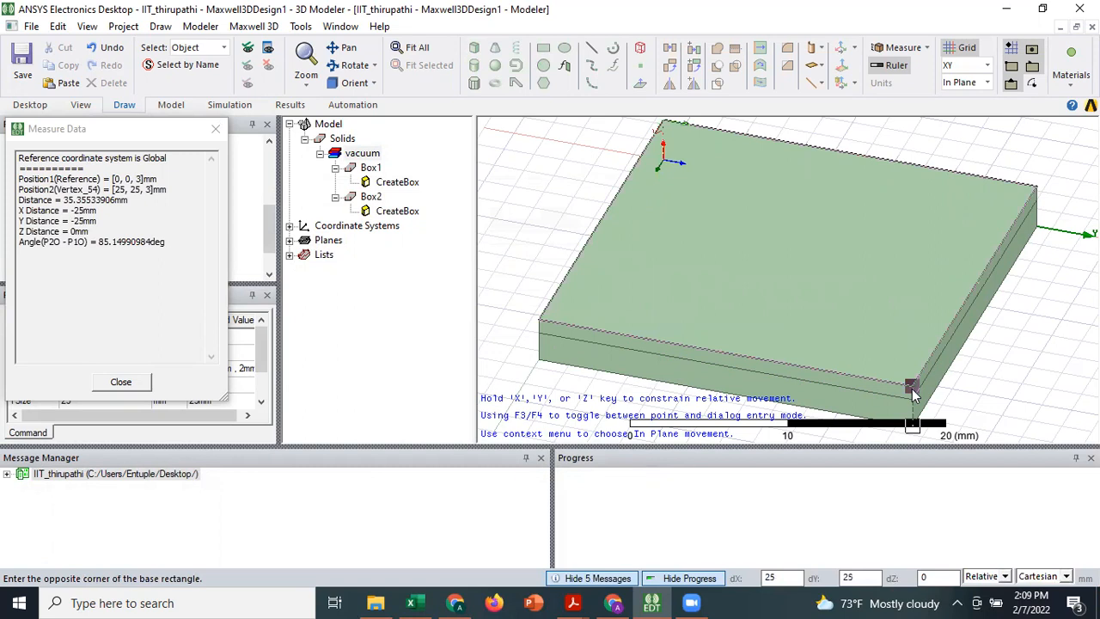
pyautogui.click(913, 390)
pyautogui.click(913, 361)
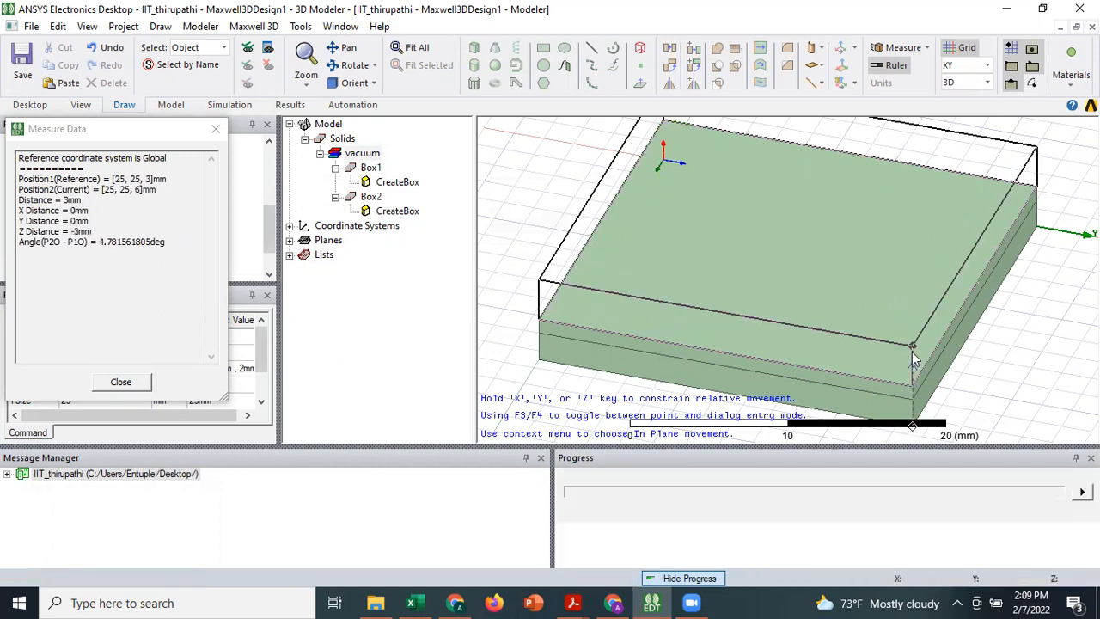
# Set the third box's Z size to 2 mm and fit the whole stack in the view.
pyautogui.doubleClick(394, 241)
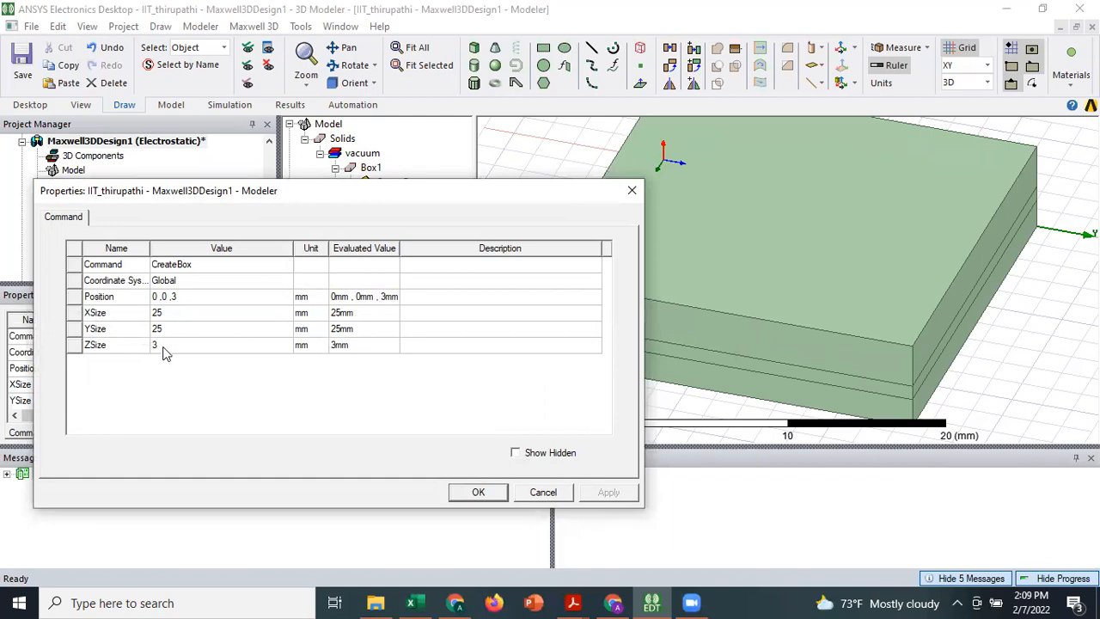
pyautogui.click(164, 344)
pyautogui.click(165, 372)
pyautogui.click(610, 492)
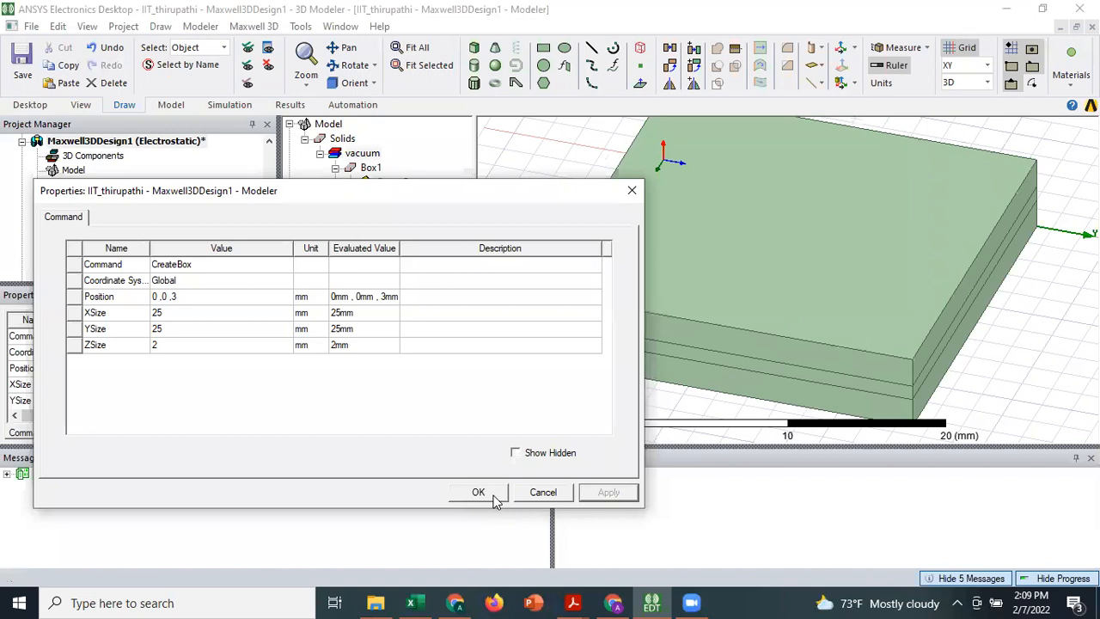
pyautogui.click(494, 496)
pyautogui.click(416, 48)
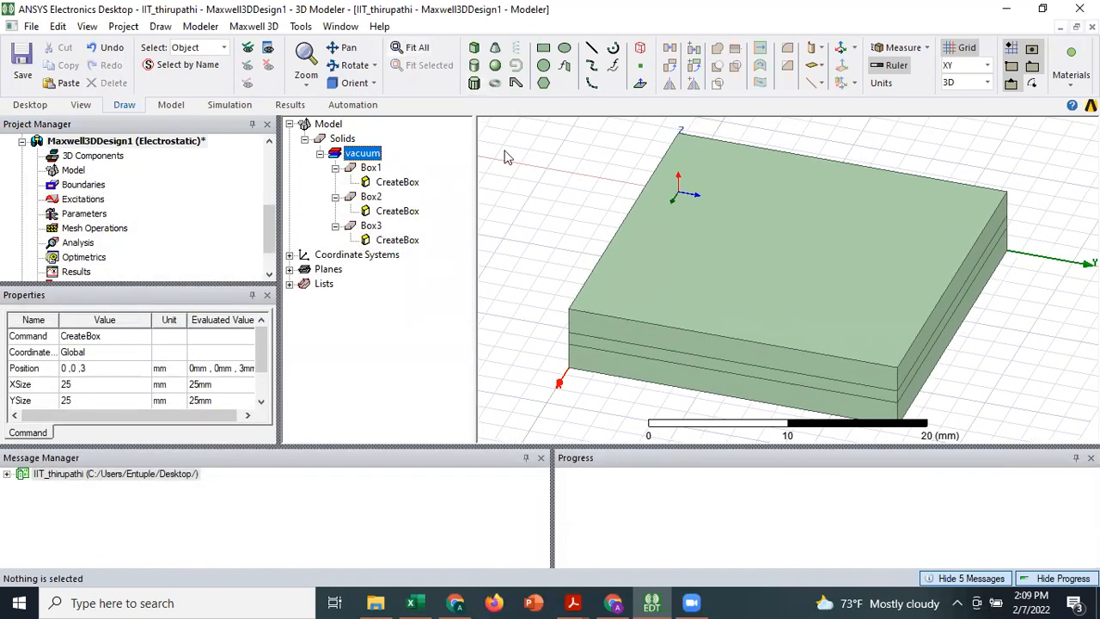
pyautogui.click(569, 225)
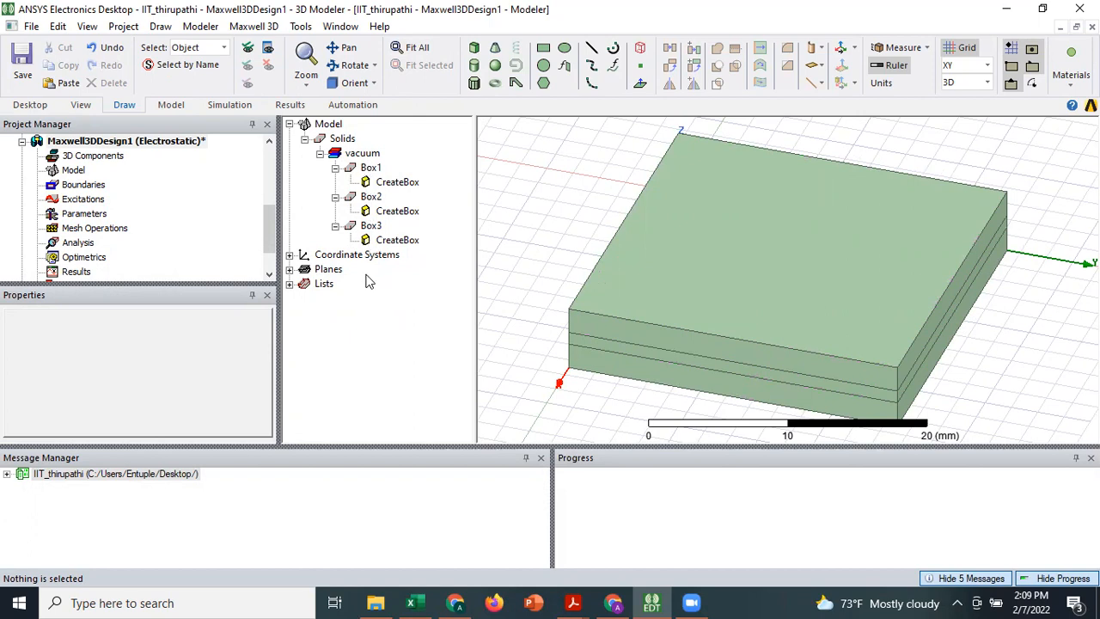
# Rename the lowest box, Box1, as bottom_plate.
pyautogui.doubleClick(367, 169)
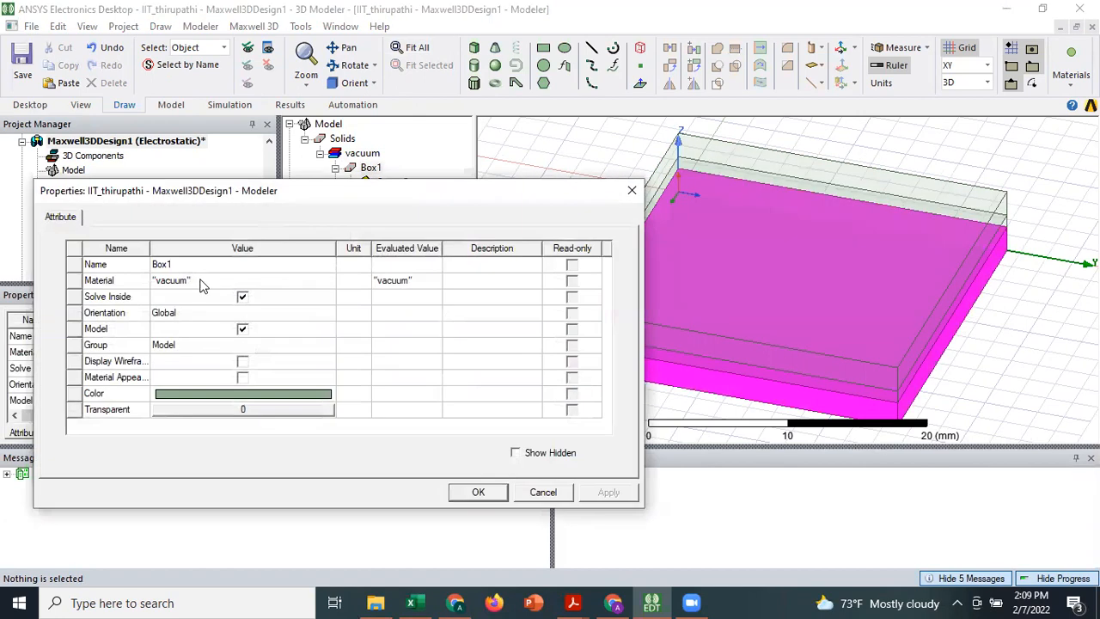
pyautogui.click(192, 265)
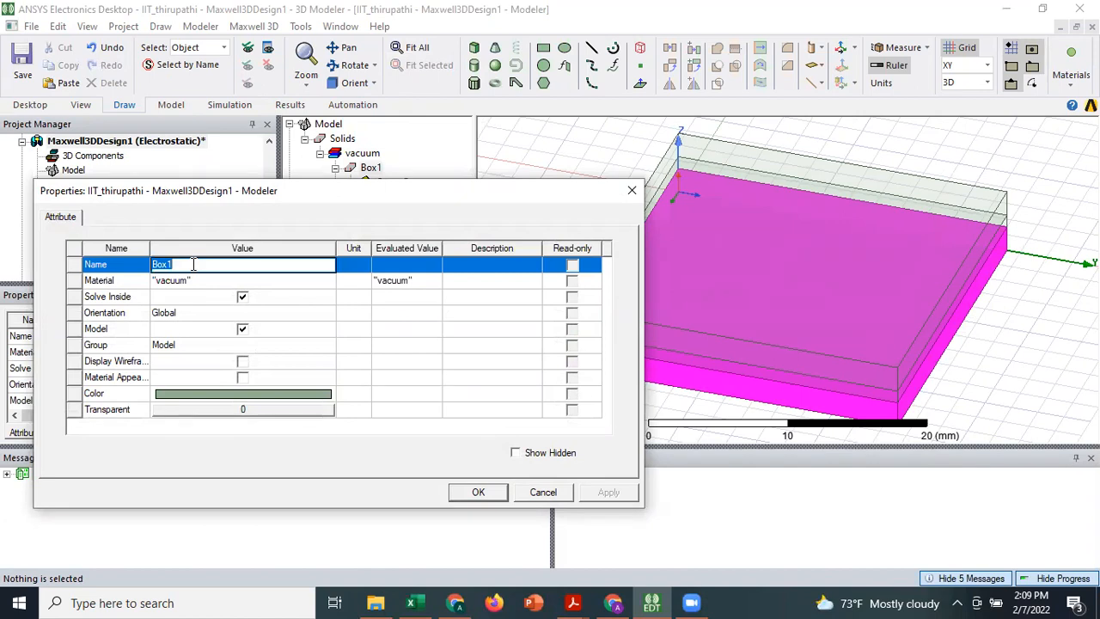
pyautogui.write('boto')
pyautogui.press('BackSpace')
pyautogui.press('BackSpace')
pyautogui.write('tom')
pyautogui.write('P_')
pyautogui.press('BackSpace')
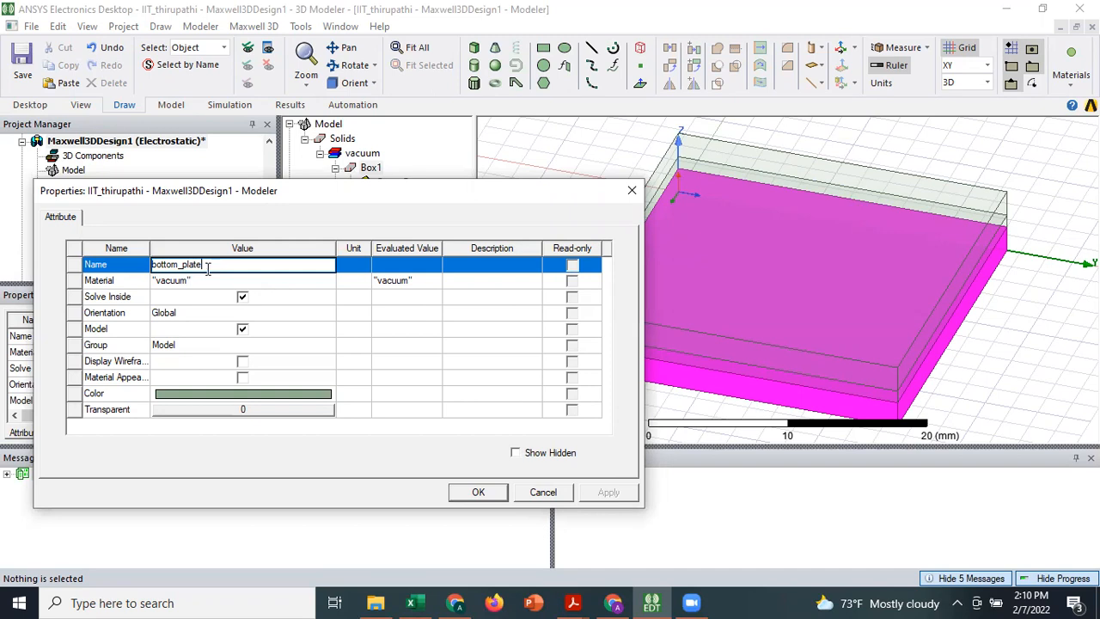
pyautogui.click(407, 427)
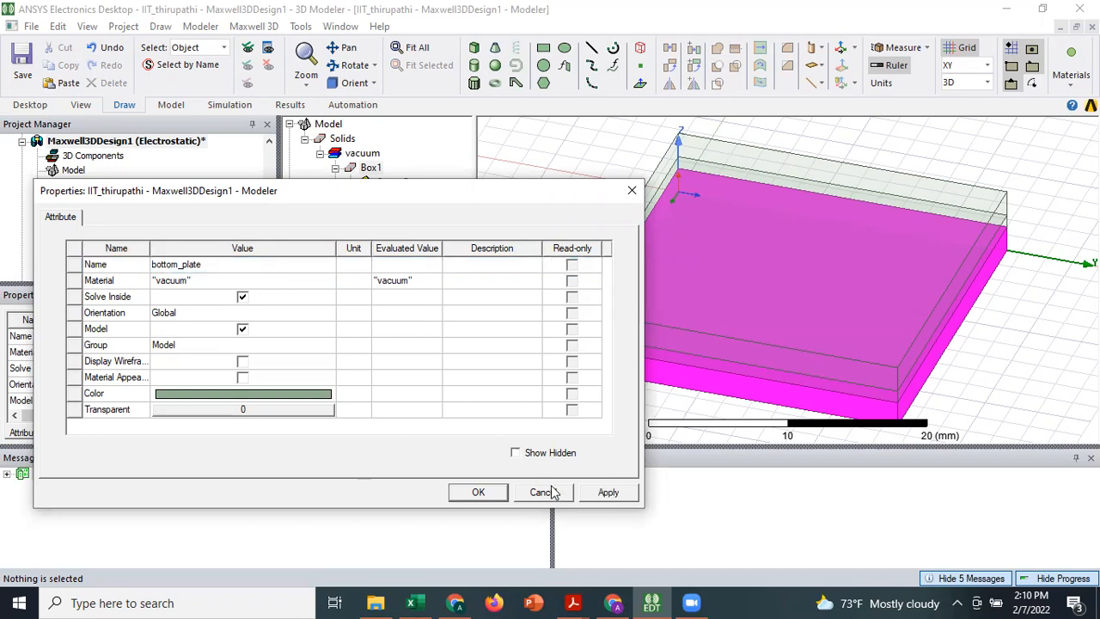
pyautogui.click(609, 493)
pyautogui.click(483, 493)
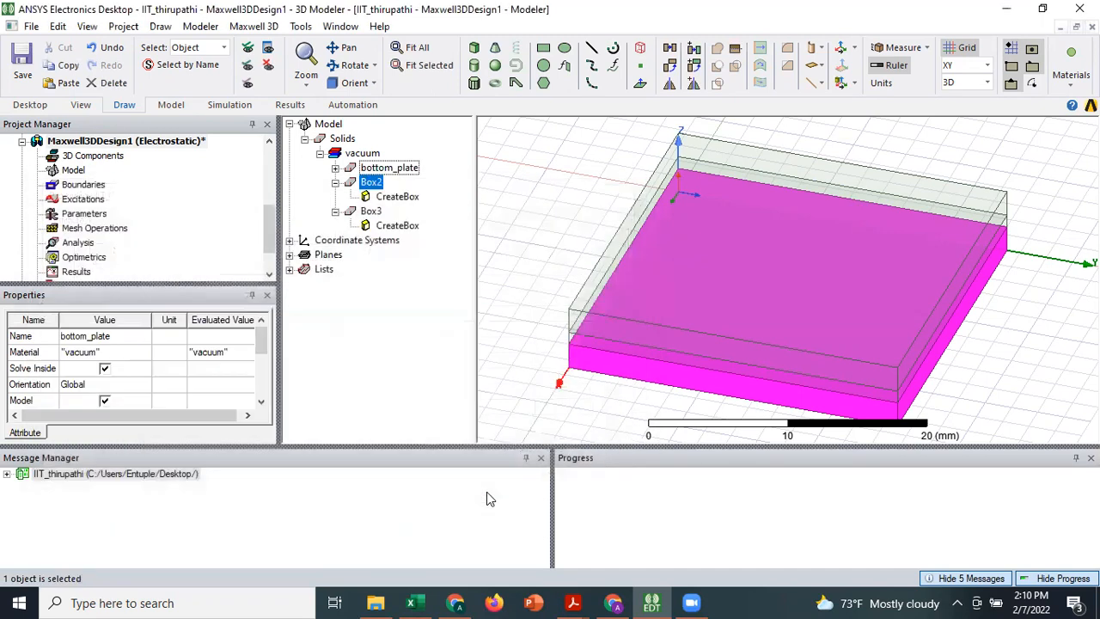
# Rename the middle box, Box2, as Dielectric.
pyautogui.click(370, 183)
pyautogui.click(371, 169)
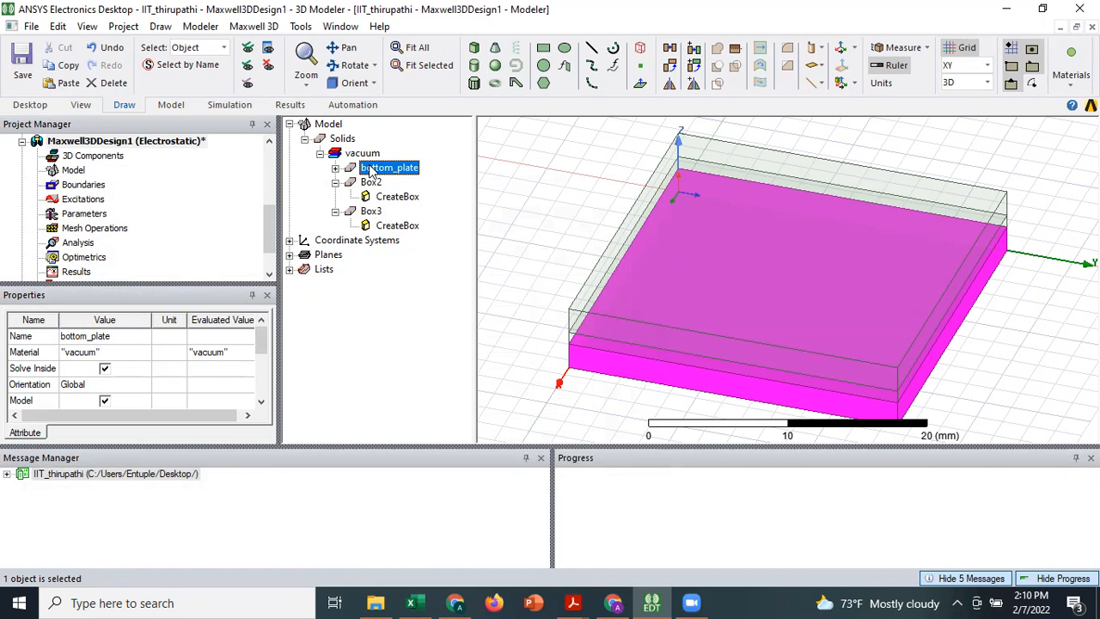
pyautogui.click(371, 183)
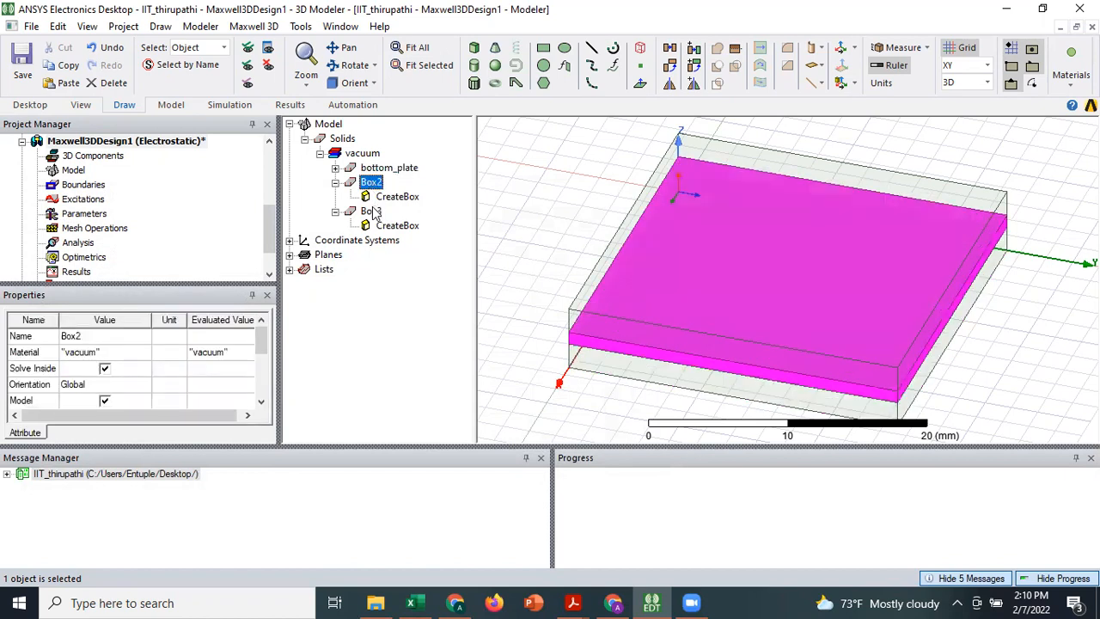
pyautogui.click(371, 212)
pyautogui.click(370, 183)
pyautogui.doubleClick(370, 184)
pyautogui.click(211, 263)
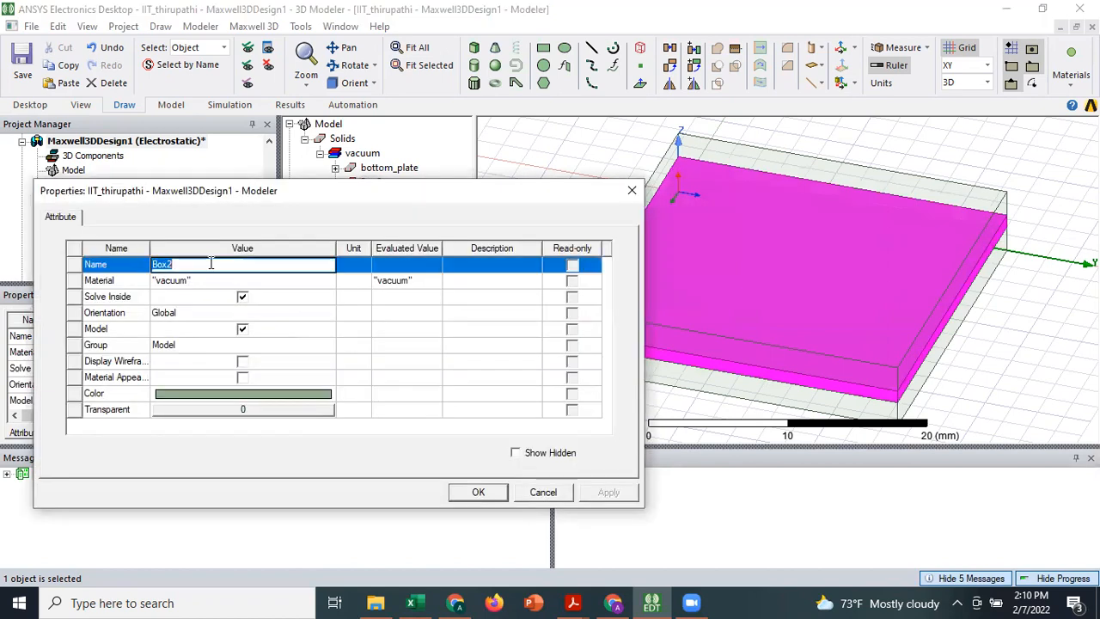
pyautogui.write('Dielect')
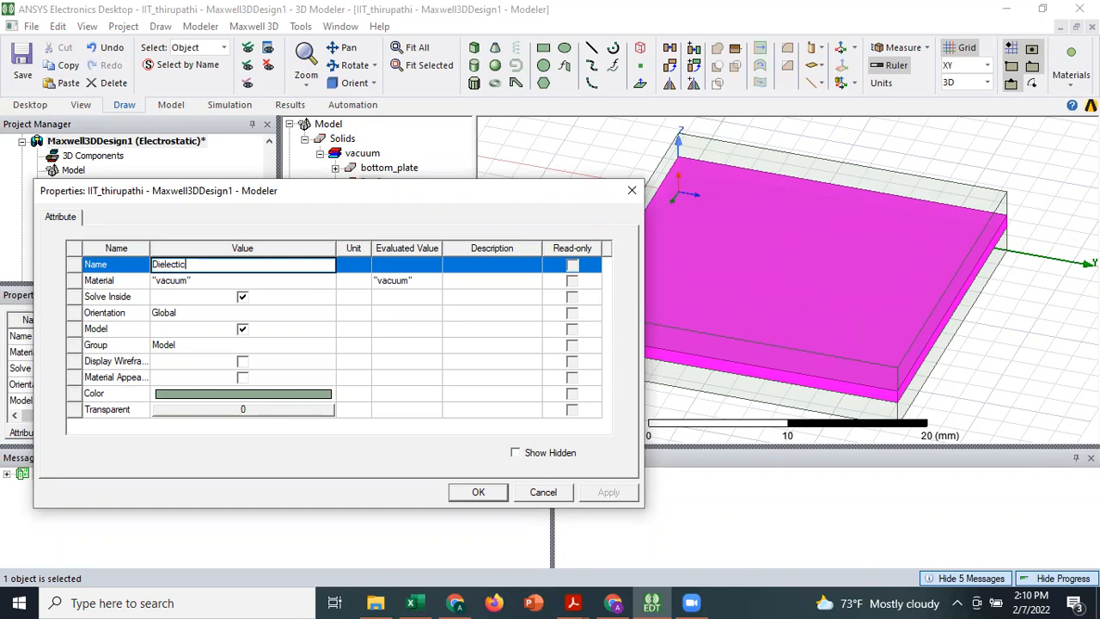
pyautogui.write('ric')
pyautogui.press('Return')
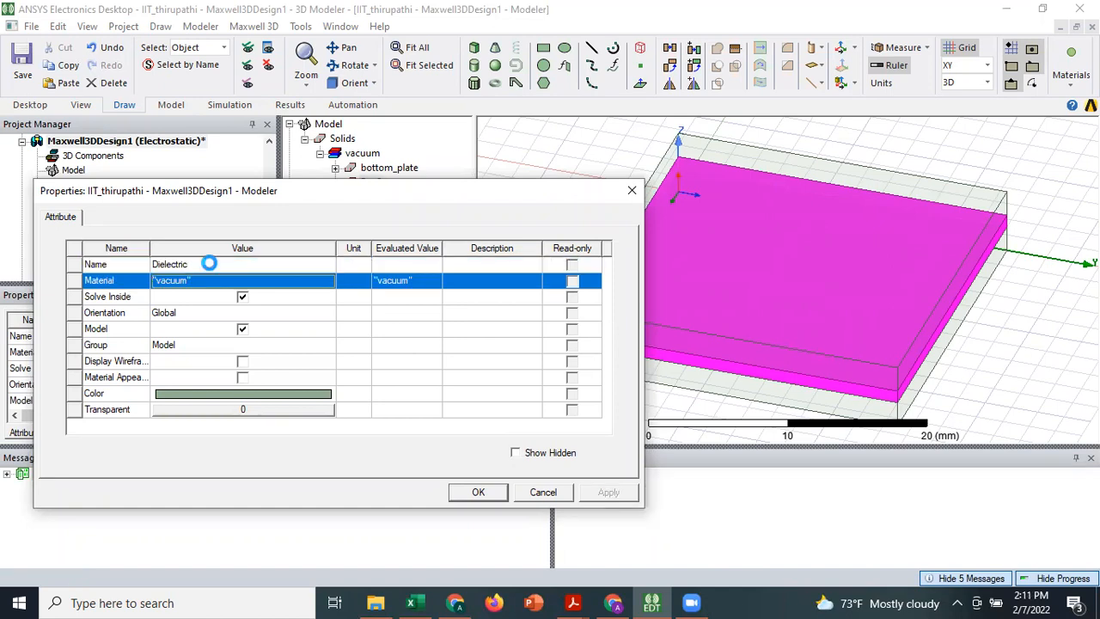
pyautogui.press('Return')
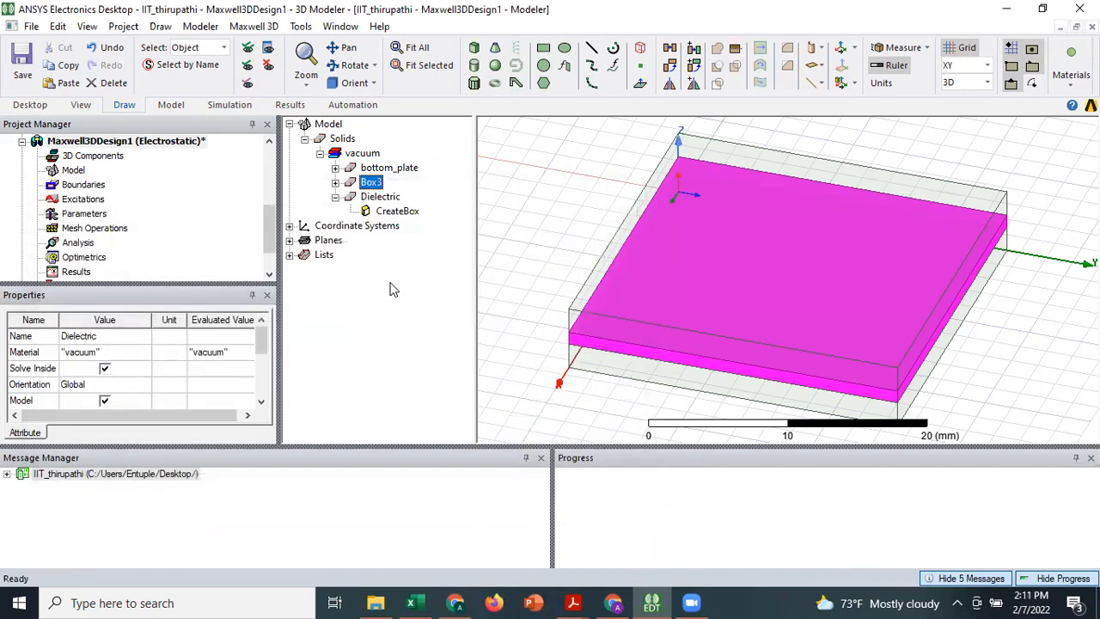
# Rename the uppermost box, Box3, as Upper_plate.
pyautogui.click(369, 195)
pyautogui.doubleClick(370, 182)
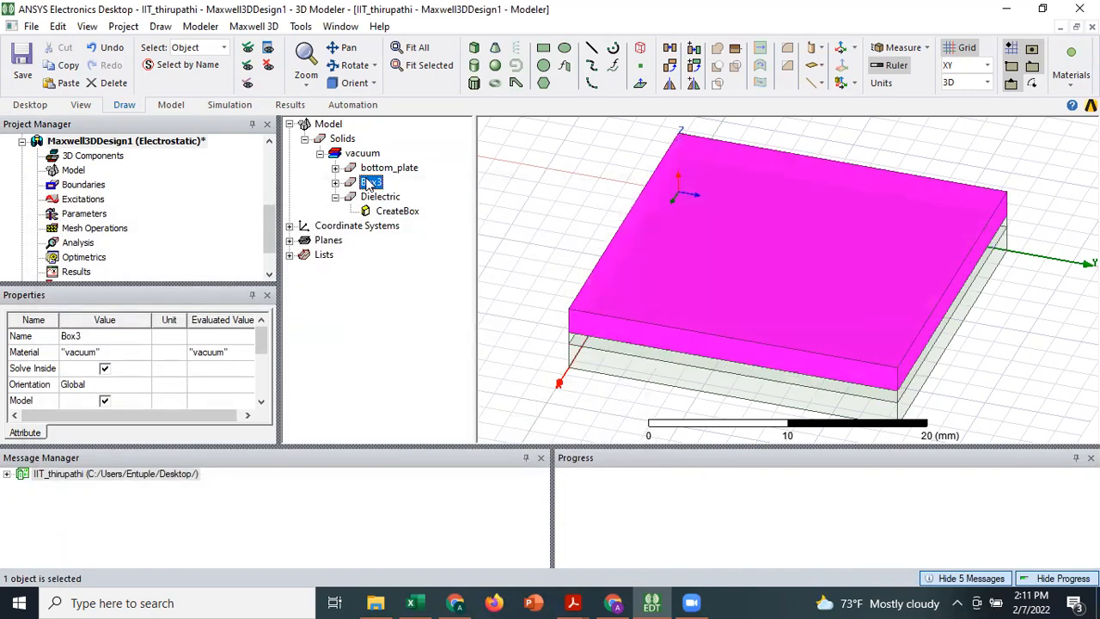
pyautogui.click(211, 268)
pyautogui.write('U')
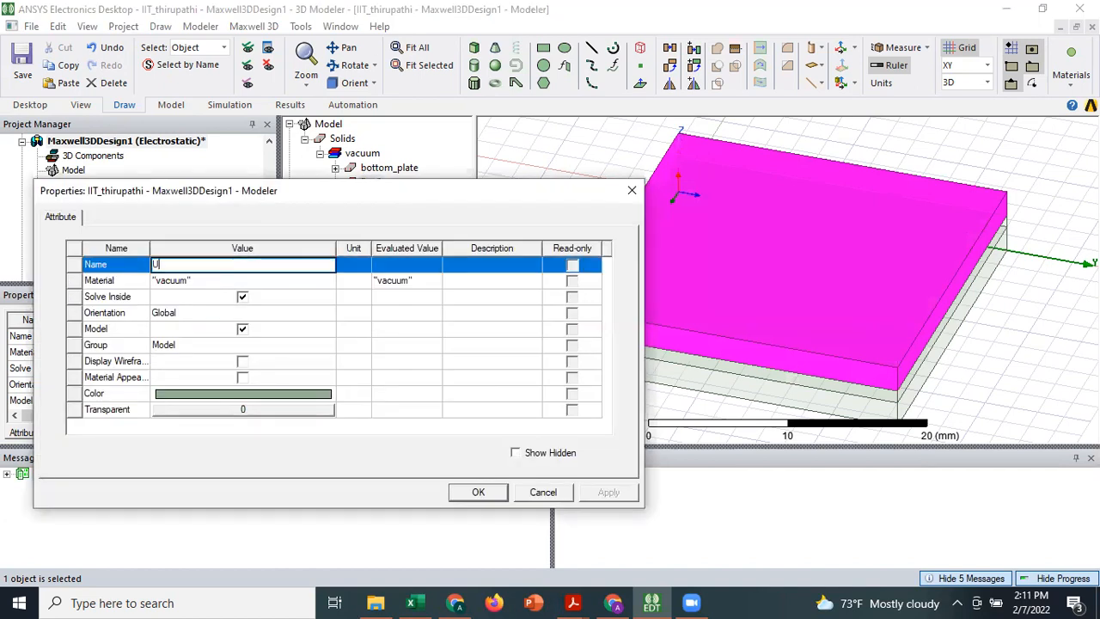
pyautogui.write('pper_plate')
pyautogui.click(494, 495)
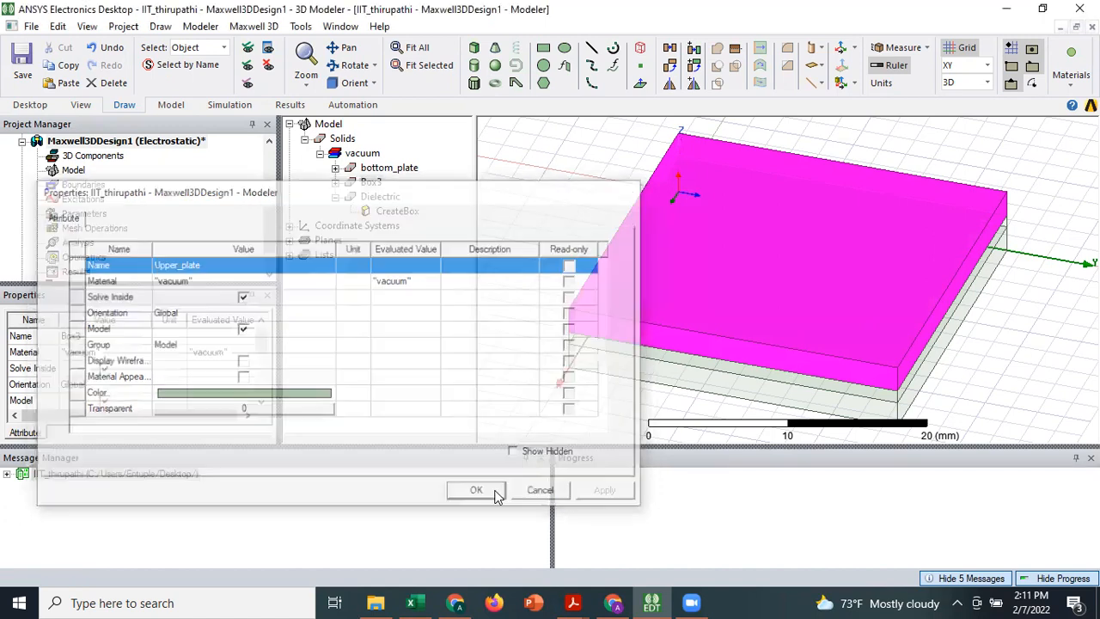
pyautogui.click(531, 307)
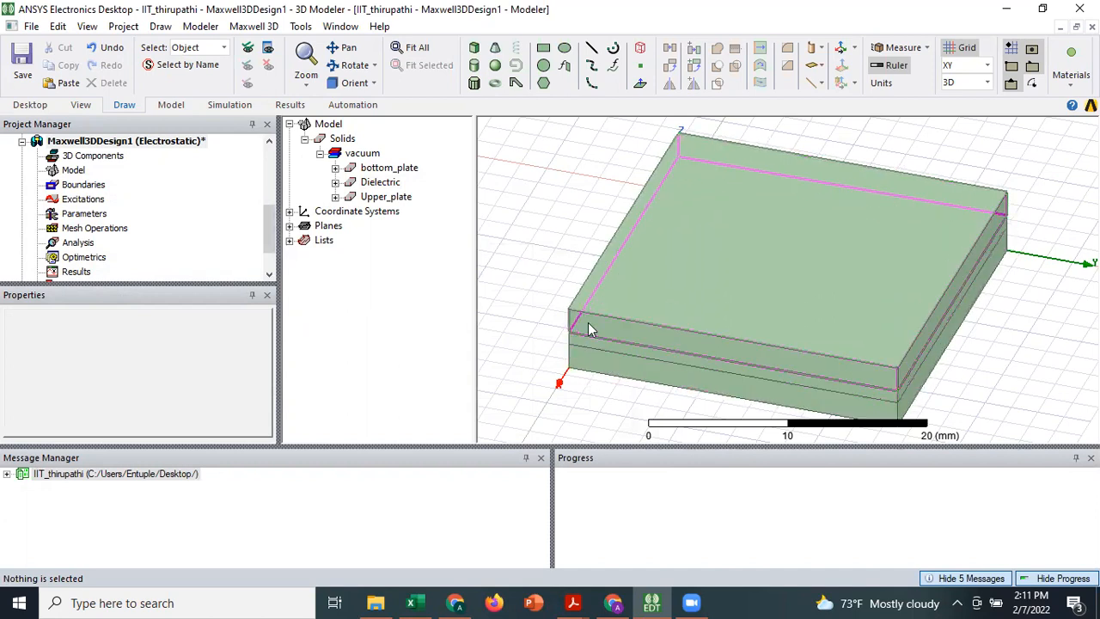
# Assign the pec material to both bottom_plate and Upper_plate, and collapse their entries in the model tree.
pyautogui.click(385, 168)
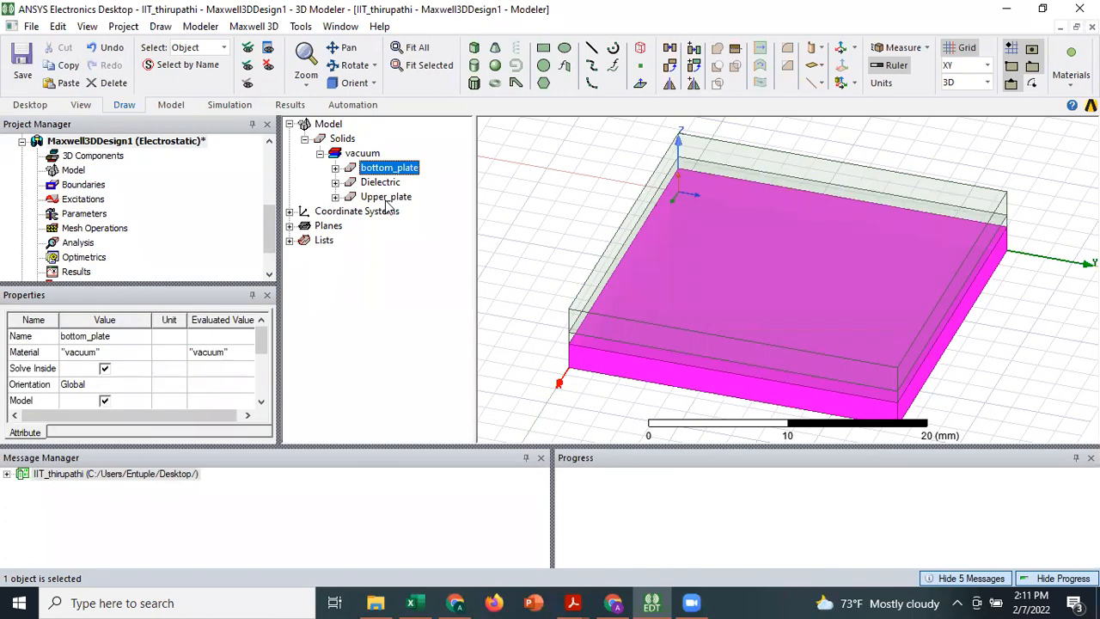
pyautogui.keyDown('ctrl'); pyautogui.click(387, 201); pyautogui.keyUp('ctrl')
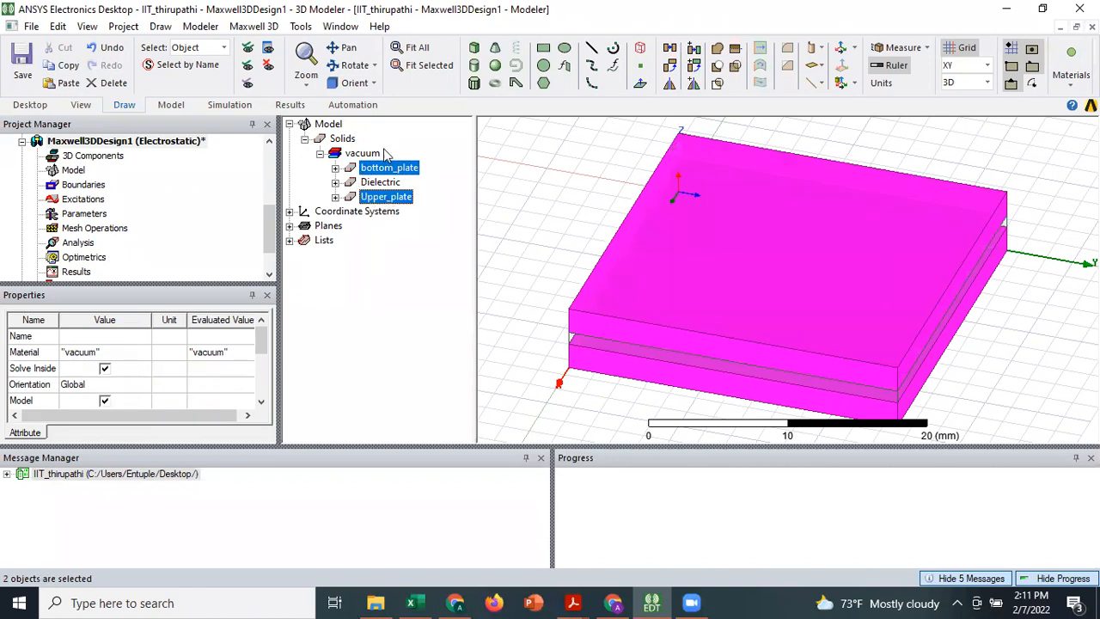
pyautogui.rightClick(384, 203)
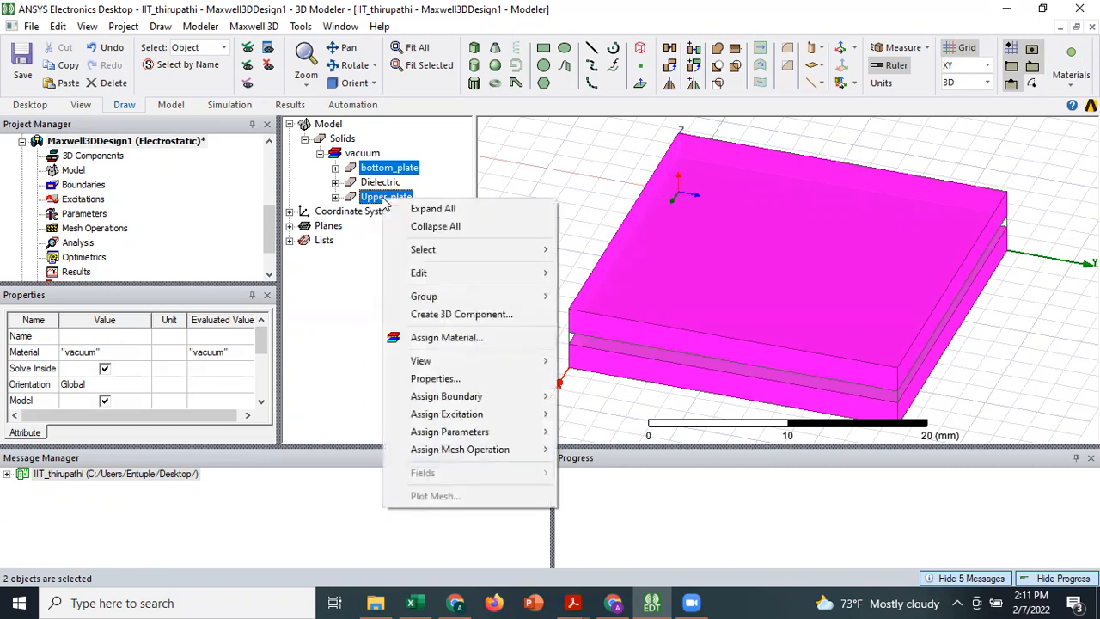
pyautogui.click(481, 344)
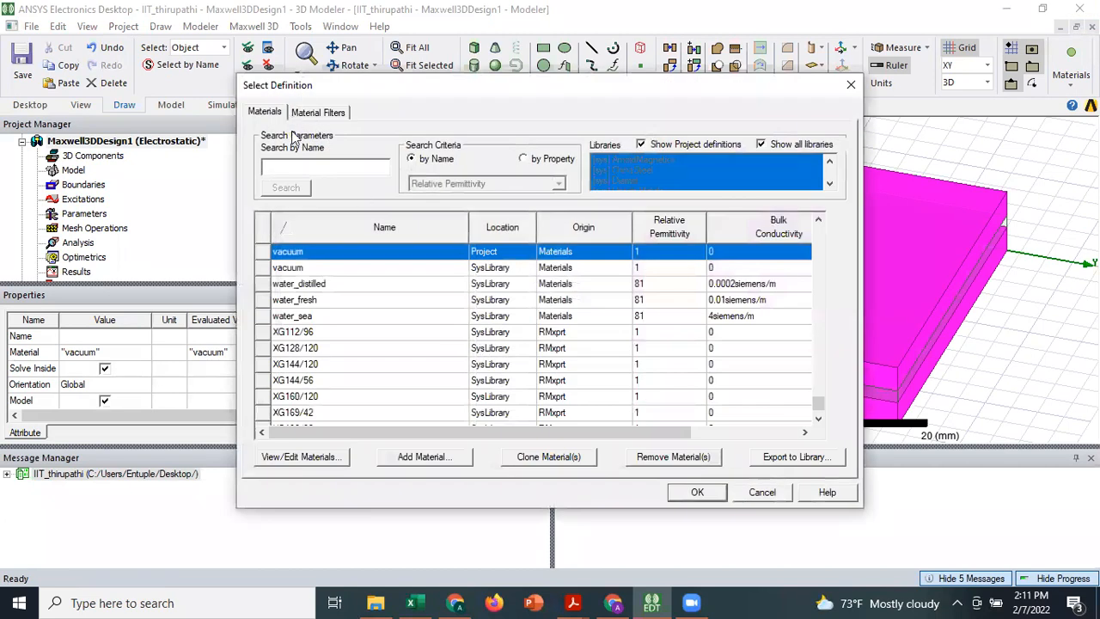
pyautogui.write('pe')
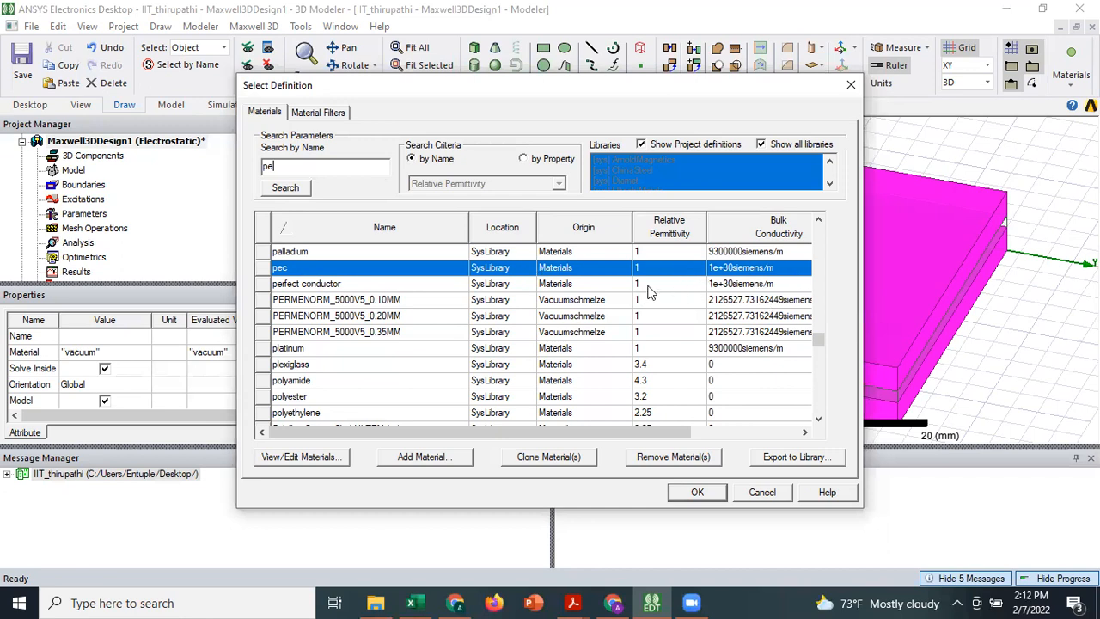
pyautogui.click(697, 494)
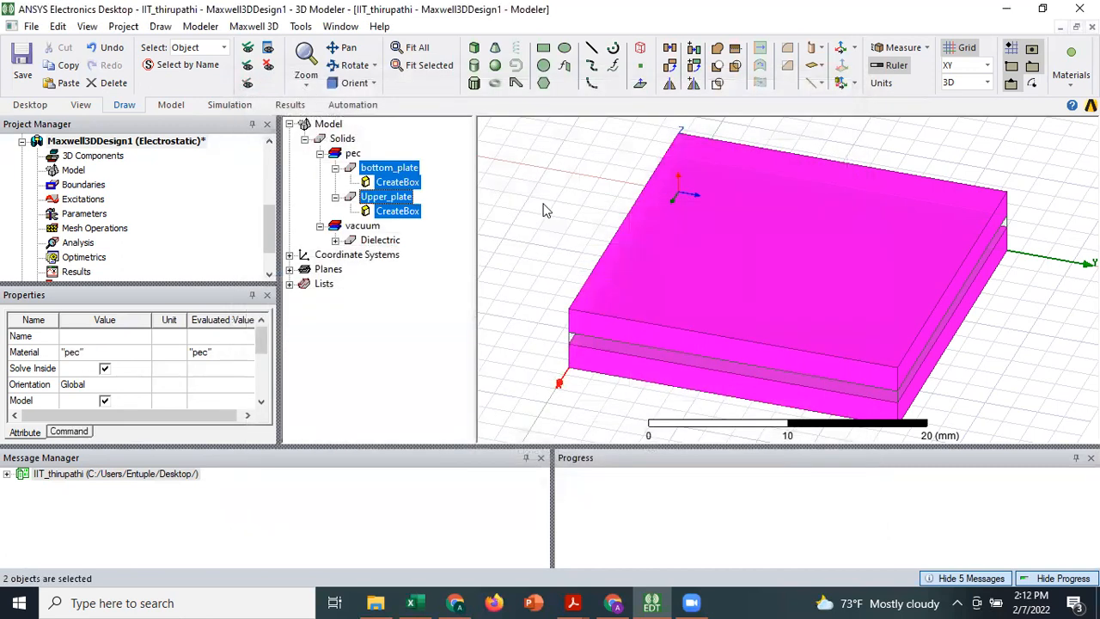
pyautogui.click(532, 211)
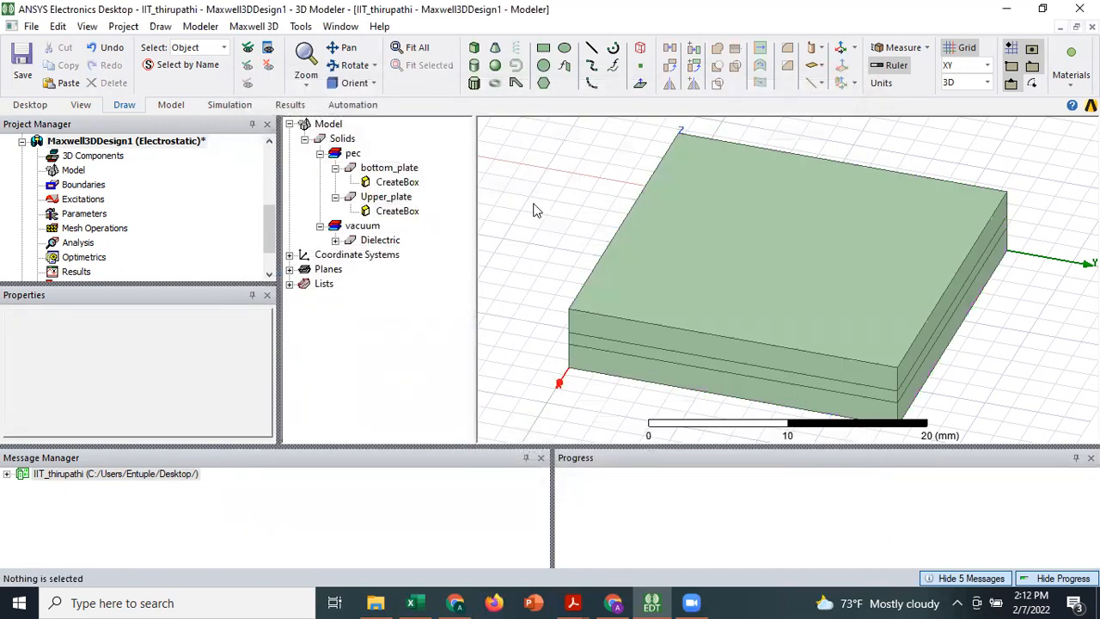
pyautogui.click(335, 168)
pyautogui.click(335, 182)
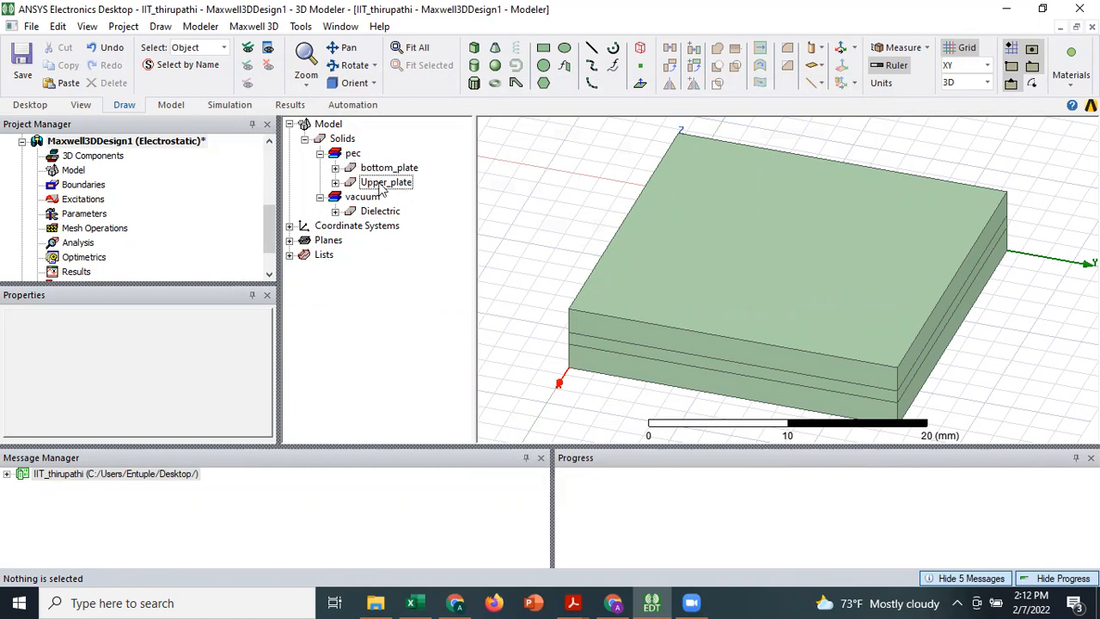
# Assign a voltage excitation of 0 V to bottom_plate, keeping the name Voltage1.
pyautogui.click(375, 211)
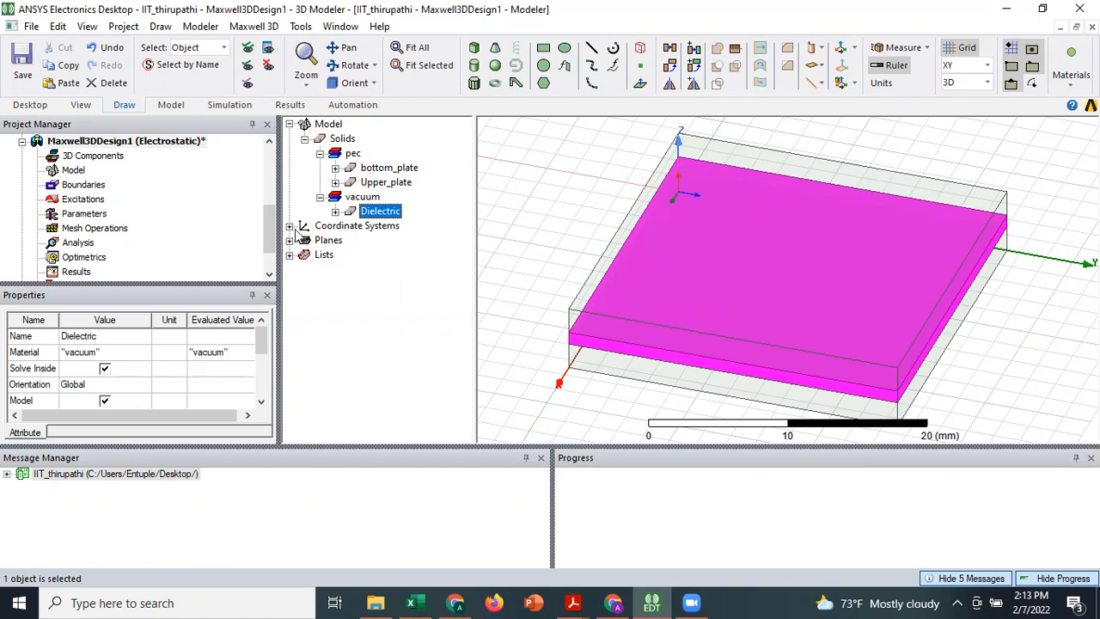
pyautogui.click(83, 201)
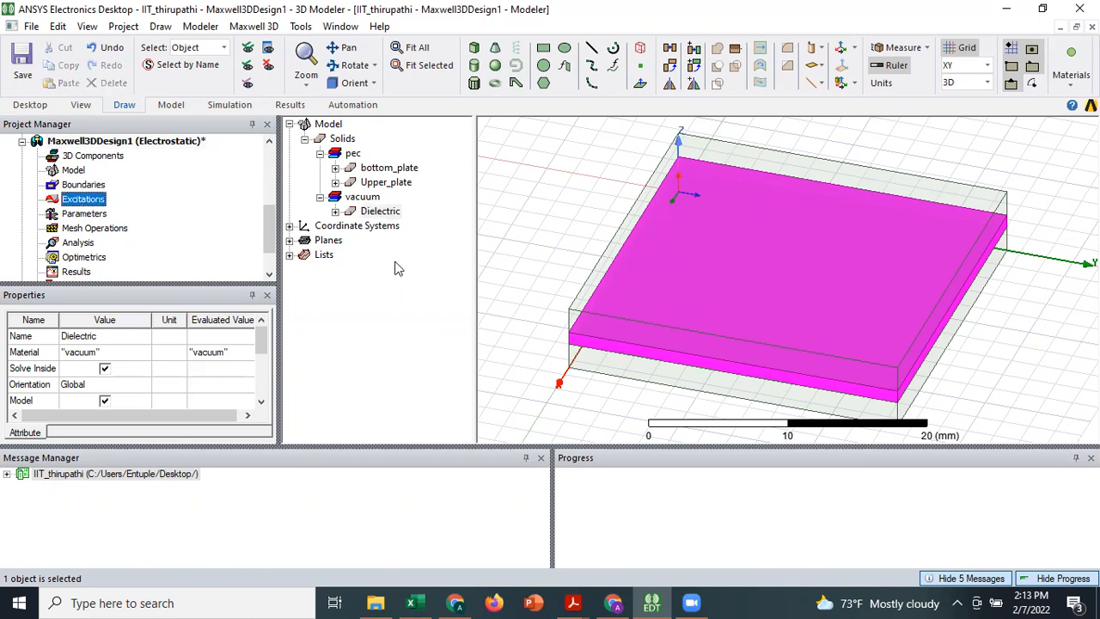
pyautogui.click(597, 371)
pyautogui.click(601, 375)
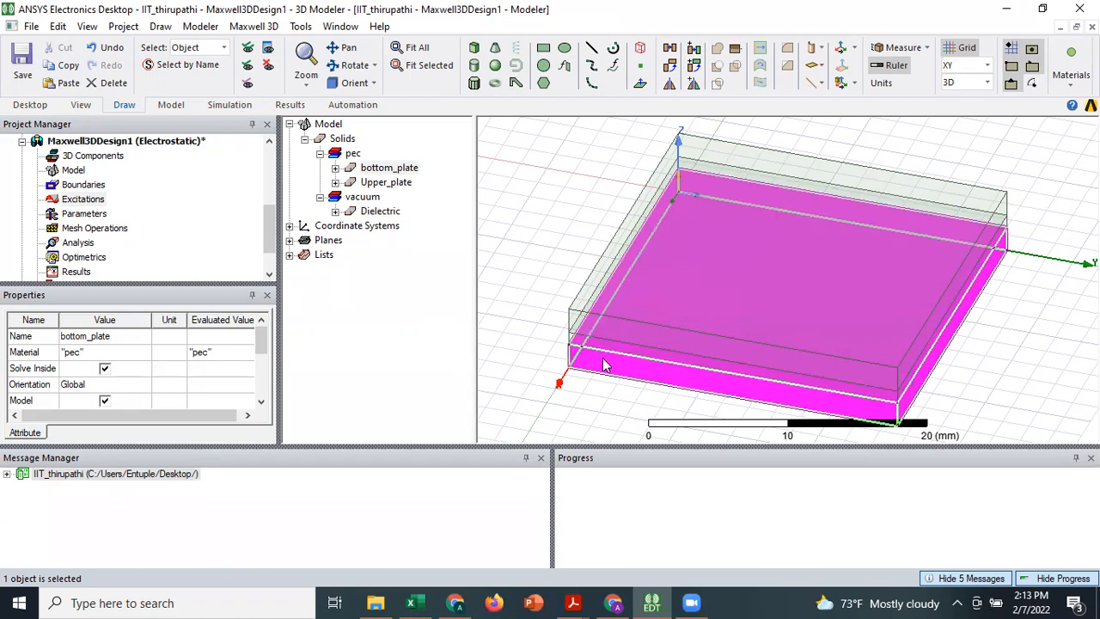
pyautogui.rightClick(604, 365)
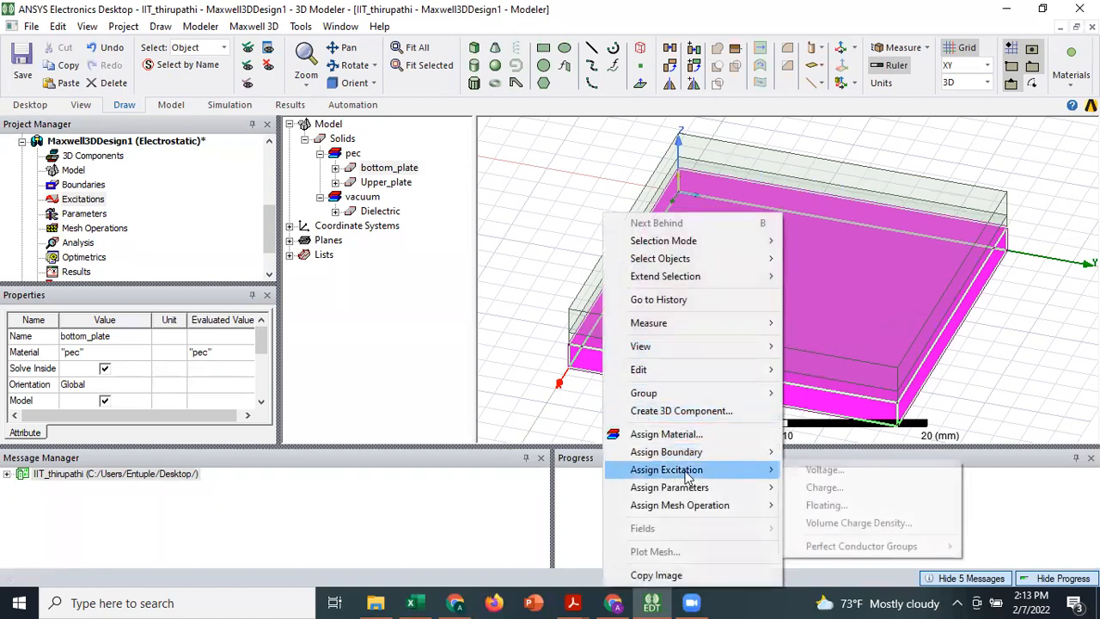
pyautogui.moveTo(756, 472)
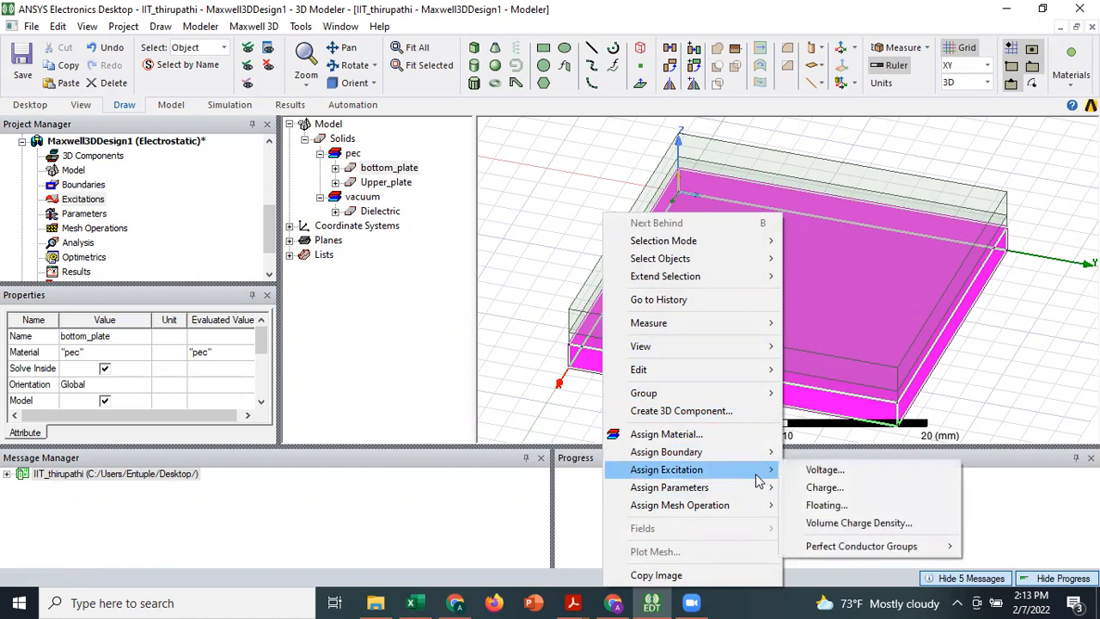
pyautogui.click(836, 475)
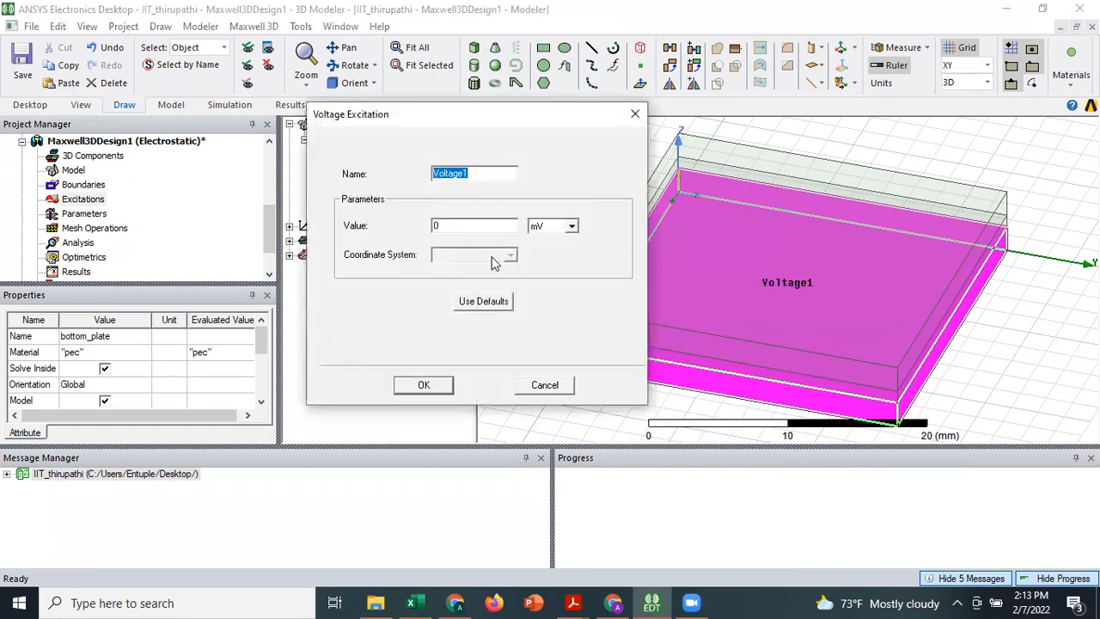
pyautogui.click(568, 226)
pyautogui.click(562, 255)
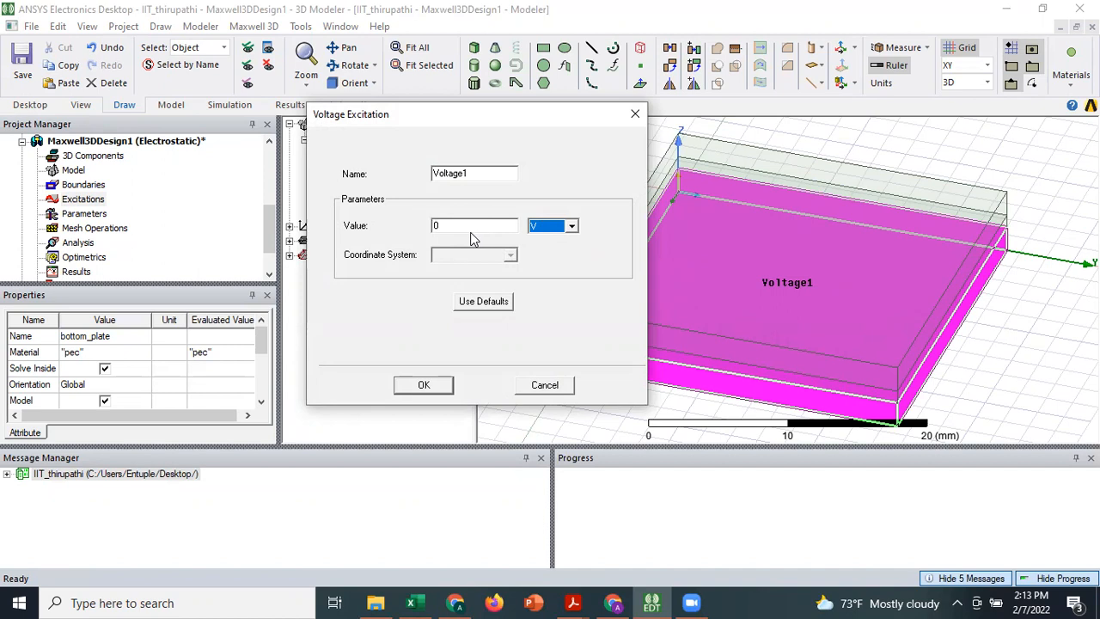
pyautogui.click(423, 384)
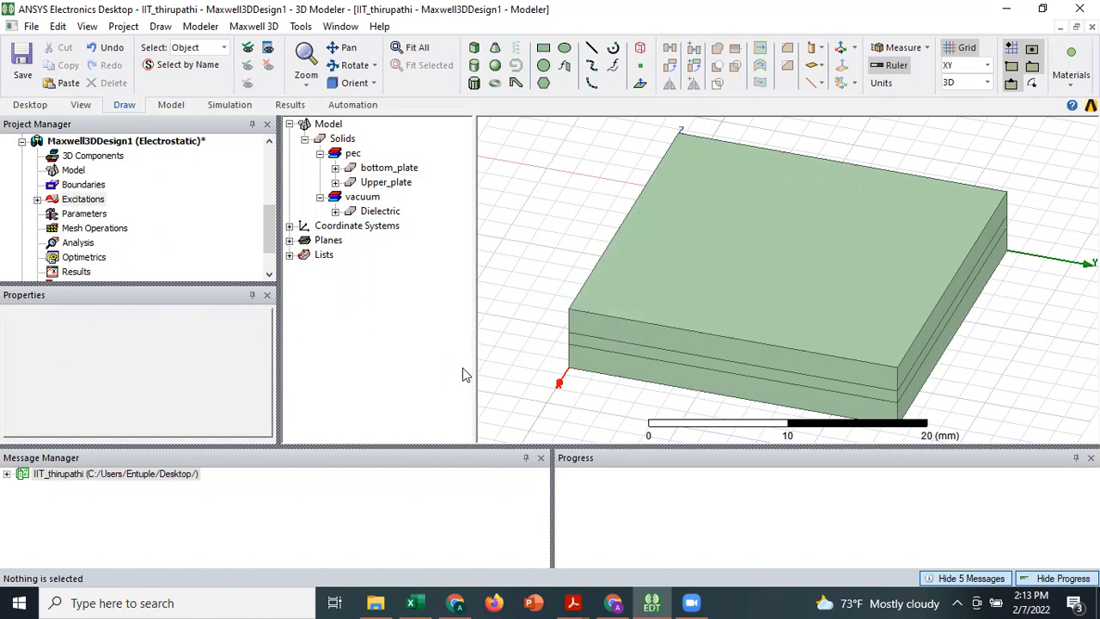
# Show the Voltage1 excitation on the model, and assign a 1 V voltage excitation to Upper_plate, keeping the name Voltage2.
pyautogui.click(37, 199)
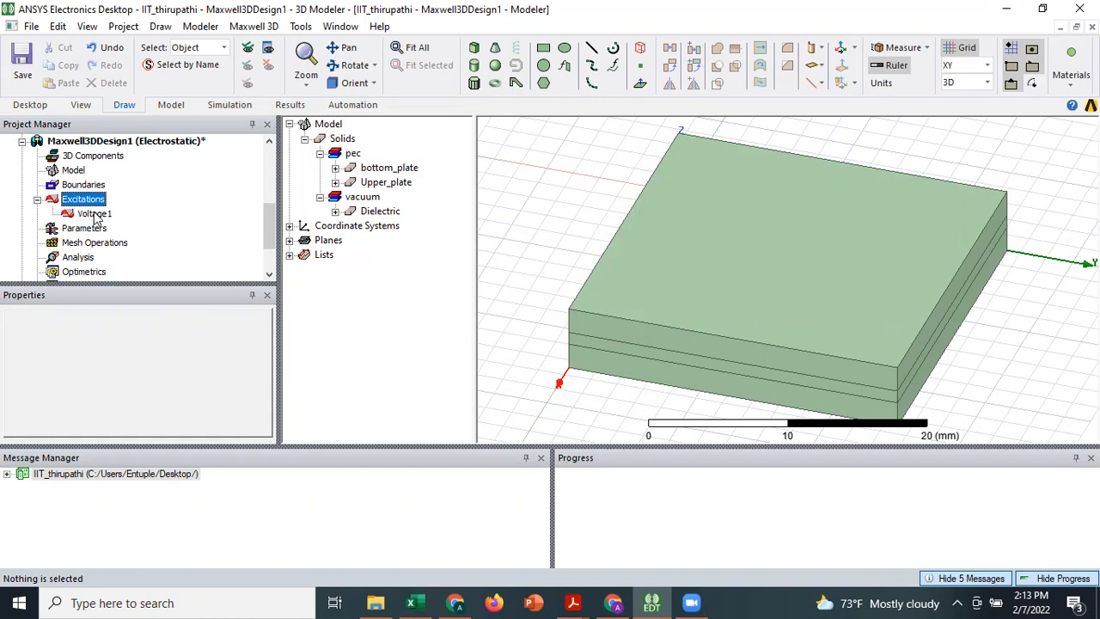
pyautogui.click(96, 215)
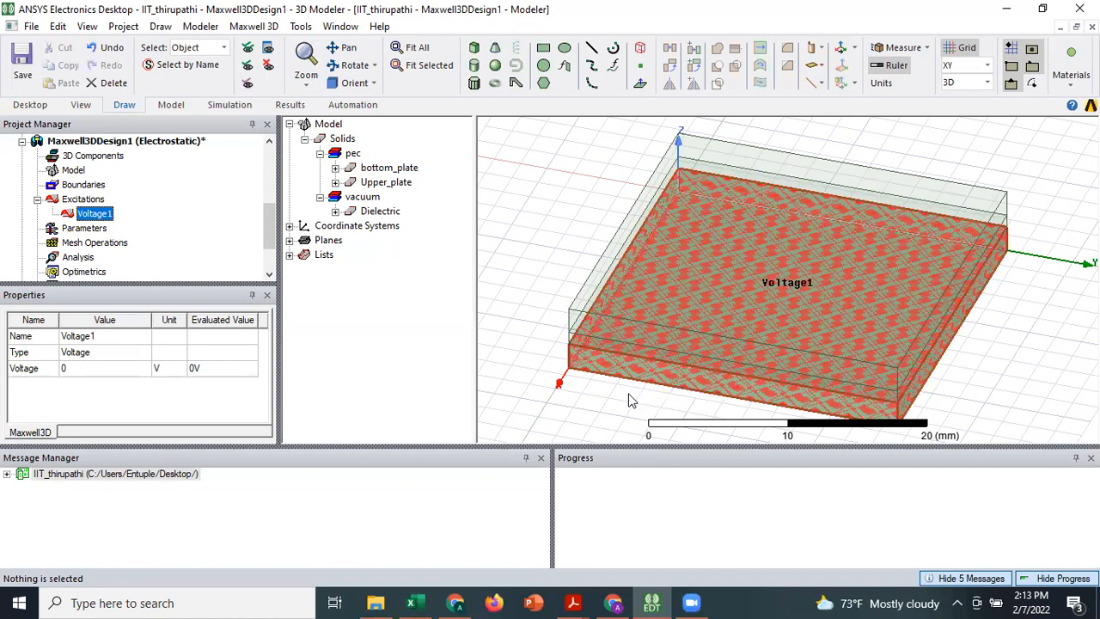
pyautogui.click(575, 318)
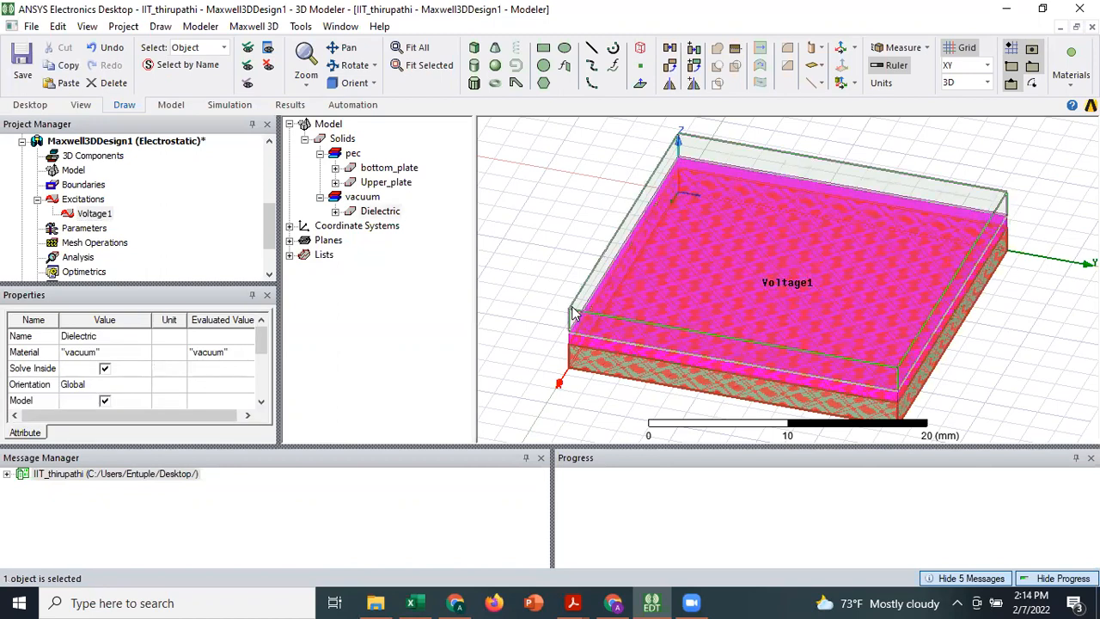
pyautogui.click(572, 308)
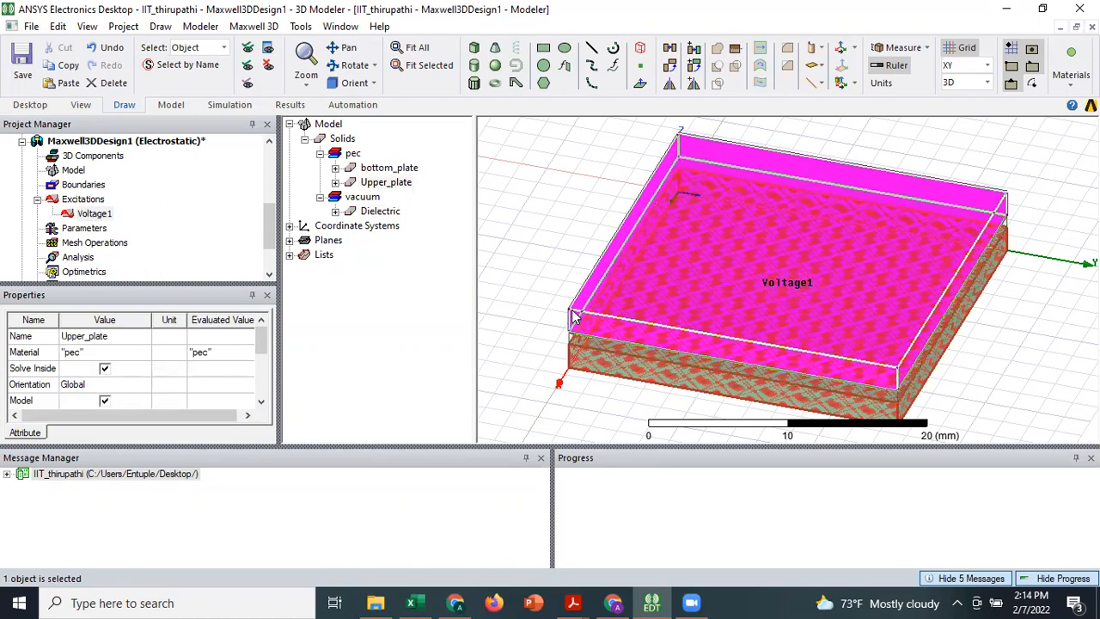
pyautogui.rightClick(397, 184)
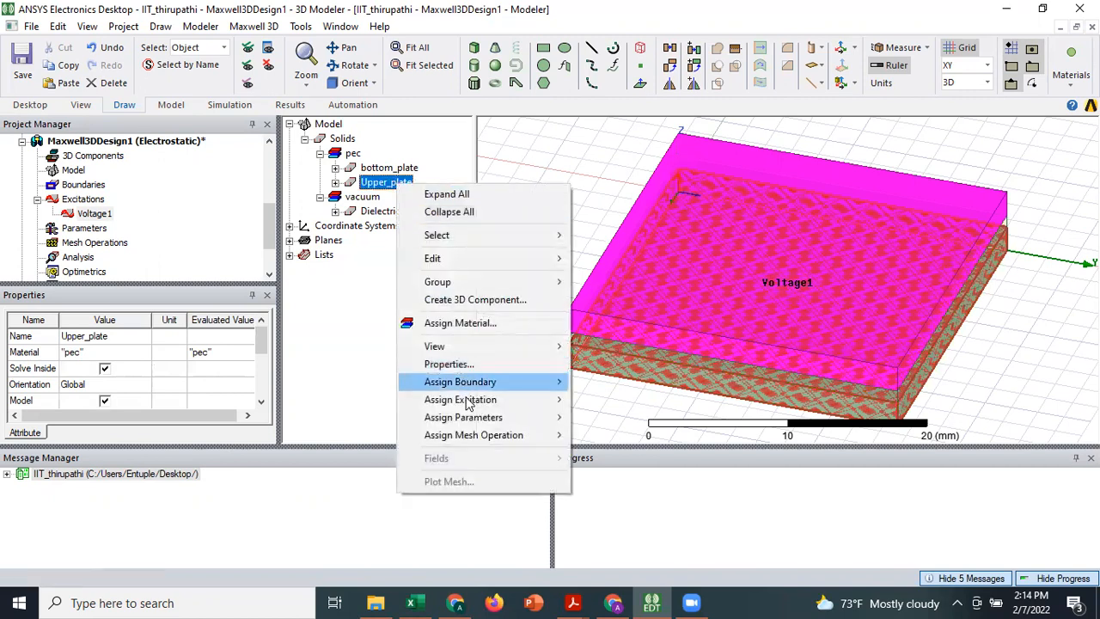
pyautogui.moveTo(468, 405)
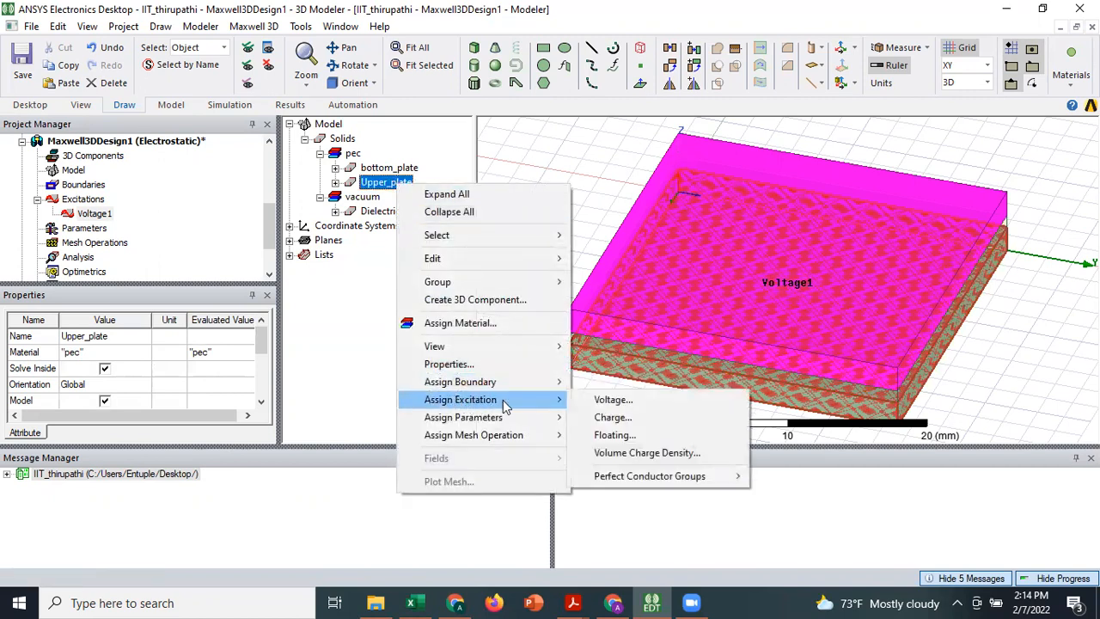
pyautogui.click(612, 400)
pyautogui.doubleClick(455, 225)
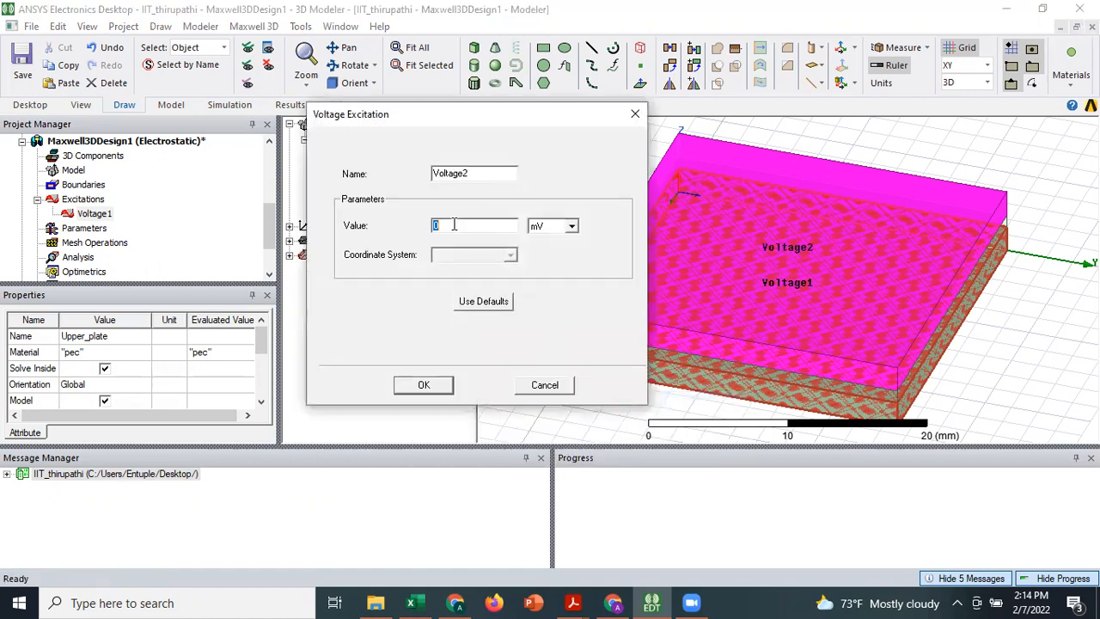
pyautogui.write('1')
pyautogui.click(541, 225)
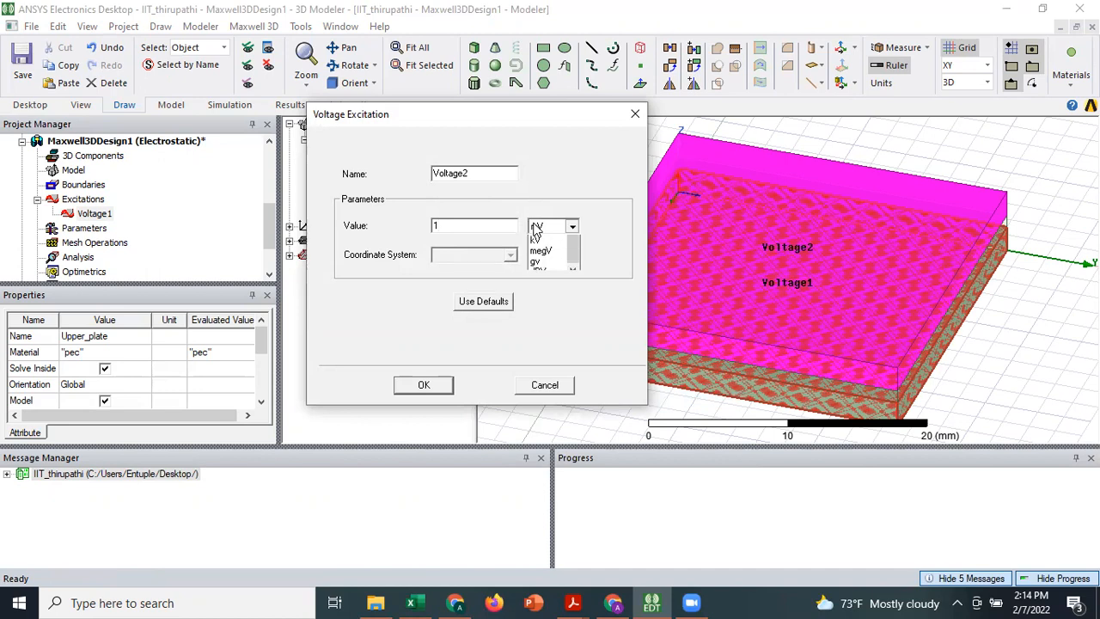
pyautogui.click(537, 261)
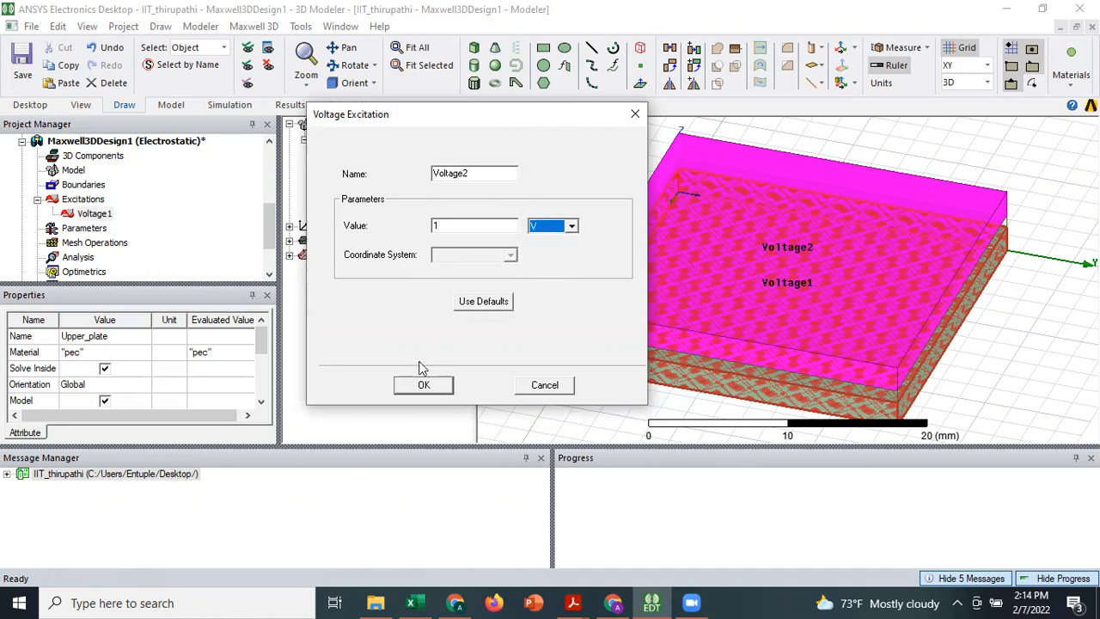
pyautogui.click(423, 386)
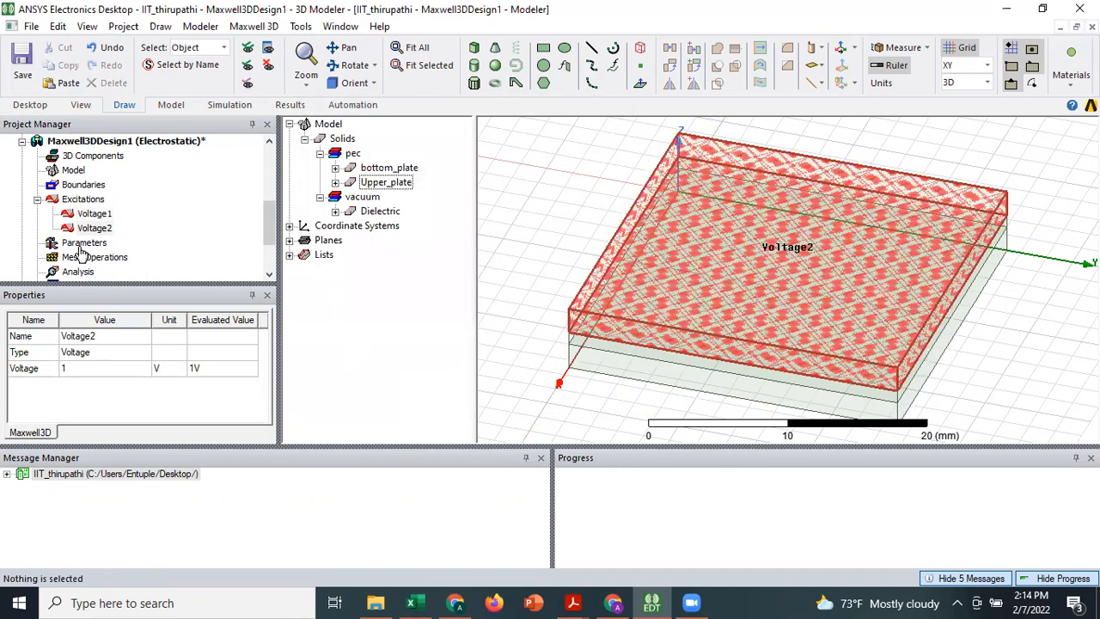
pyautogui.click(97, 229)
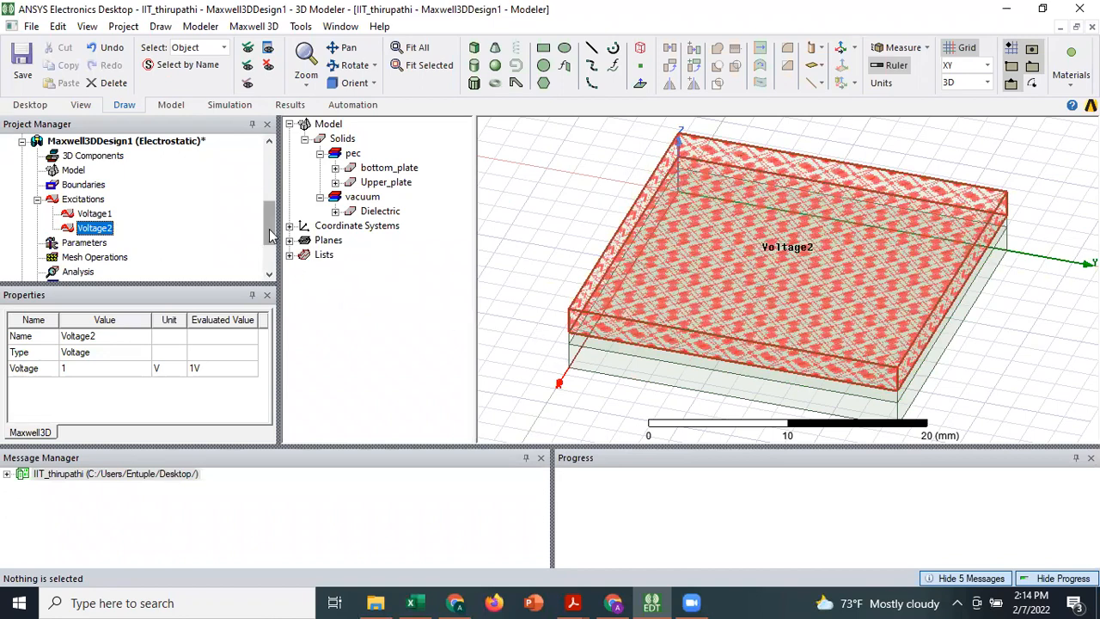
# Add a solution setup named Setup1 with a percent error of 0.1, keeping 10 maximum passes and the default convergence settings.
pyautogui.moveTo(270, 234); pyautogui.dragTo(270, 248)
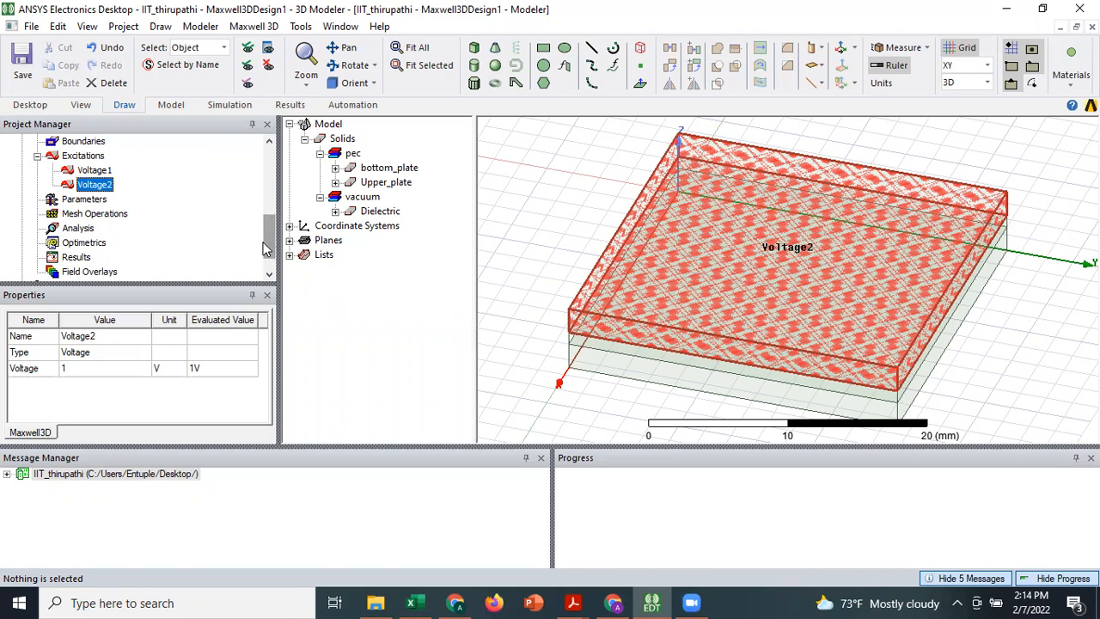
pyautogui.rightClick(86, 232)
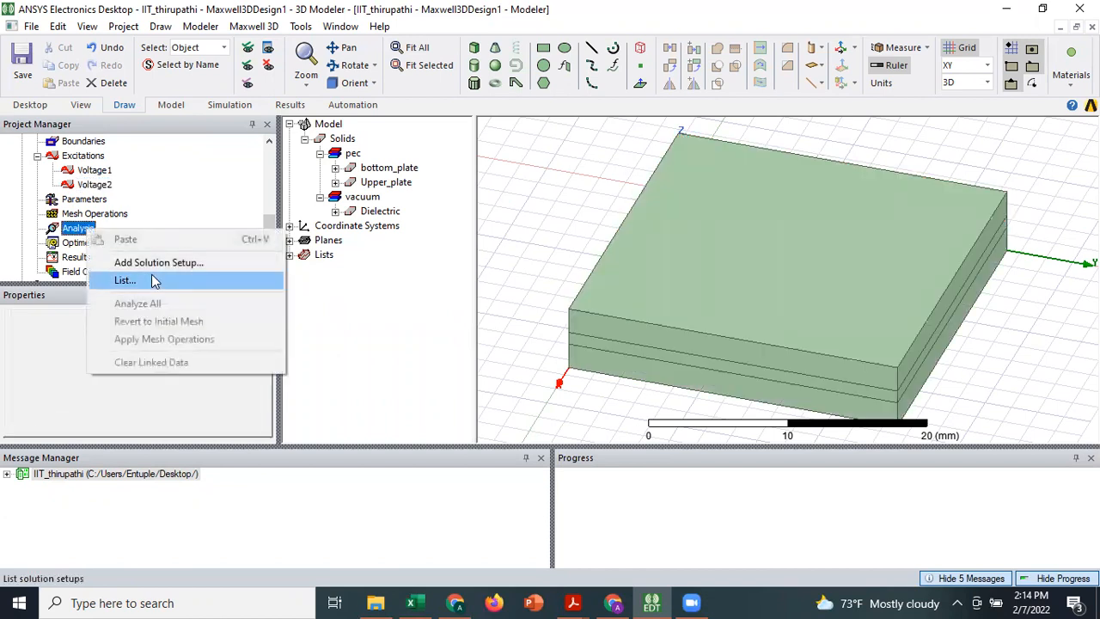
pyautogui.click(150, 264)
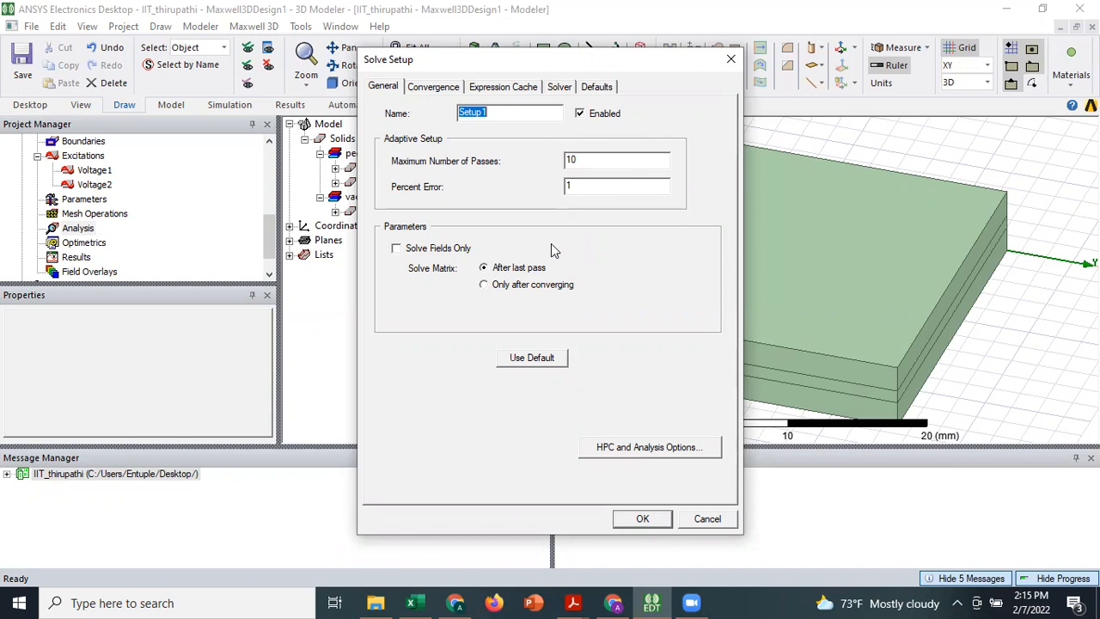
pyautogui.doubleClick(581, 186)
pyautogui.write('0.1')
pyautogui.click(432, 89)
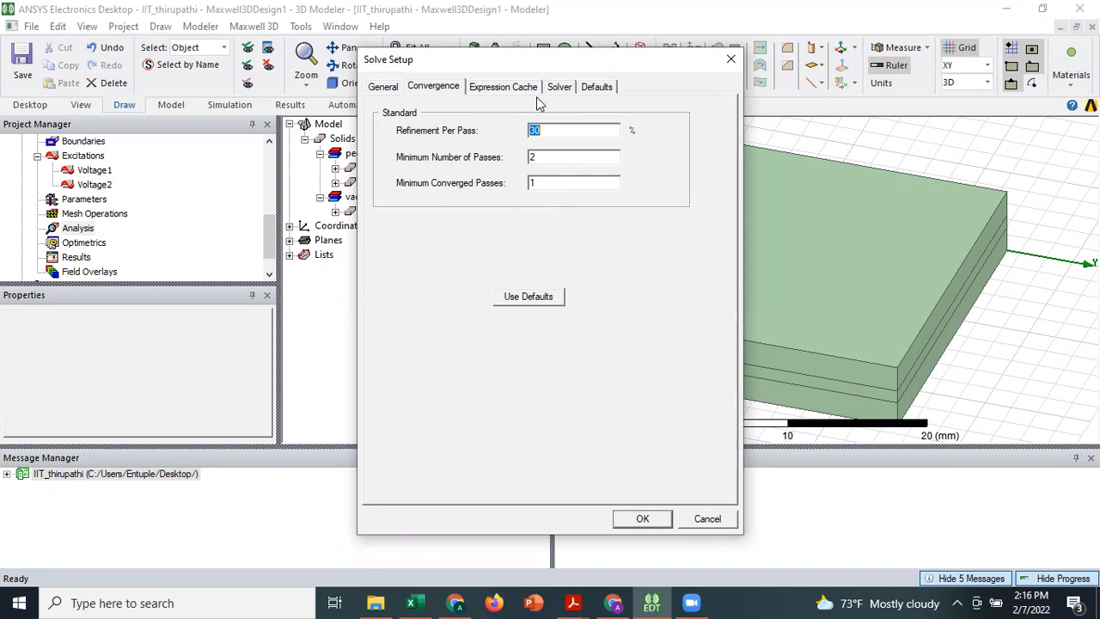
pyautogui.click(640, 518)
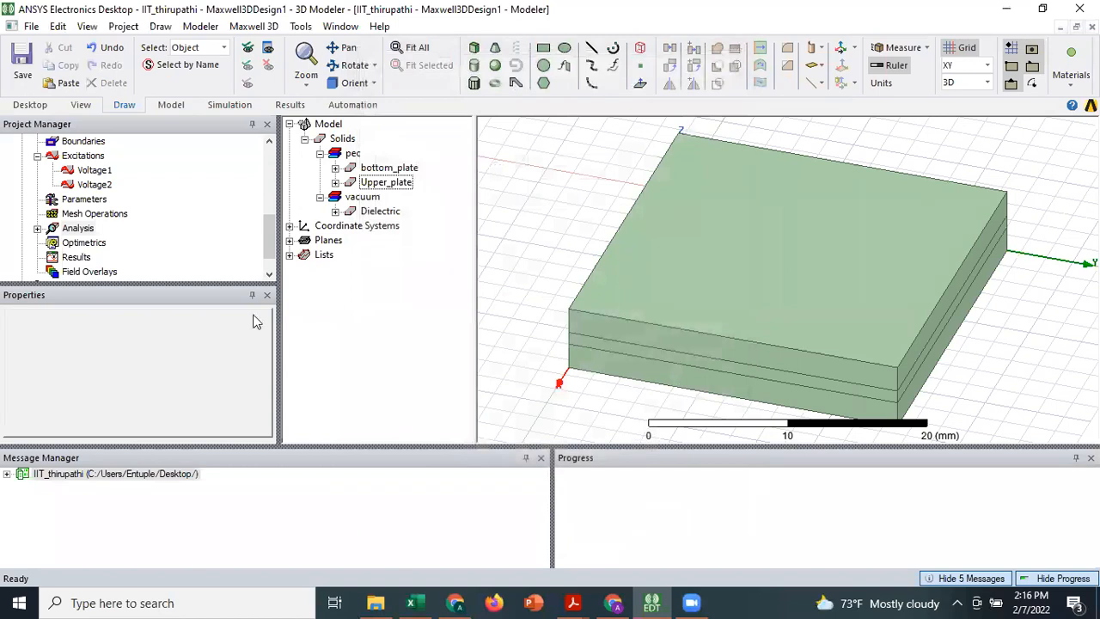
pyautogui.click(37, 229)
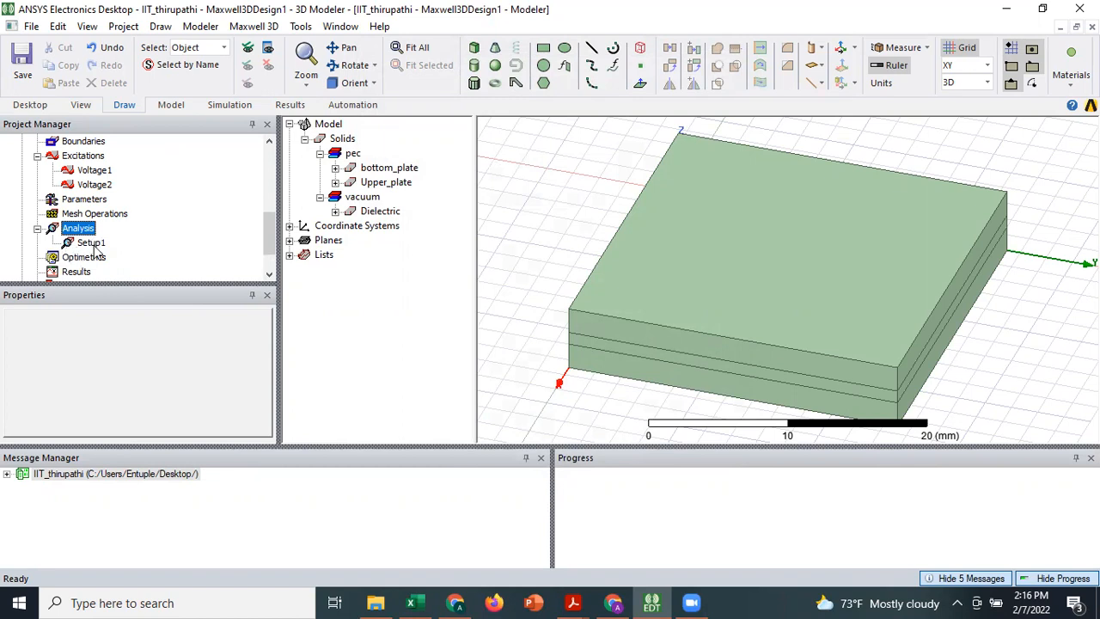
# Run the validation check on Maxwell3DDesign1 and repeat it to review each checked item.
pyautogui.click(230, 104)
pyautogui.click(263, 75)
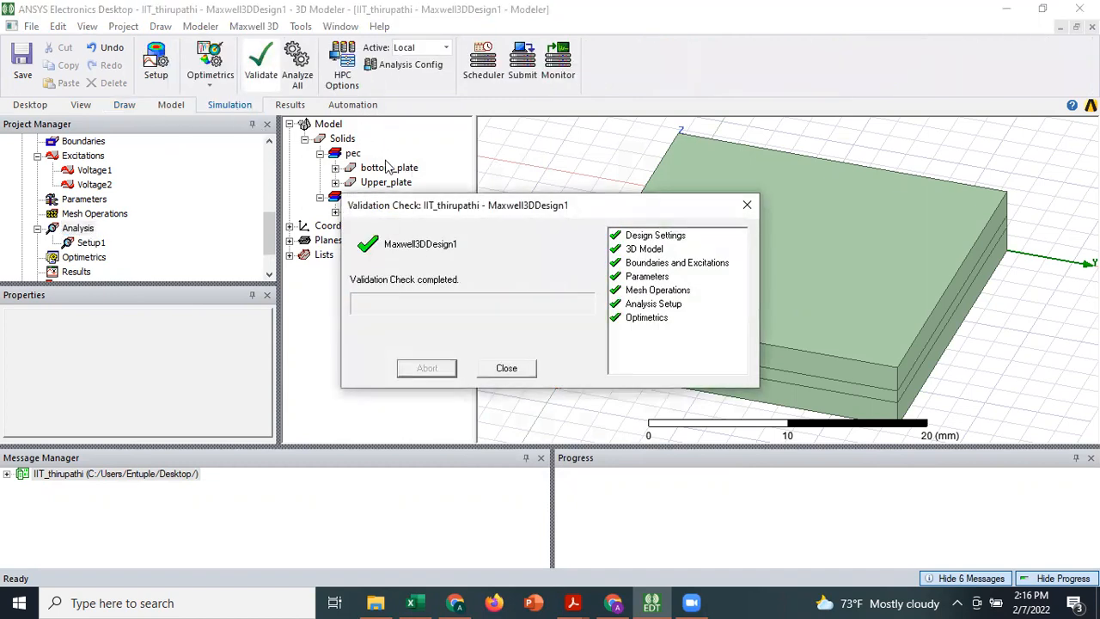
pyautogui.click(746, 204)
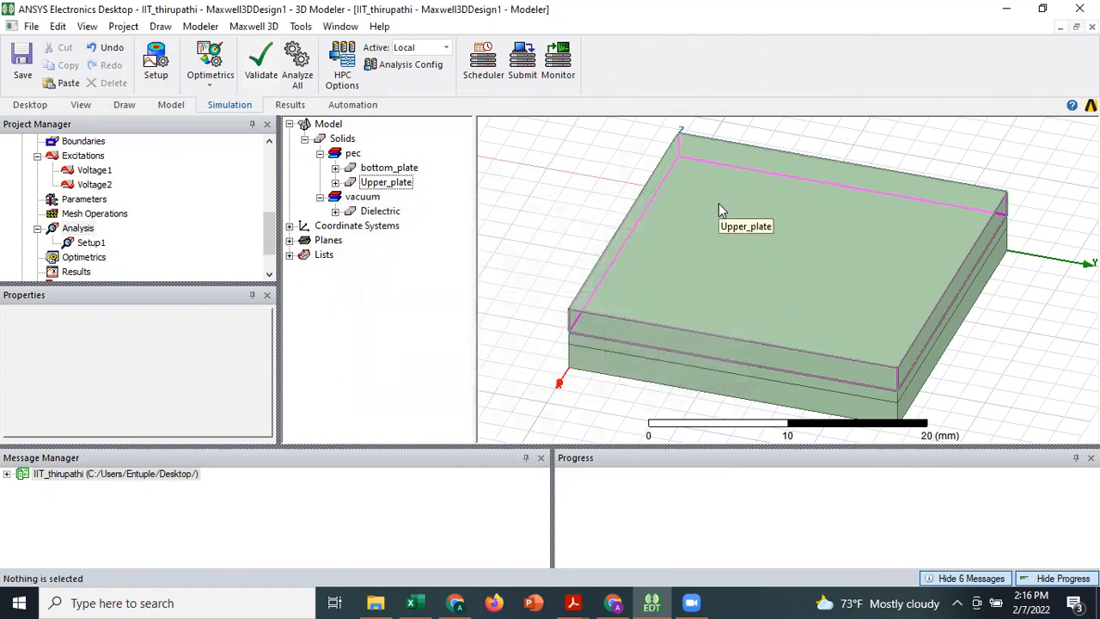
pyautogui.click(260, 69)
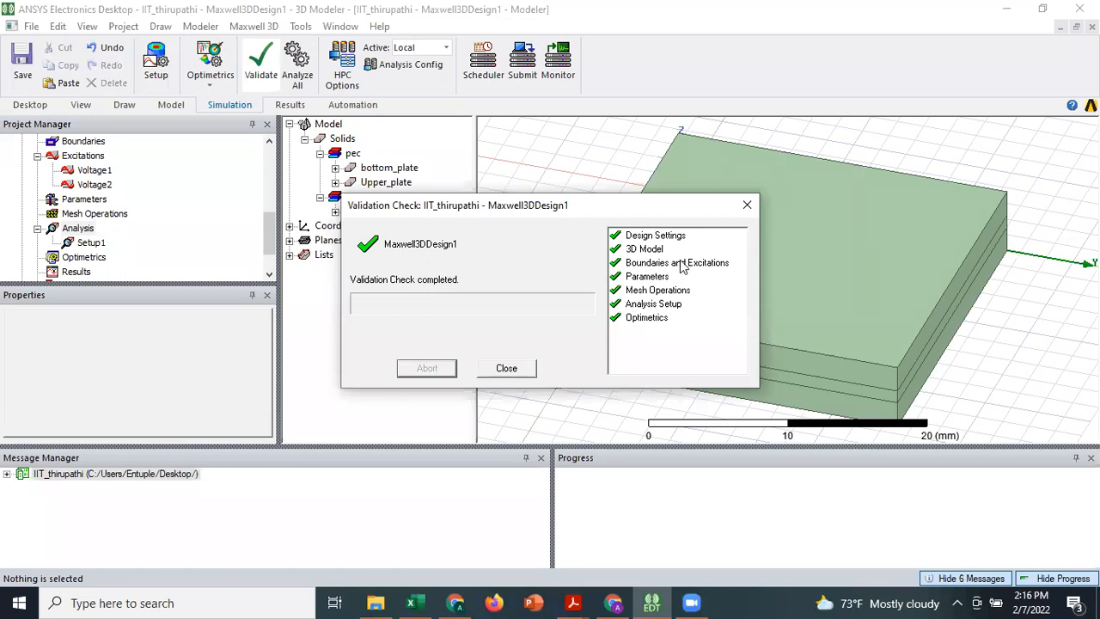
pyautogui.click(747, 204)
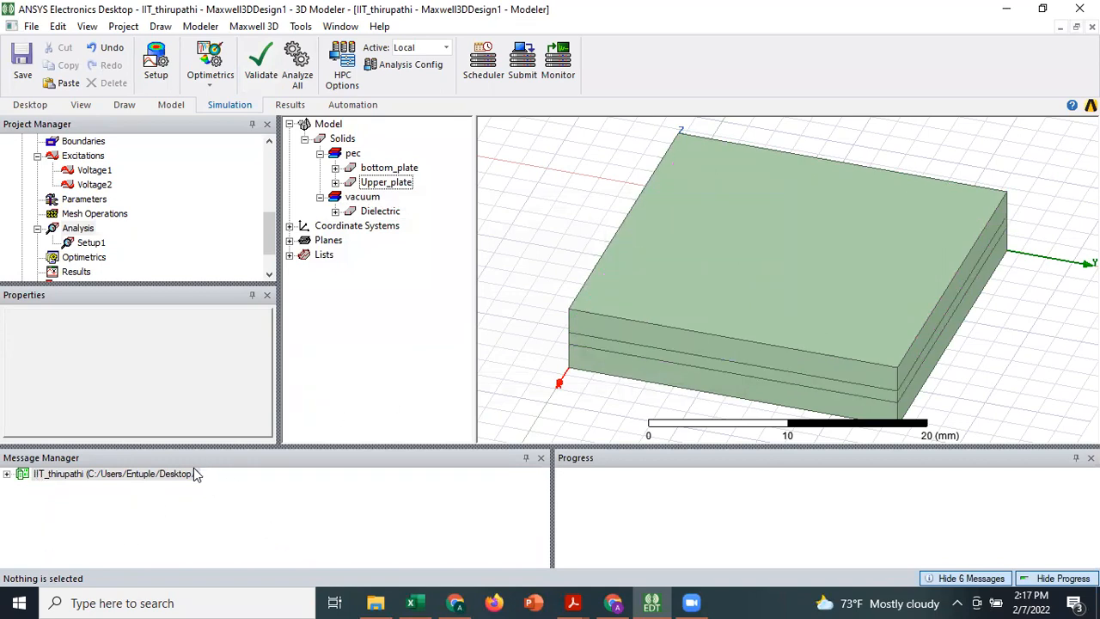
# Run the analysis of Setup1.
pyautogui.click(90, 244)
pyautogui.rightClick(91, 244)
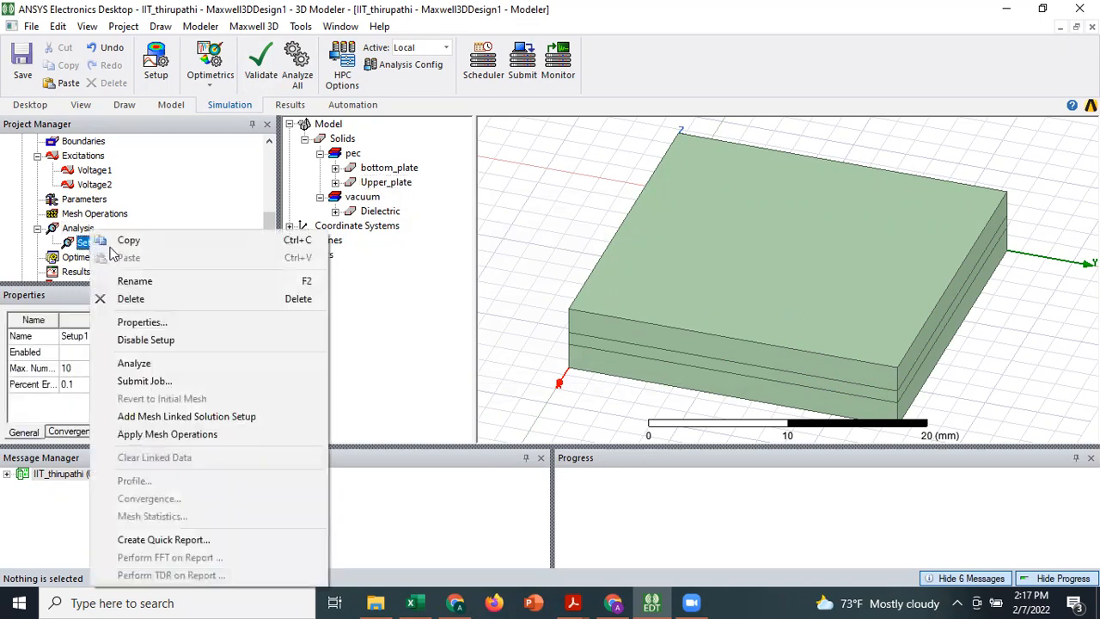
pyautogui.click(161, 363)
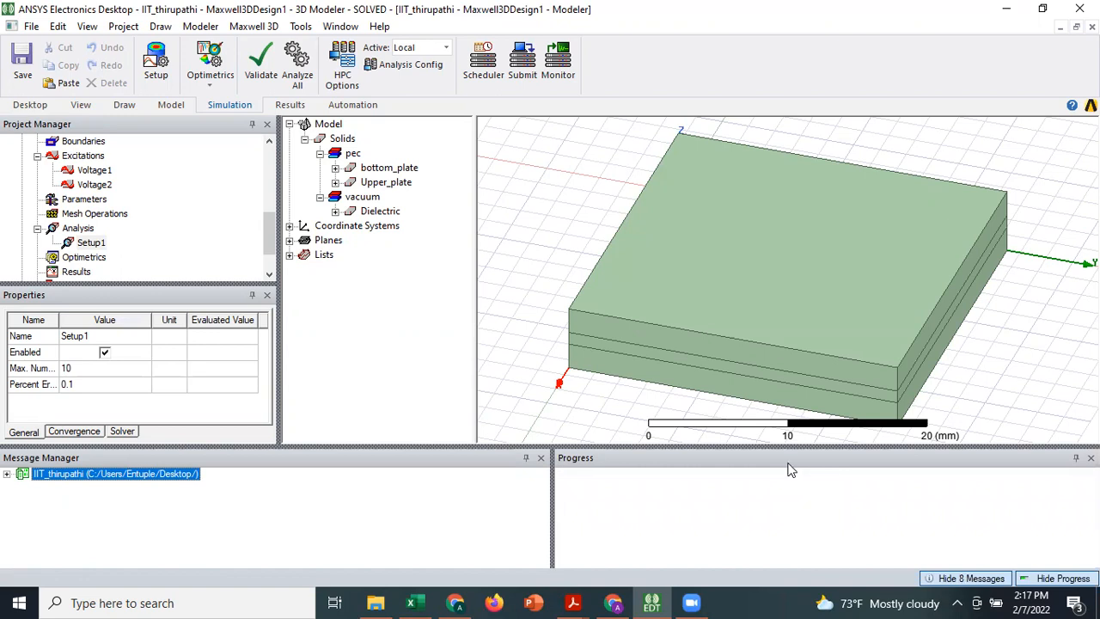
# Examine the convergence table of the Setup1 solution, including the energy error and delta energy for each pass.
pyautogui.rightClick(85, 244)
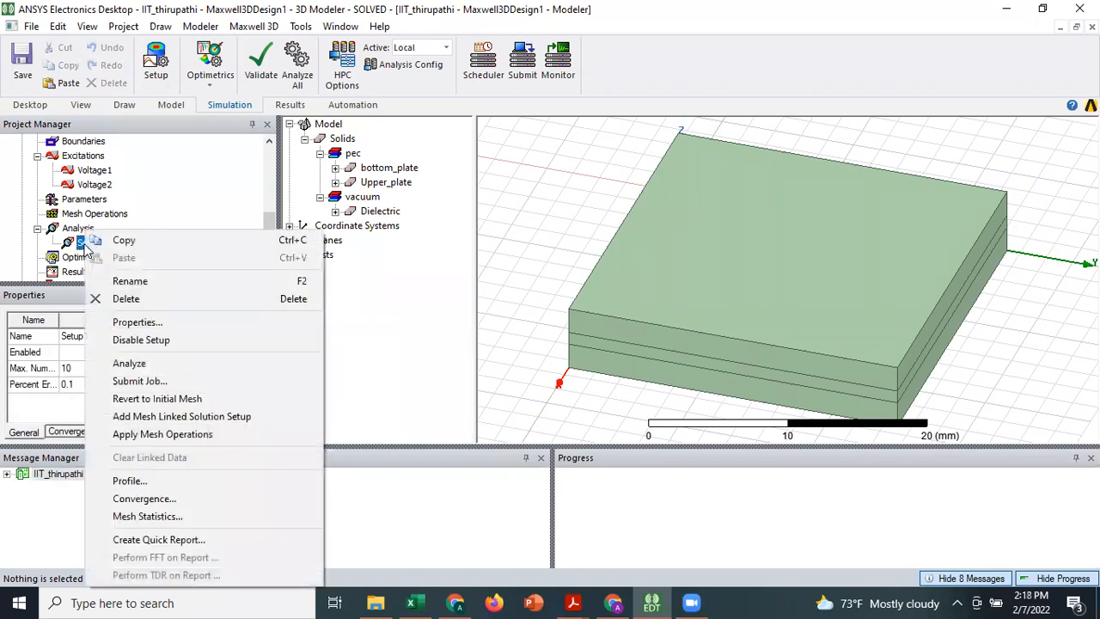
pyautogui.click(175, 501)
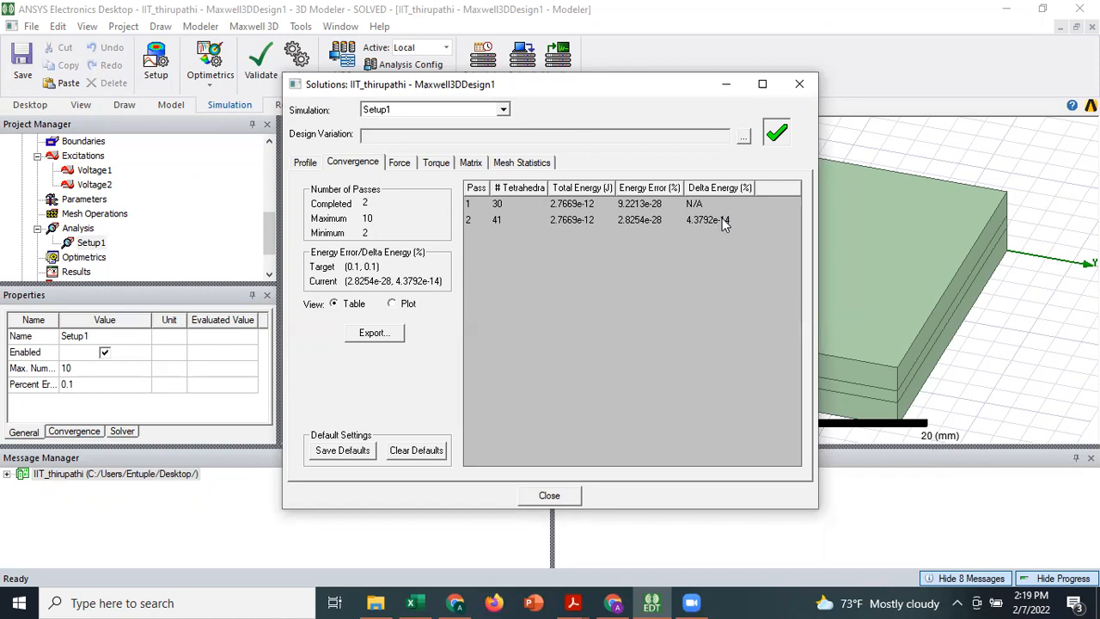
pyautogui.click(795, 87)
# Create an E_Vector field plot on all three objects using the Setup1 LastAdaptive solution.
pyautogui.click(554, 249)
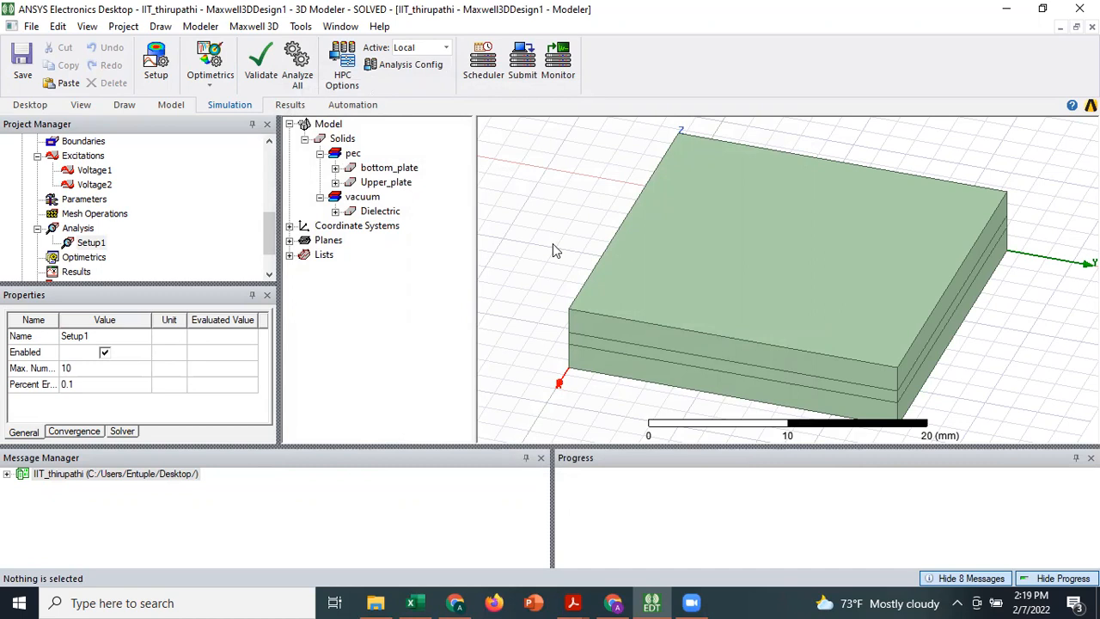
pyautogui.hotkey('ctrl', 'a')
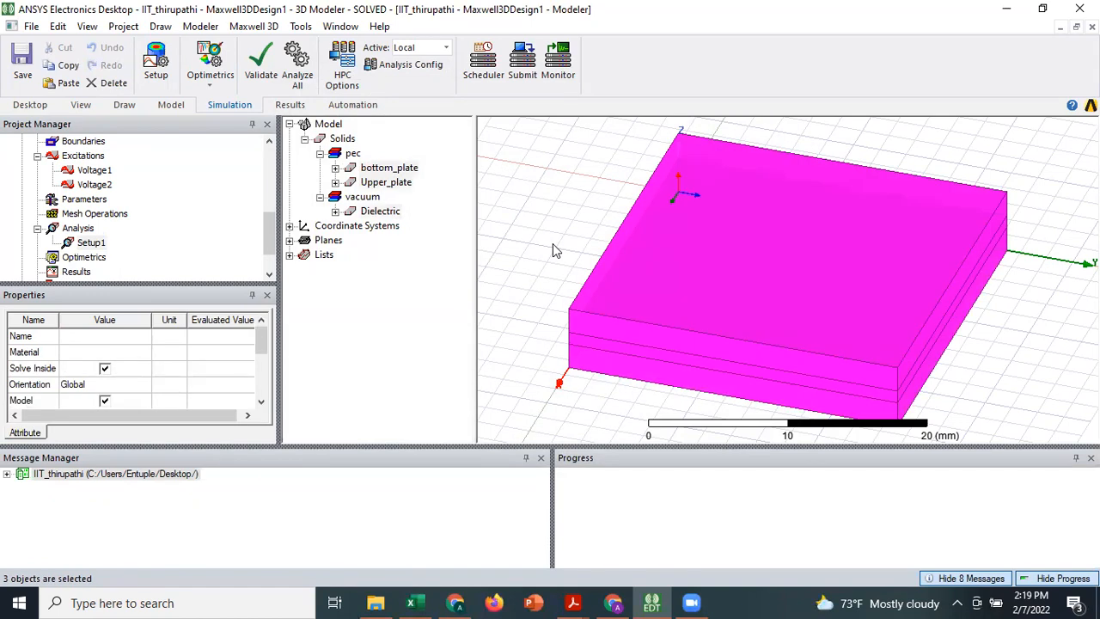
pyautogui.rightClick(553, 243)
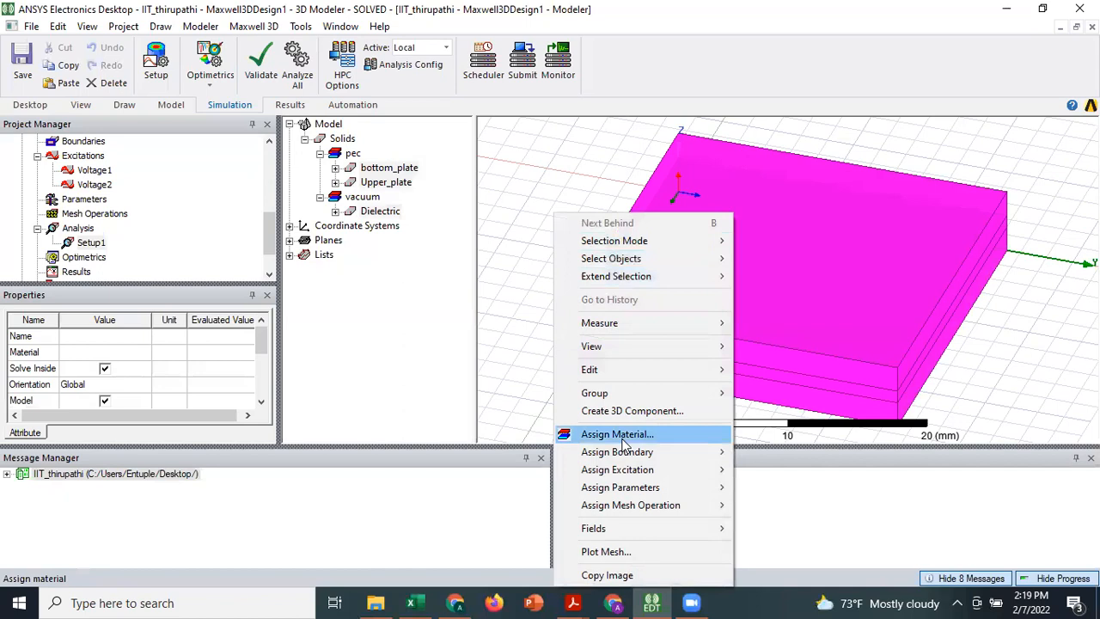
pyautogui.moveTo(623, 530)
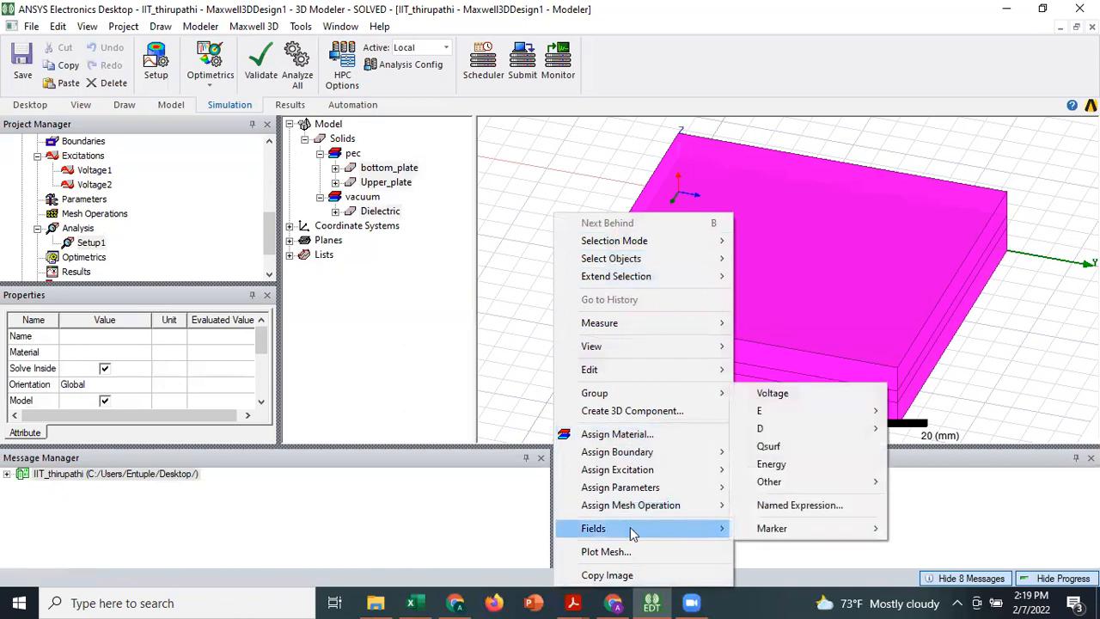
pyautogui.moveTo(789, 412)
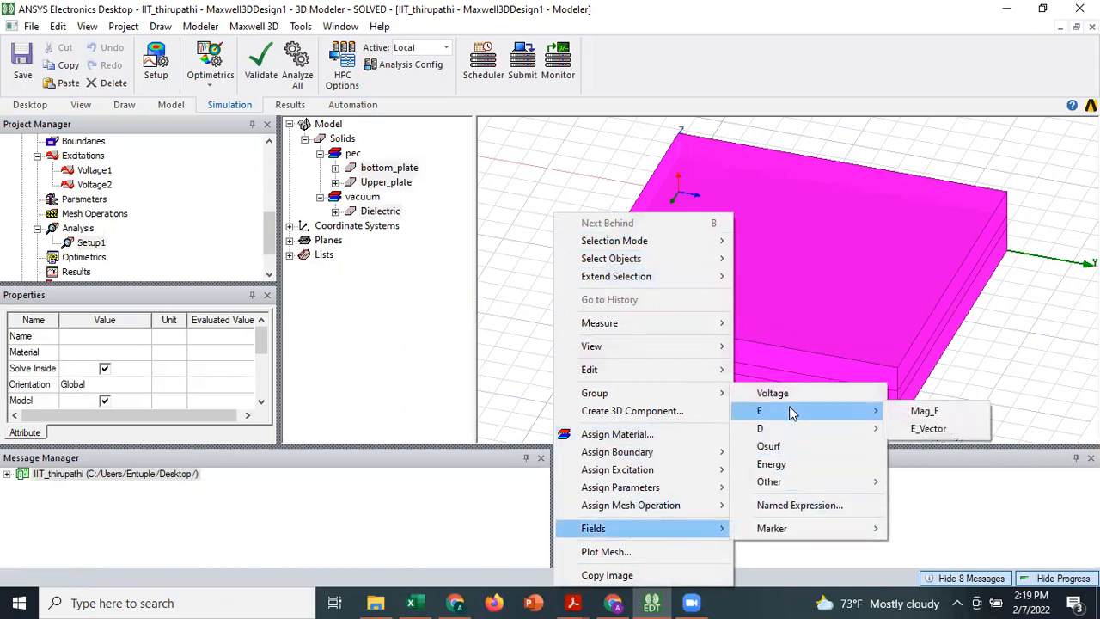
pyautogui.click(954, 432)
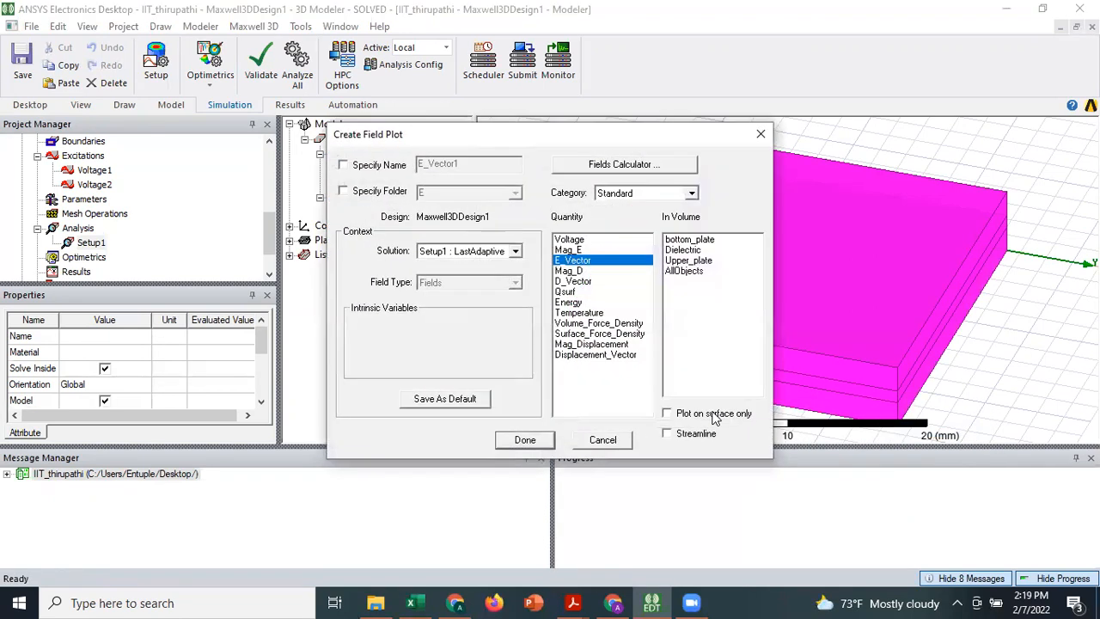
pyautogui.click(526, 440)
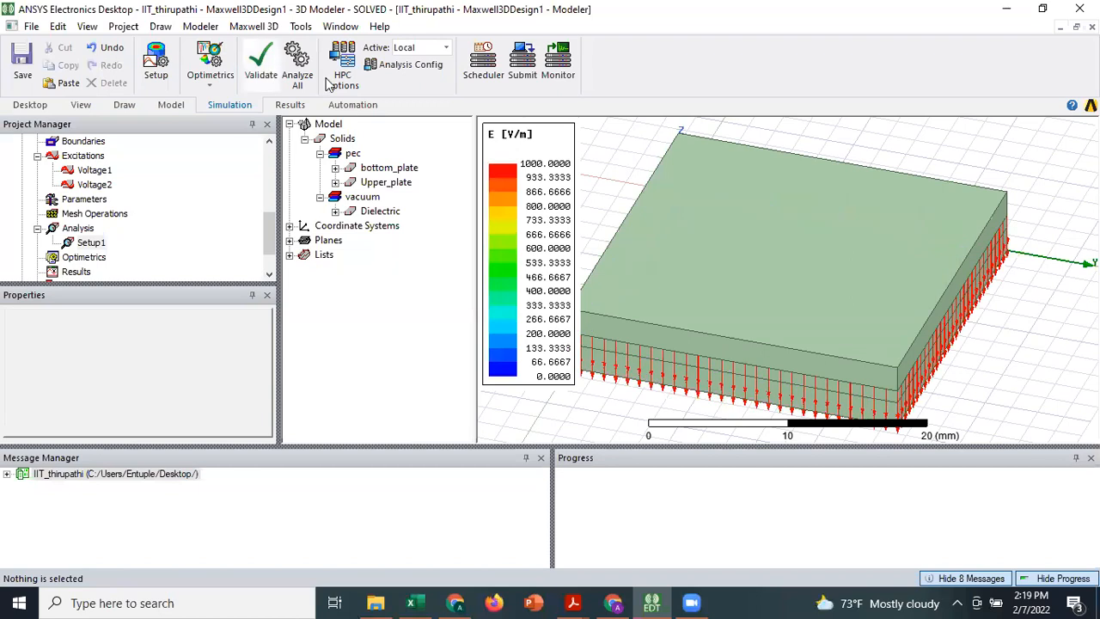
# Rotate the model to examine the electric field vectors from the side and from below.
pyautogui.click(30, 104)
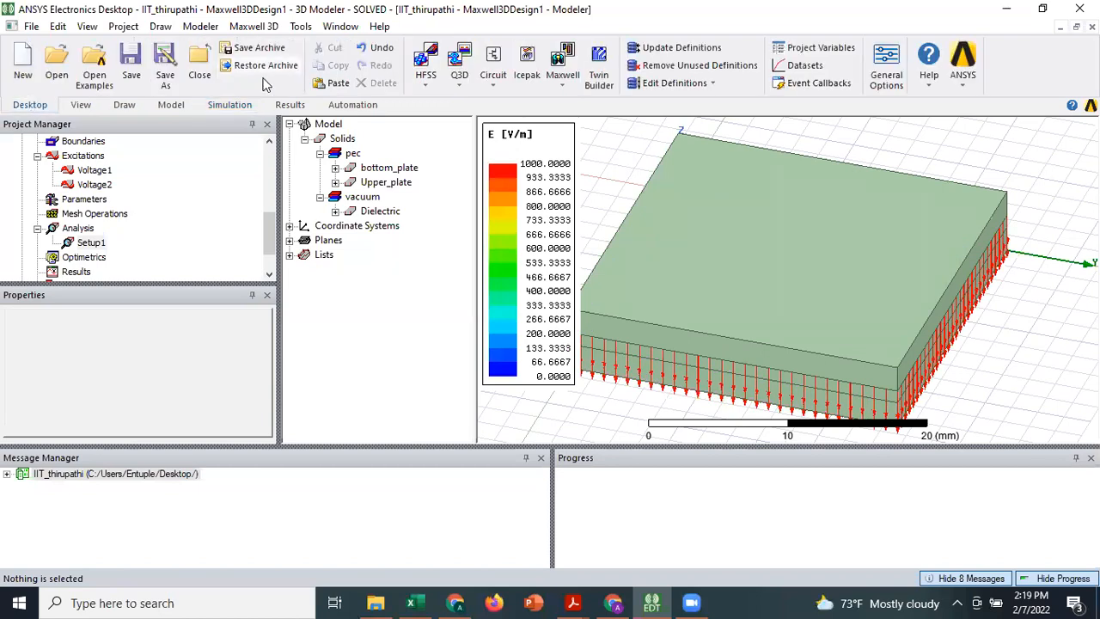
pyautogui.click(120, 107)
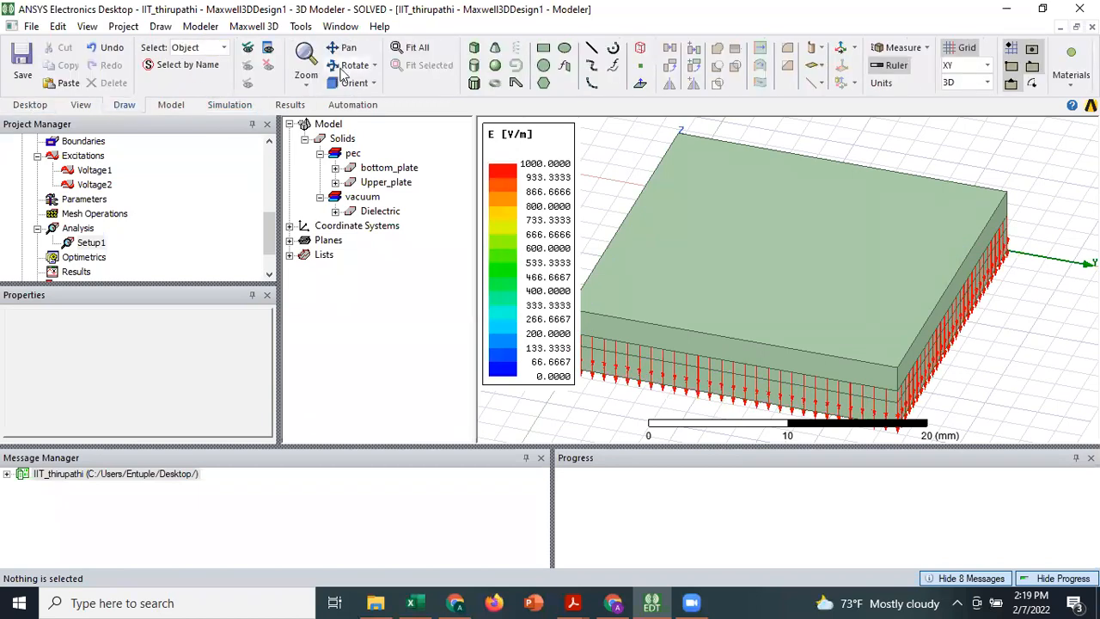
pyautogui.click(348, 64)
pyautogui.moveTo(834, 326); pyautogui.dragTo(663, 233)
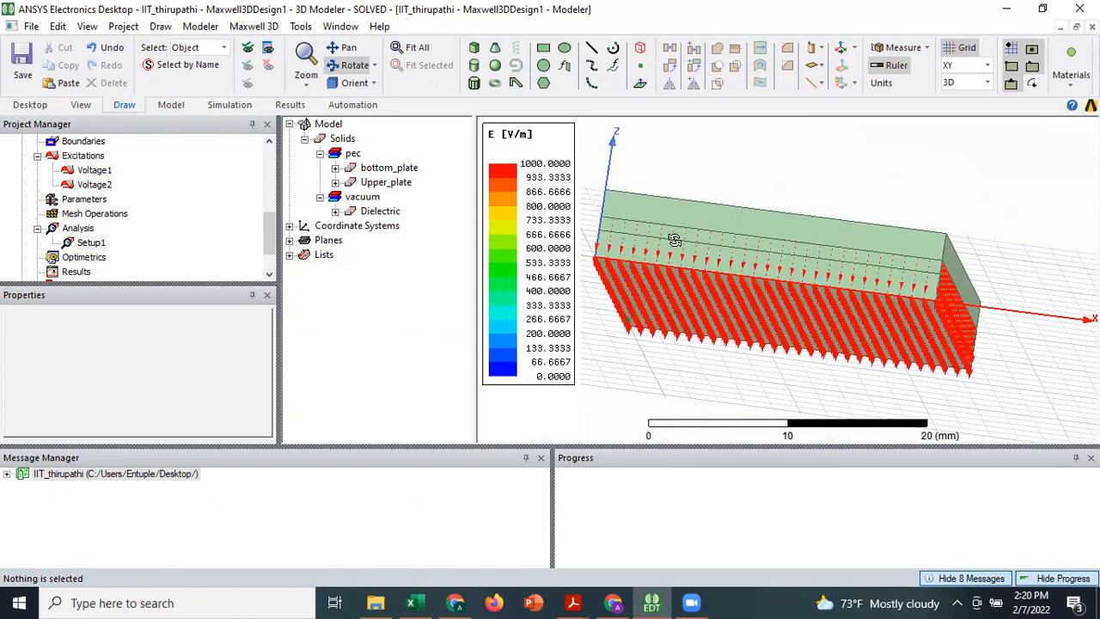
# Set the transparency of all three capacitor objects to 0.8 and rotate the model to view the field vectors inside.
pyautogui.press('Escape')
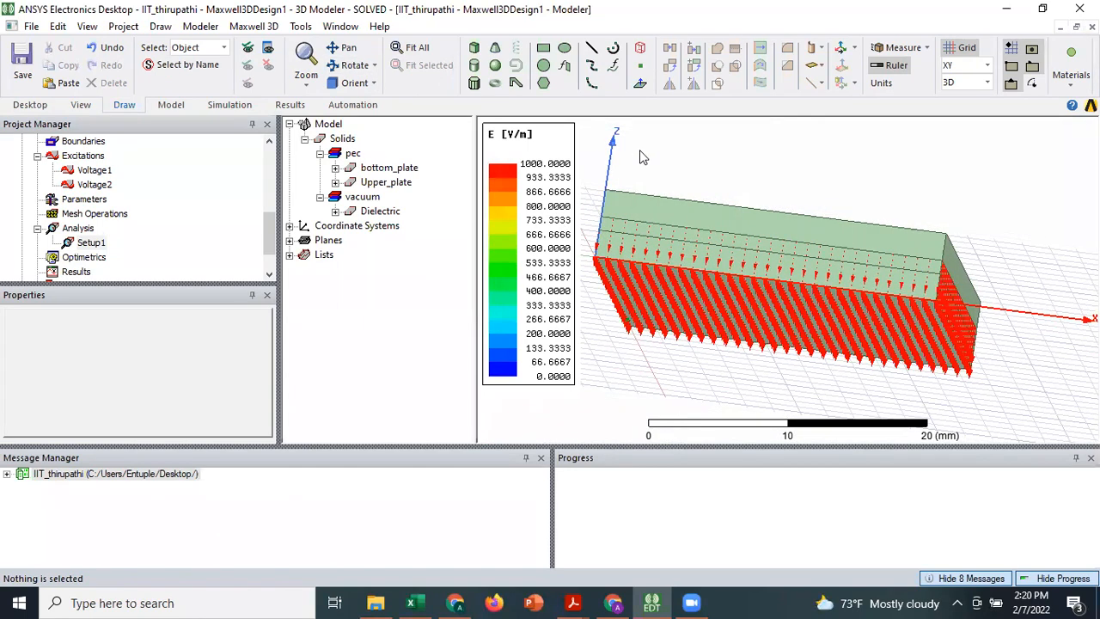
pyautogui.hotkey('ctrl', 'a')
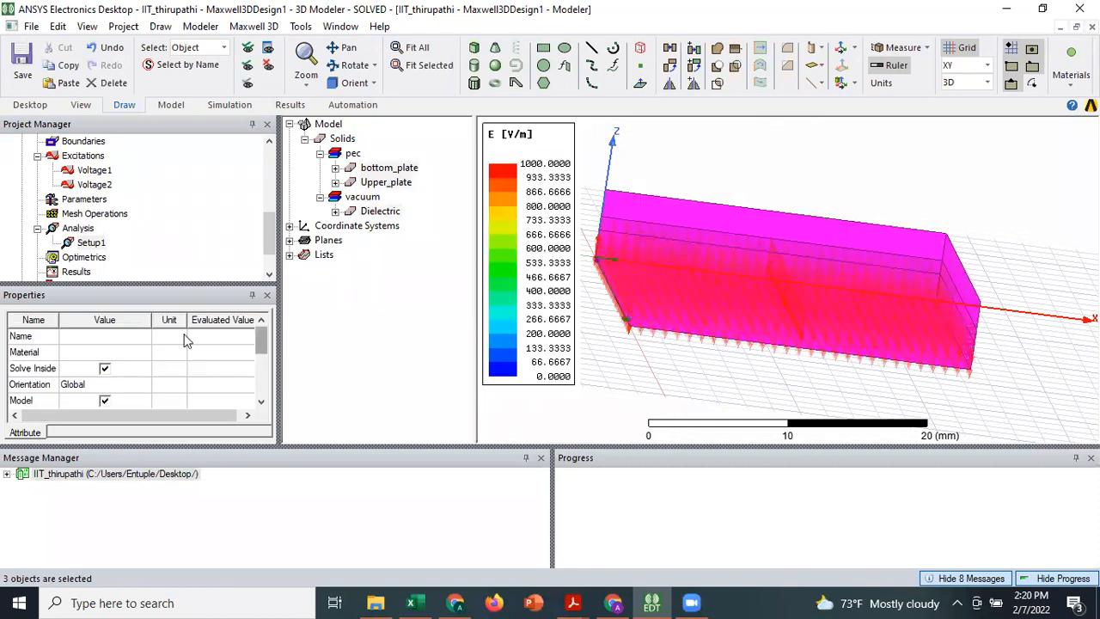
pyautogui.moveTo(264, 356); pyautogui.dragTo(265, 390)
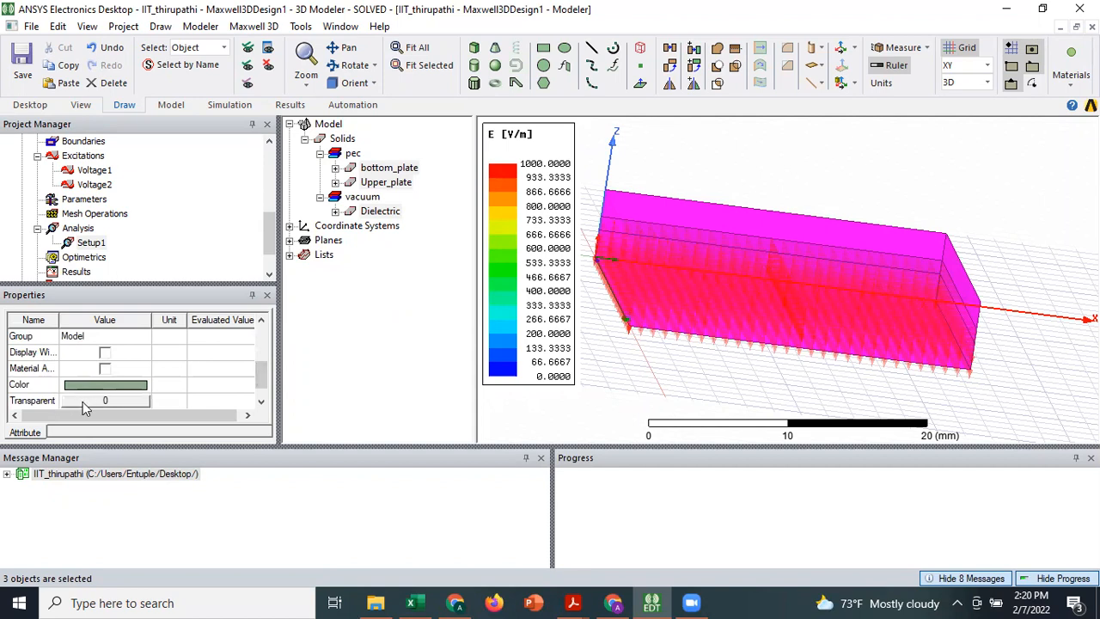
pyautogui.click(83, 404)
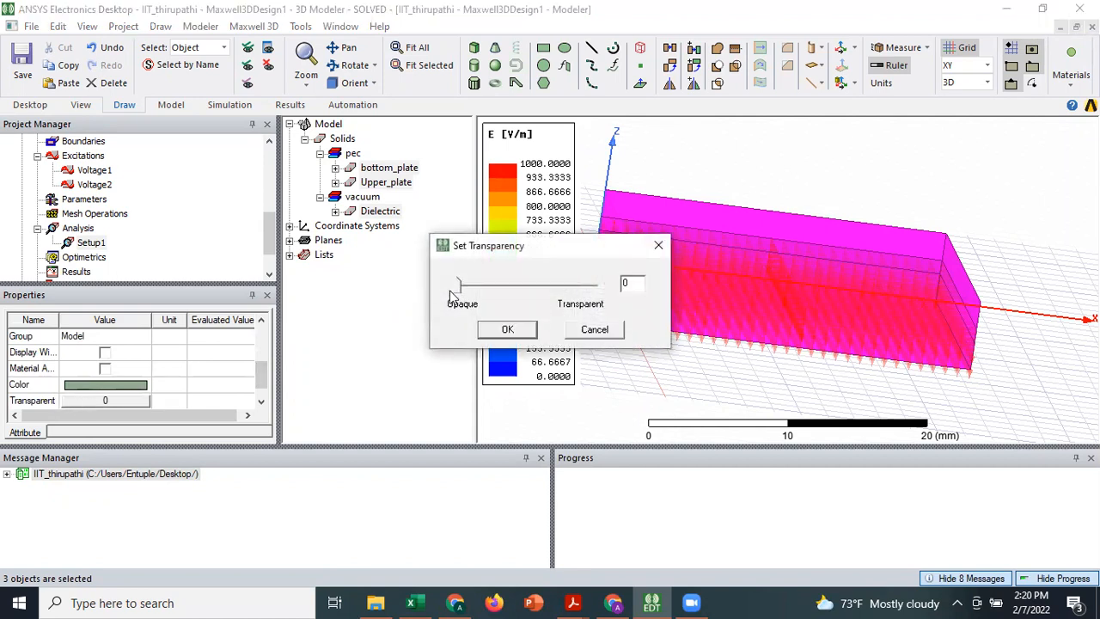
pyautogui.moveTo(456, 289); pyautogui.dragTo(566, 281)
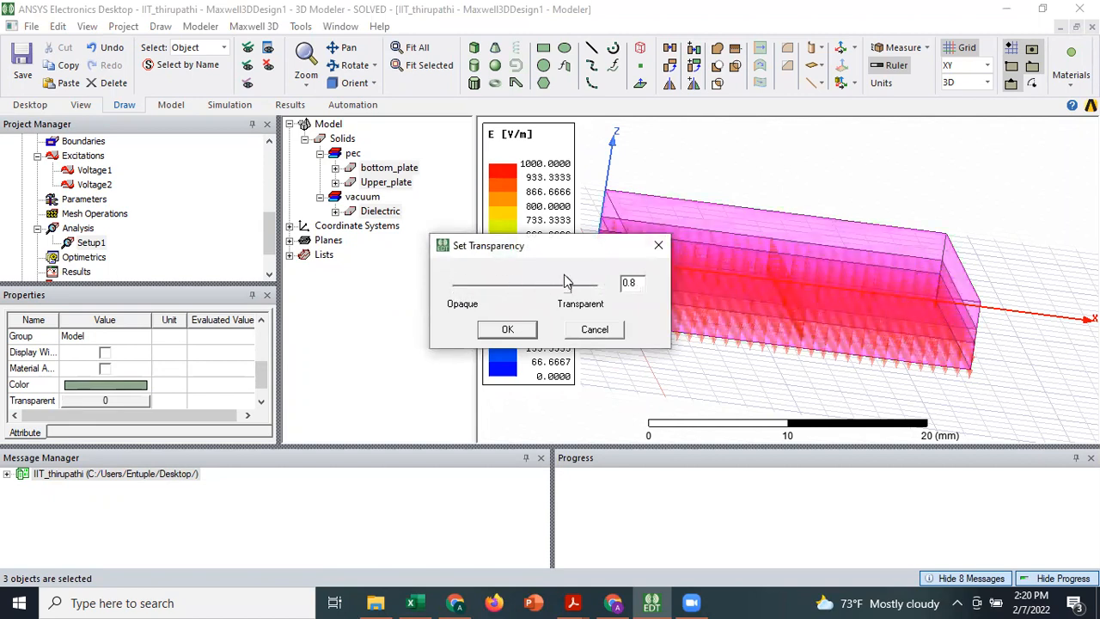
pyautogui.click(507, 329)
pyautogui.click(806, 179)
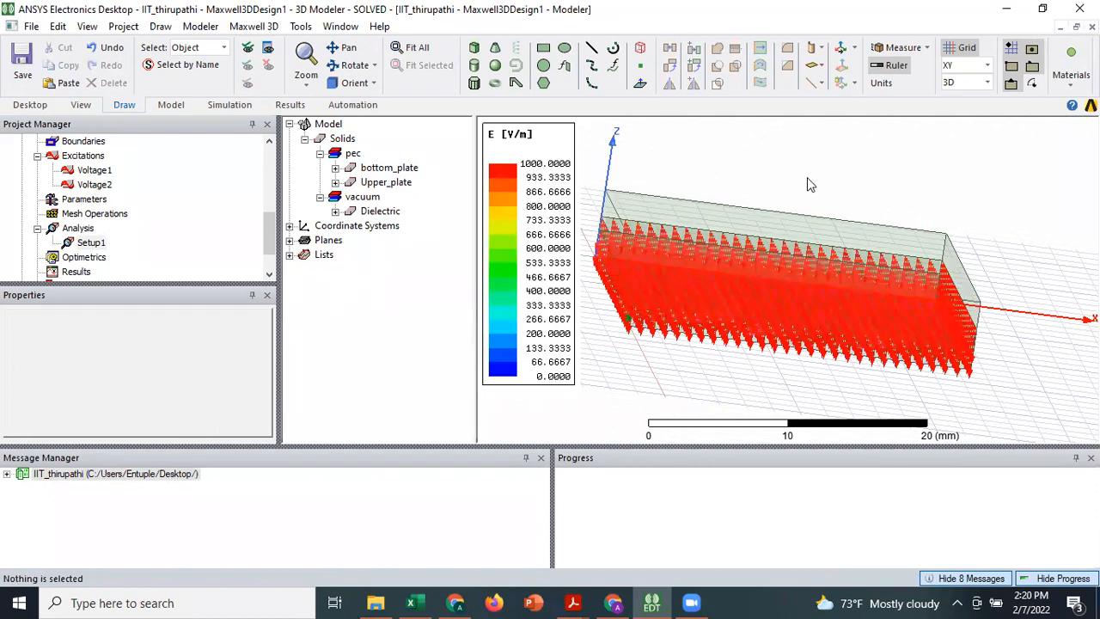
pyautogui.moveTo(687, 284); pyautogui.dragTo(645, 333)
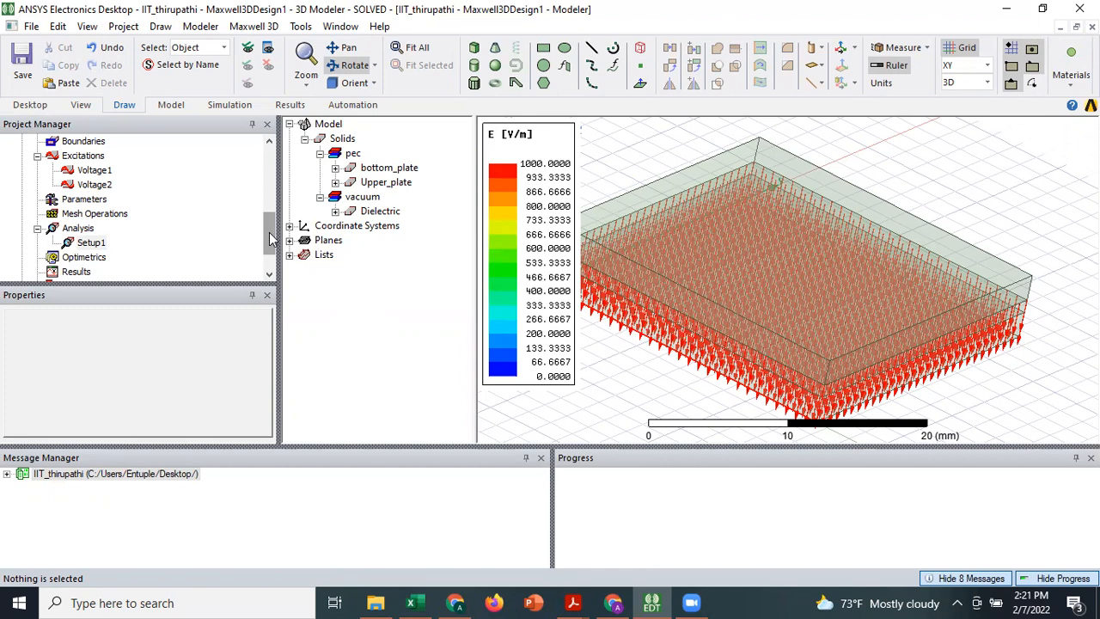
# Assign a Matrix parameter named Matrix1 that includes the Voltage1 and Voltage2 sources, and expand Parameters to show it.
pyautogui.click(82, 199)
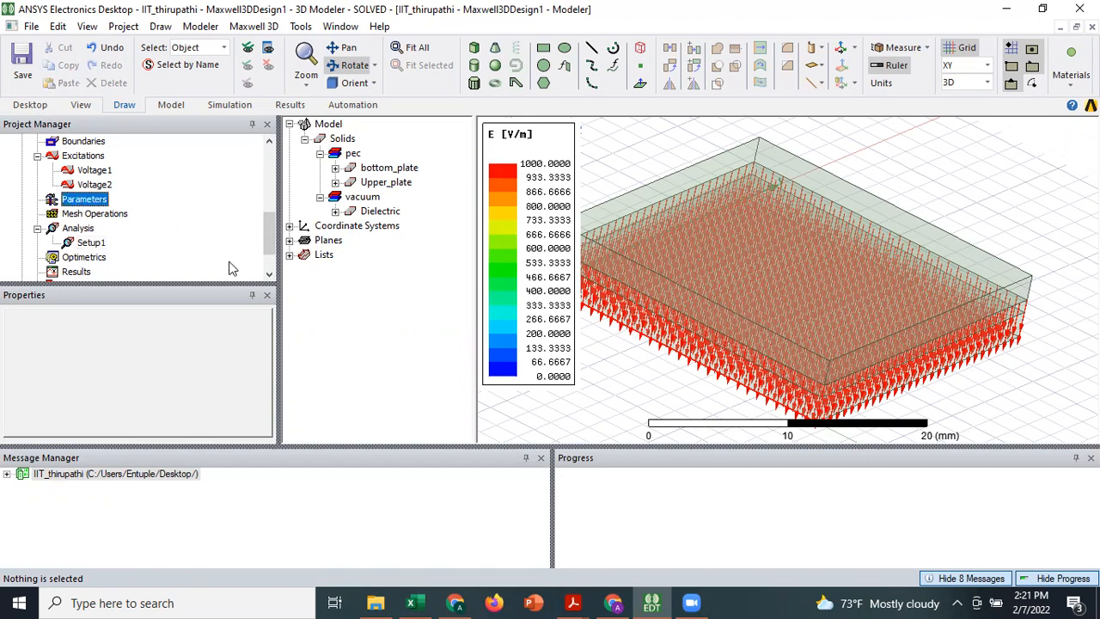
pyautogui.moveTo(271, 252)
pyautogui.mouseDown()
pyautogui.moveTo(271, 221)
pyautogui.moveTo(272, 236)
pyautogui.mouseUp()
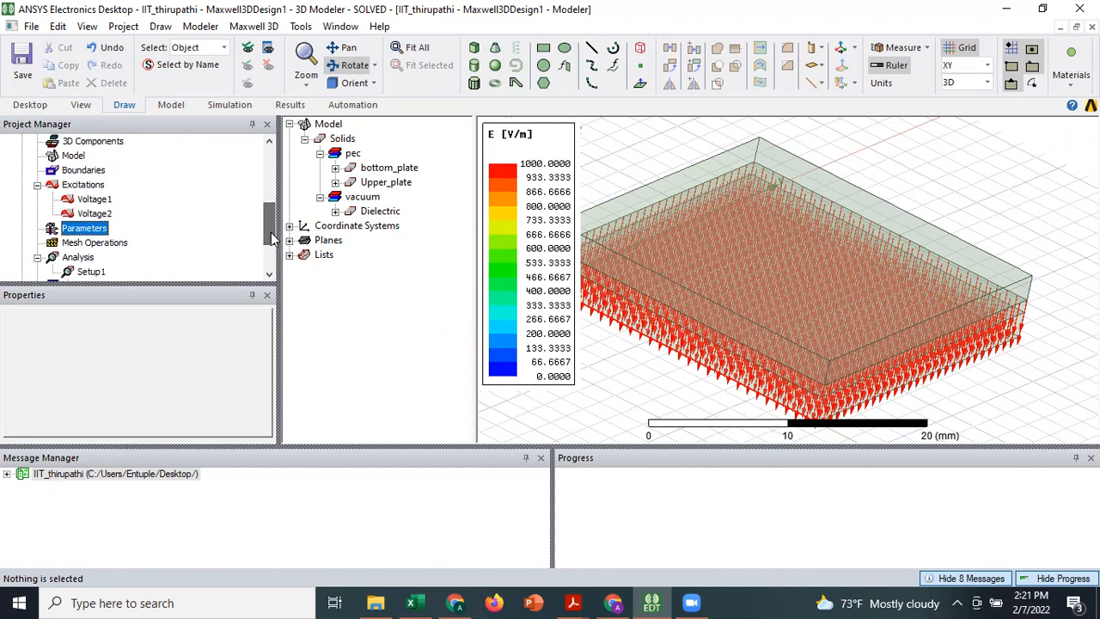
pyautogui.rightClick(80, 232)
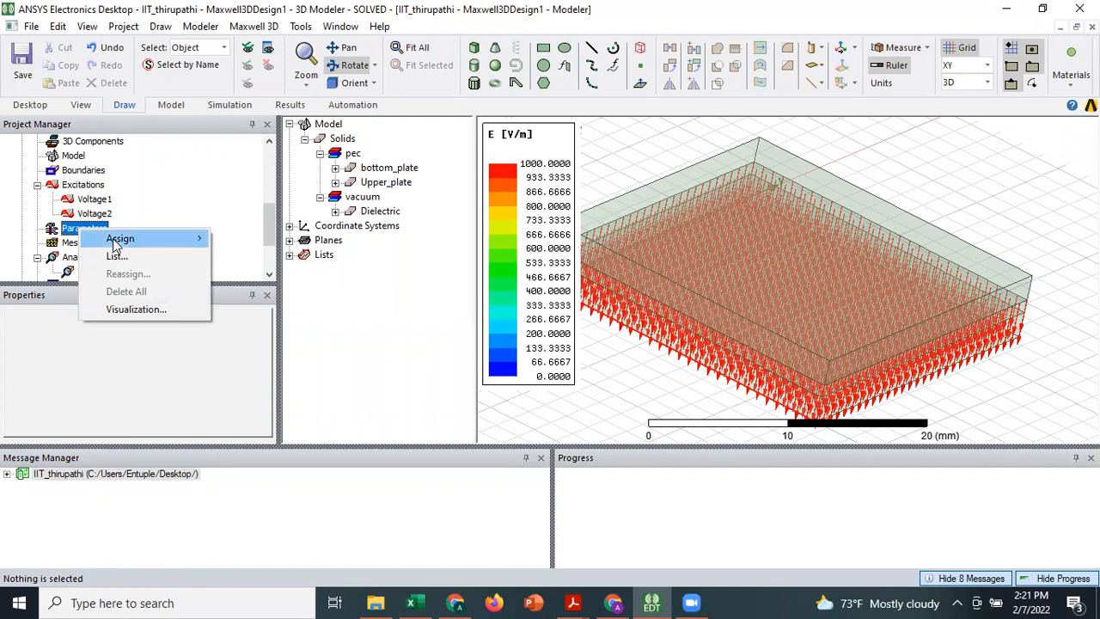
pyautogui.moveTo(116, 244)
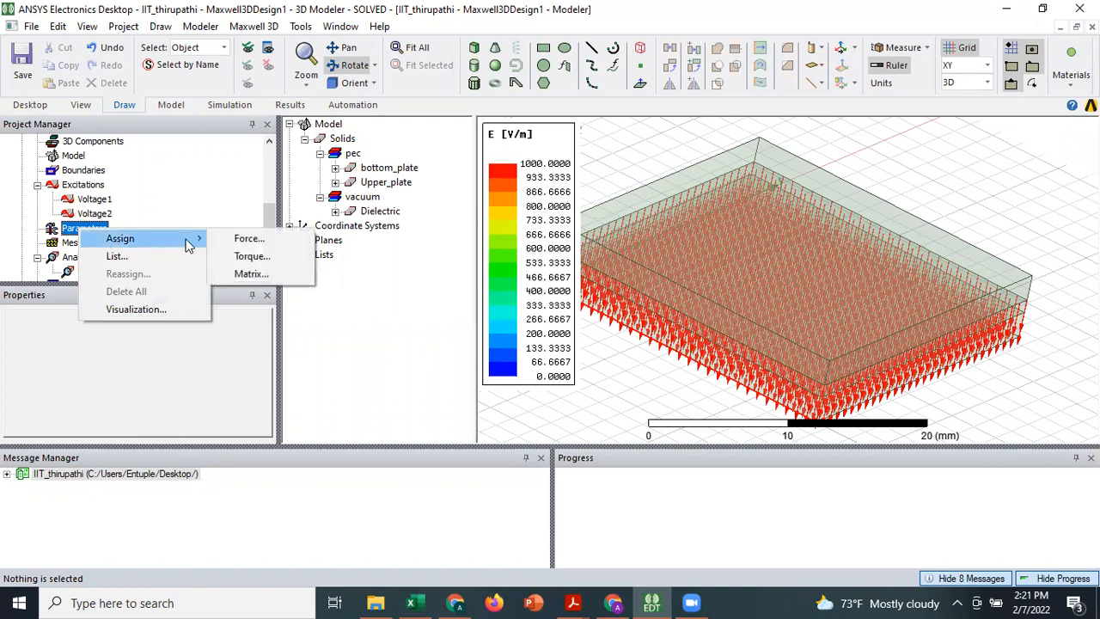
pyautogui.click(244, 273)
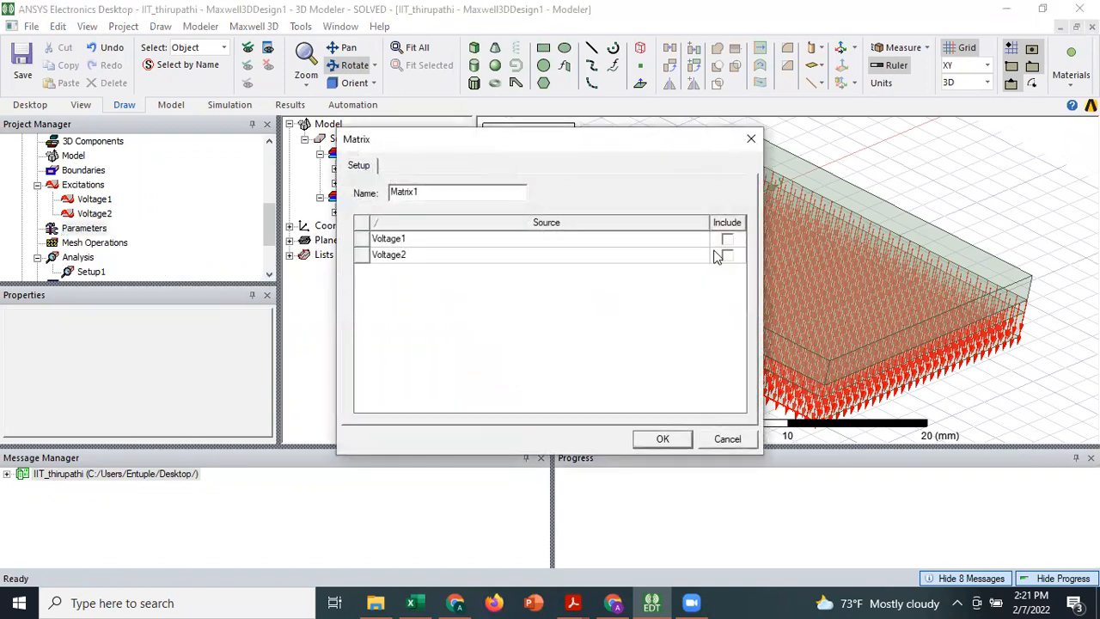
pyautogui.click(728, 223)
pyautogui.click(658, 436)
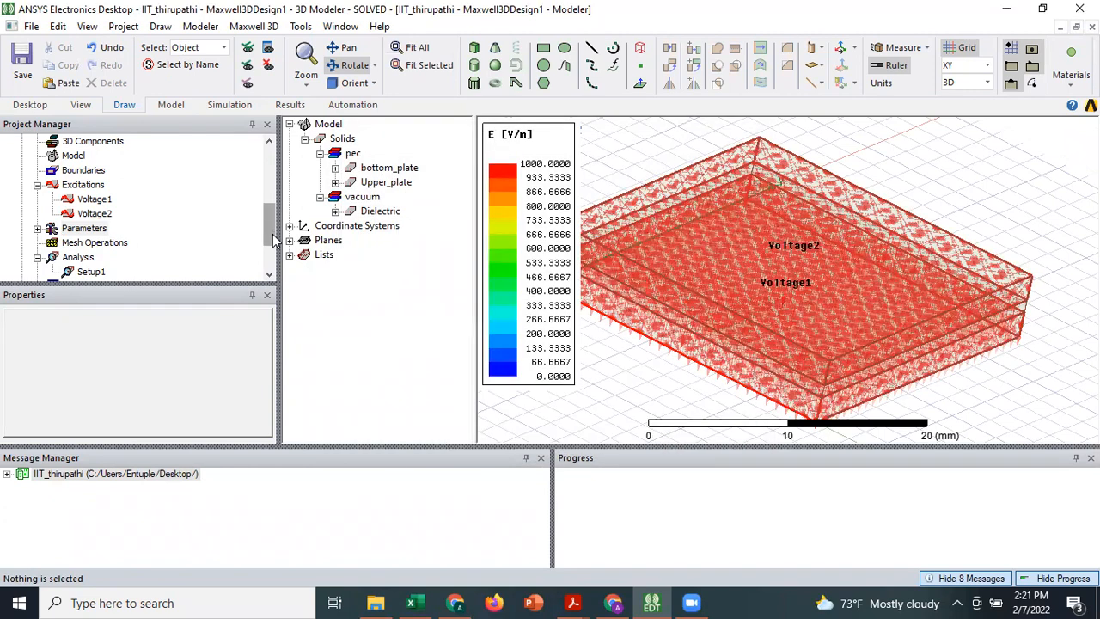
pyautogui.scroll(-1, 164, 245)
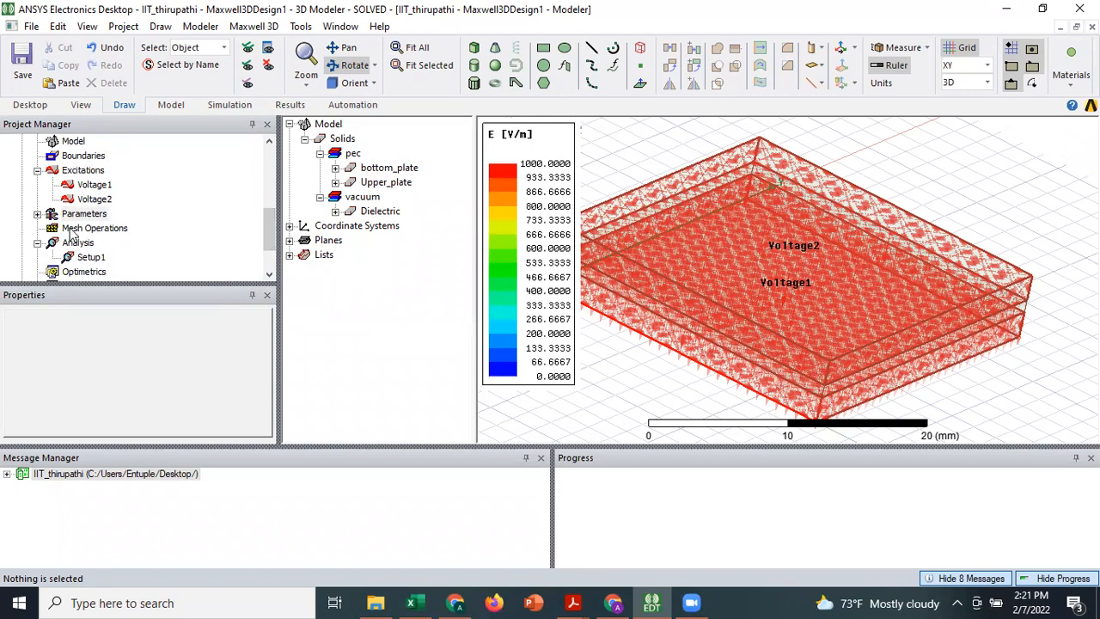
pyautogui.click(38, 214)
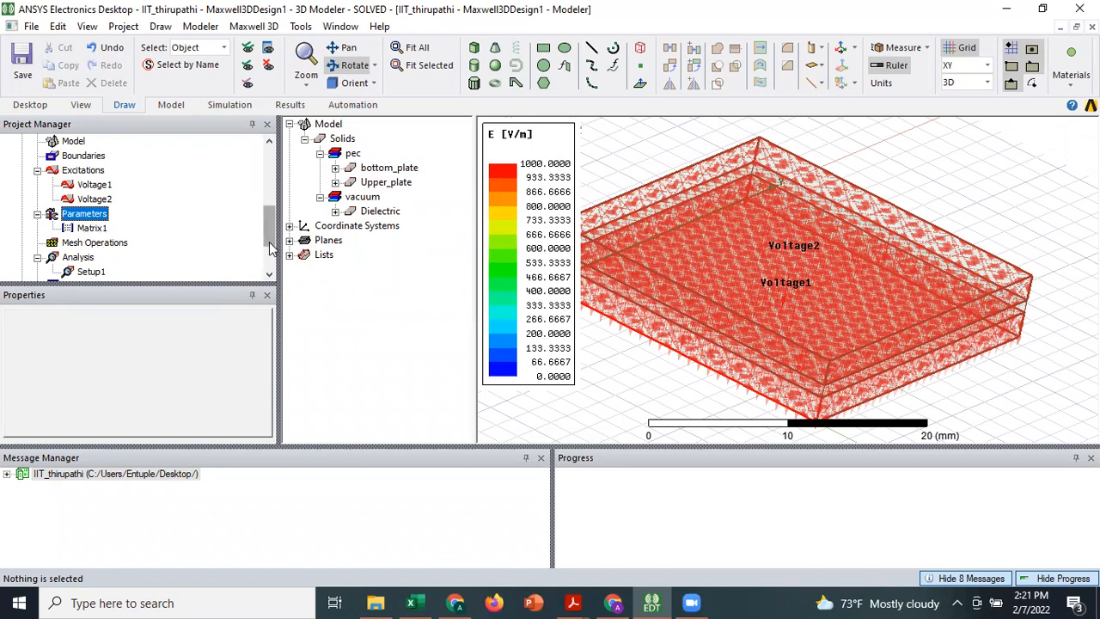
pyautogui.moveTo(269, 243); pyautogui.dragTo(269, 250)
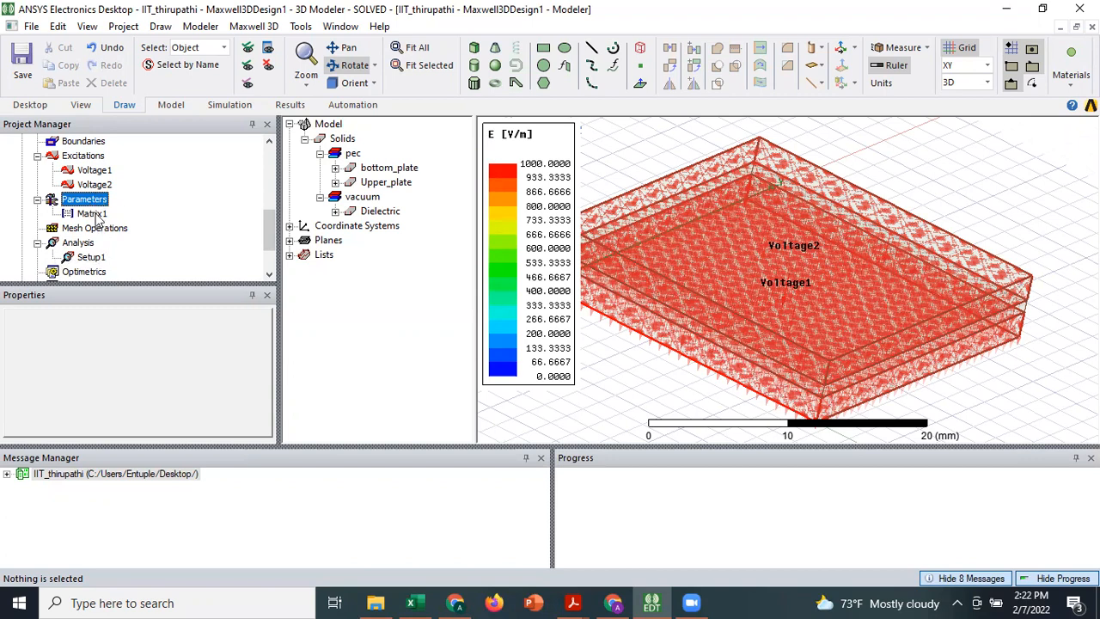
# Revert Setup1 to its initial mesh, accepting the invalidation of all existing solutions.
pyautogui.click(90, 257)
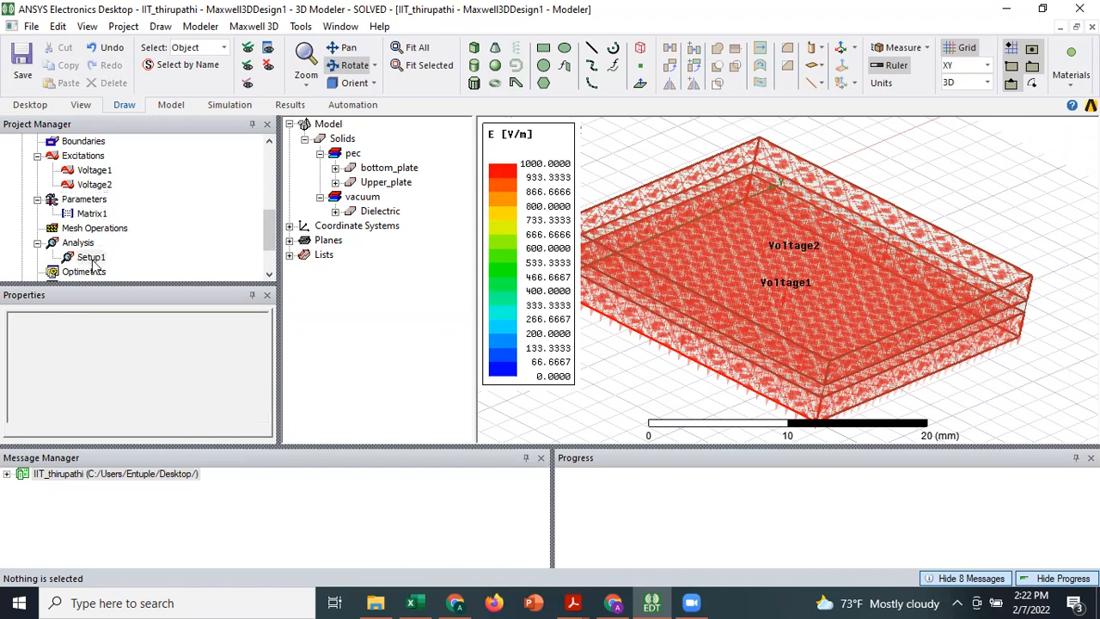
pyautogui.rightClick(91, 257)
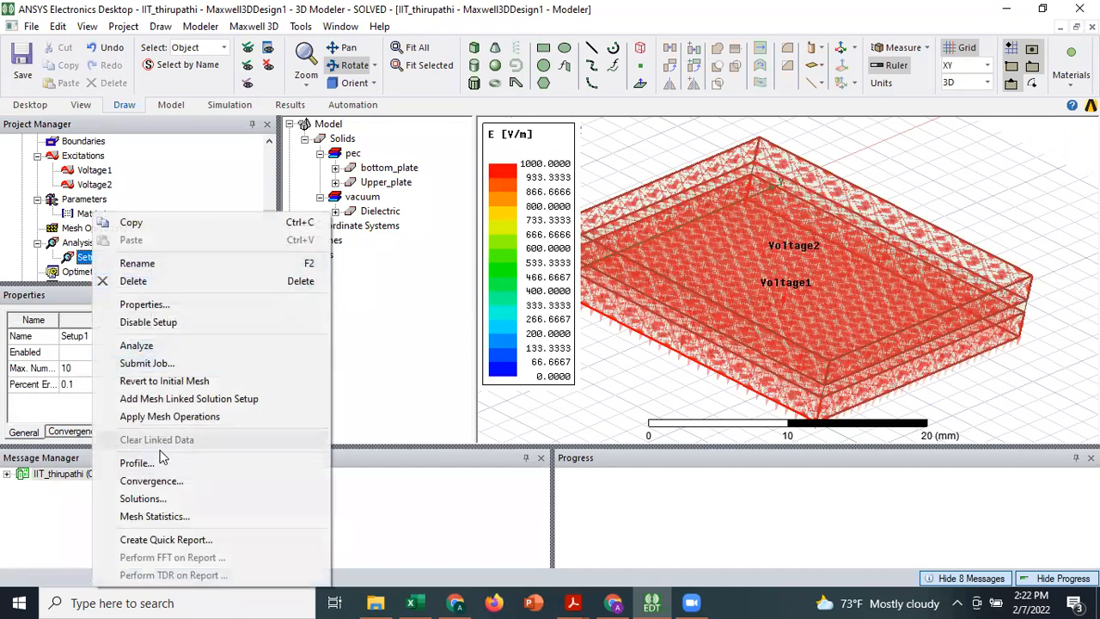
pyautogui.click(146, 380)
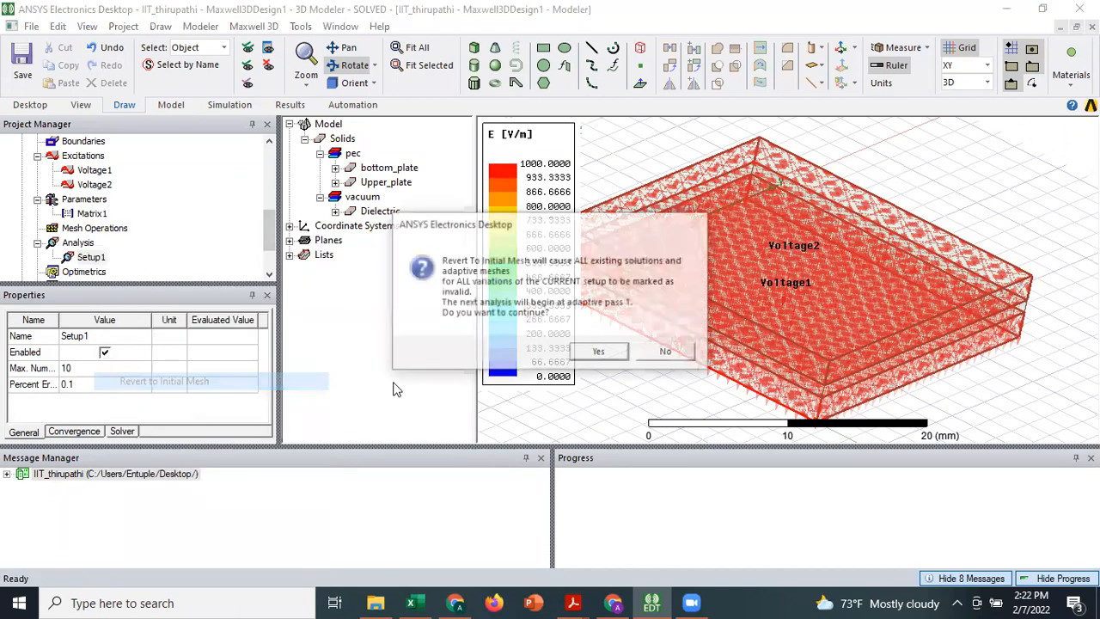
pyautogui.click(607, 350)
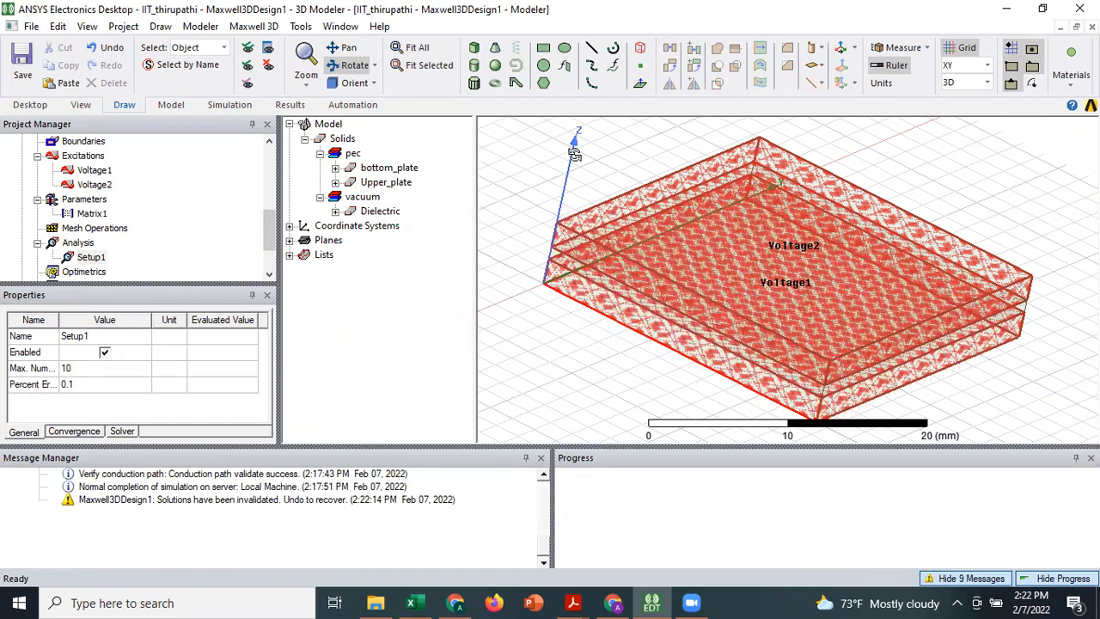
# Rerun the analysis of Setup1 and check the latest simulation messages.
pyautogui.rightClick(84, 260)
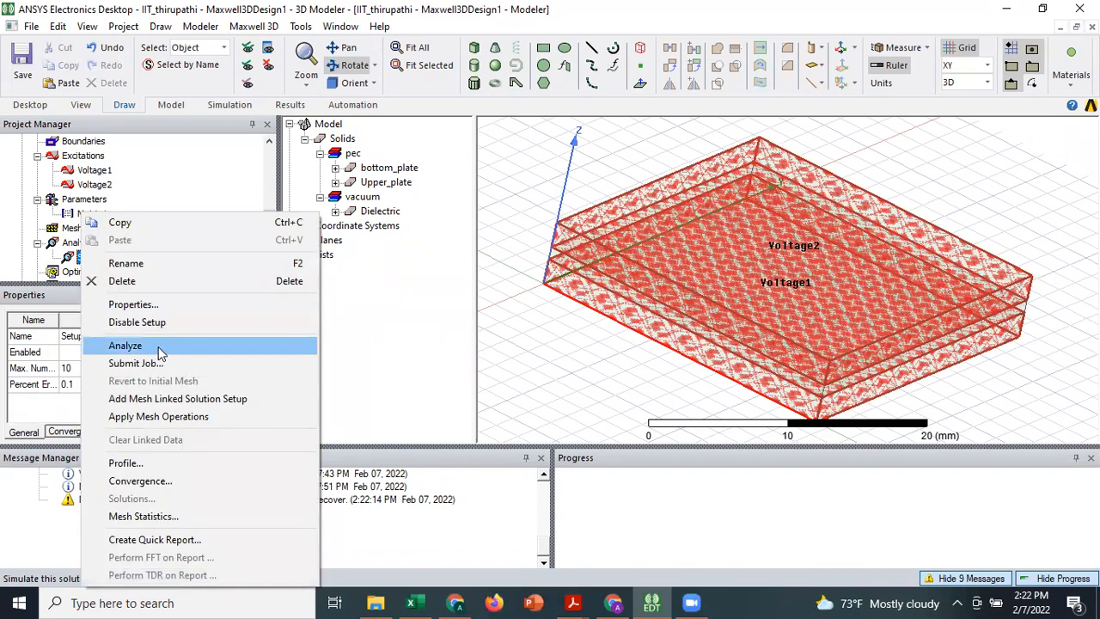
pyautogui.click(126, 345)
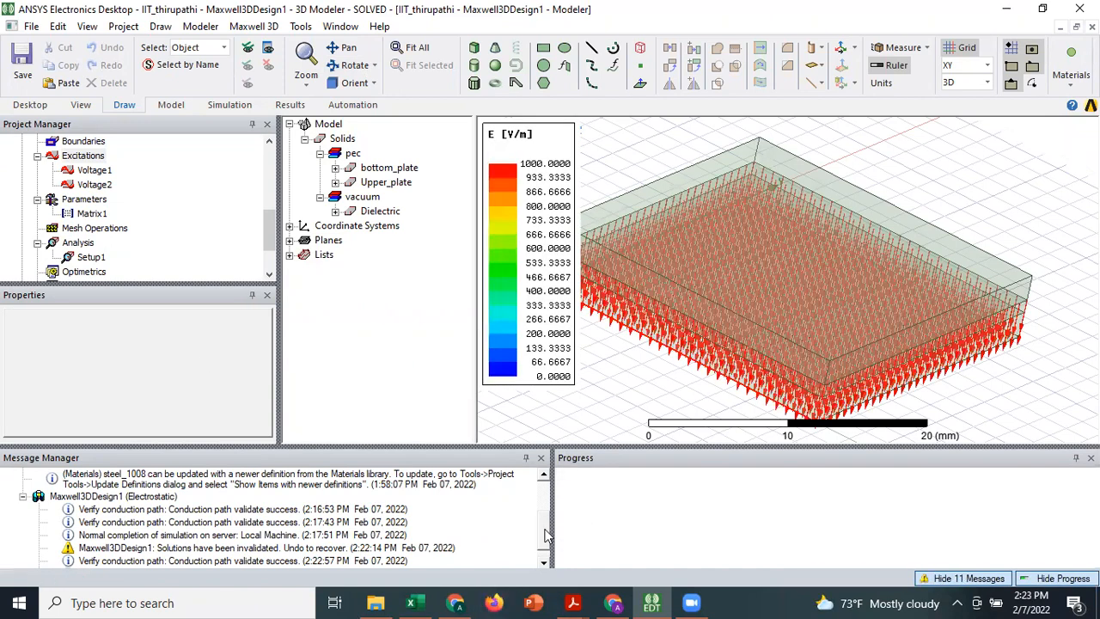
pyautogui.scroll(-1, 548, 540)
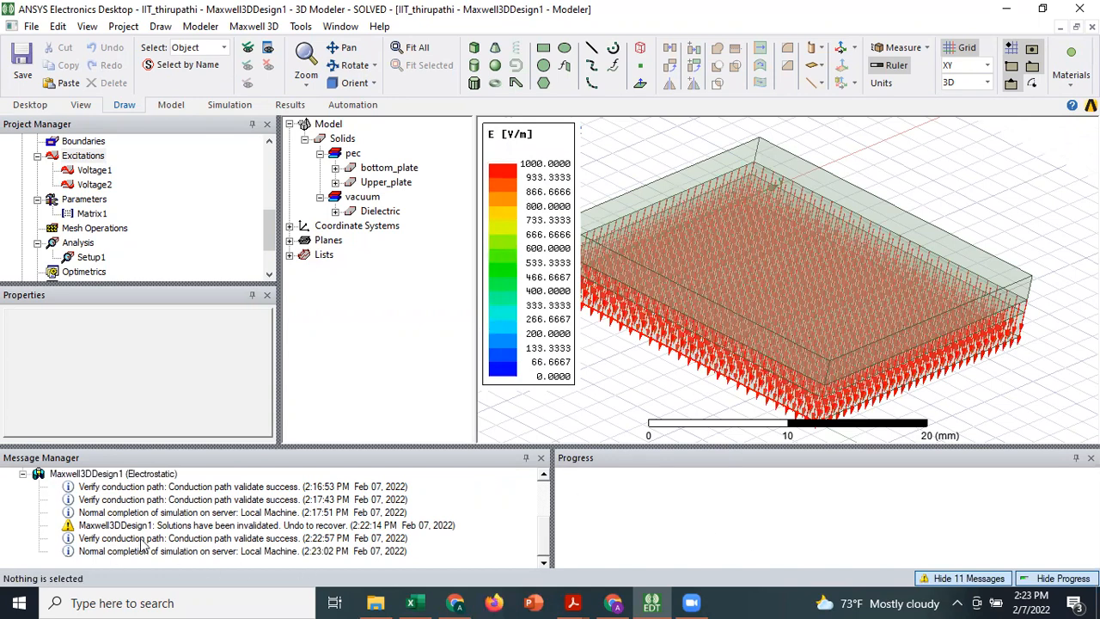
# Examine the Setup1 solution data: profile, convergence, force, torque and the Matrix1 capacitance matrix in pF.
pyautogui.click(89, 258)
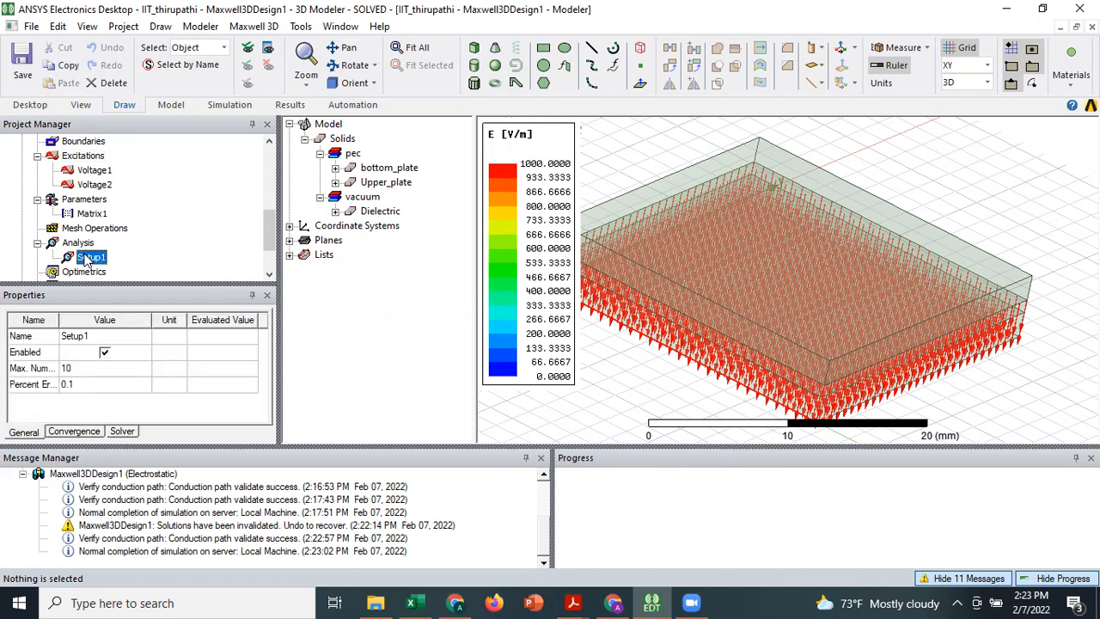
pyautogui.rightClick(87, 259)
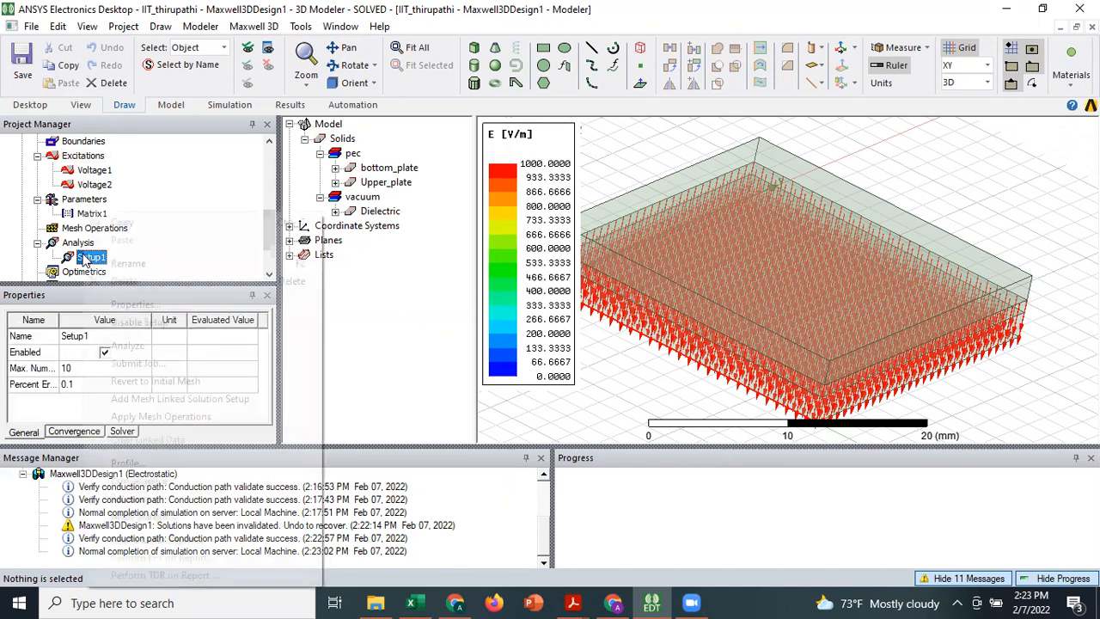
pyautogui.click(135, 499)
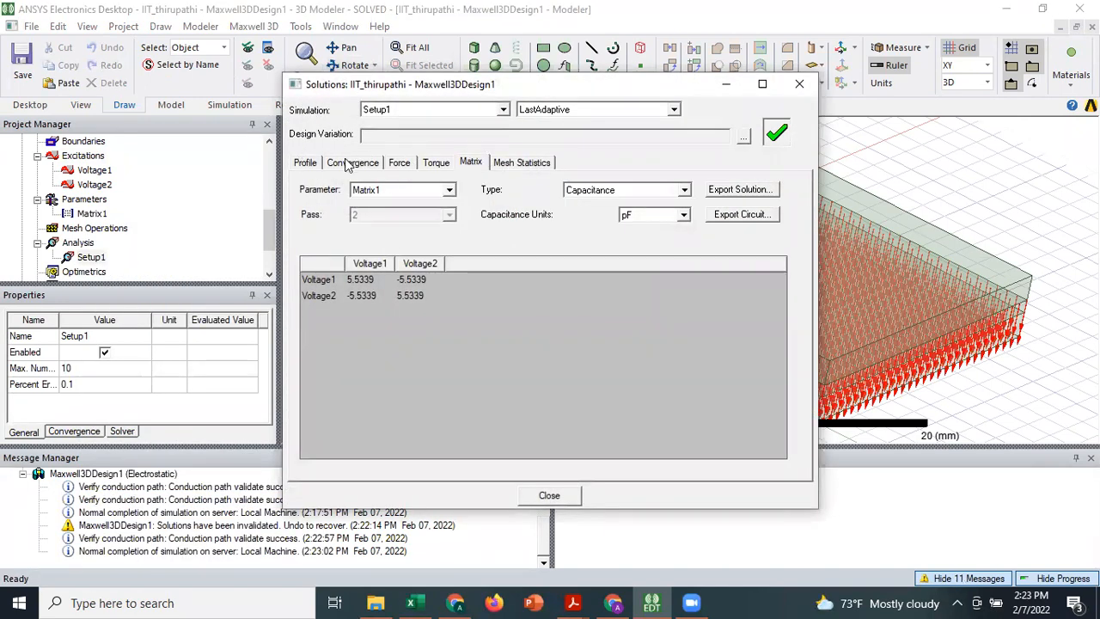
pyautogui.click(312, 165)
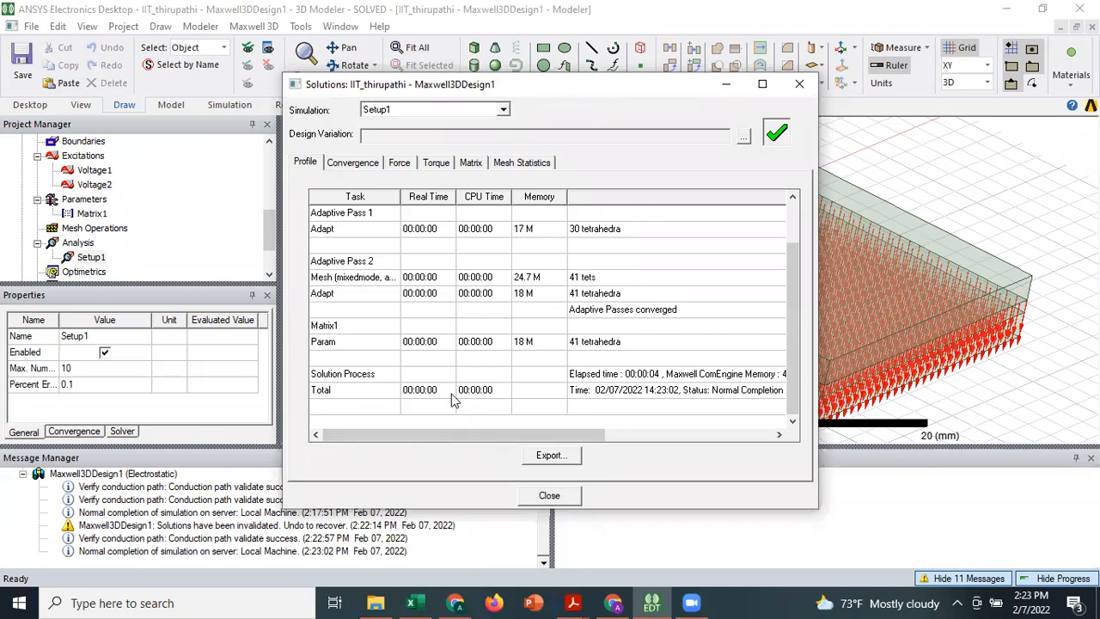
pyautogui.click(347, 162)
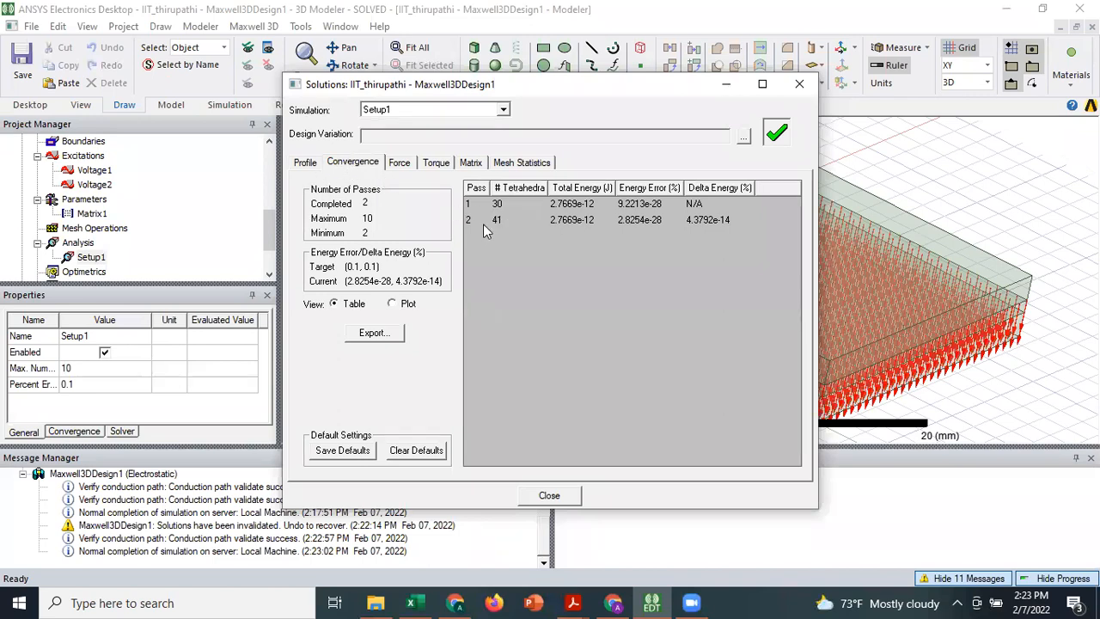
pyautogui.click(401, 163)
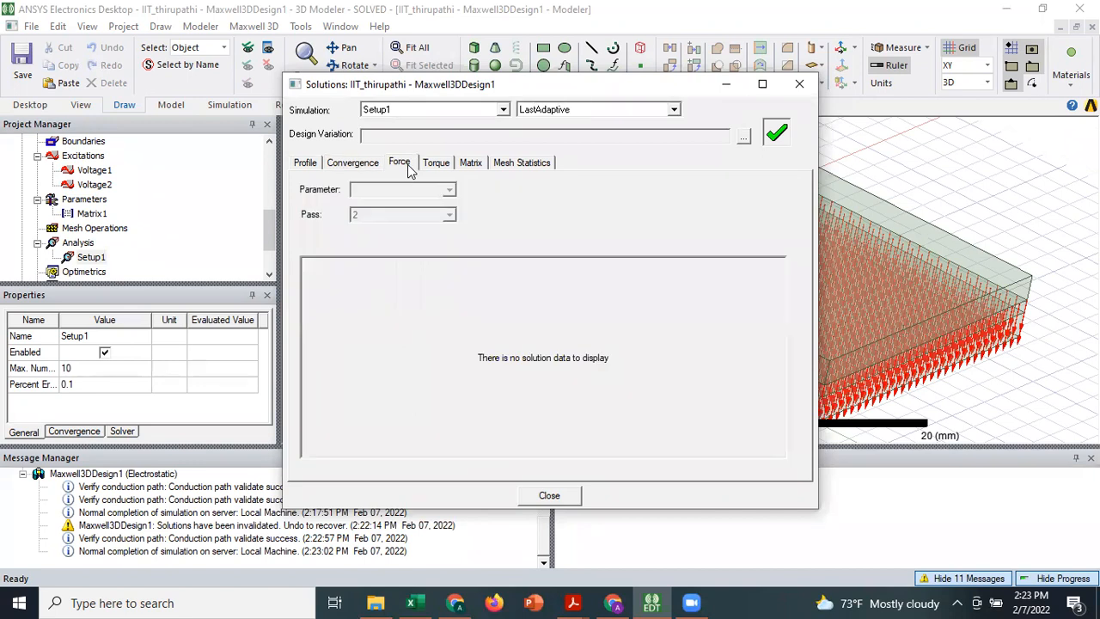
pyautogui.click(435, 165)
pyautogui.click(471, 167)
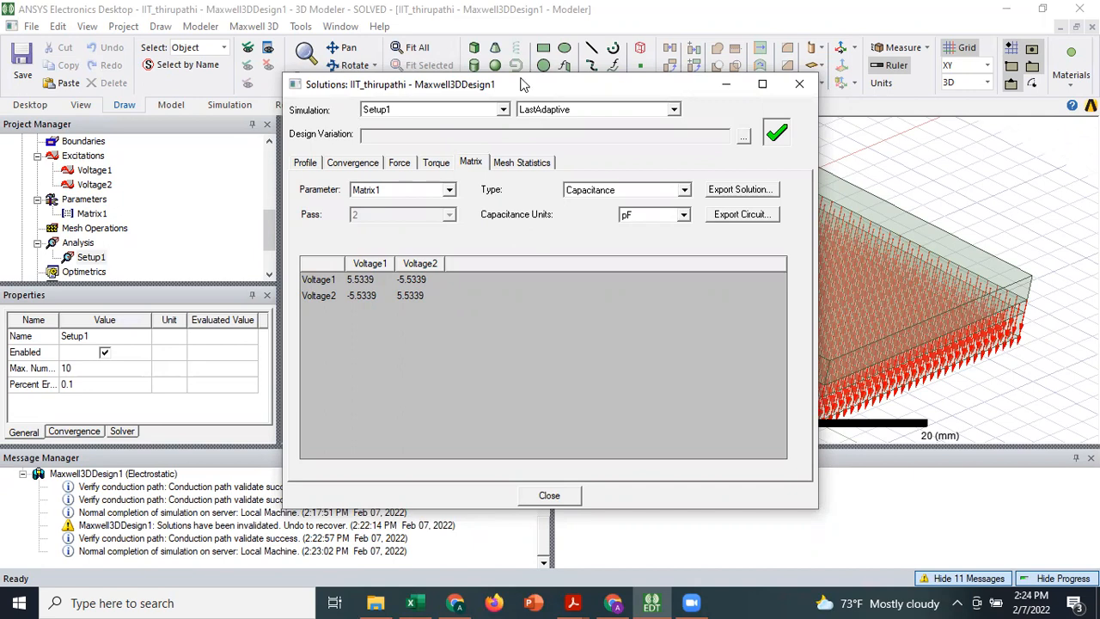
# Move the Solutions window clear of the model's front corner and switch to the Windows Calculator app.
pyautogui.moveTo(521, 84); pyautogui.dragTo(383, 78)
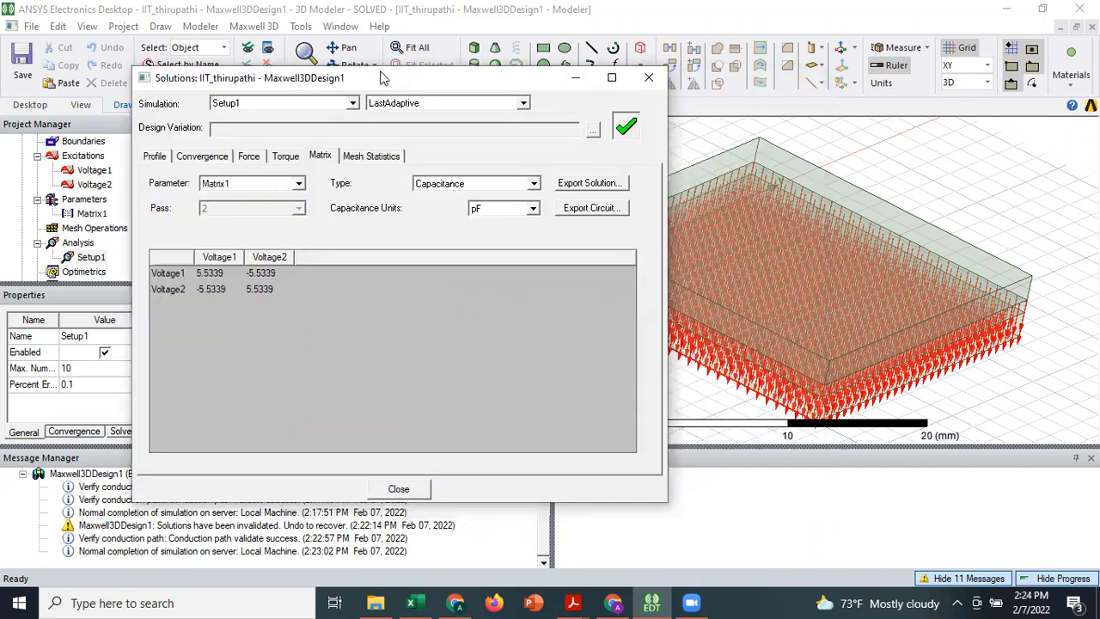
pyautogui.click(6, 600)
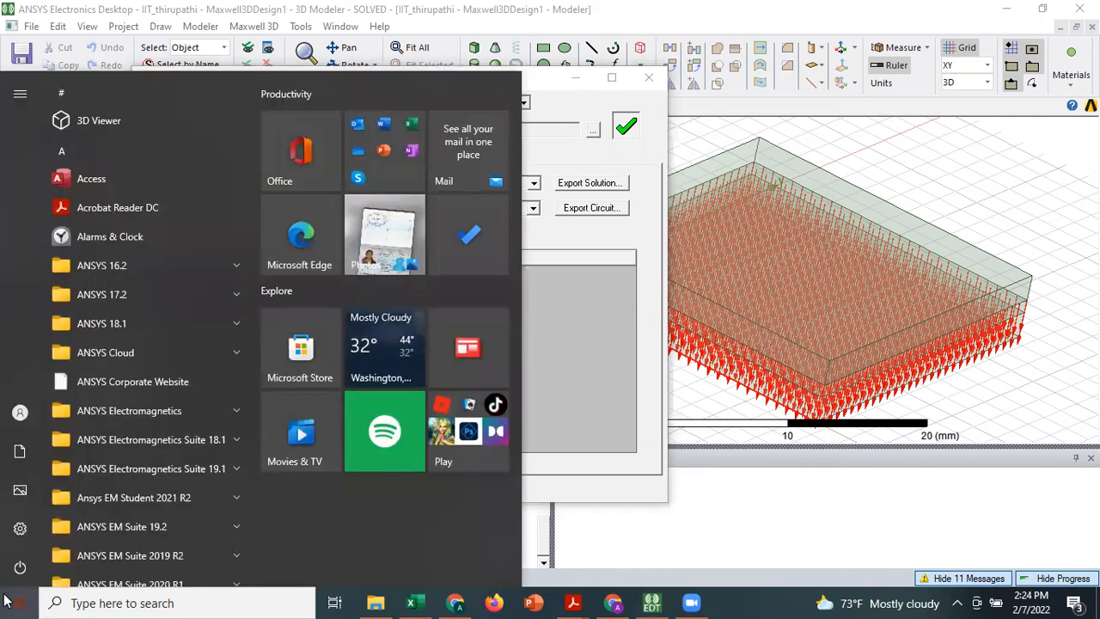
pyautogui.click(82, 602)
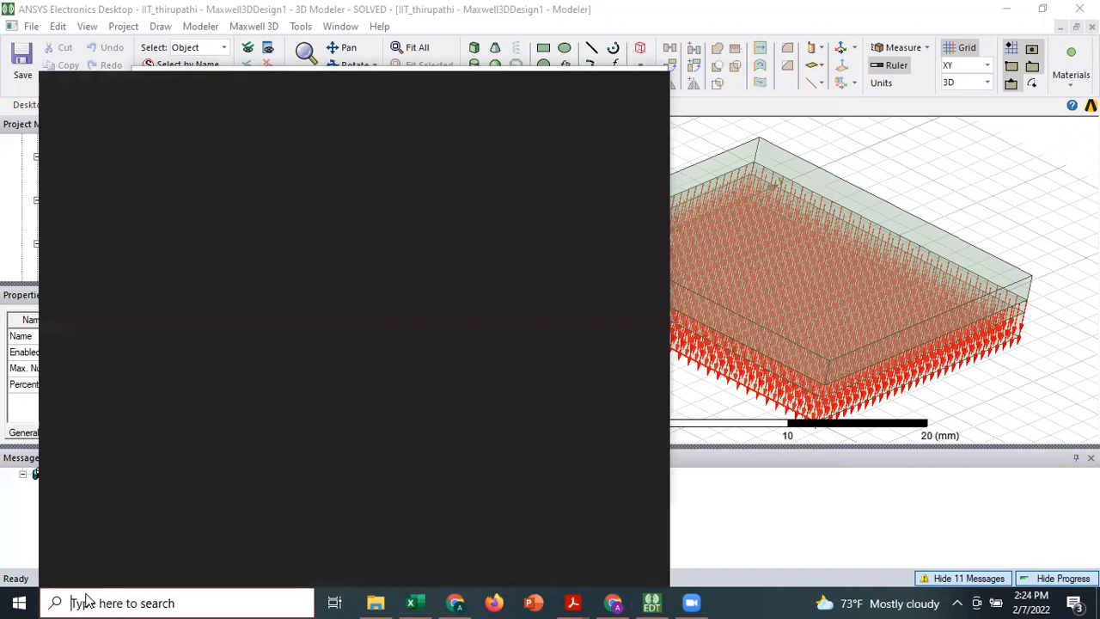
pyautogui.write('cal')
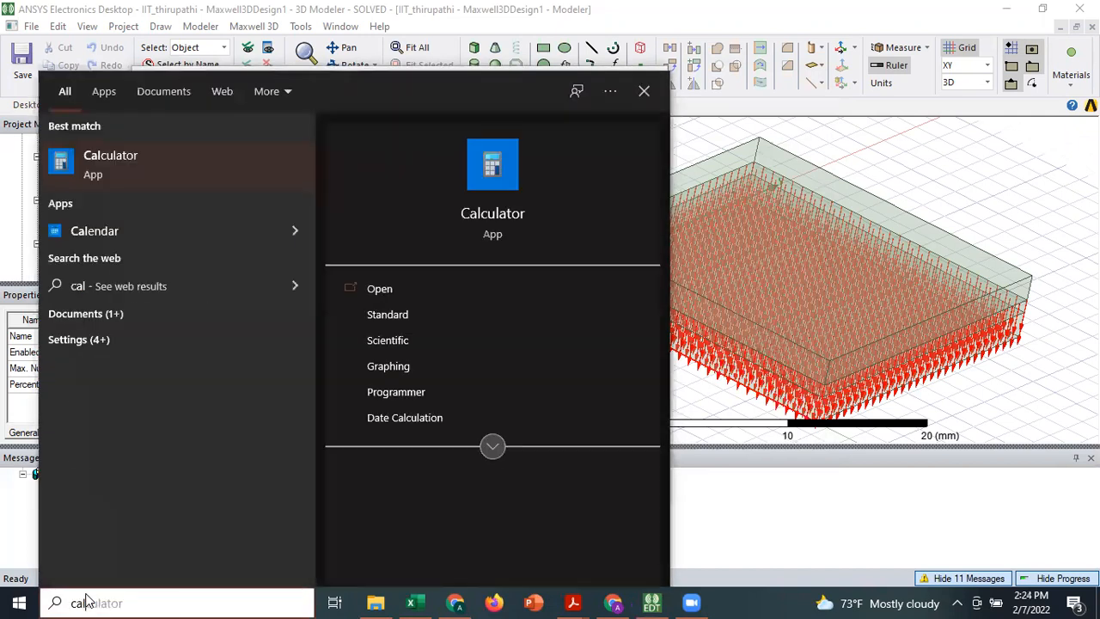
pyautogui.press('Return')
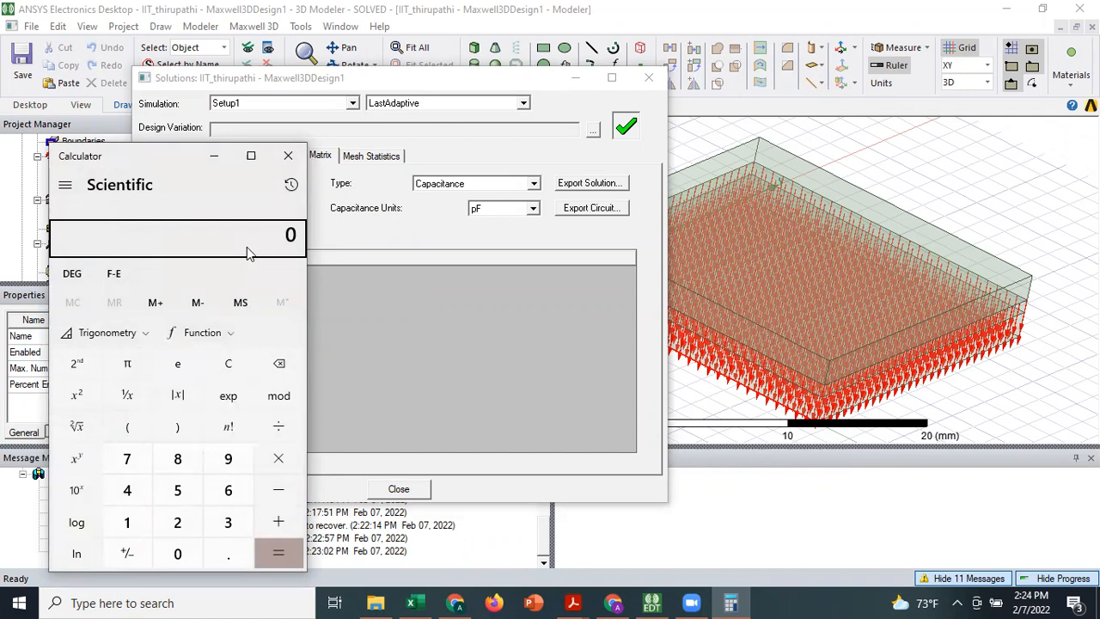
# Switch to Chrome and search Google in a new tab for "capacitance of a parallel plate capacitor with region".
pyautogui.click(457, 602)
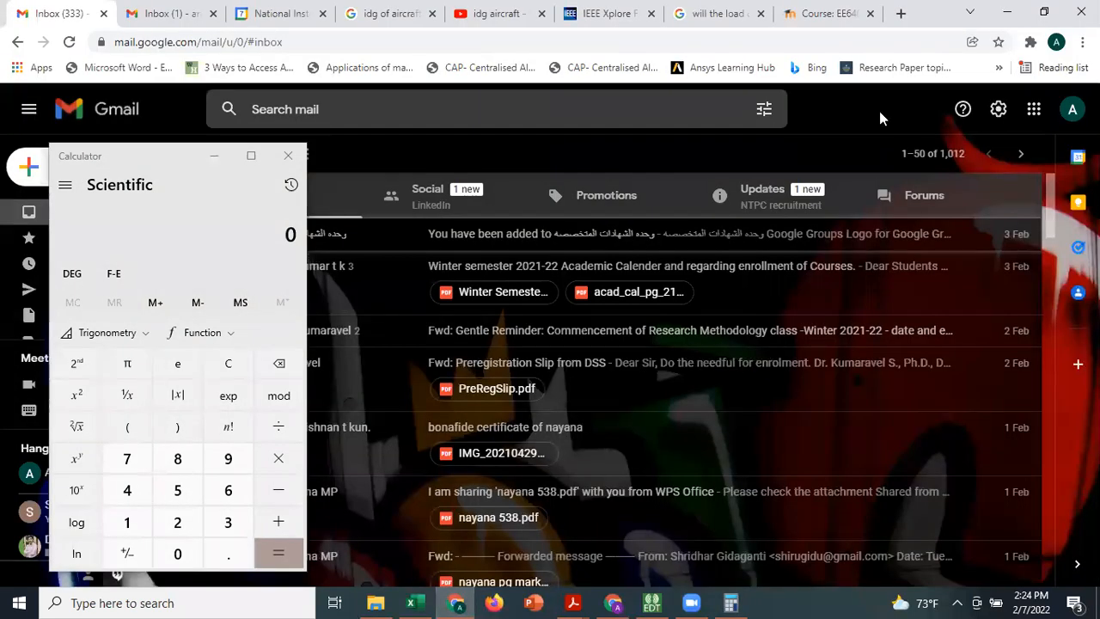
pyautogui.click(900, 13)
pyautogui.write('capa')
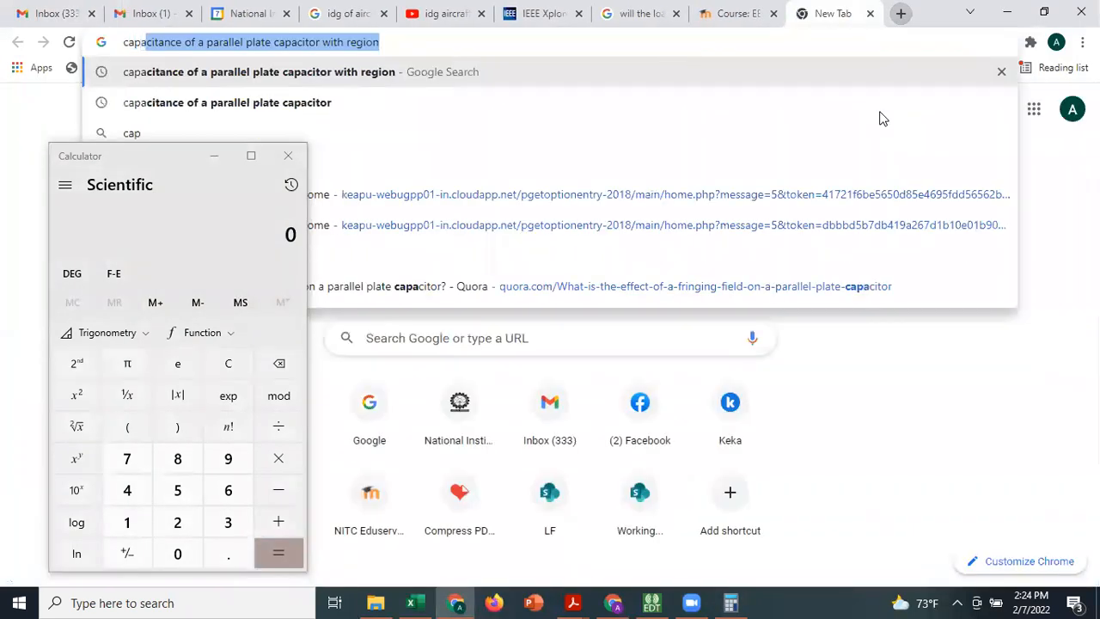
pyautogui.press('Return')
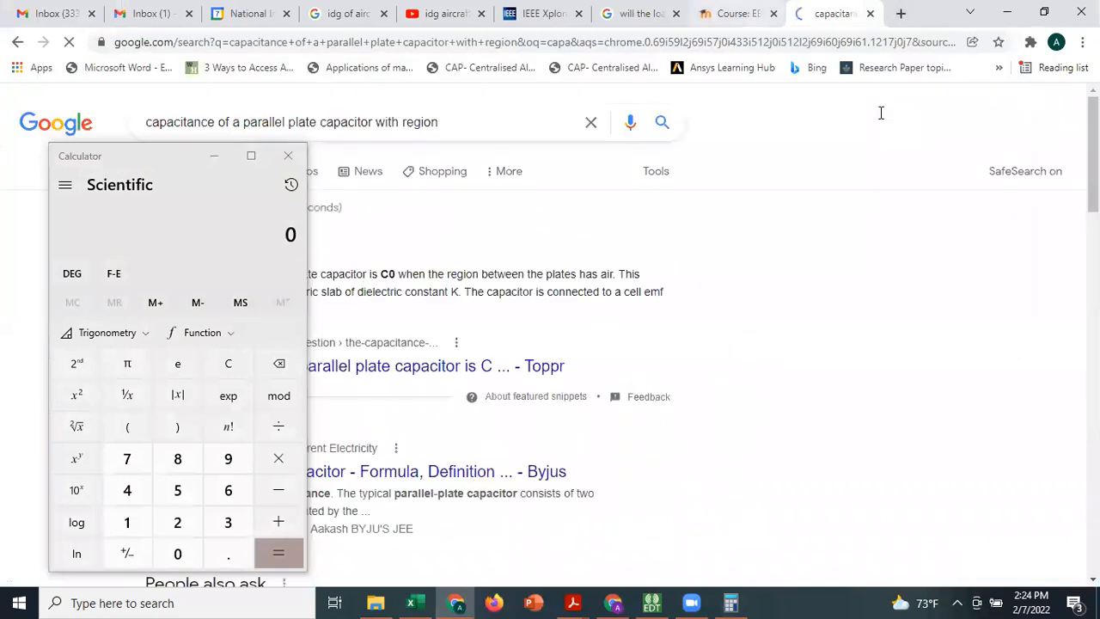
# Shorten the Google query to "capacitance of a parallel plate capacitor" and search again.
pyautogui.click(447, 135)
pyautogui.press('BackSpace')
pyautogui.press('BackSpace')
pyautogui.press('BackSpace')
pyautogui.press('BackSpace')
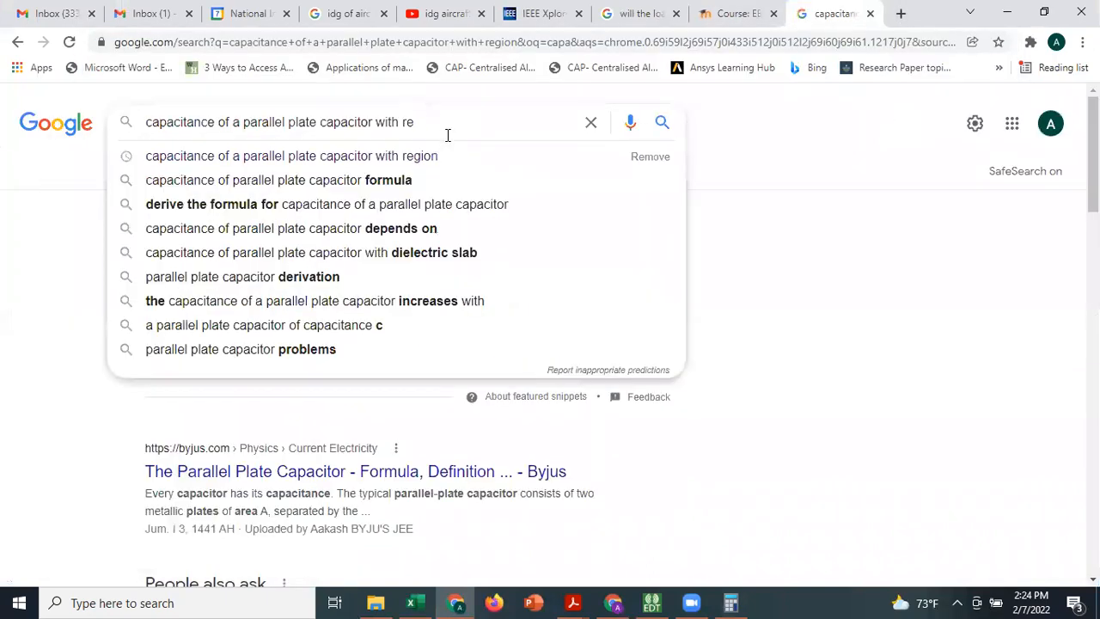
pyautogui.press('BackSpace')
pyautogui.press('BackSpace')
pyautogui.press('BackSpace')
pyautogui.press('BackSpace')
pyautogui.press('BackSpace')
pyautogui.press('BackSpace')
pyautogui.press('BackSpace')
pyautogui.press('BackSpace')
pyautogui.press('Return')
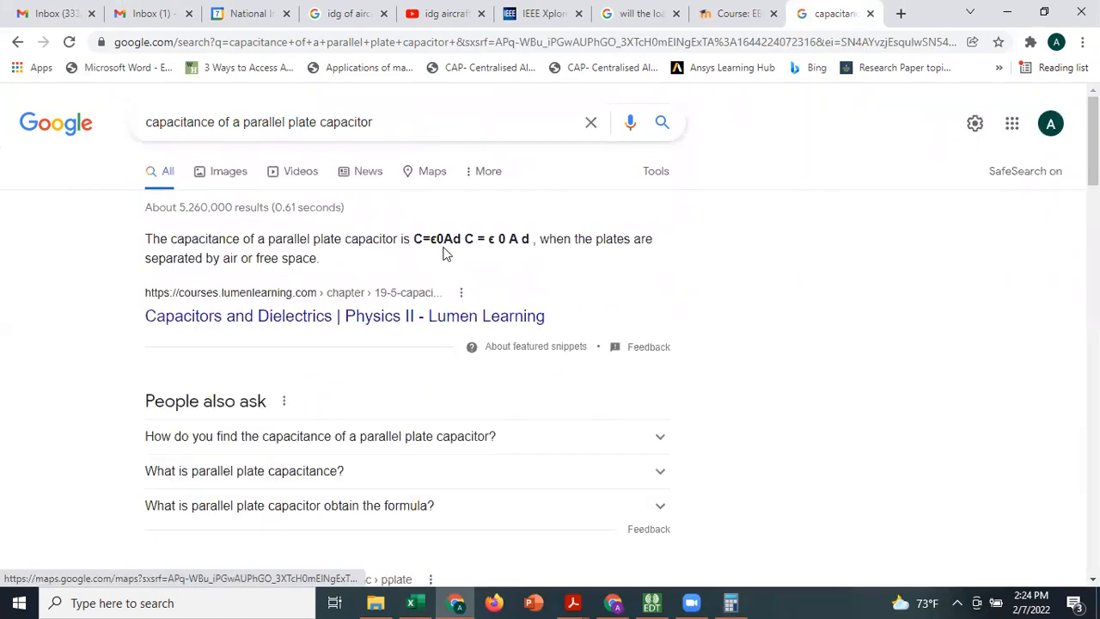
# Expand the related question "How do you find the capacitance of a parallel plate capacitor?" and read the formula and permittivity constant.
pyautogui.scroll(-1, 1092, 138)
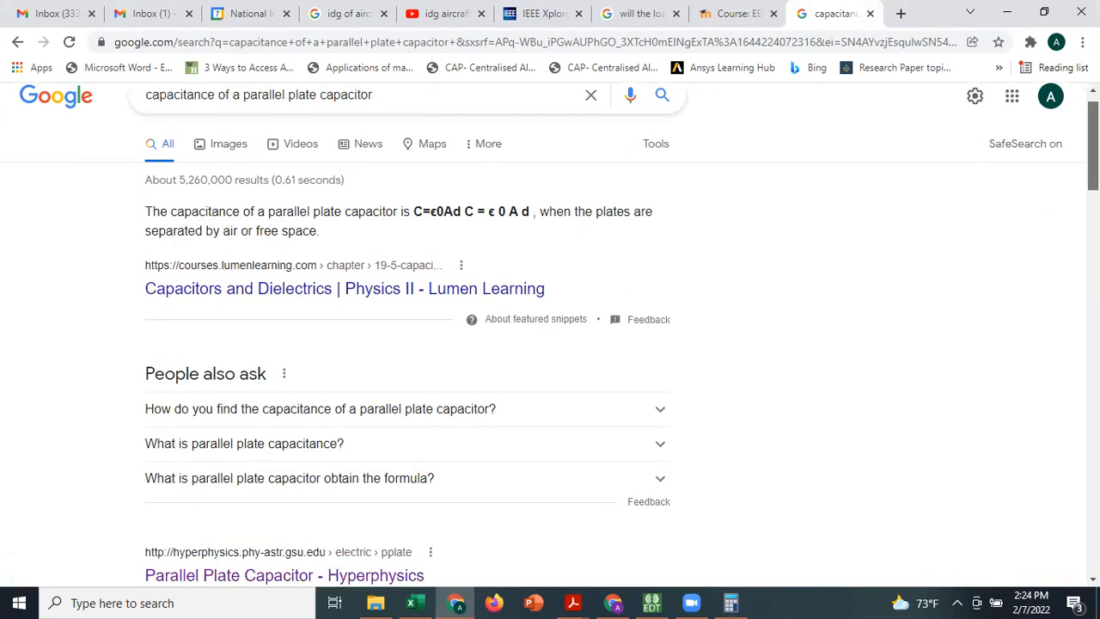
pyautogui.scroll(-2, 1092, 138)
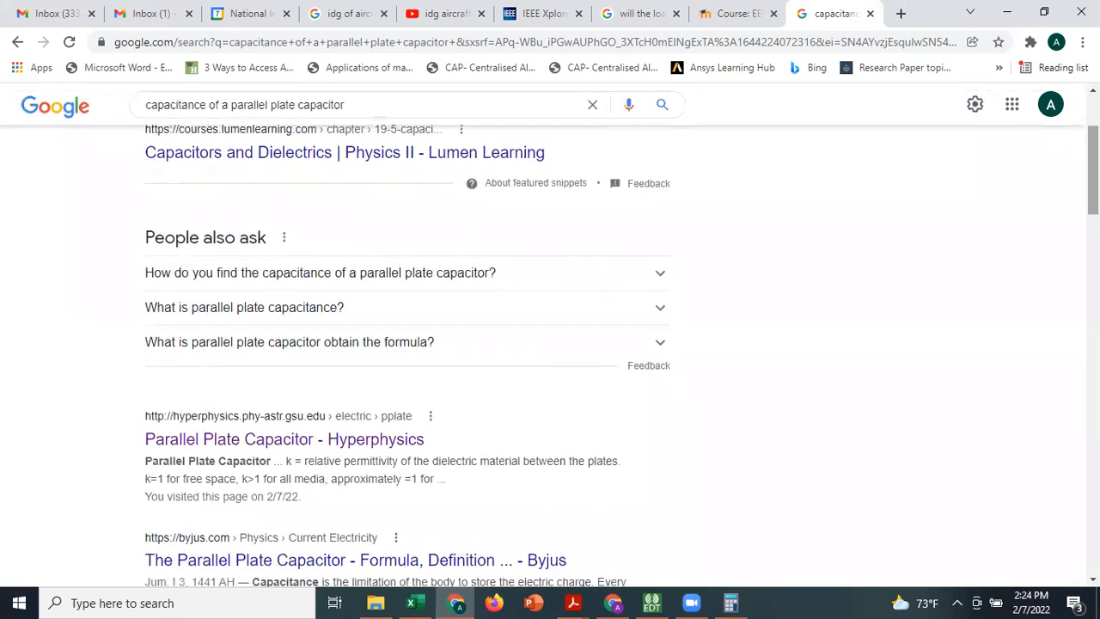
pyautogui.click(236, 282)
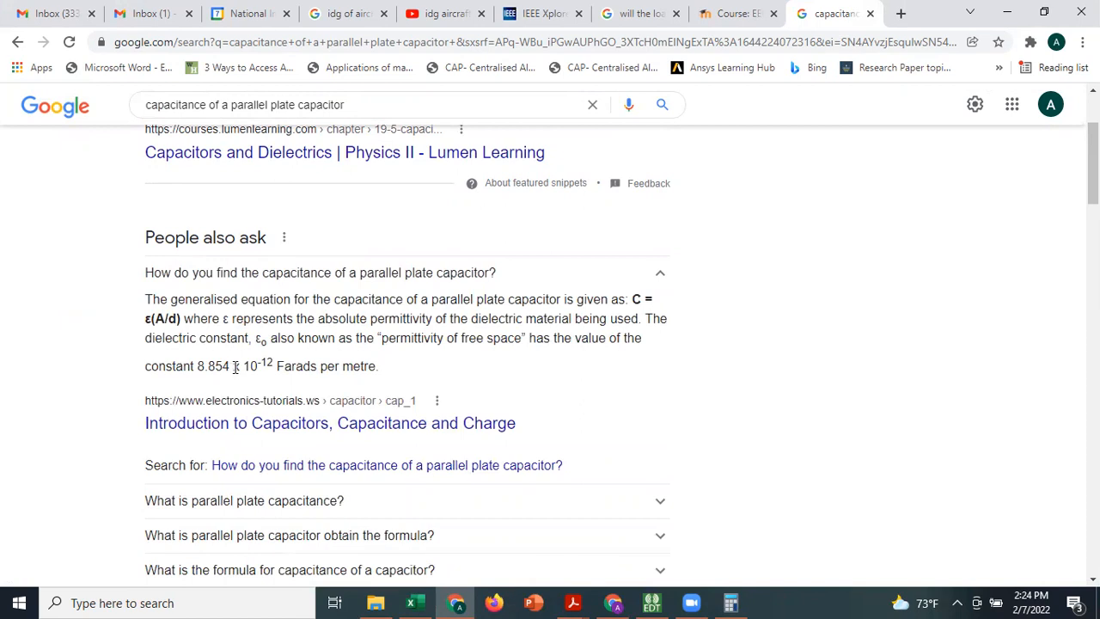
pyautogui.click(730, 601)
pyautogui.write('8')
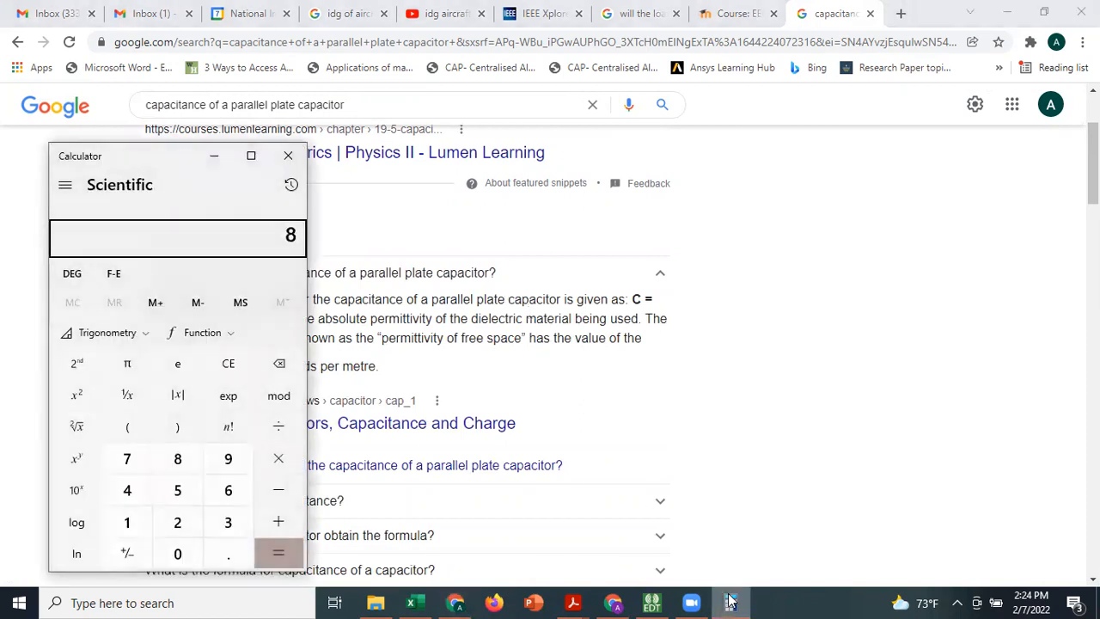
pyautogui.write('.854*')
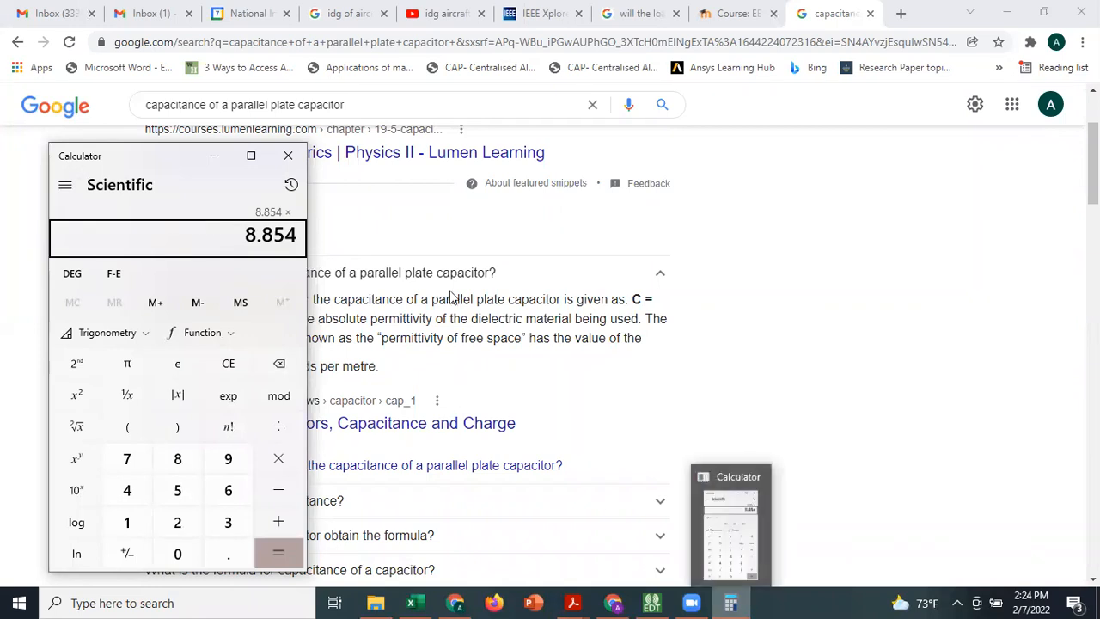
pyautogui.click(719, 600)
pyautogui.click(724, 601)
pyautogui.press('Escape')
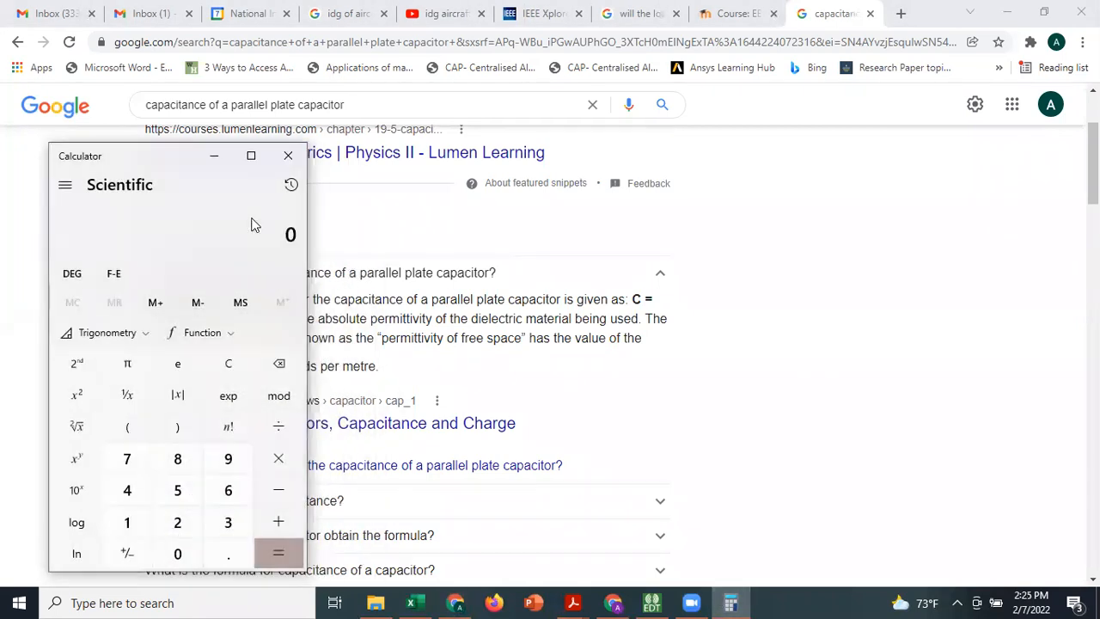
pyautogui.write('25')
pyautogui.press('BackSpace')
pyautogui.press('BackSpace')
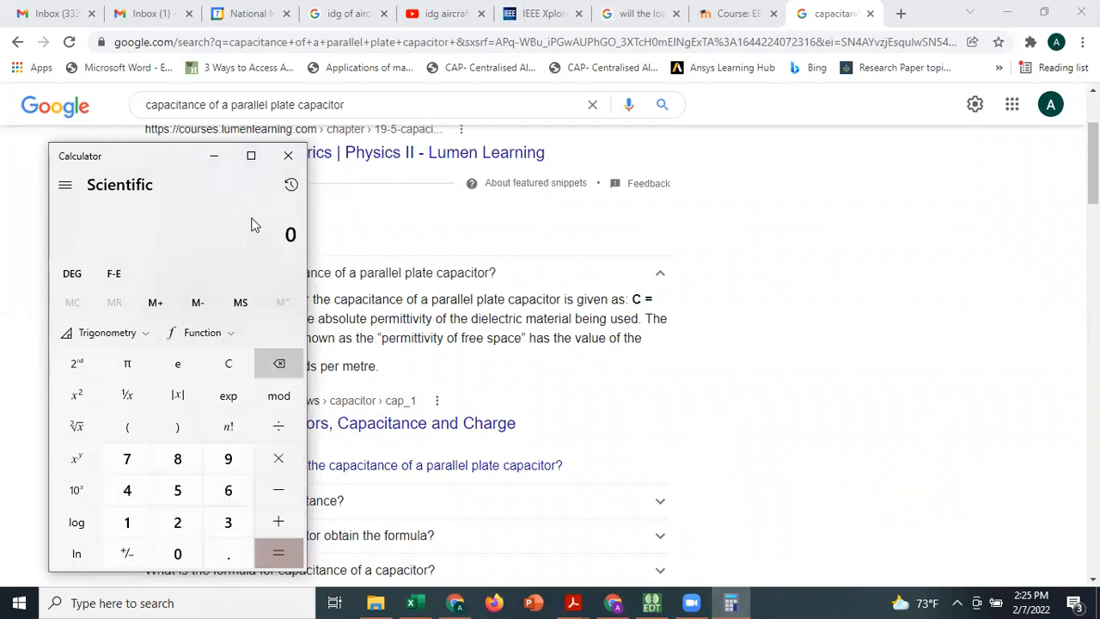
# Compute 8.854 × 25 × 25 in the Calculator and divide the result by 1.
pyautogui.write('8.854')
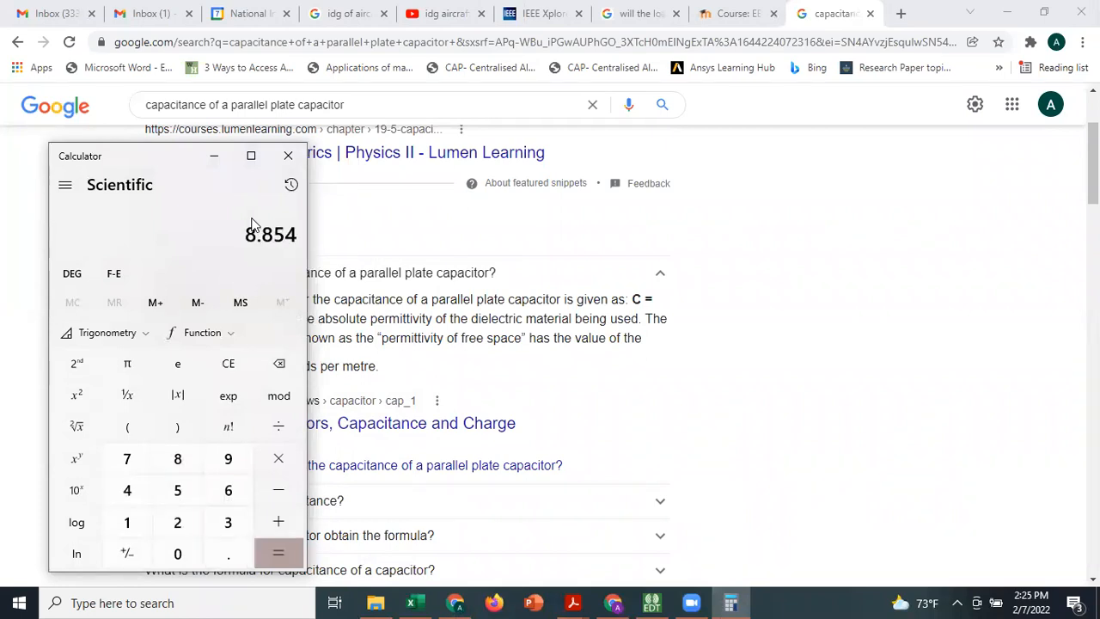
pyautogui.press('*')
pyautogui.write('25')
pyautogui.press('*')
pyautogui.write('25')
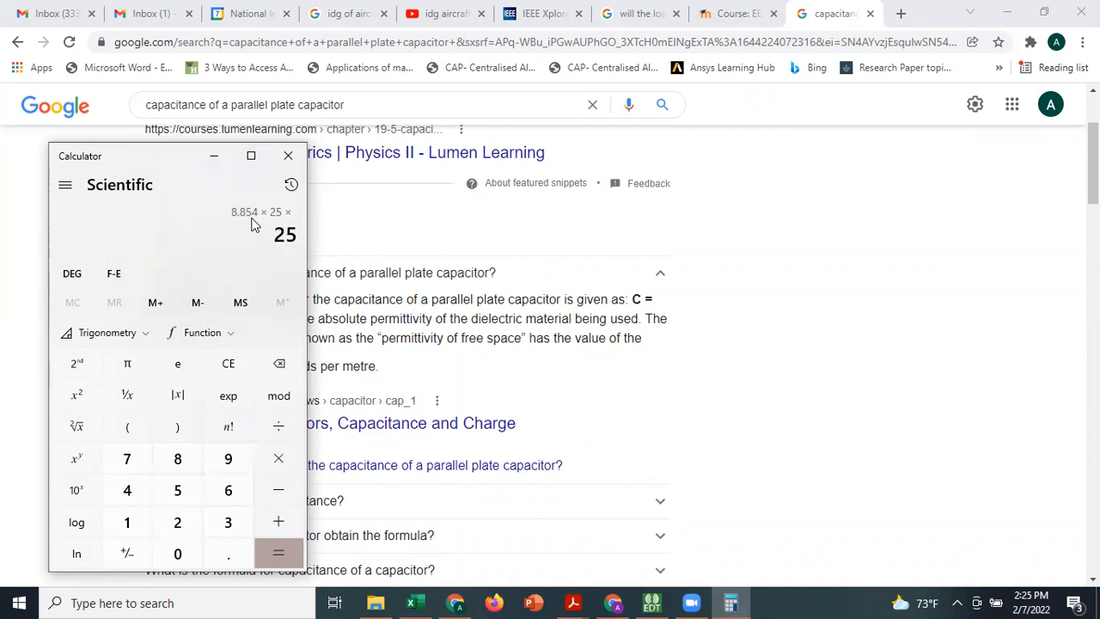
pyautogui.press('Return')
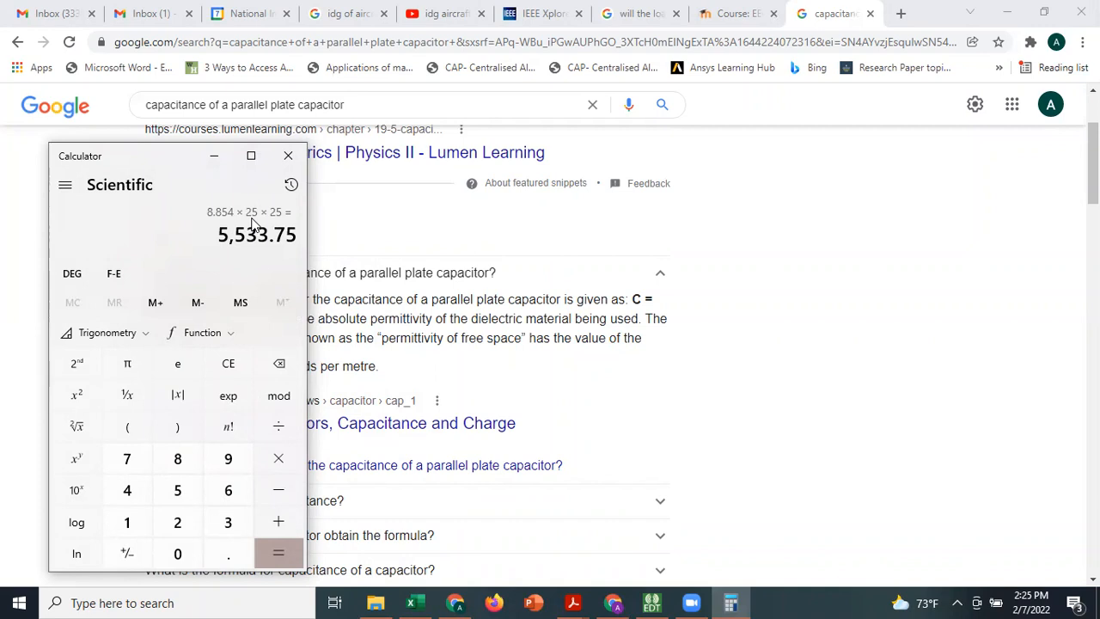
pyautogui.write('/1')
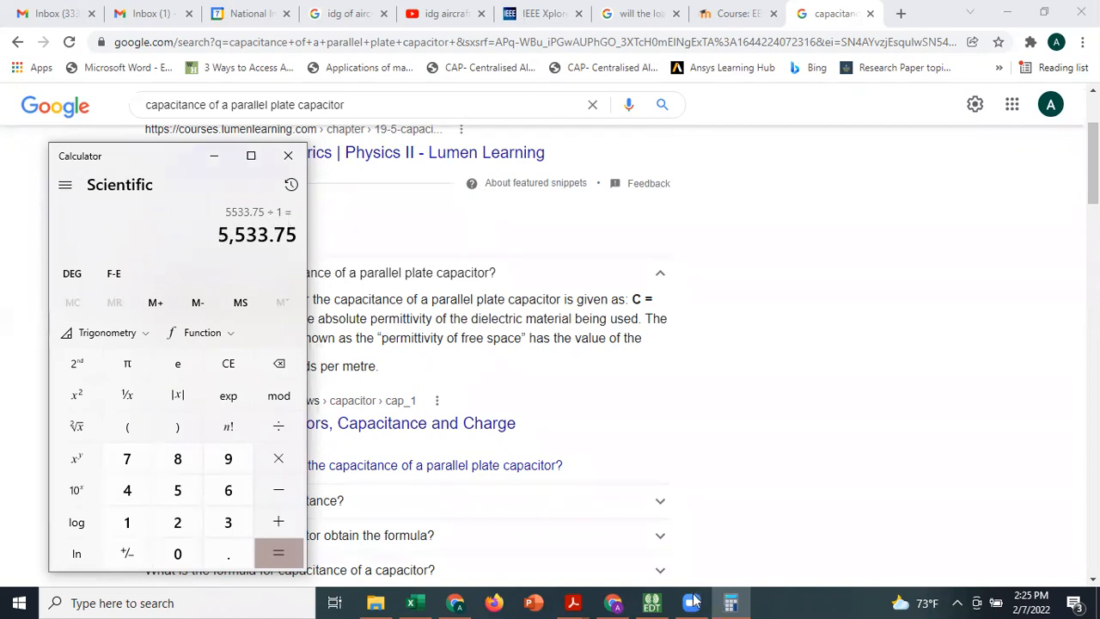
# Switch back to ANSYS Electronics Desktop, compare the hand-calculated value with Matrix1's capacitances and close the Solutions window.
pyautogui.click(650, 602)
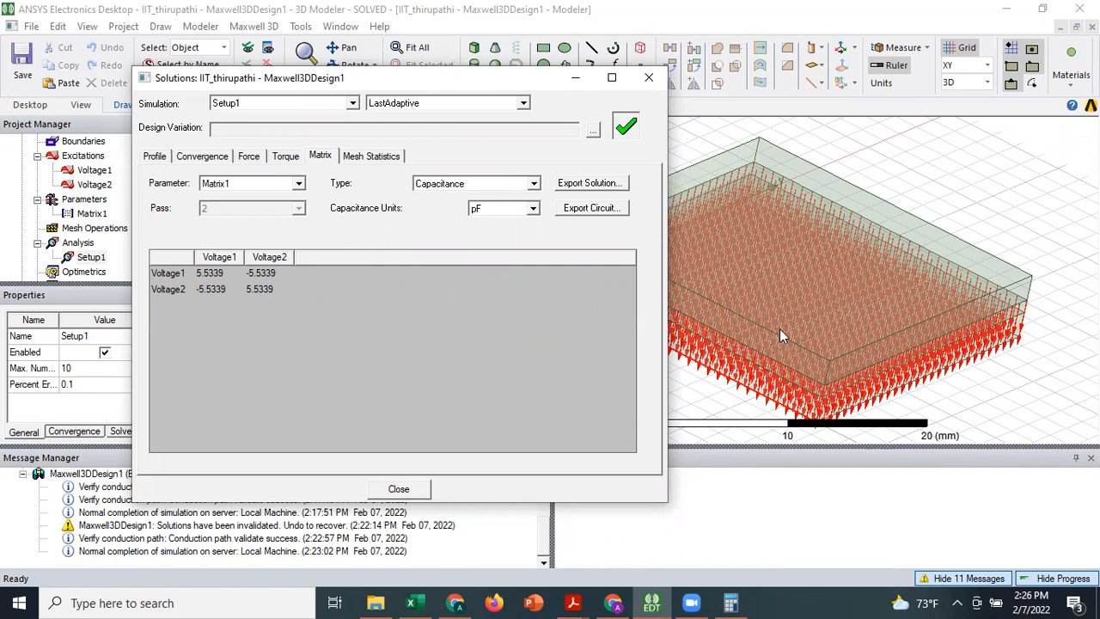
pyautogui.click(648, 78)
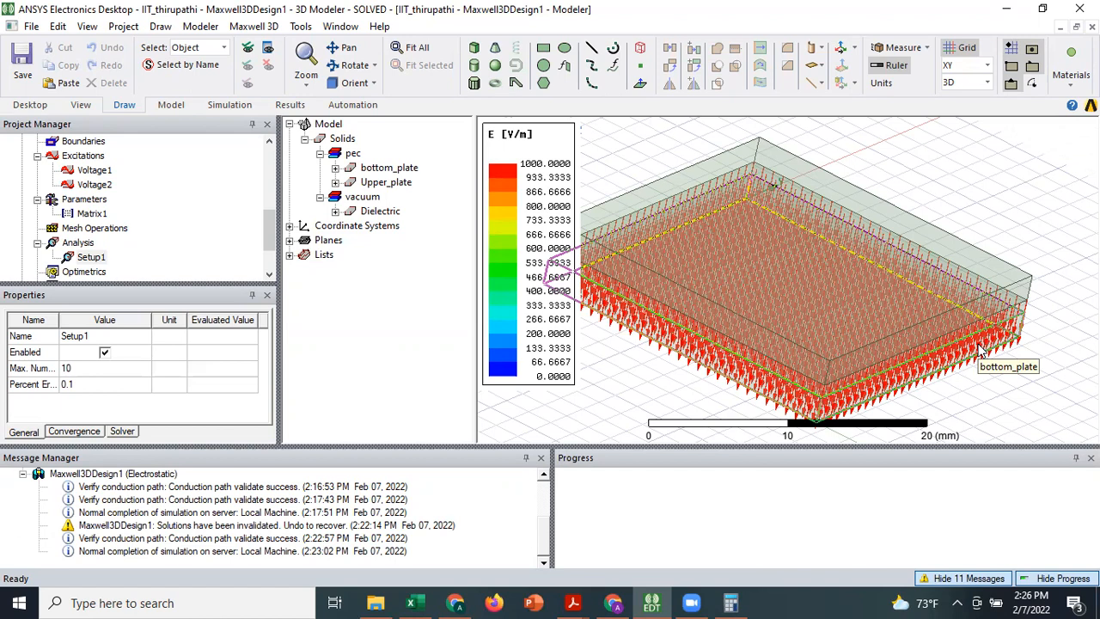
pyautogui.scroll(1, 978, 351)
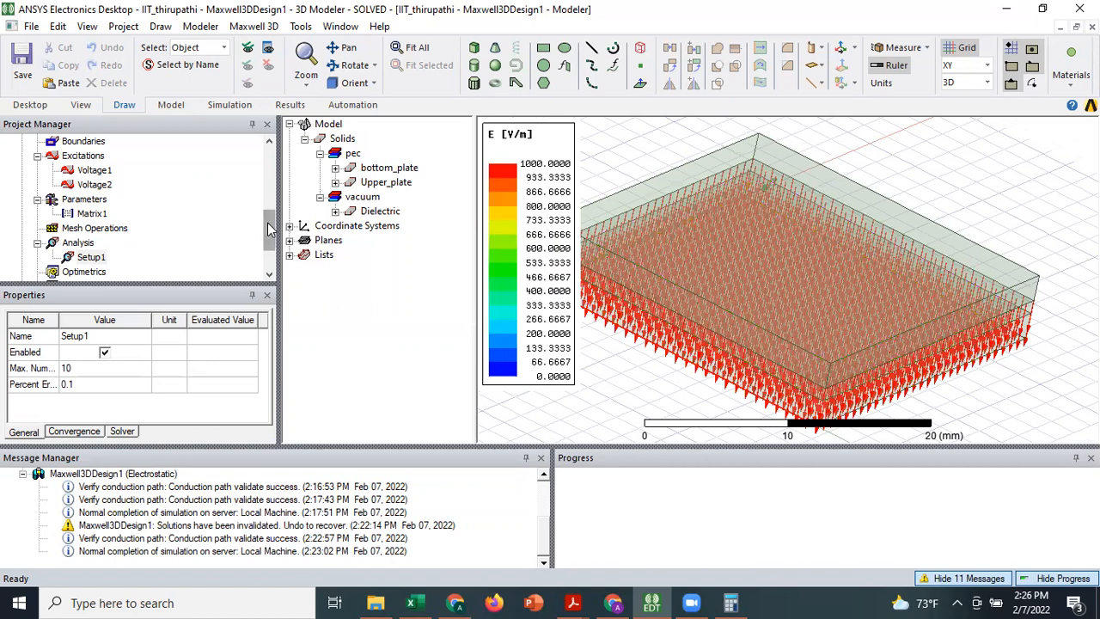
# Collapse Maxwell3DDesign1 in the project tree and try to duplicate it by copying and pasting it into the IIT_thirupathi project.
pyautogui.scroll(2, 269, 232)
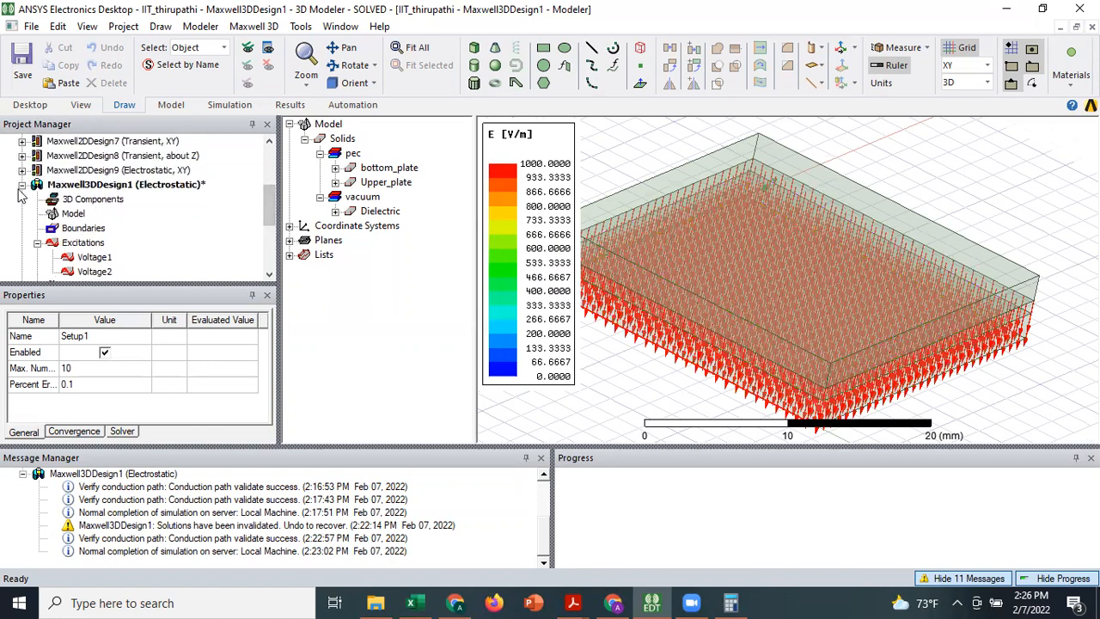
pyautogui.click(22, 184)
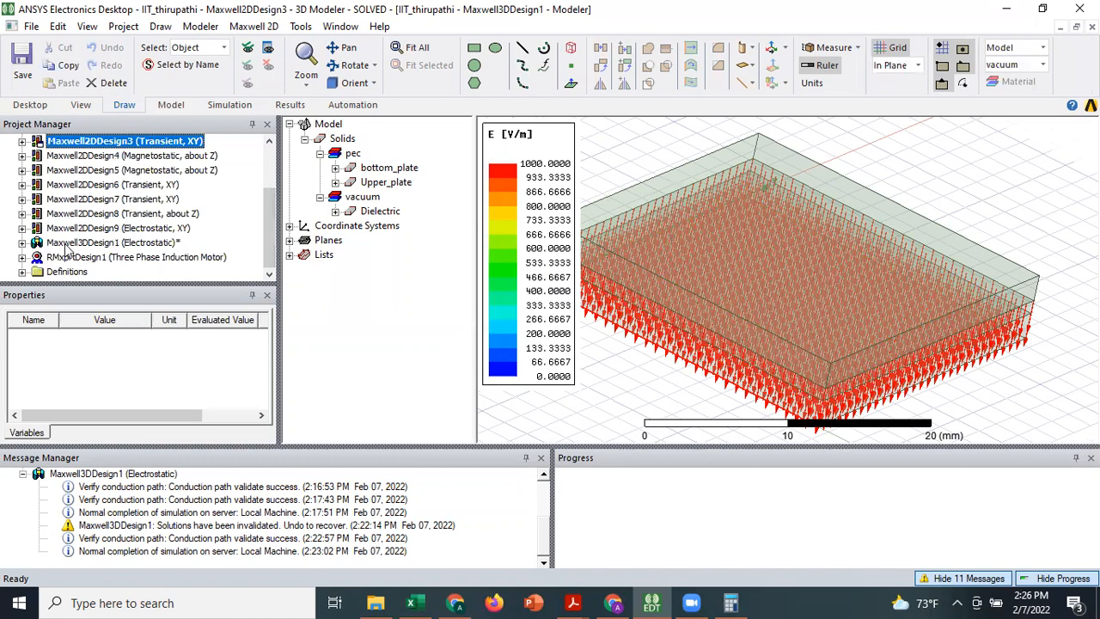
pyautogui.click(69, 245)
pyautogui.rightClick(65, 244)
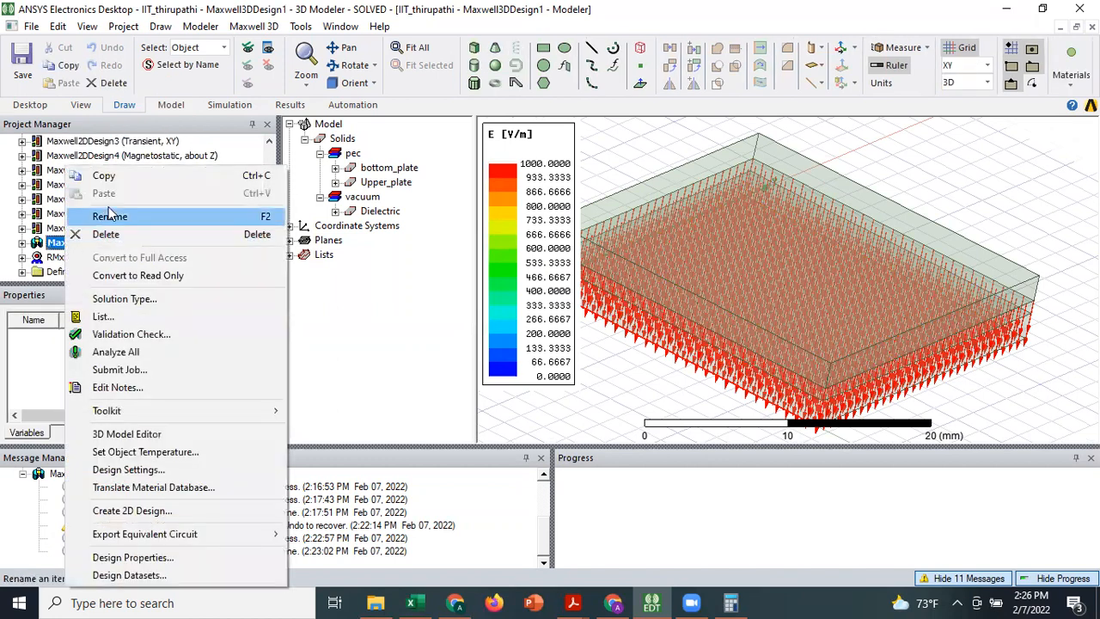
pyautogui.click(107, 176)
pyautogui.click(262, 230)
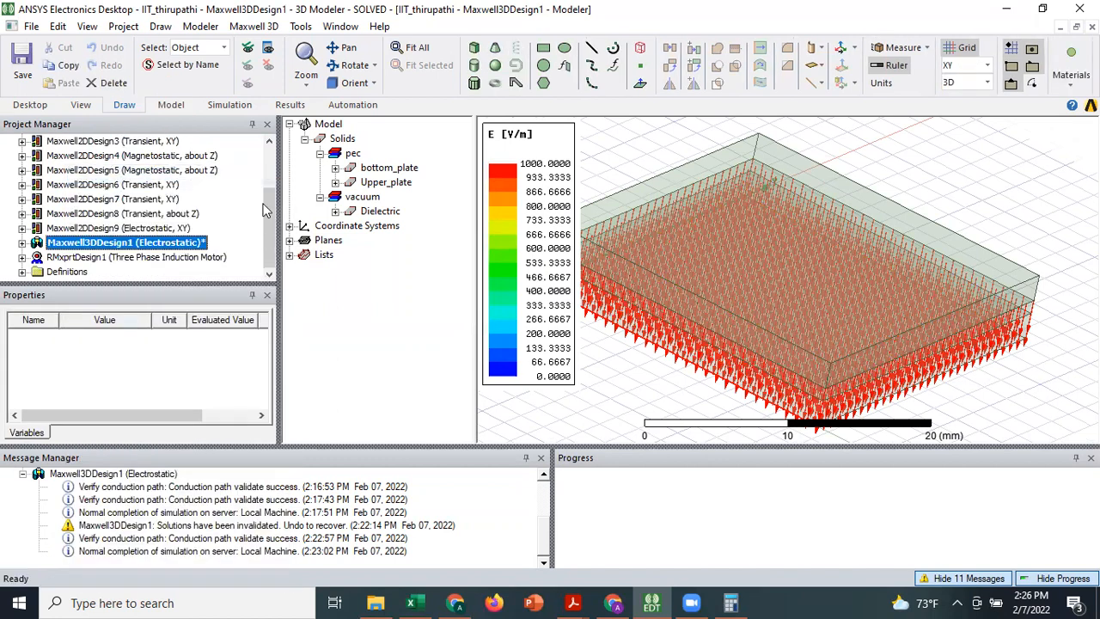
pyautogui.moveTo(268, 207); pyautogui.dragTo(273, 170)
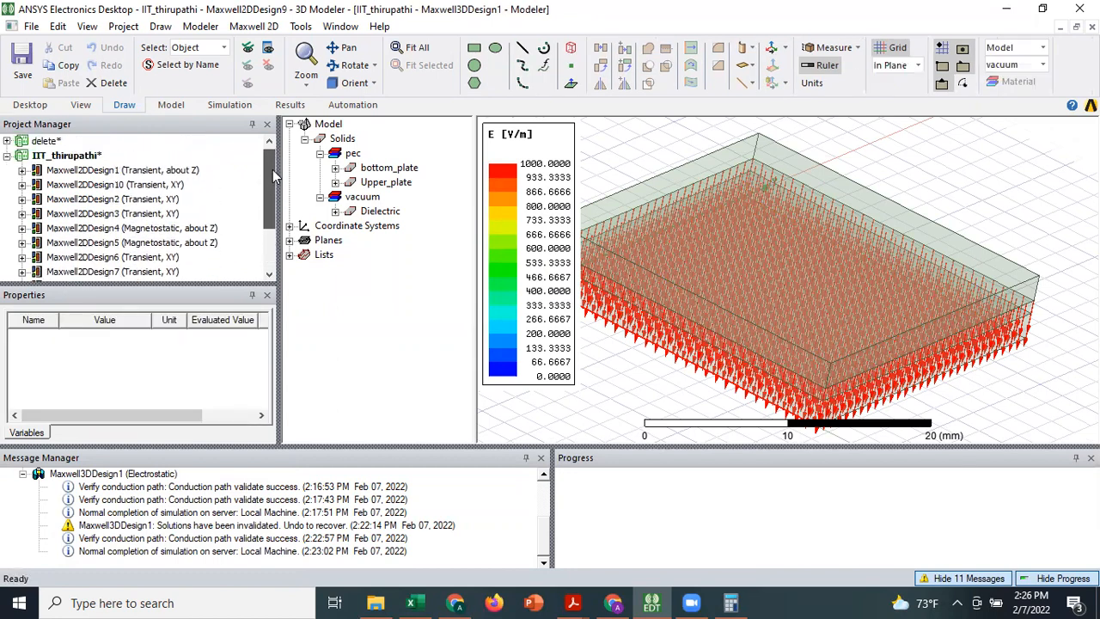
pyautogui.rightClick(67, 157)
pyautogui.click(102, 165)
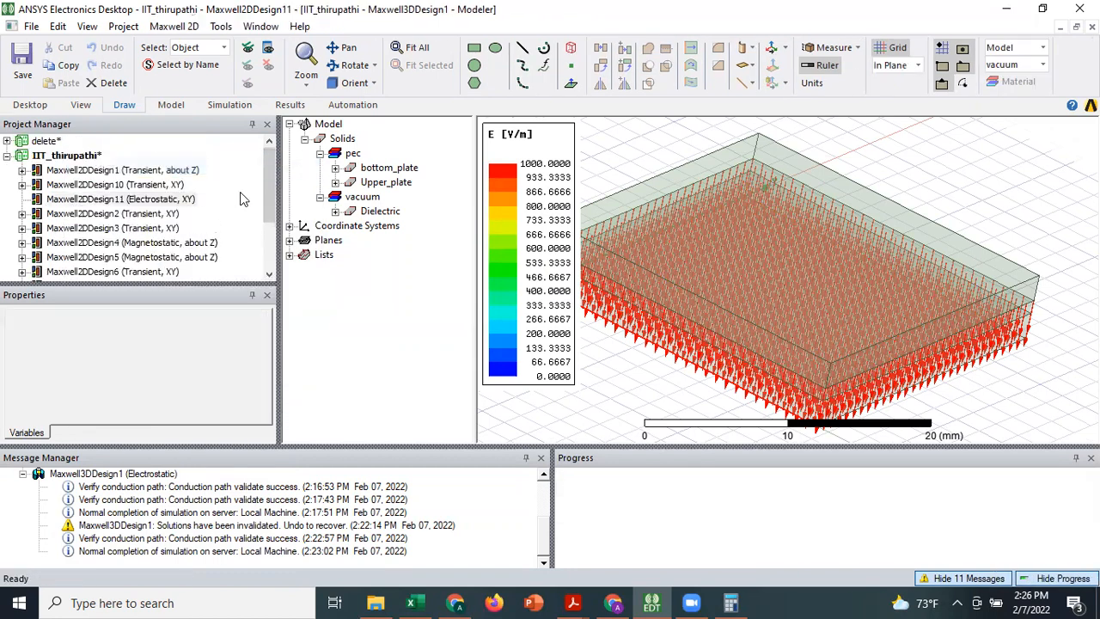
# Copy the Maxwell3DDesign1 design again and paste it into the IIT_thirupathi project.
pyautogui.moveTo(269, 201); pyautogui.dragTo(269, 247)
pyautogui.click(95, 243)
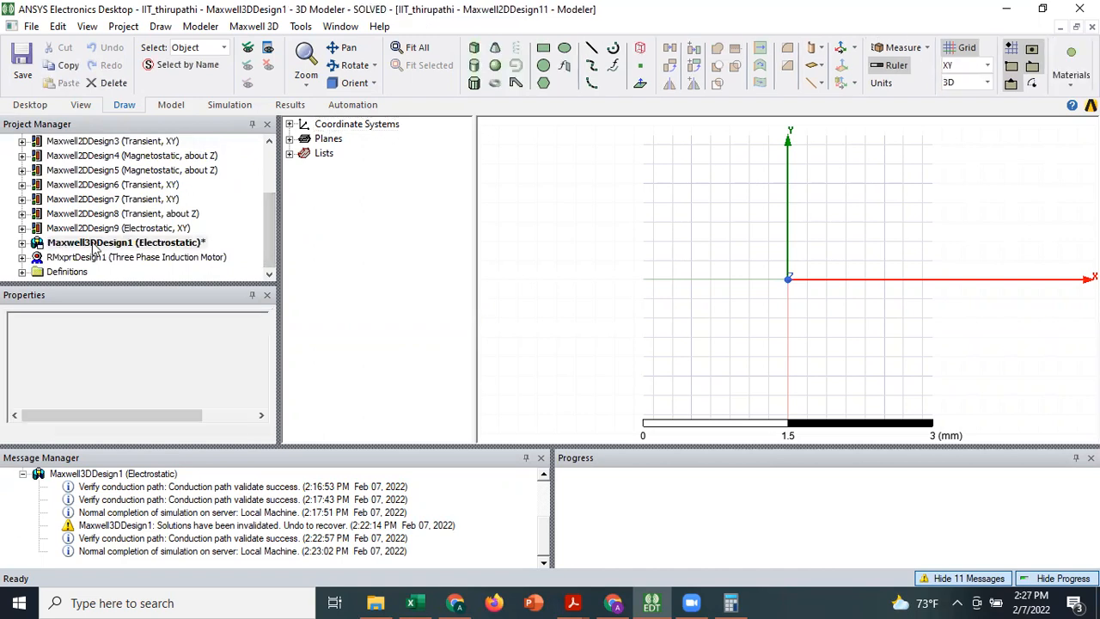
pyautogui.rightClick(95, 244)
pyautogui.click(130, 176)
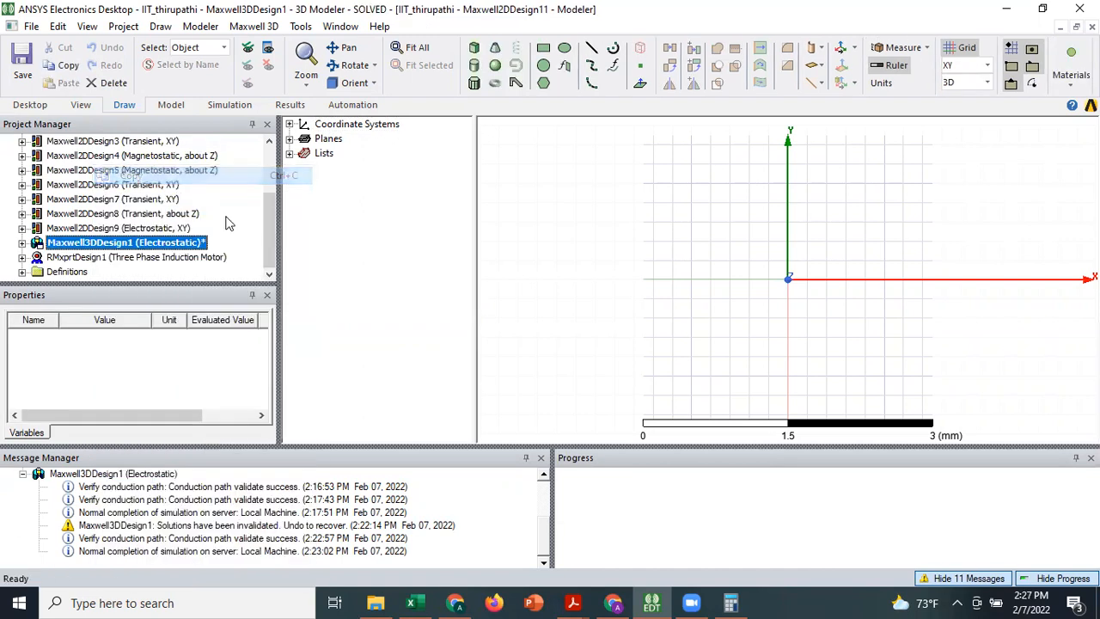
pyautogui.moveTo(268, 240); pyautogui.dragTo(268, 168)
pyautogui.click(65, 156)
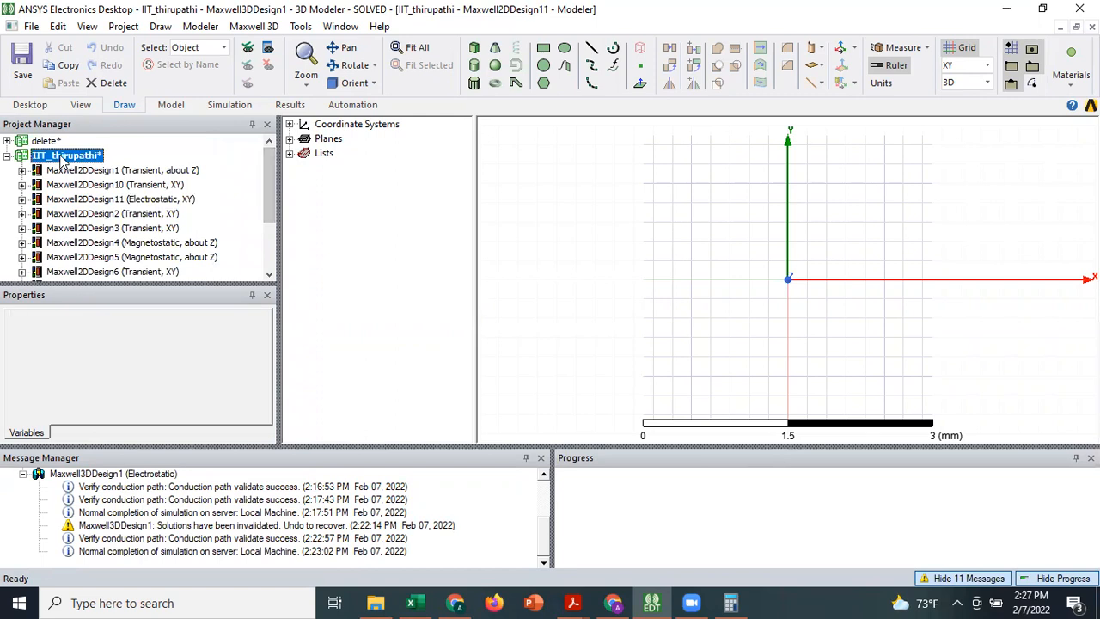
pyautogui.rightClick(65, 157)
pyautogui.click(100, 167)
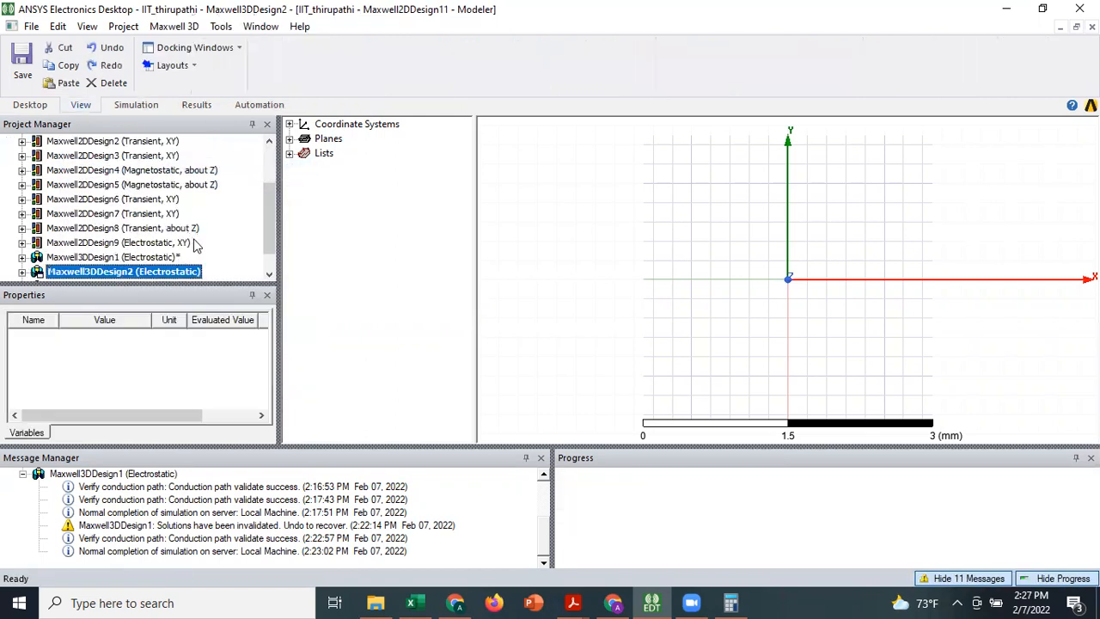
# Open the model of the pasted design Maxwell3DDesign2 and expand its entry in the project tree.
pyautogui.click(51, 271)
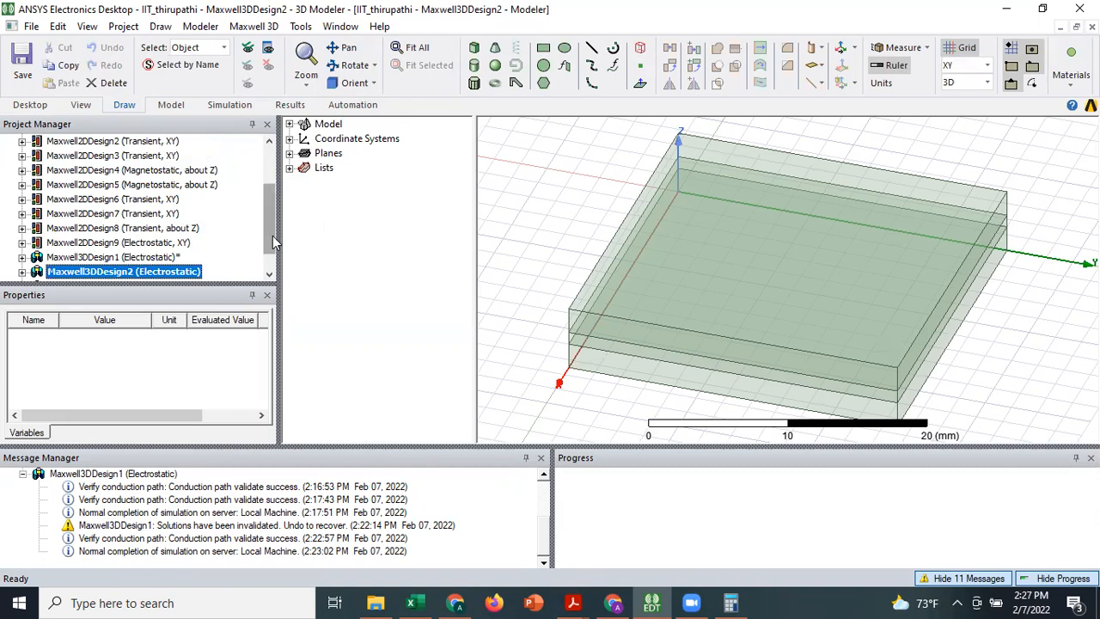
pyautogui.scroll(-1, 272, 232)
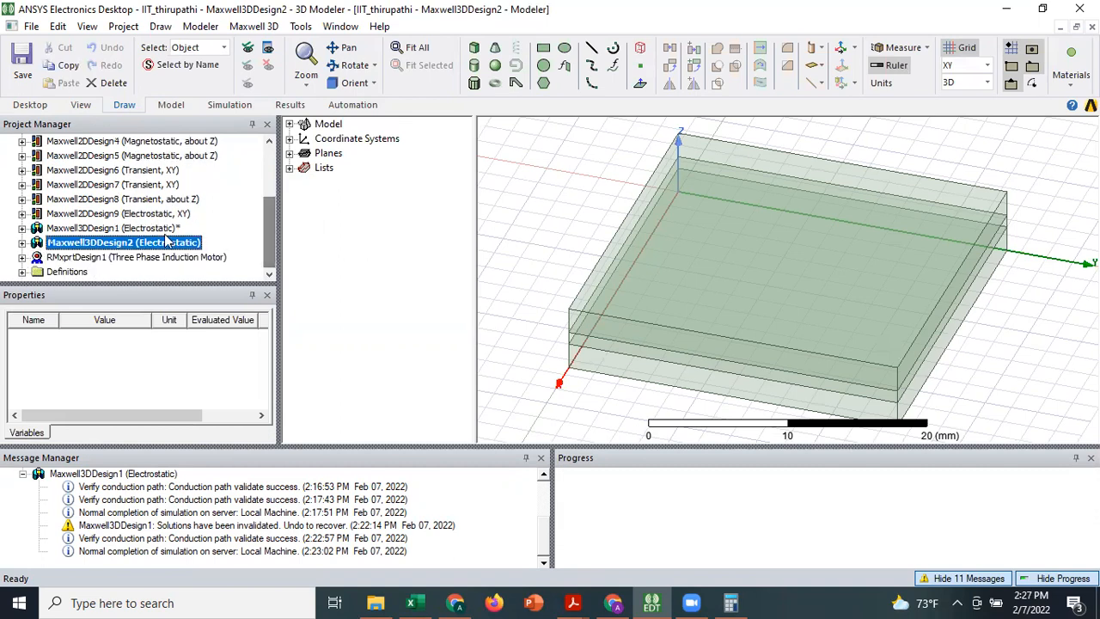
pyautogui.click(21, 243)
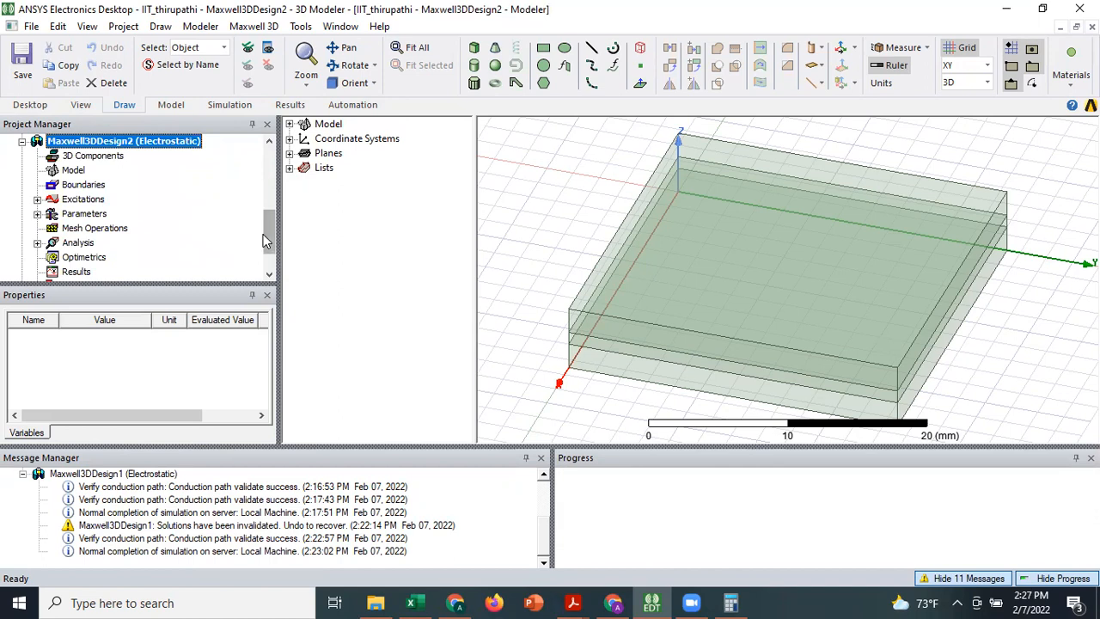
pyautogui.scroll(1, 267, 233)
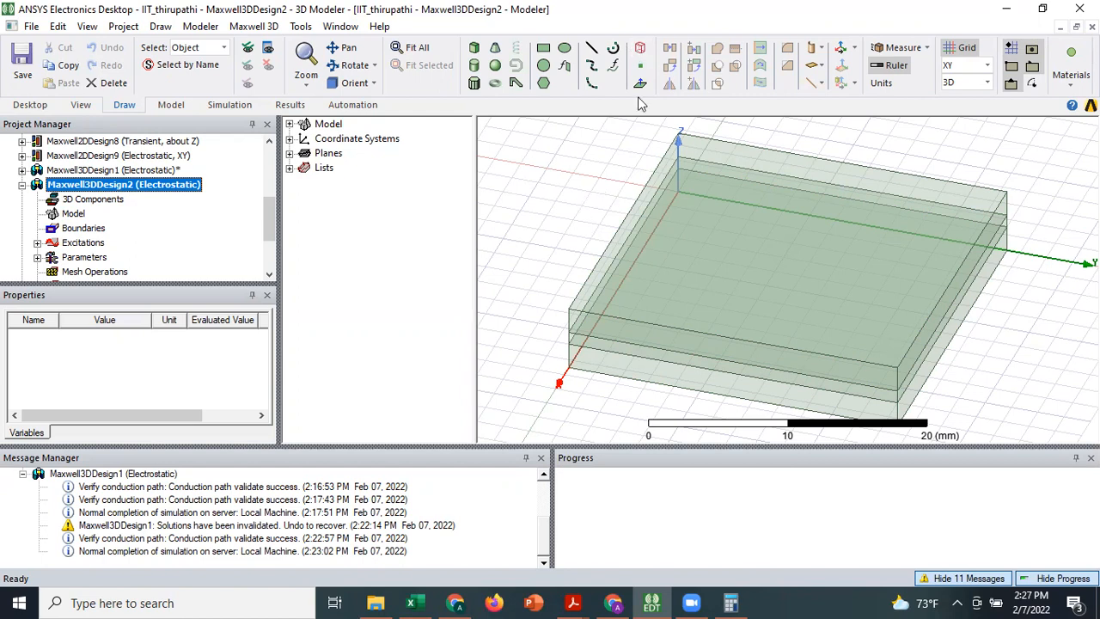
# Create a region around the capacitor in Maxwell3DDesign2 with a 100 percentage offset padded similarly in all directions, and fit the view.
pyautogui.click(640, 57)
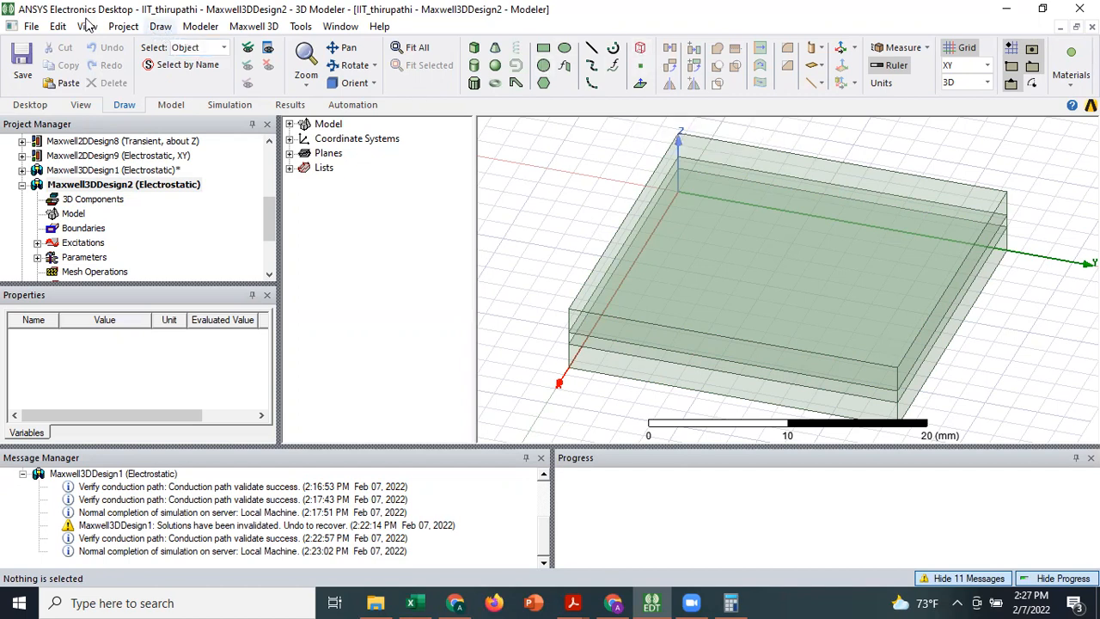
pyautogui.click(159, 27)
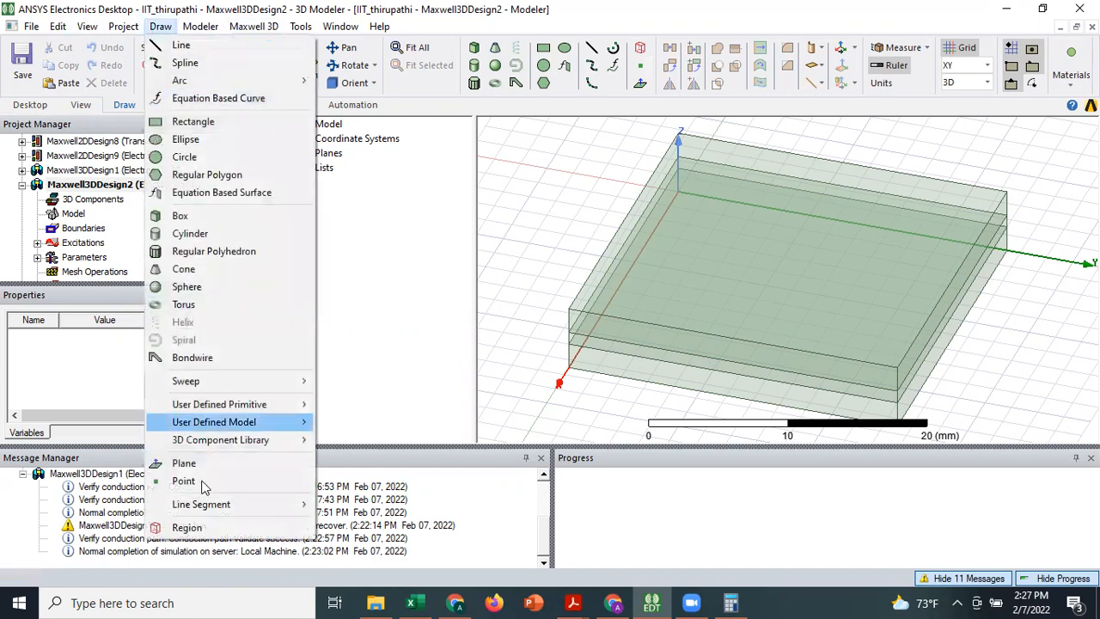
pyautogui.click(198, 528)
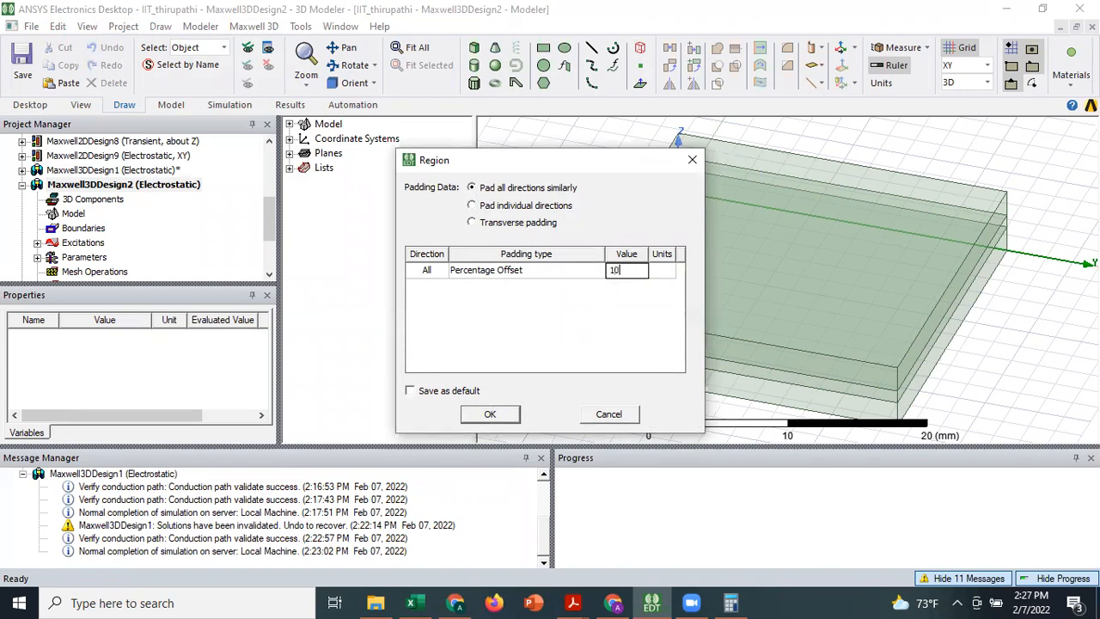
pyautogui.click(486, 416)
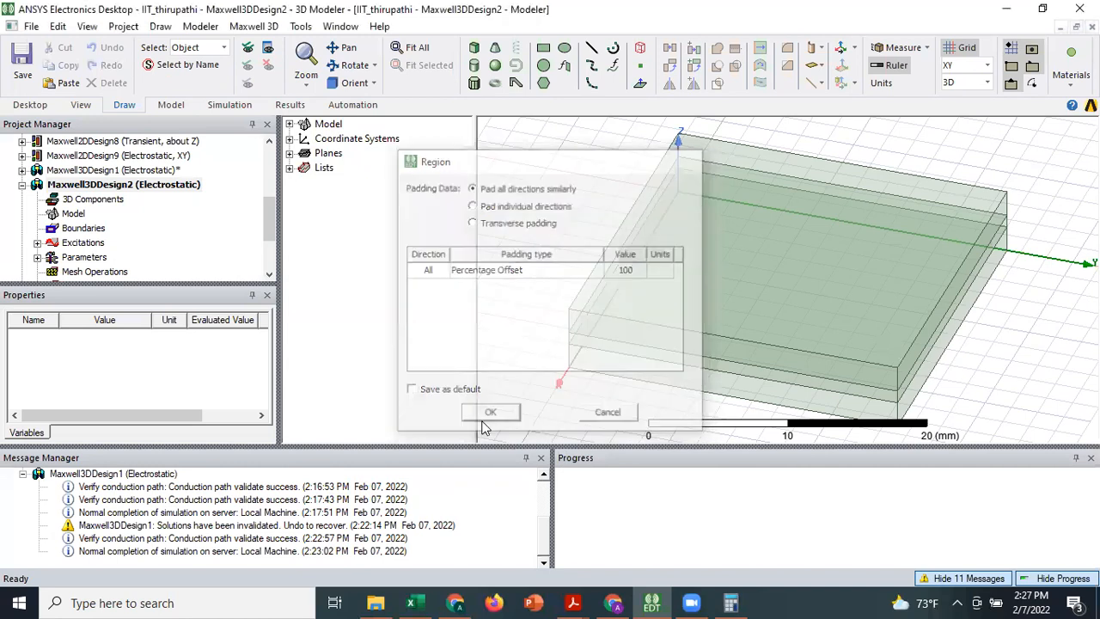
pyautogui.hotkey('ctrl', 'd')
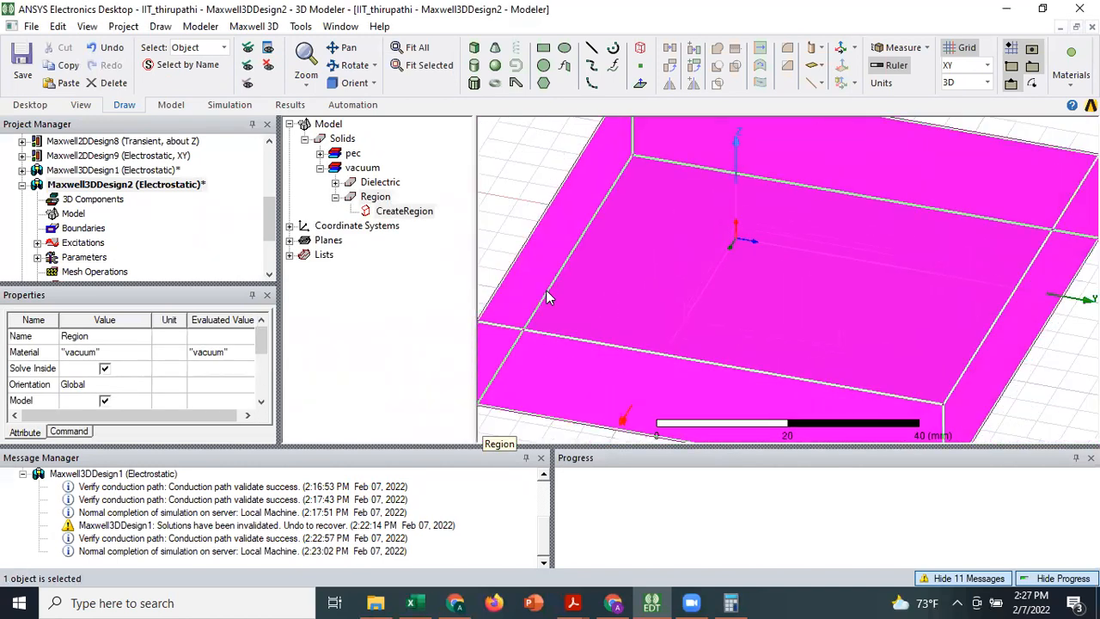
pyautogui.click(515, 244)
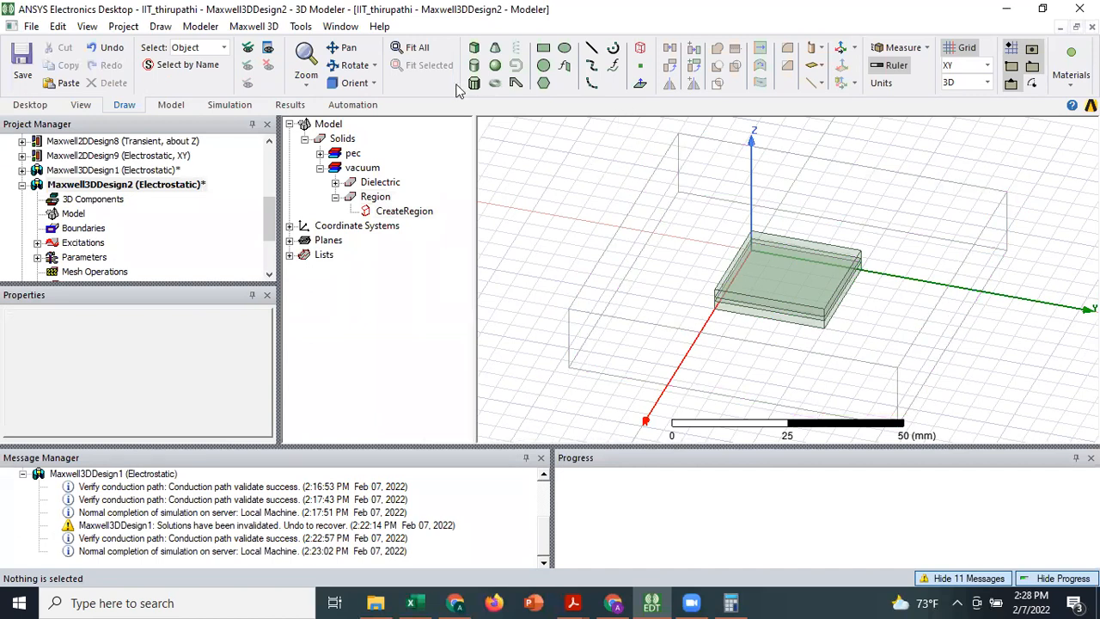
# Select the Region object and hide it in the model view, leaving the capacitor plates and dielectric shown.
pyautogui.click(352, 66)
pyautogui.moveTo(601, 279); pyautogui.dragTo(694, 271)
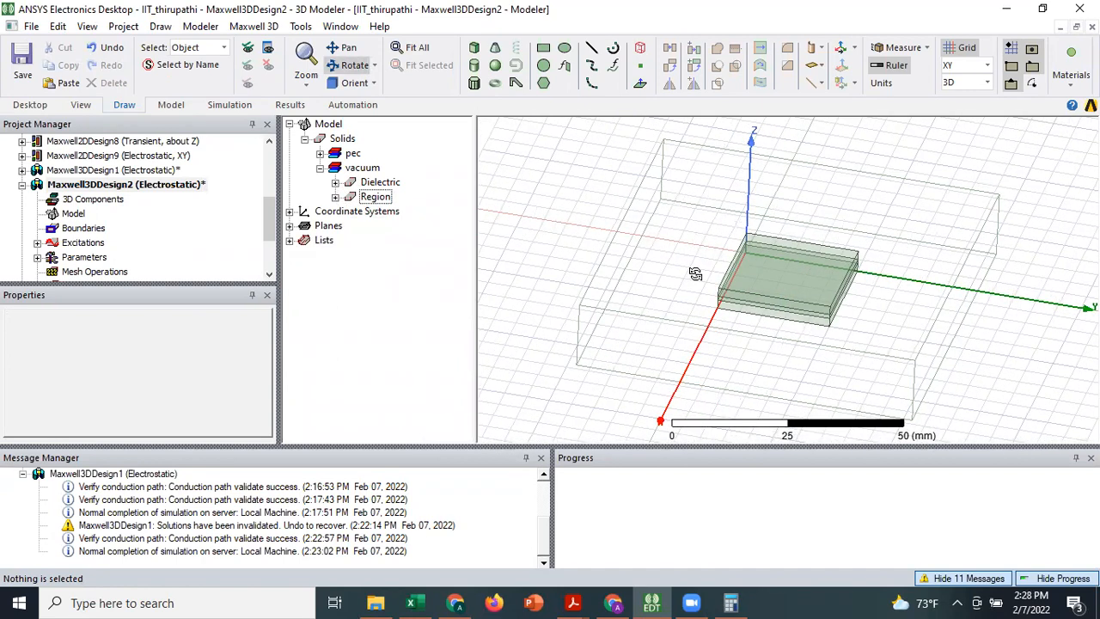
pyautogui.click(648, 300)
pyautogui.press('Escape')
pyautogui.click(650, 303)
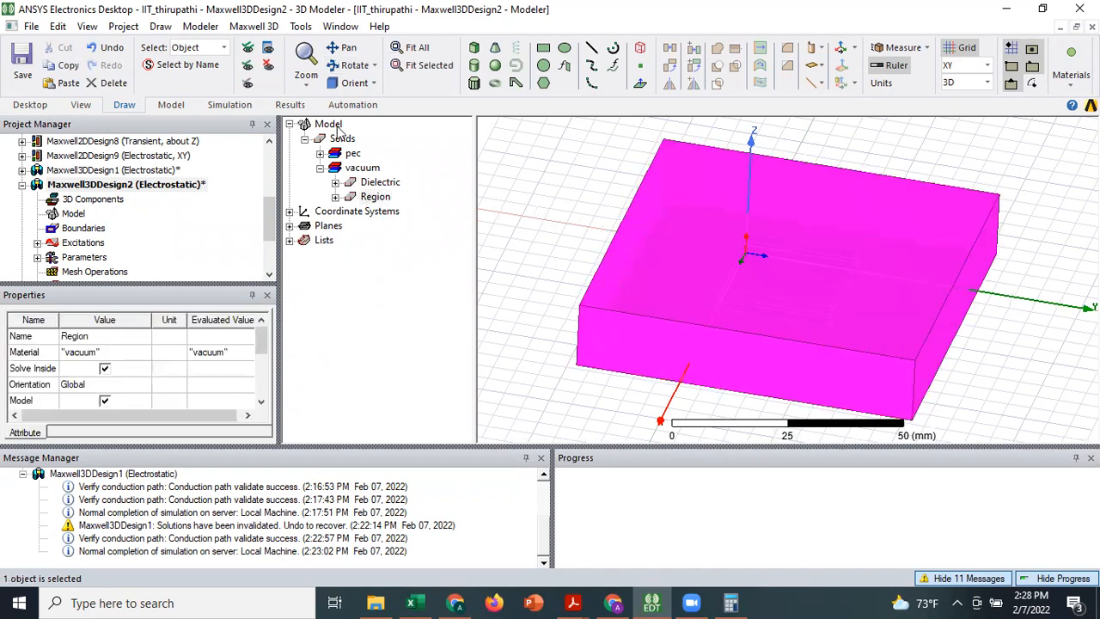
pyautogui.click(269, 67)
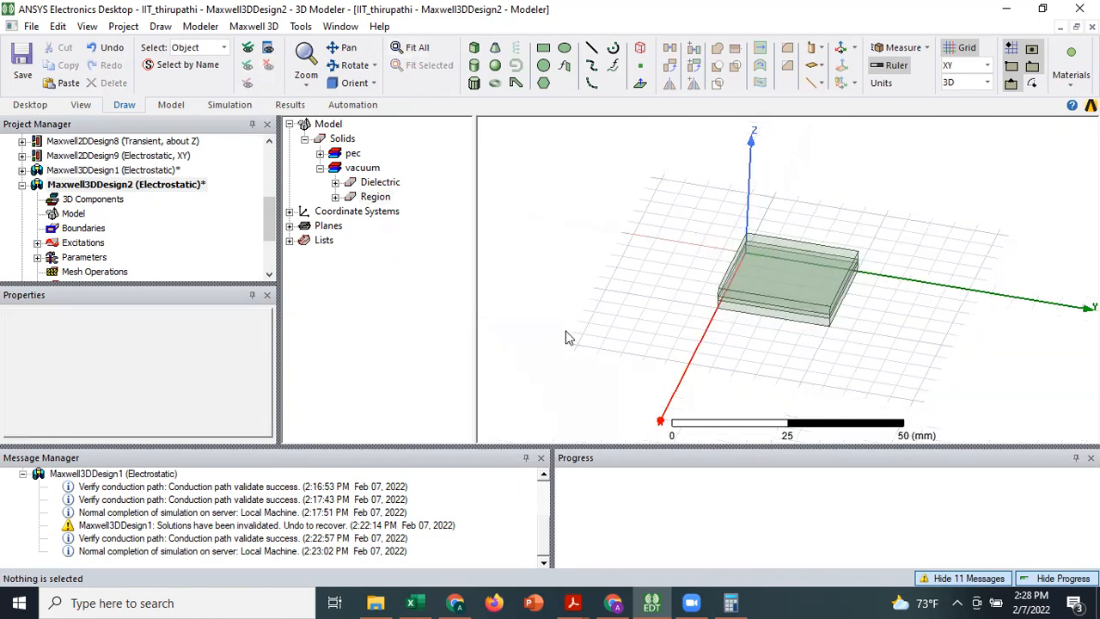
pyautogui.scroll(2, 565, 337)
pyautogui.hotkey('ctrl', 'd')
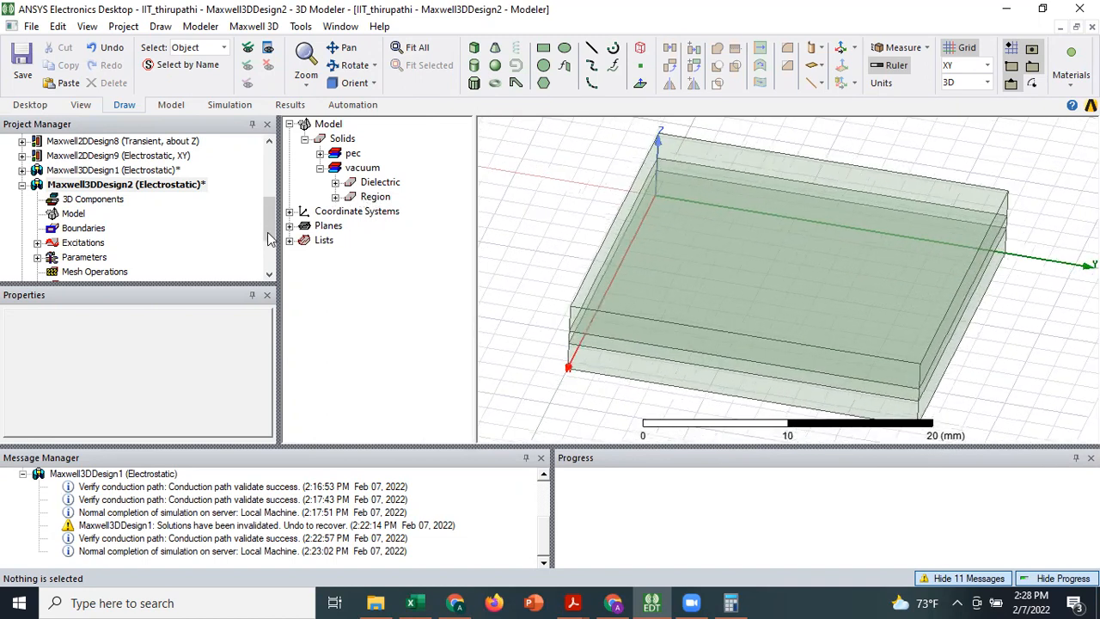
# Check the solve settings of Setup1 in Maxwell3DDesign2 without changing them and analyze the setup.
pyautogui.scroll(-2, 86, 219)
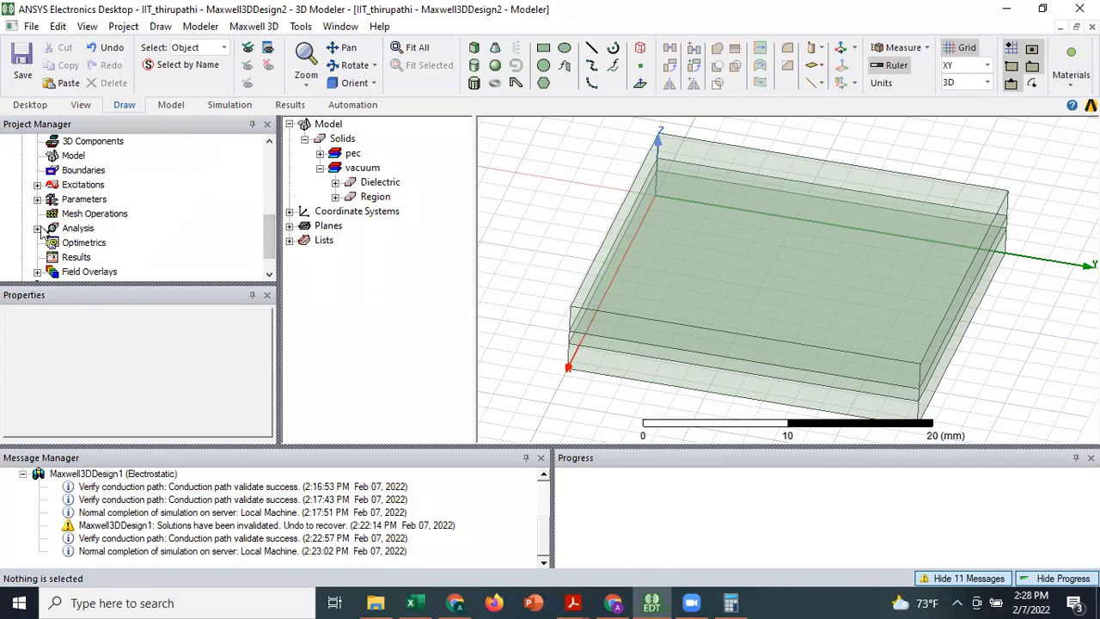
pyautogui.click(37, 227)
pyautogui.click(86, 246)
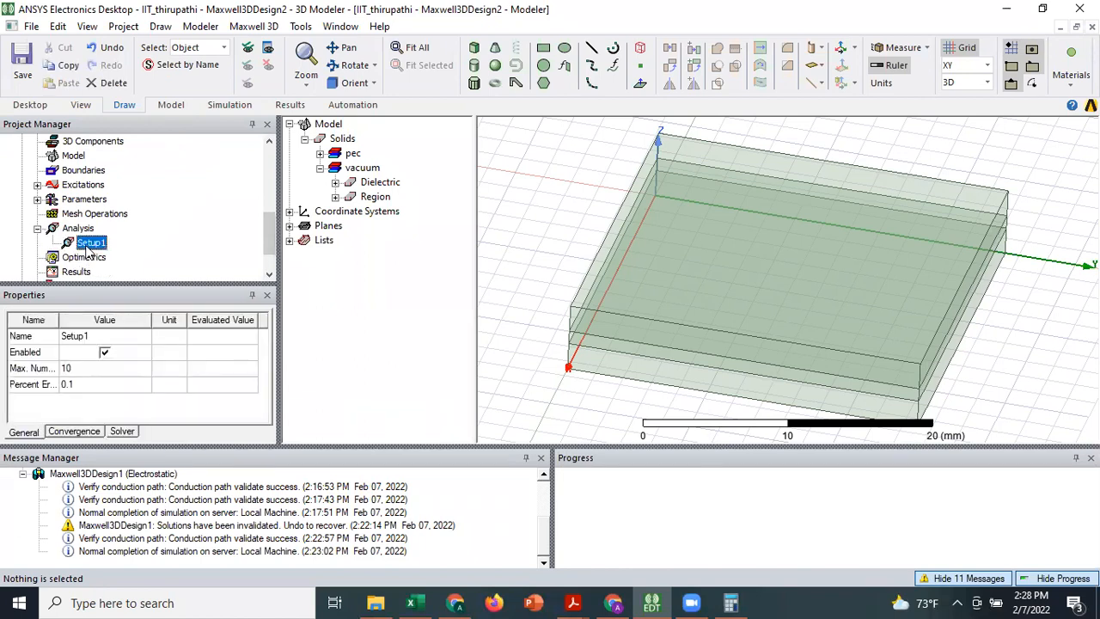
pyautogui.doubleClick(89, 245)
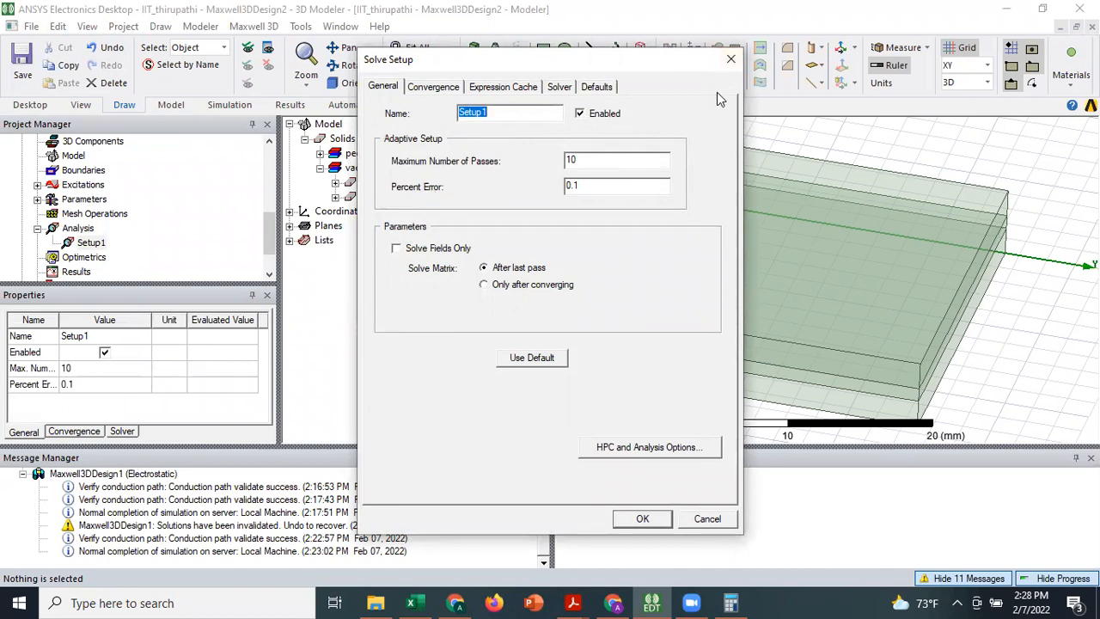
pyautogui.click(729, 61)
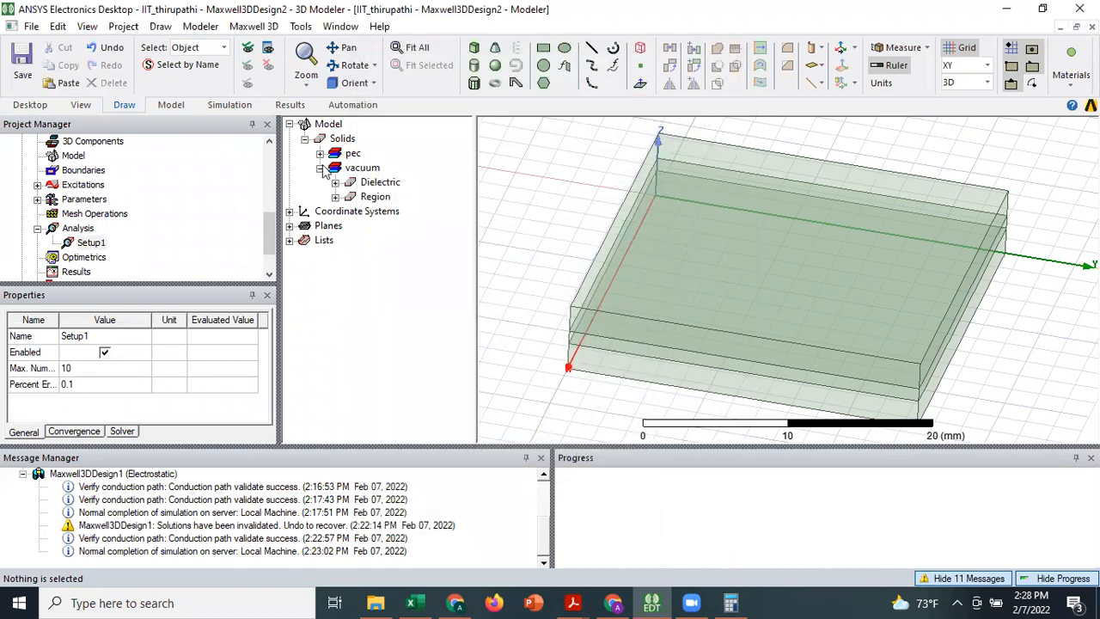
pyautogui.click(84, 245)
pyautogui.rightClick(84, 245)
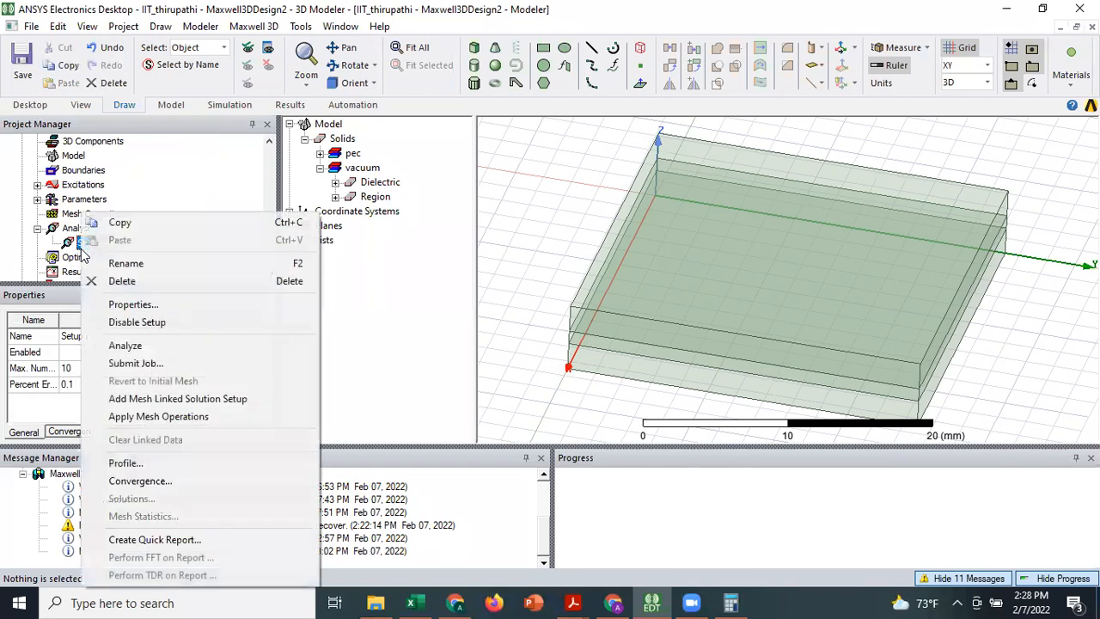
pyautogui.click(137, 345)
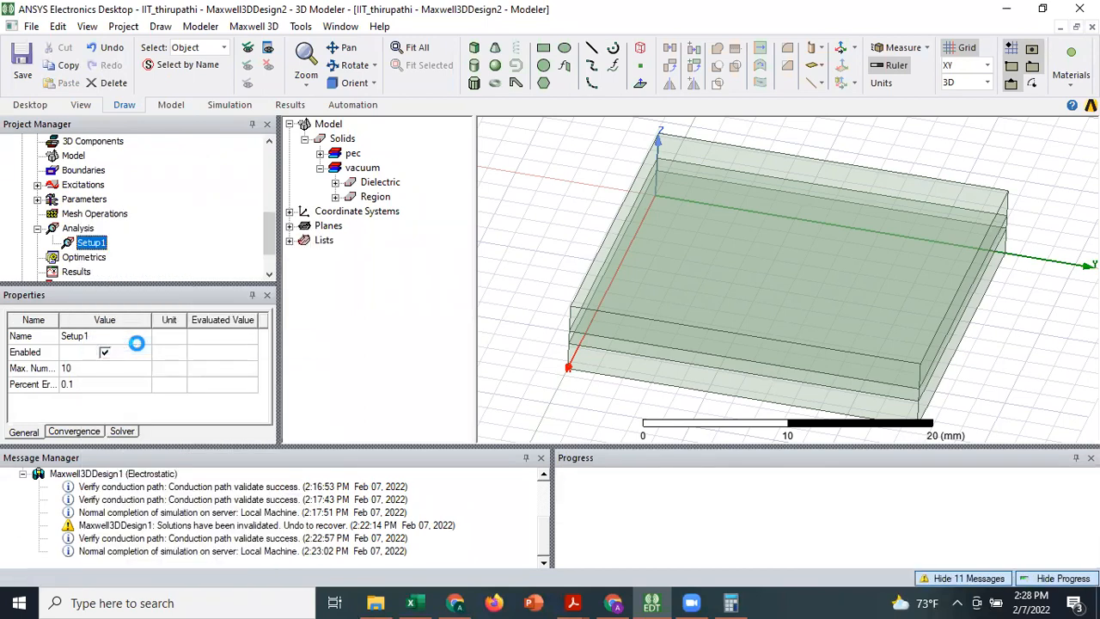
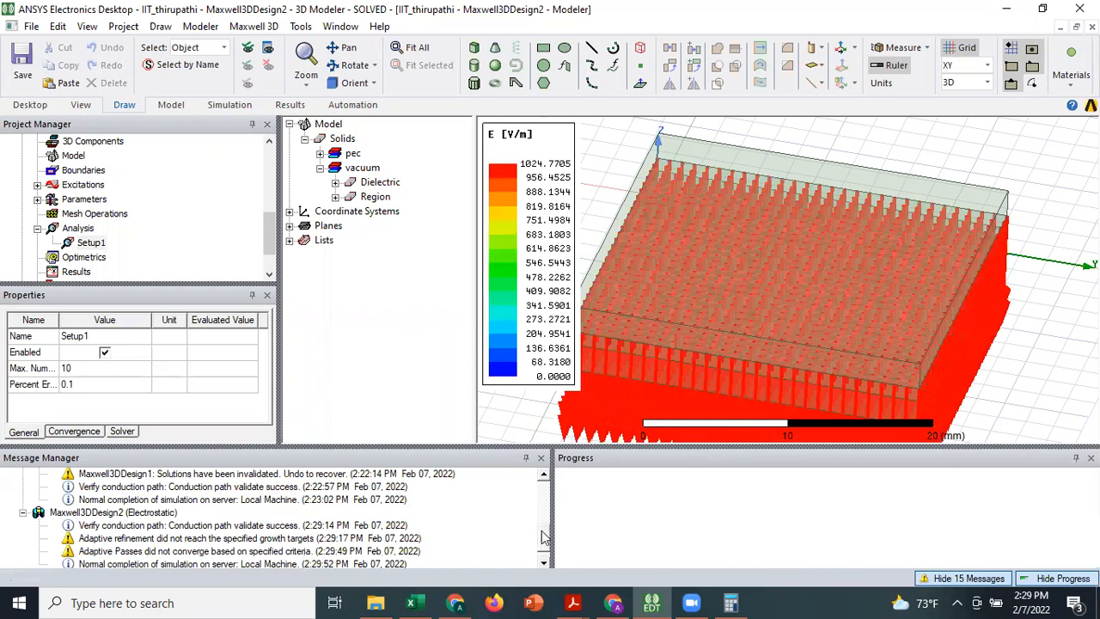
# Review the solver messages of Maxwell3DDesign2 and clear all messages for the IIT_thirupathi project.
pyautogui.scroll(-1, 543, 552)
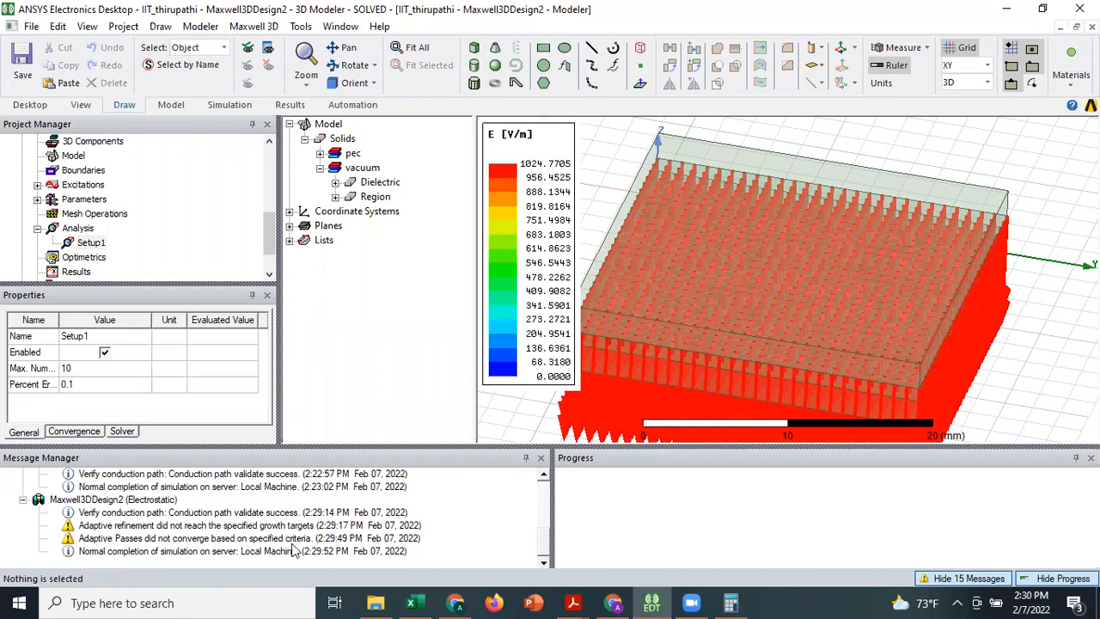
pyautogui.rightClick(235, 525)
pyautogui.click(259, 454)
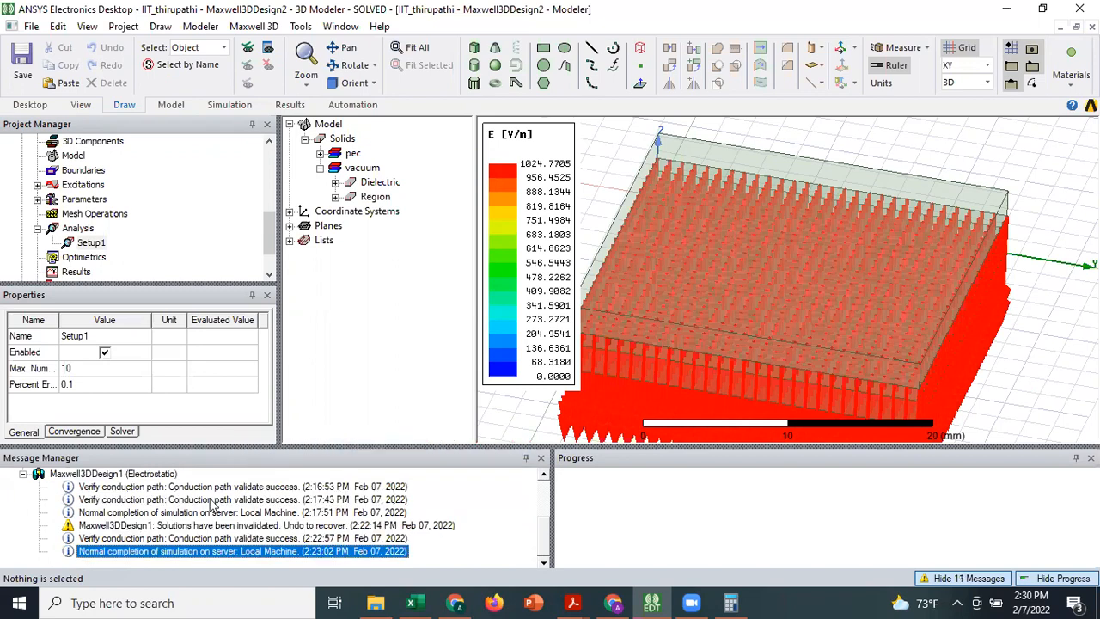
pyautogui.rightClick(214, 504)
pyautogui.click(260, 502)
pyautogui.rightClick(245, 513)
pyautogui.click(249, 437)
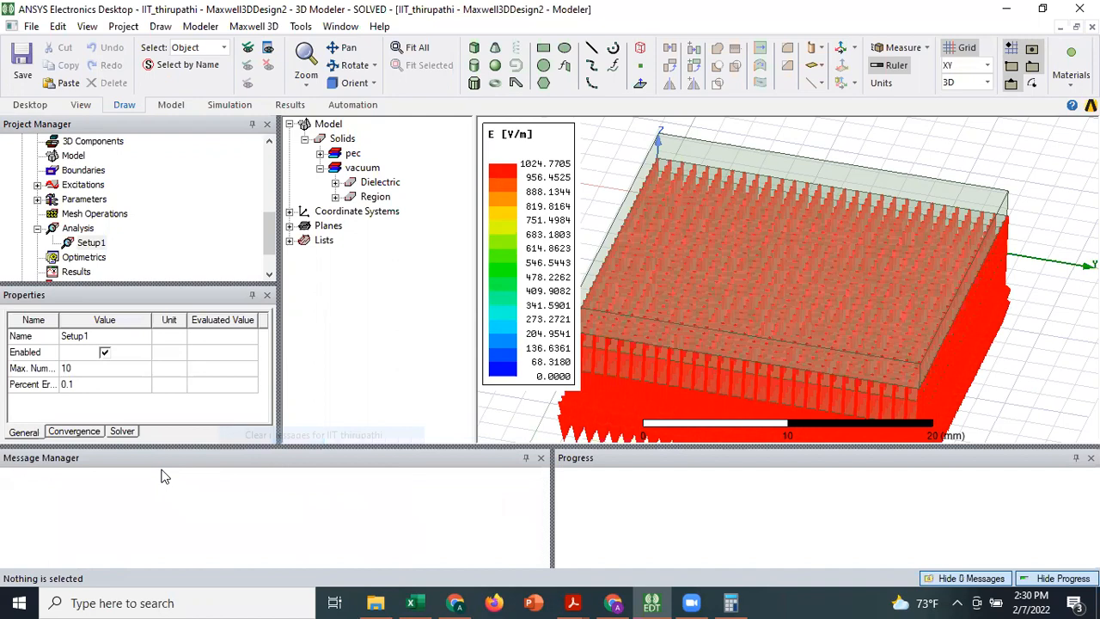
# Set the maximum number of passes of Setup1 to 30 and analyze the setup again.
pyautogui.doubleClick(90, 243)
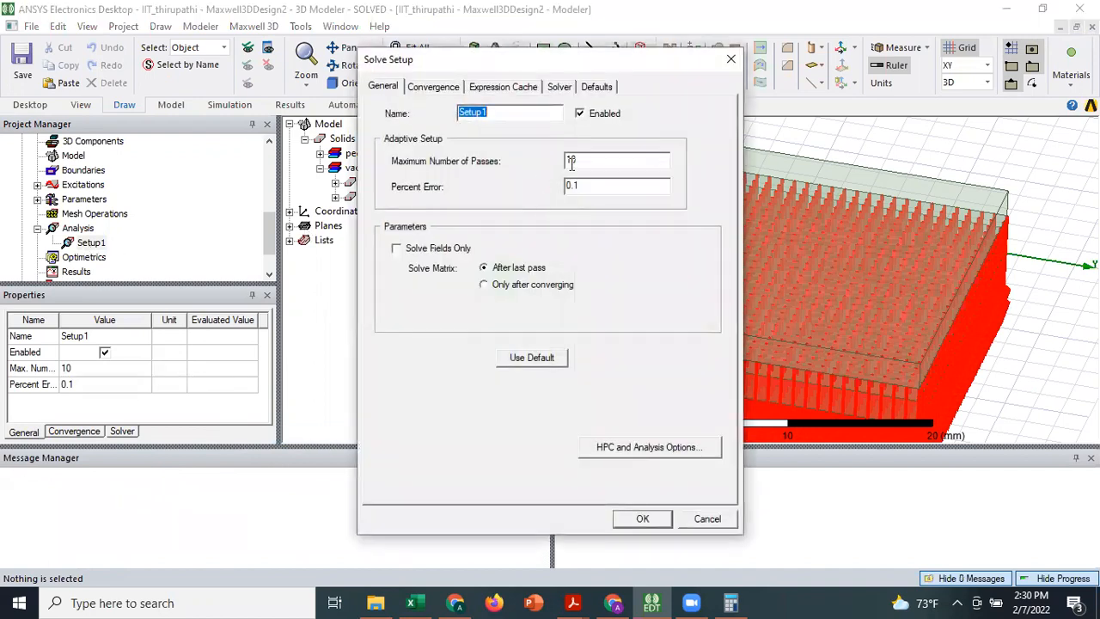
pyautogui.click(570, 161)
pyautogui.press('BackSpace')
pyautogui.press('BackSpace')
pyautogui.write('30')
pyautogui.click(642, 518)
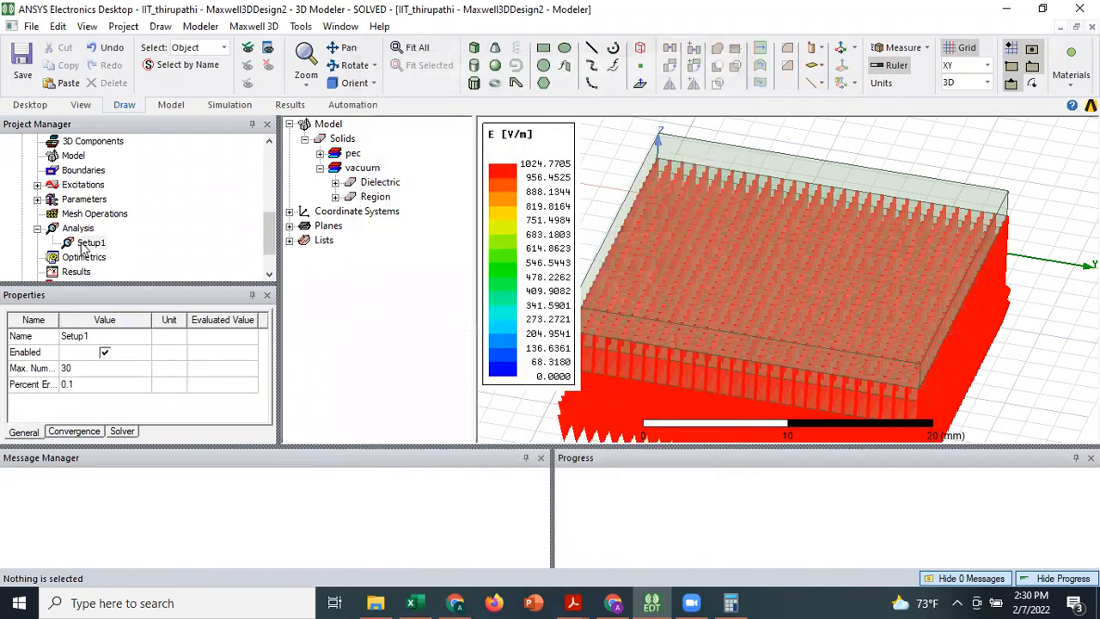
pyautogui.rightClick(85, 244)
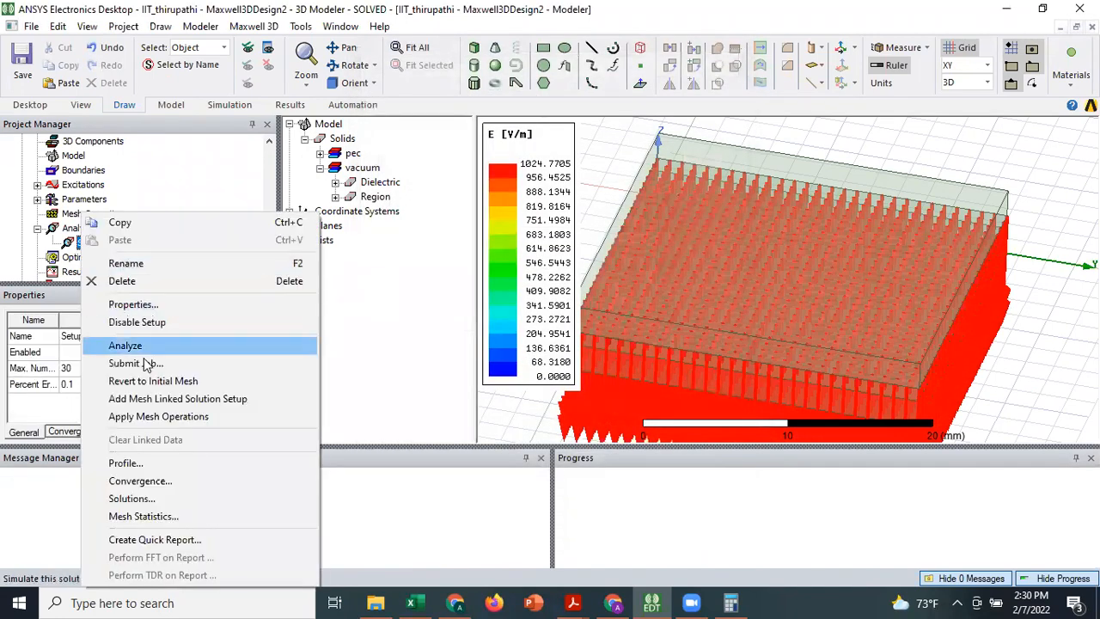
pyautogui.click(140, 348)
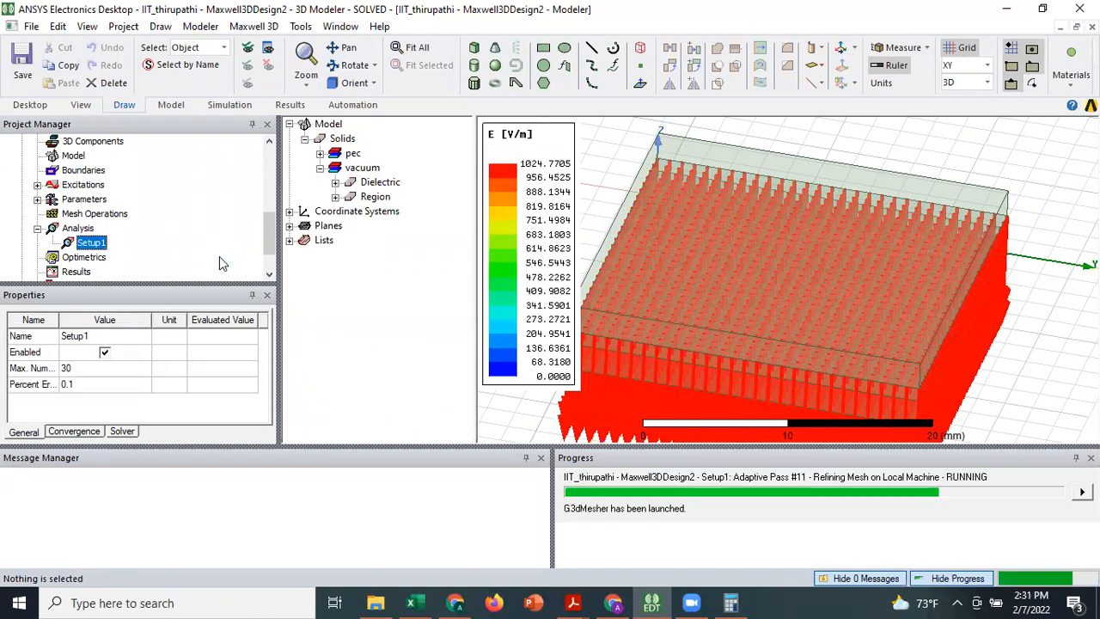
# Monitor Setup1's convergence table pass by pass while the solver runs, comparing energy error and delta energy with their targets, and close the Solutions window.
pyautogui.rightClick(103, 244)
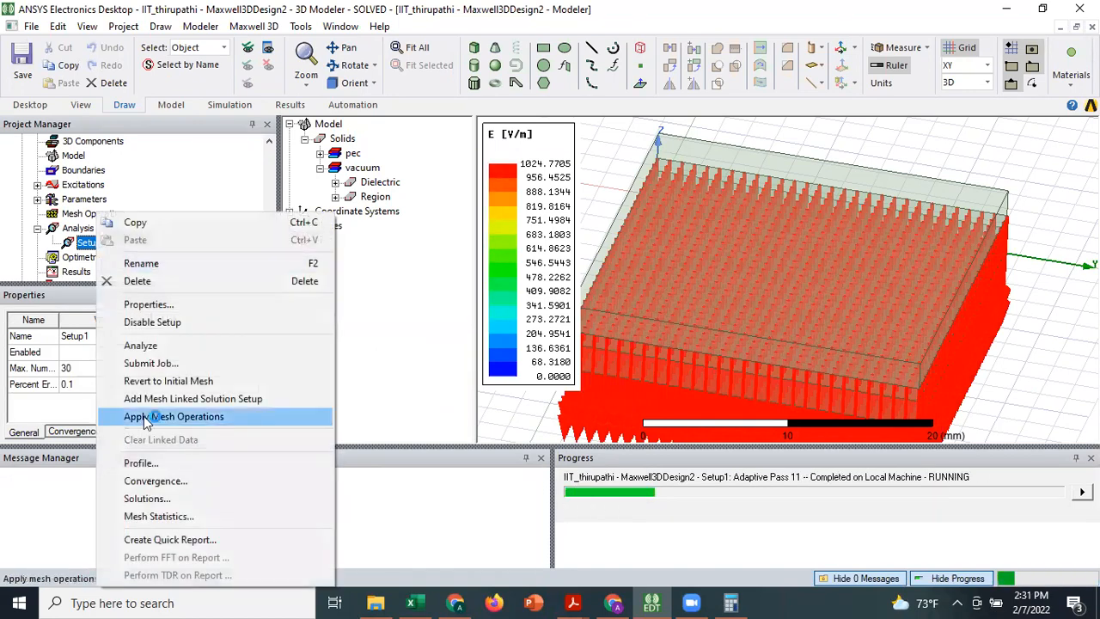
pyautogui.click(159, 481)
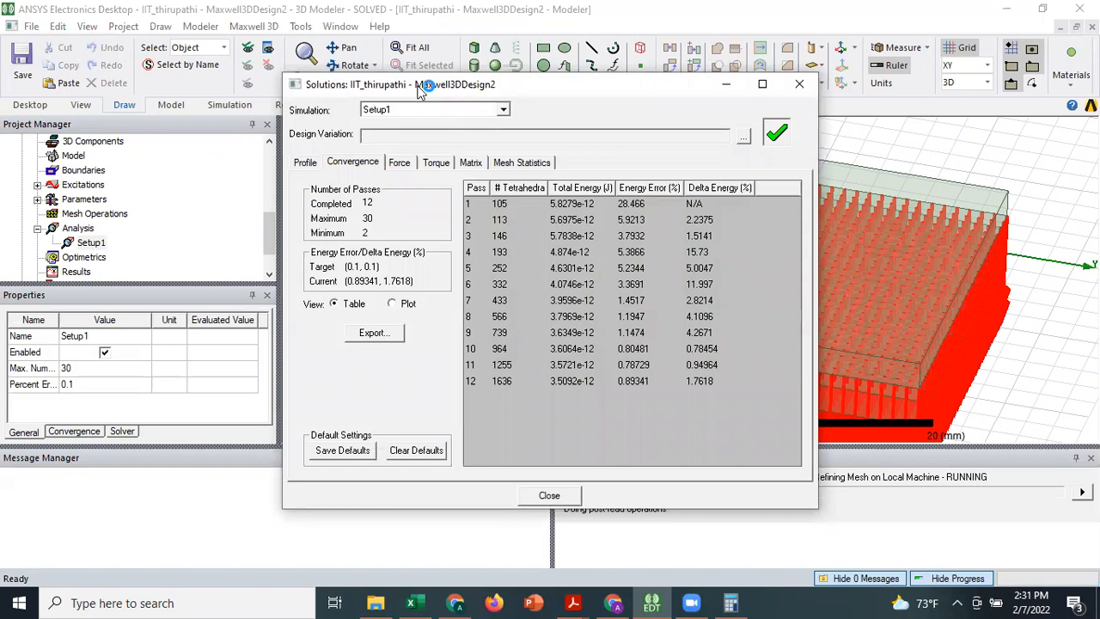
pyautogui.moveTo(421, 90); pyautogui.dragTo(204, 62)
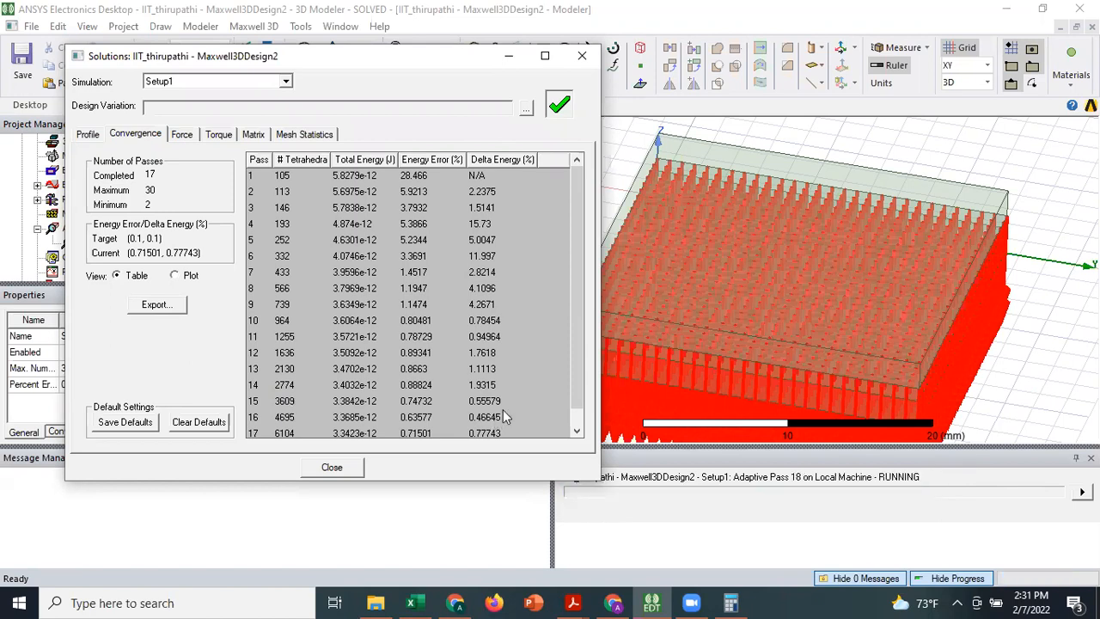
pyautogui.click(576, 431)
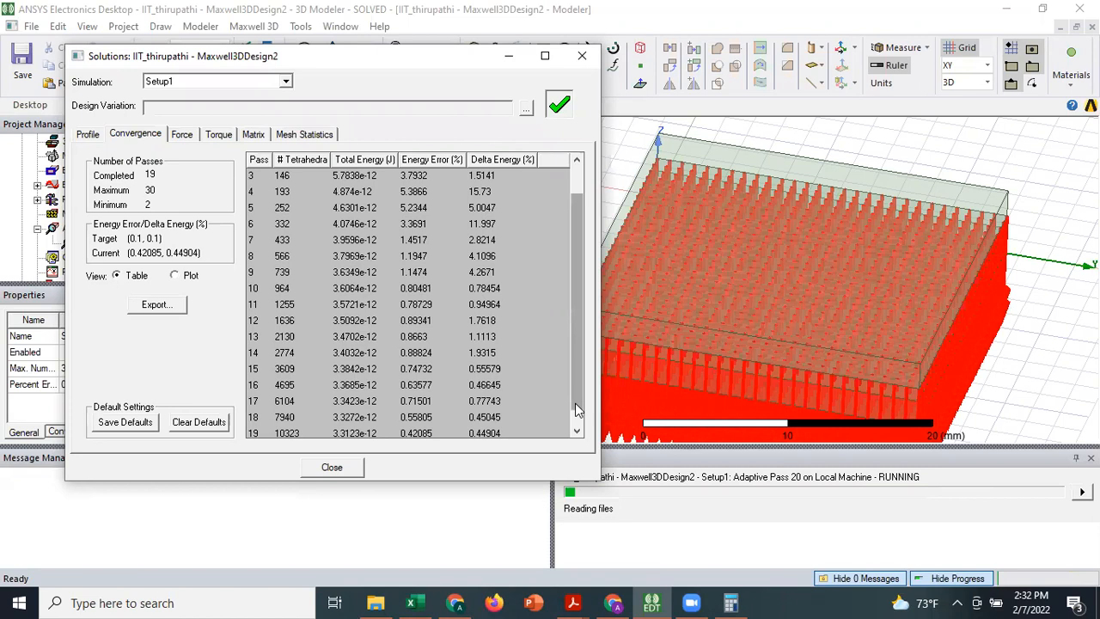
pyautogui.click(577, 429)
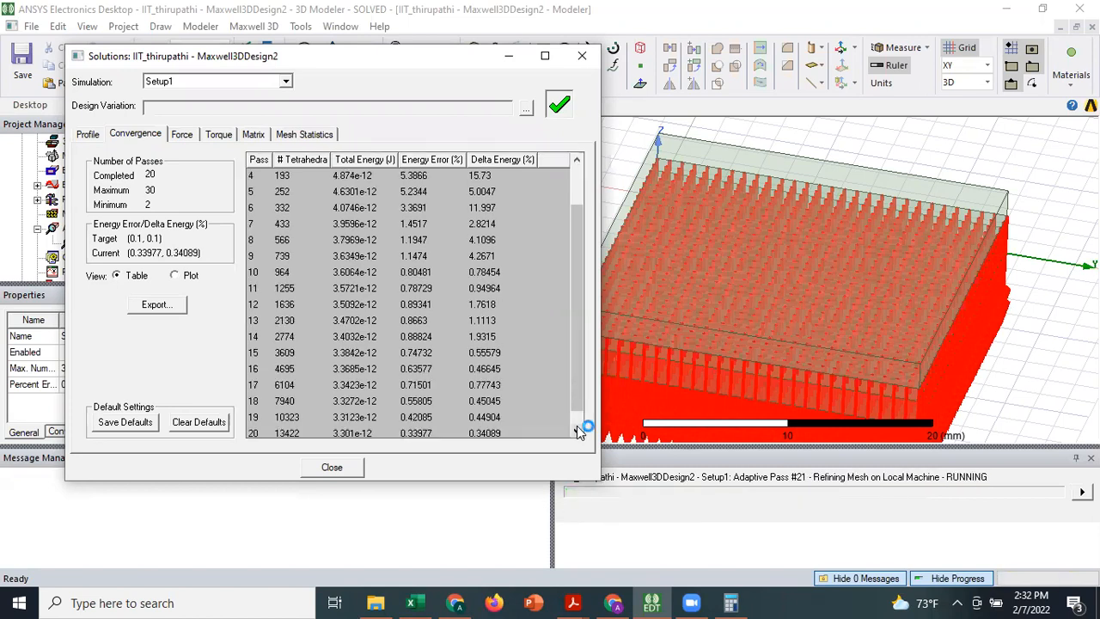
pyautogui.moveTo(577, 403); pyautogui.dragTo(576, 416)
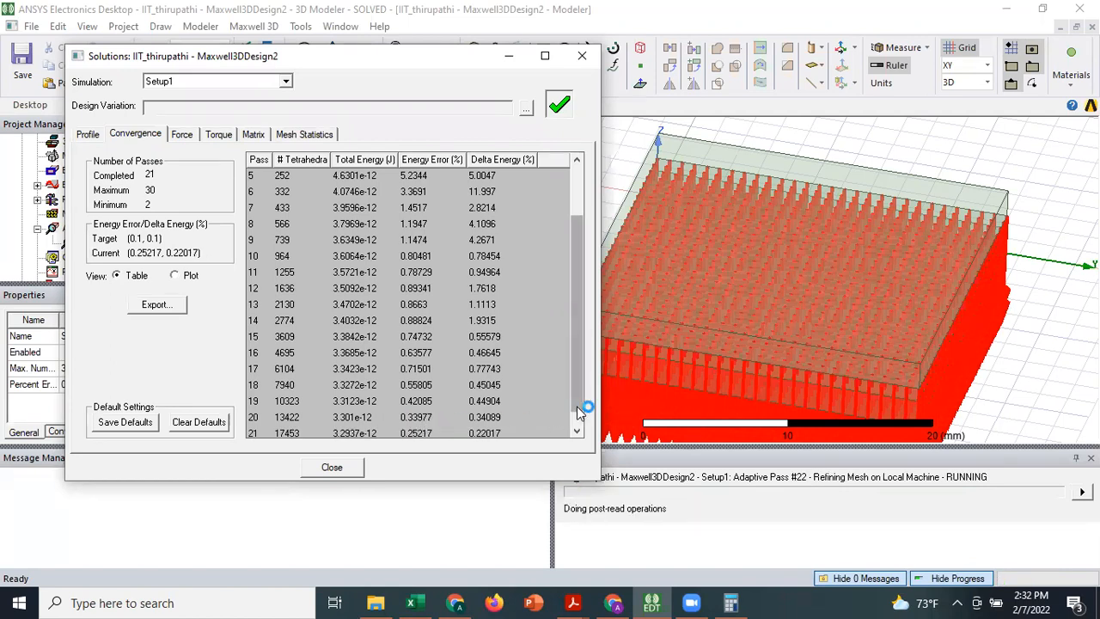
pyautogui.scroll(-1, 577, 421)
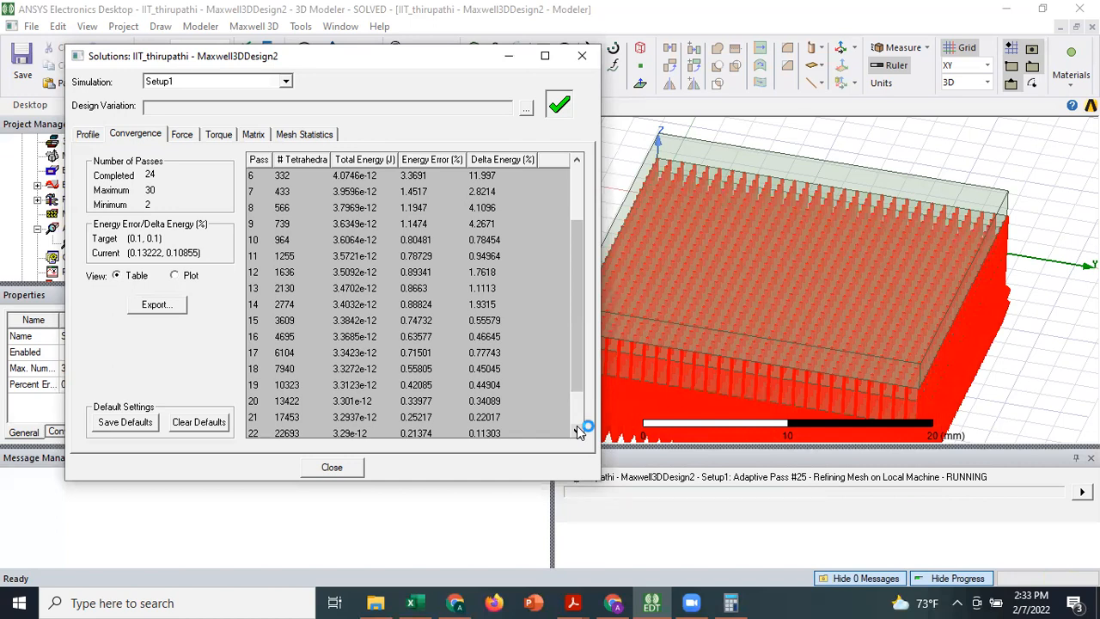
pyautogui.click(576, 428)
pyautogui.click(577, 428)
pyautogui.click(576, 429)
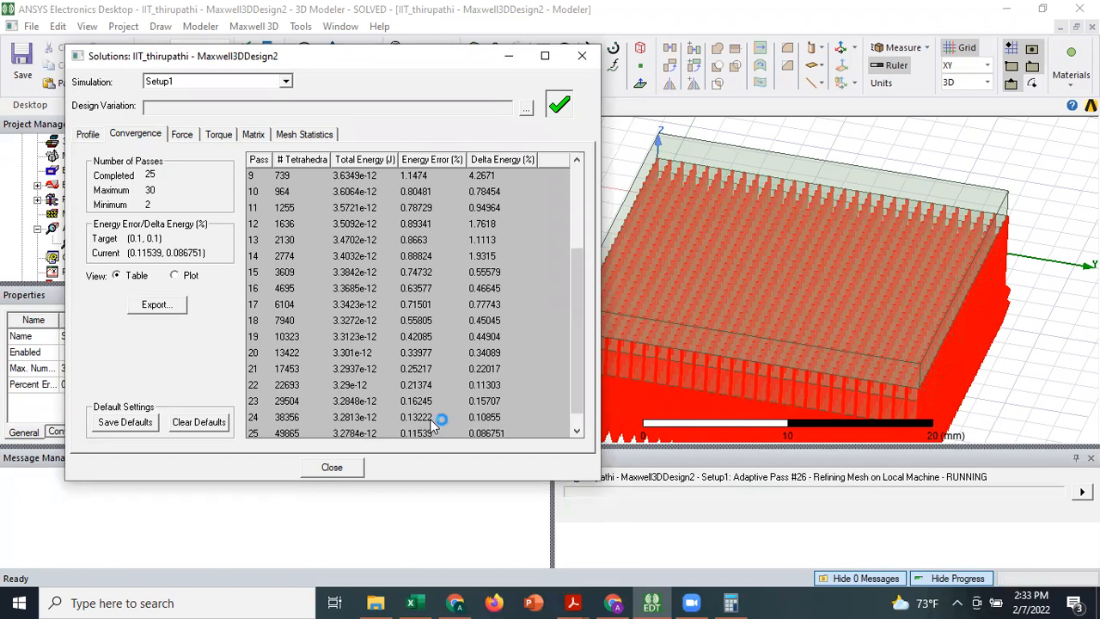
pyautogui.click(575, 424)
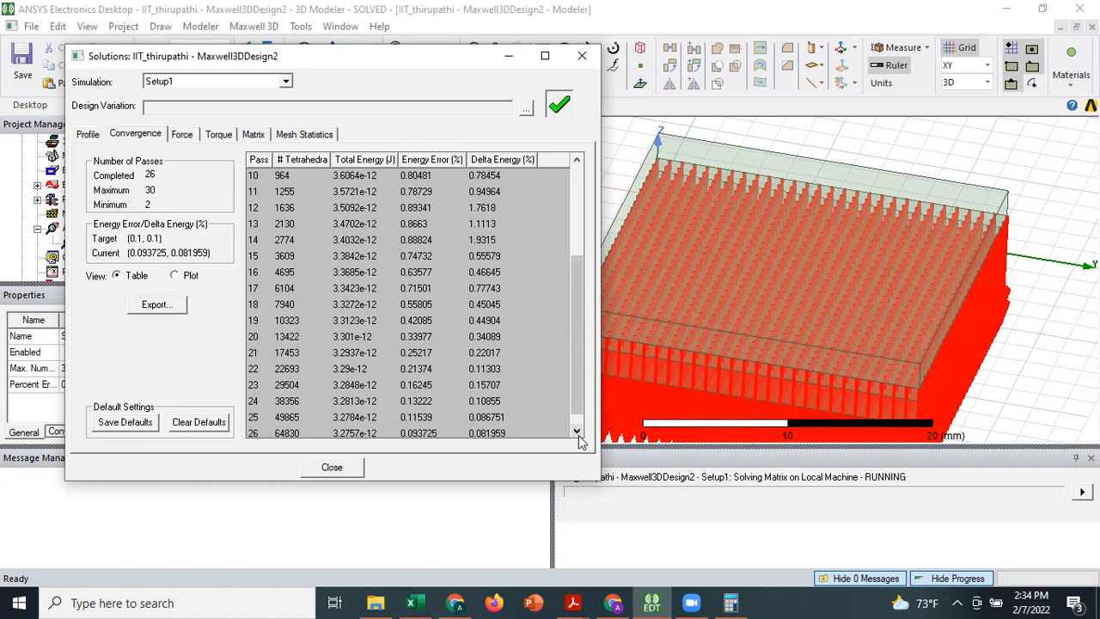
pyautogui.click(577, 432)
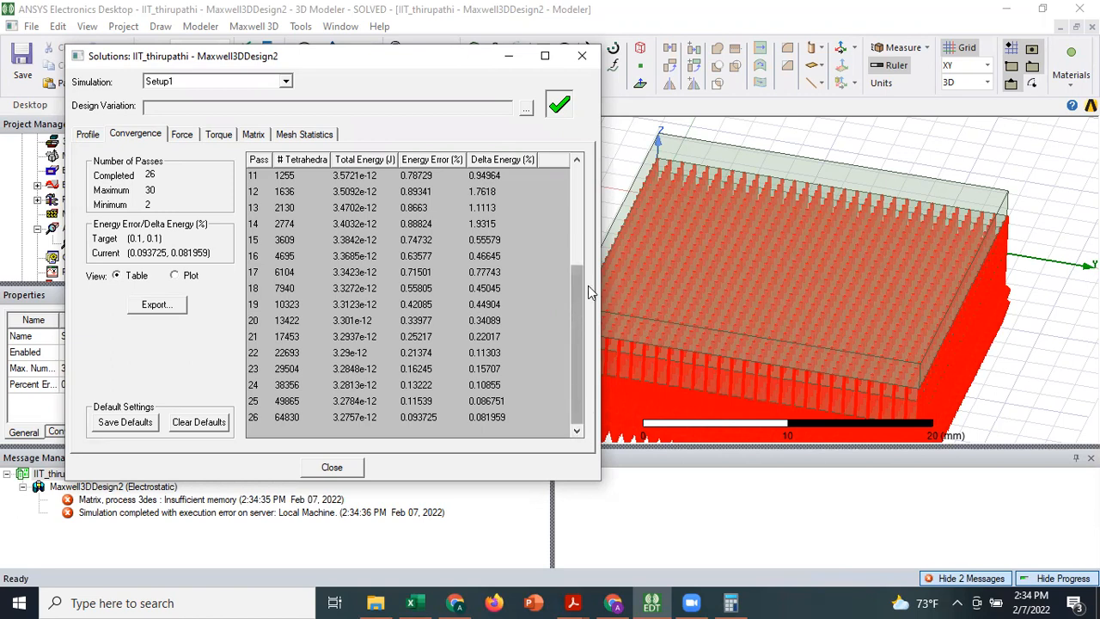
pyautogui.click(581, 55)
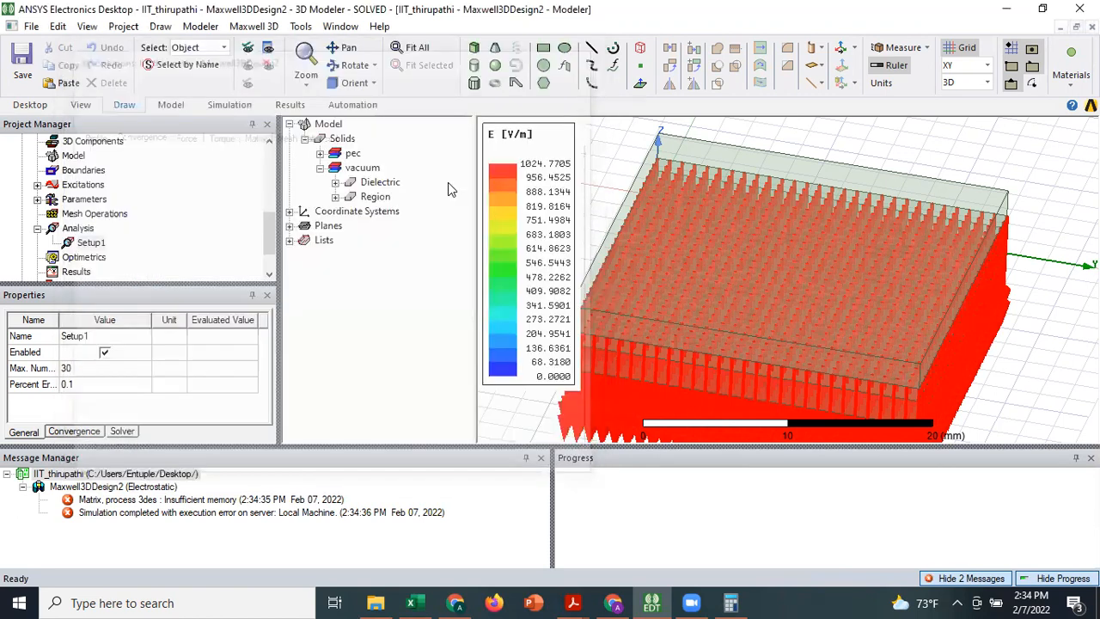
# Open the solutions of Setup1 to examine the capacitance matrix.
pyautogui.rightClick(90, 243)
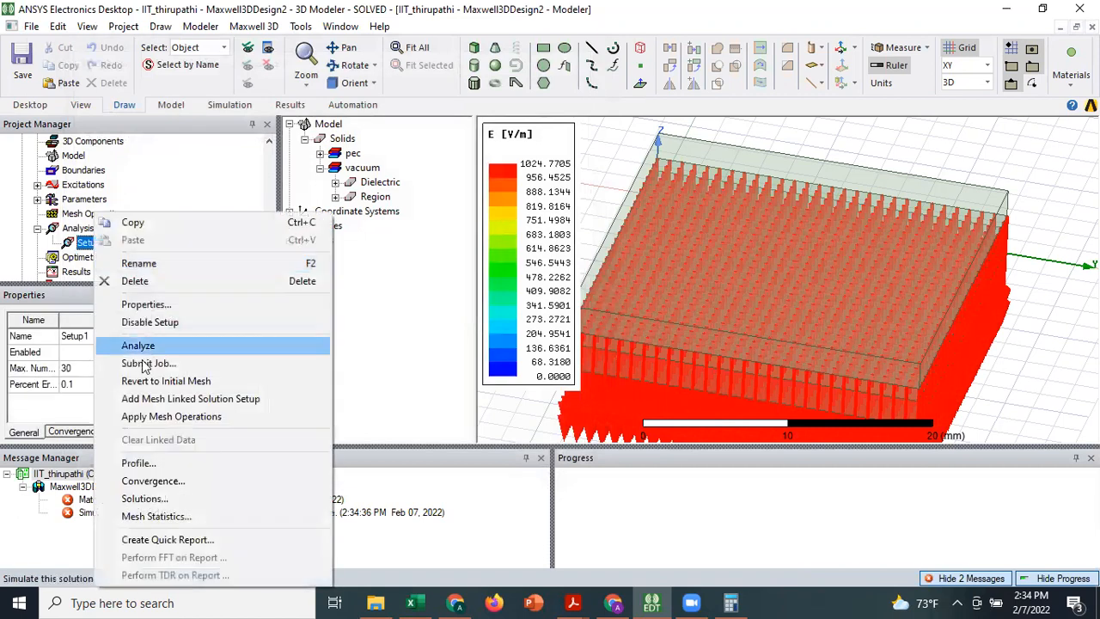
pyautogui.click(142, 498)
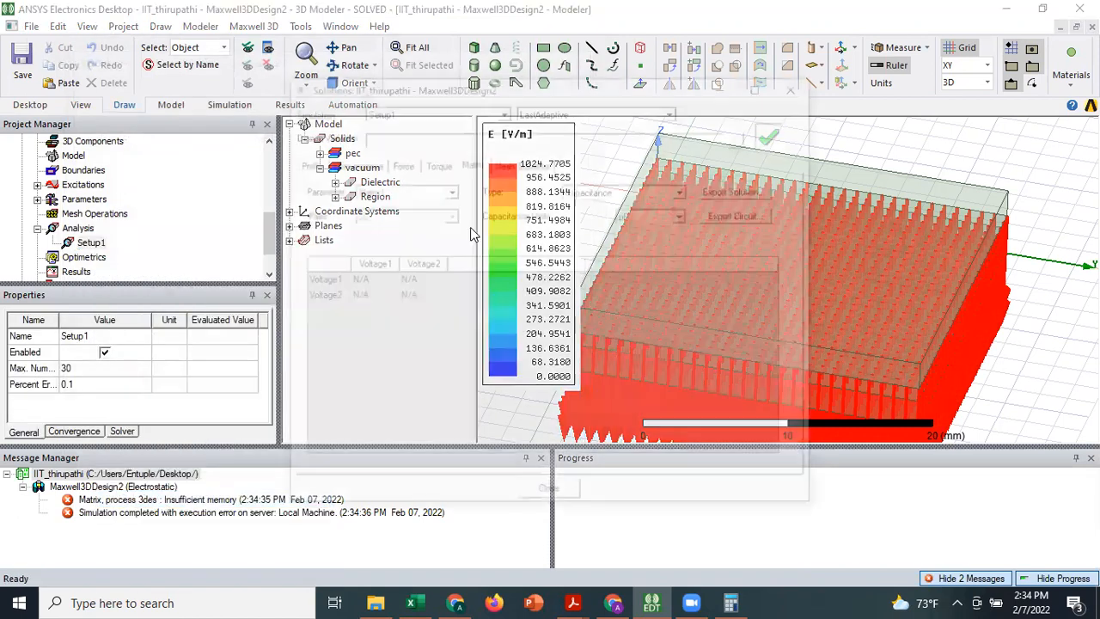
# Close the solutions window and clear all messages for Maxwell3DDesign2.
pyautogui.click(798, 84)
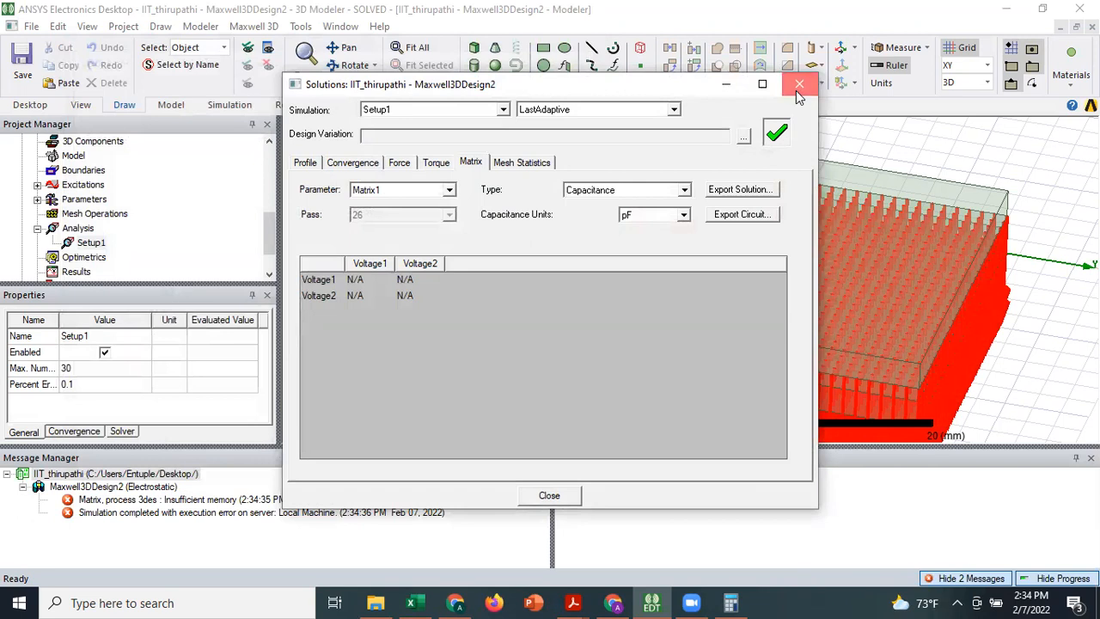
pyautogui.click(184, 512)
pyautogui.rightClick(184, 512)
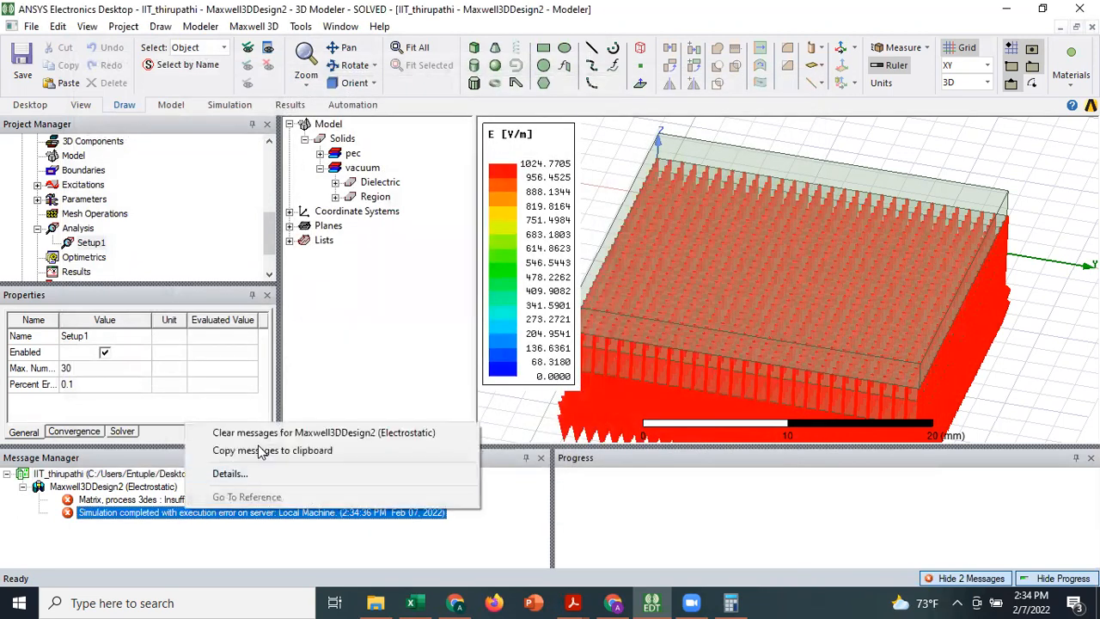
pyautogui.click(258, 434)
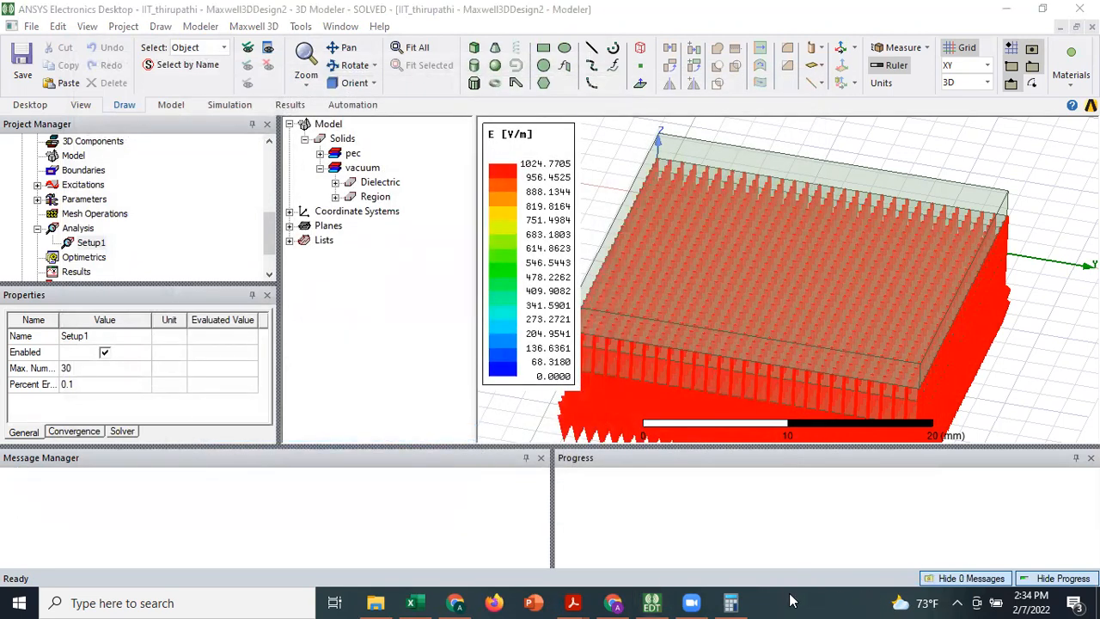
# Check the computer's memory usage in Task Manager's performance view, and close it again.
pyautogui.rightClick(791, 601)
pyautogui.click(828, 523)
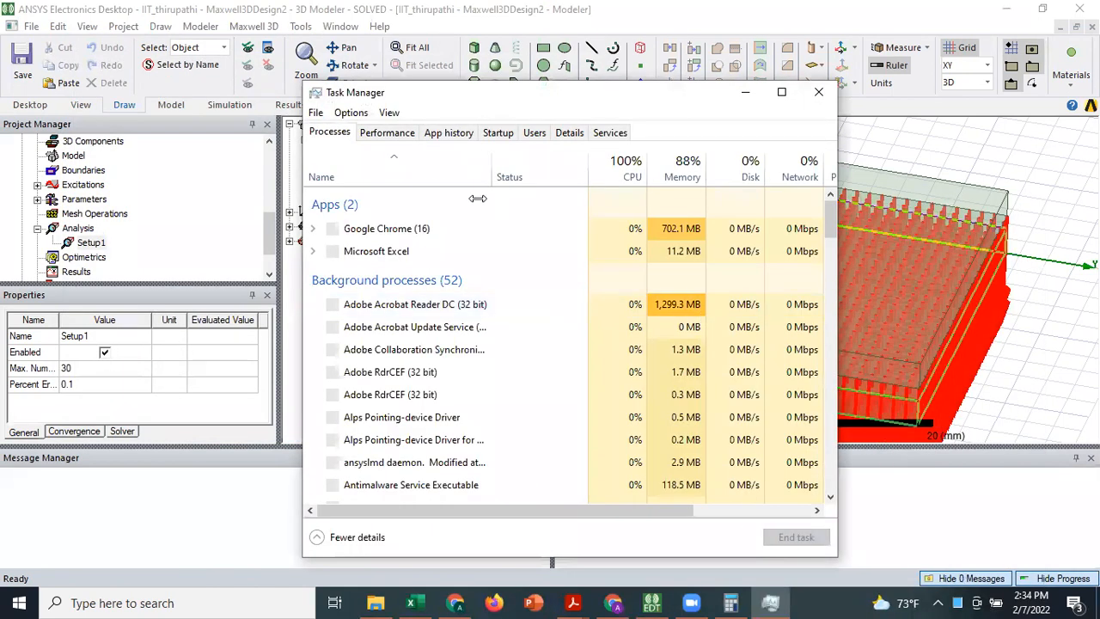
pyautogui.click(387, 133)
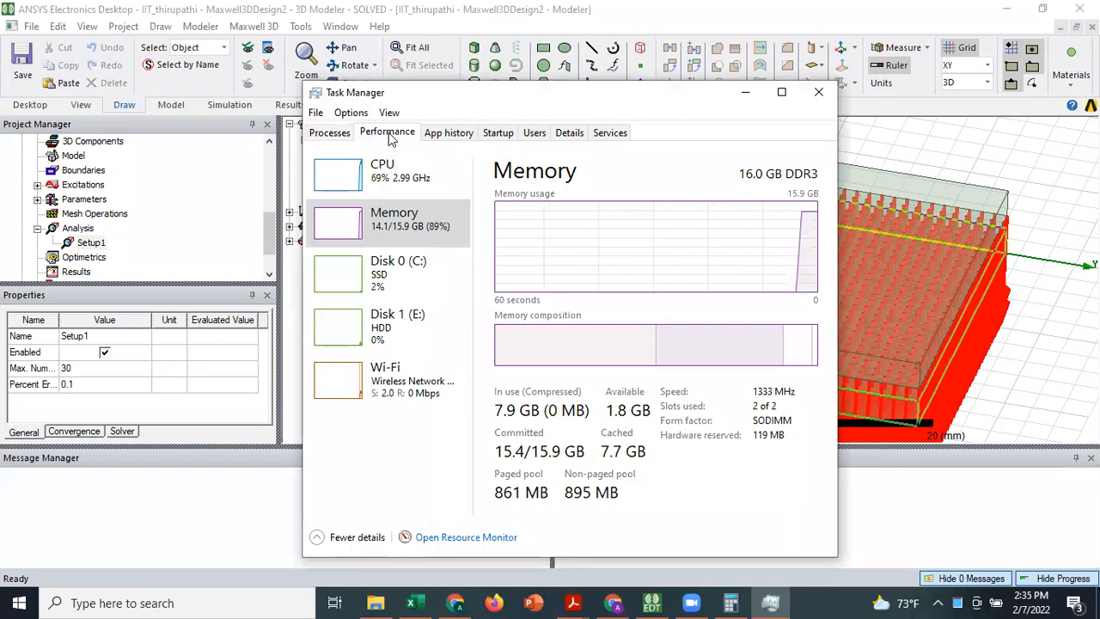
pyautogui.click(818, 92)
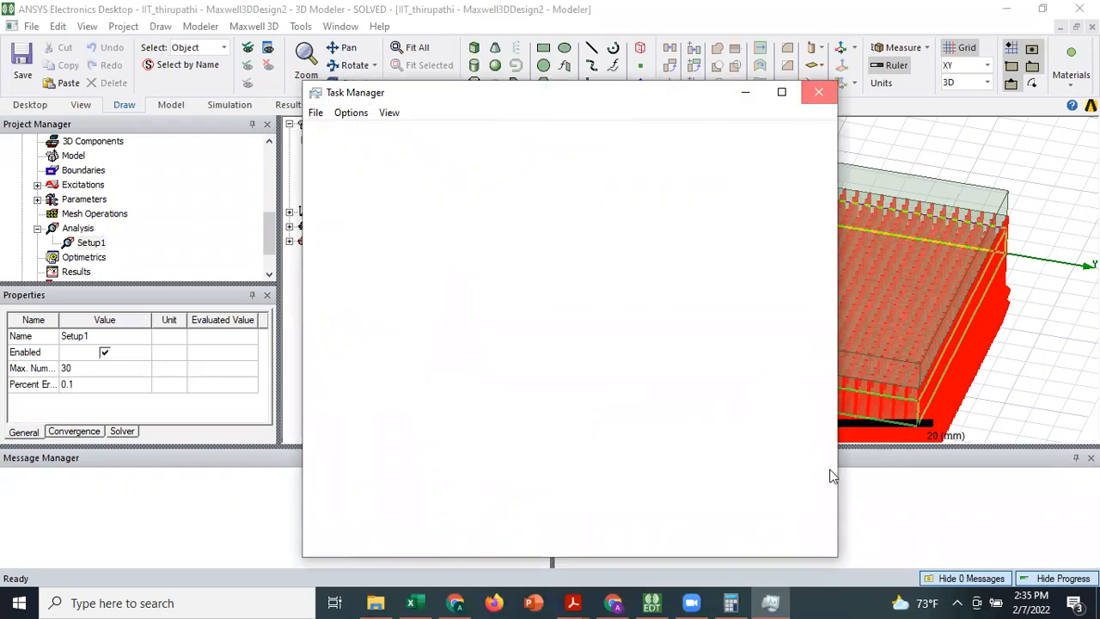
# Close Adobe Acrobat Reader and the first Google Chrome window to free memory.
pyautogui.rightClick(573, 600)
pyautogui.click(557, 571)
pyautogui.click(464, 334)
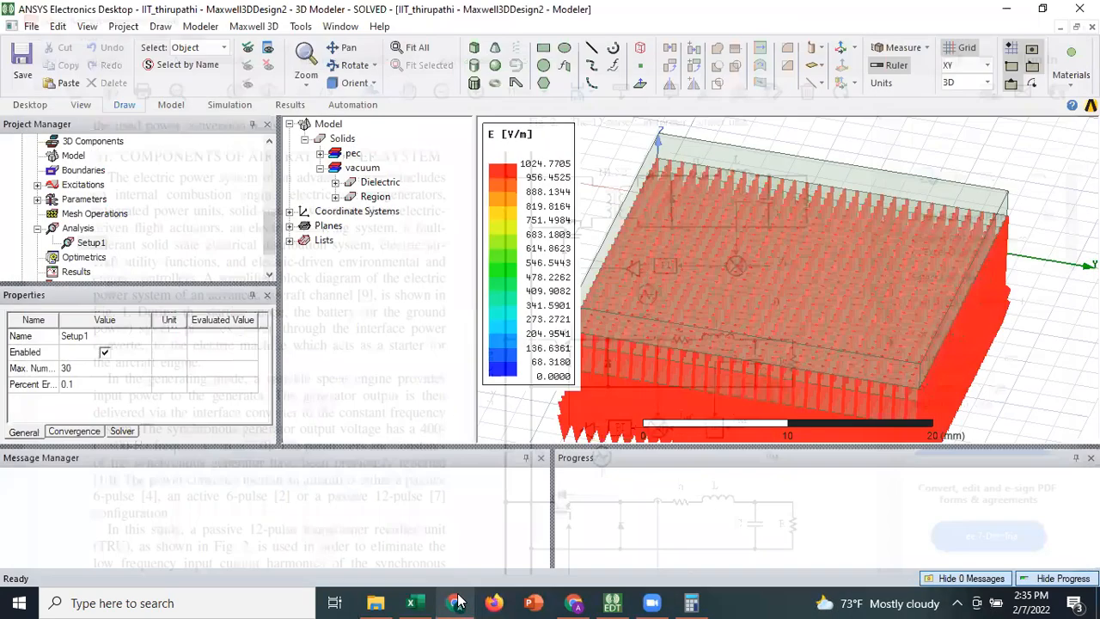
pyautogui.rightClick(455, 601)
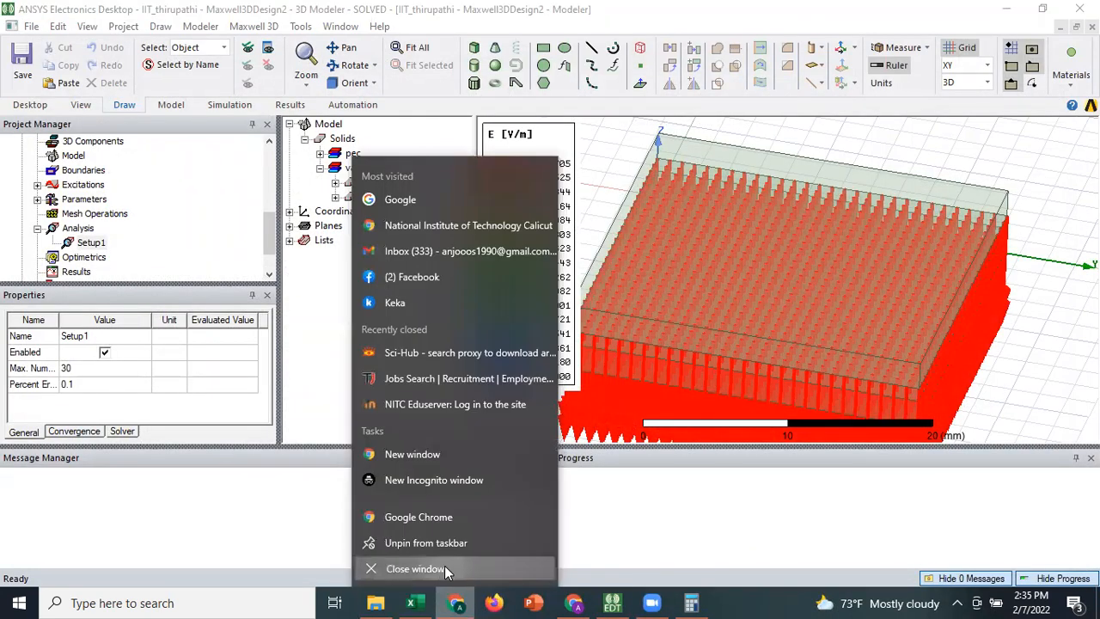
pyautogui.click(414, 568)
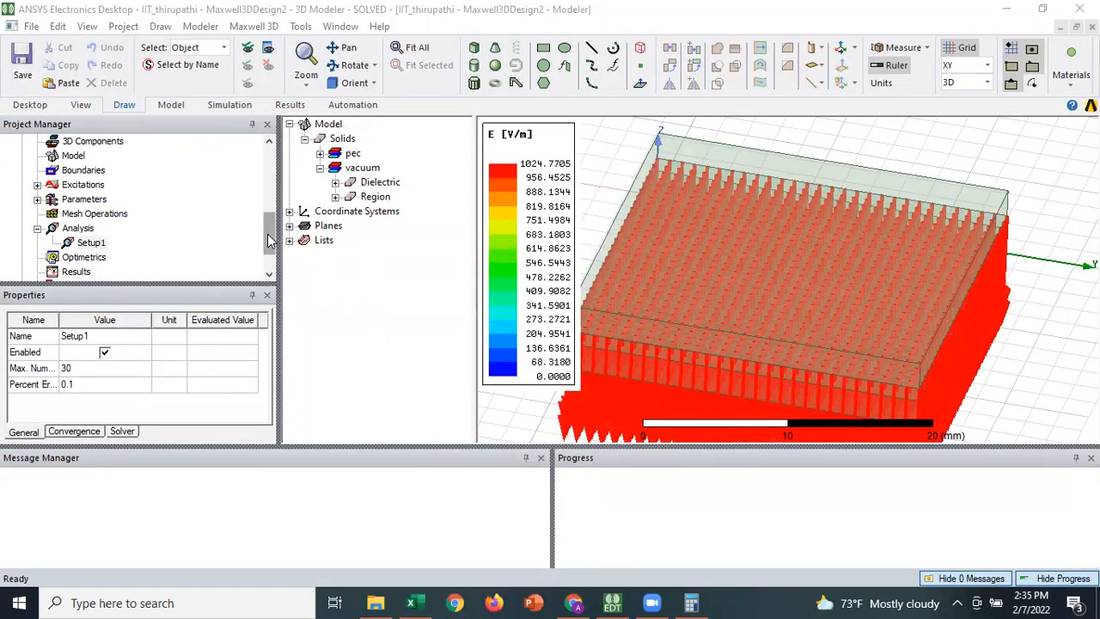
# Close all open modeler windows.
pyautogui.click(341, 28)
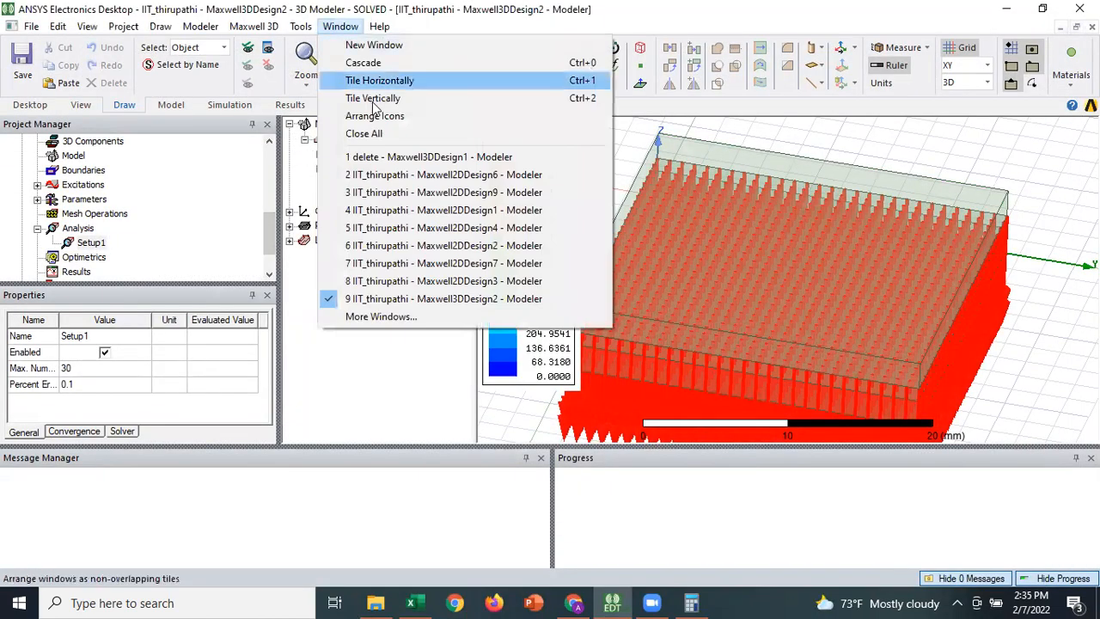
pyautogui.click(375, 136)
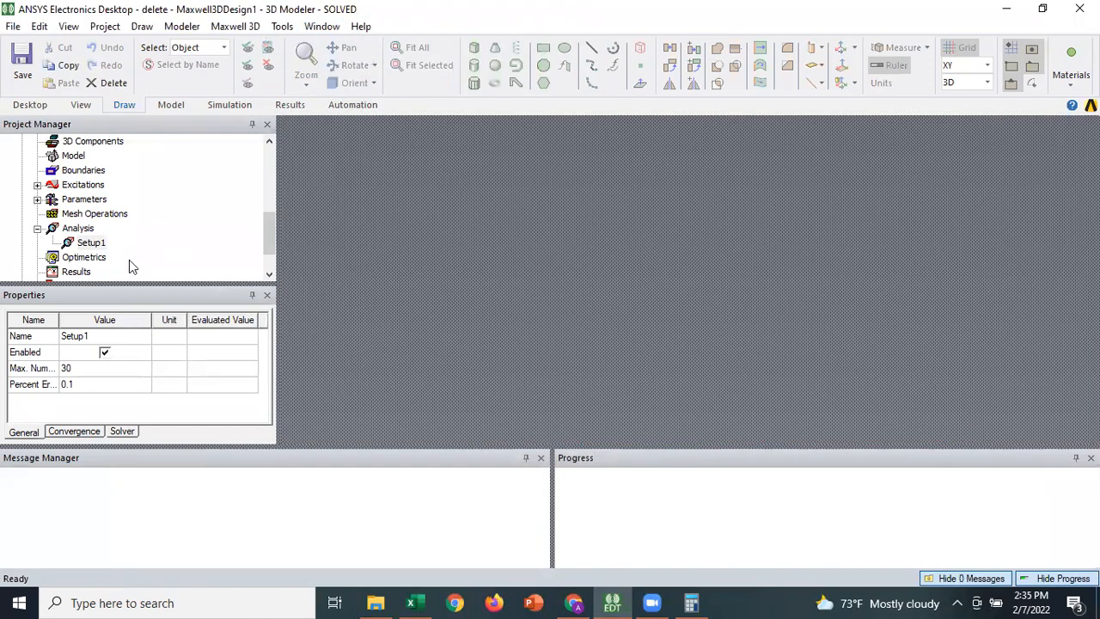
# Run the analysis of Setup1 in Maxwell3DDesign2 and close the Calculator app.
pyautogui.rightClick(73, 244)
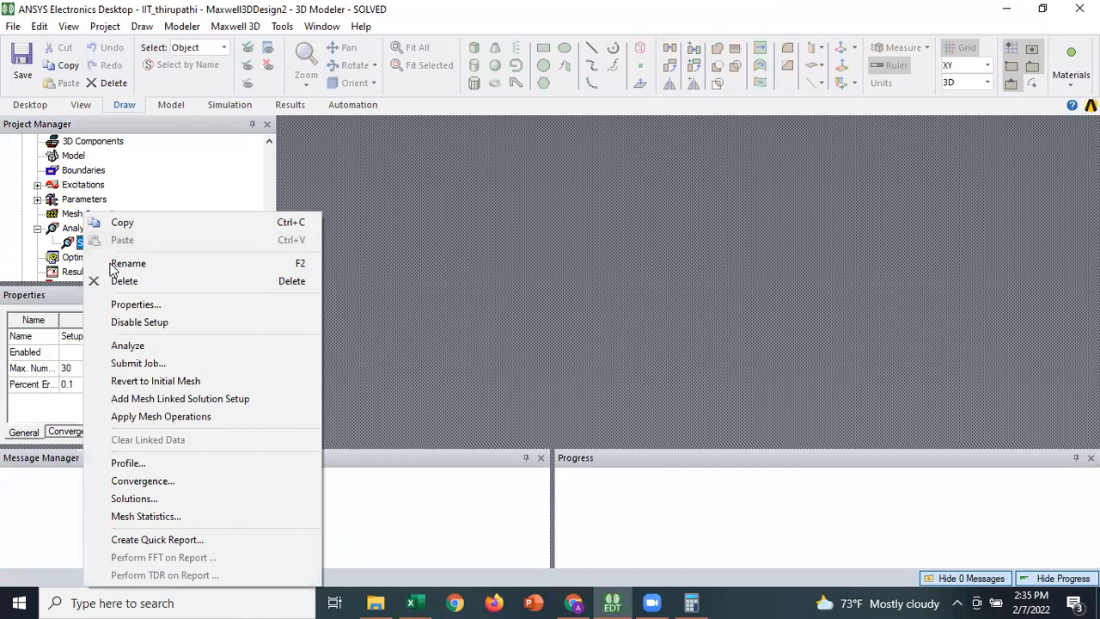
pyautogui.click(115, 342)
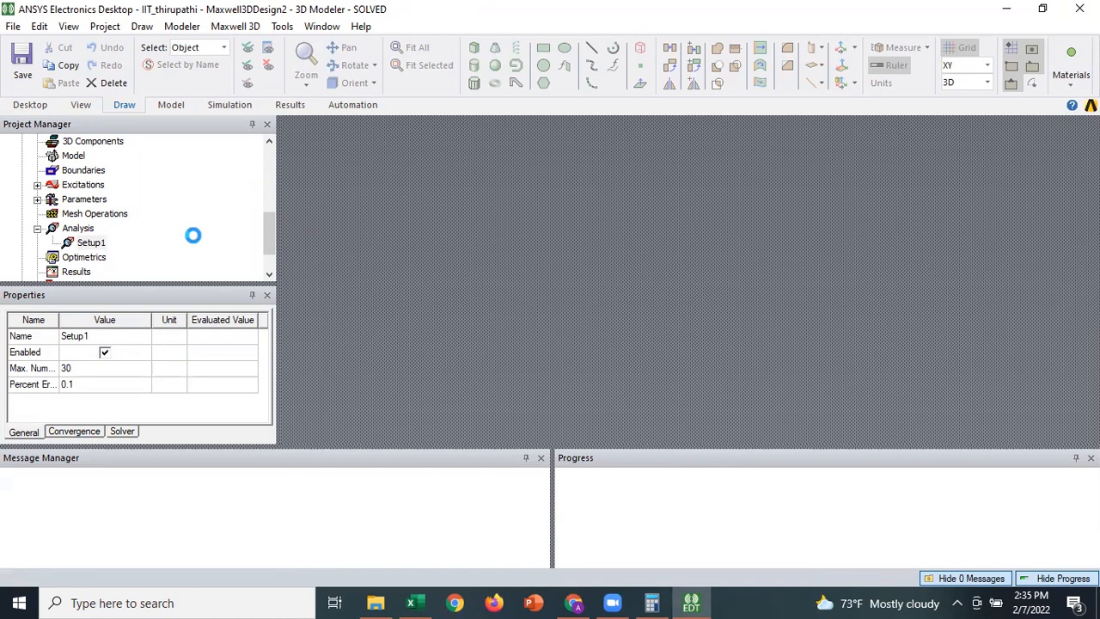
pyautogui.rightClick(651, 597)
pyautogui.click(647, 568)
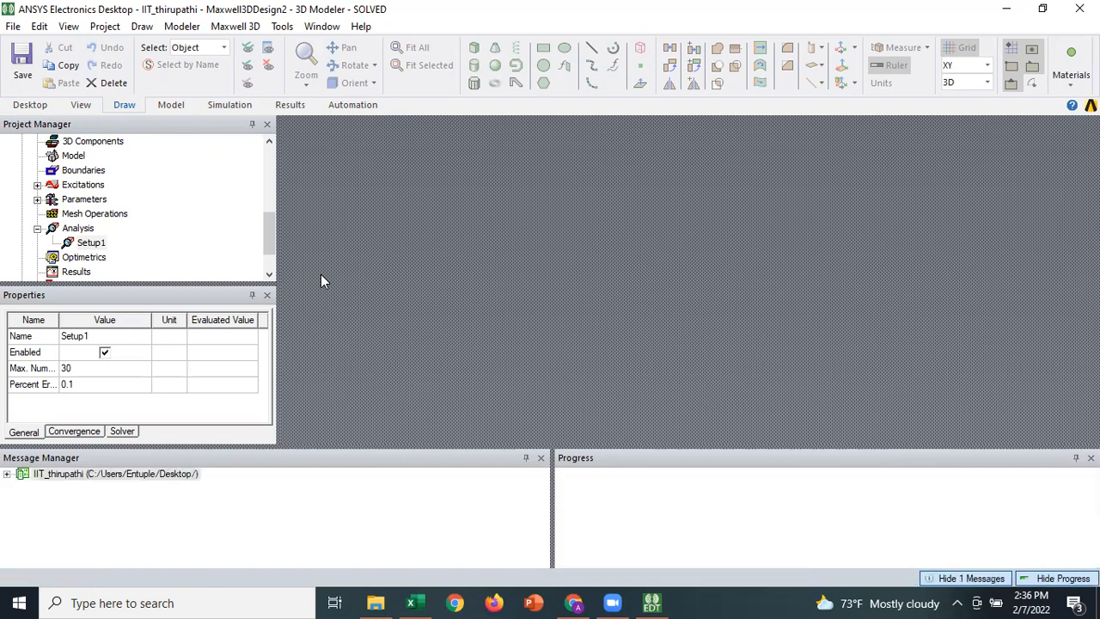
# Expand the simulation messages and review the Setup1 capacitance matrix in the solution data of Maxwell3DDesign2.
pyautogui.click(7, 474)
pyautogui.click(23, 487)
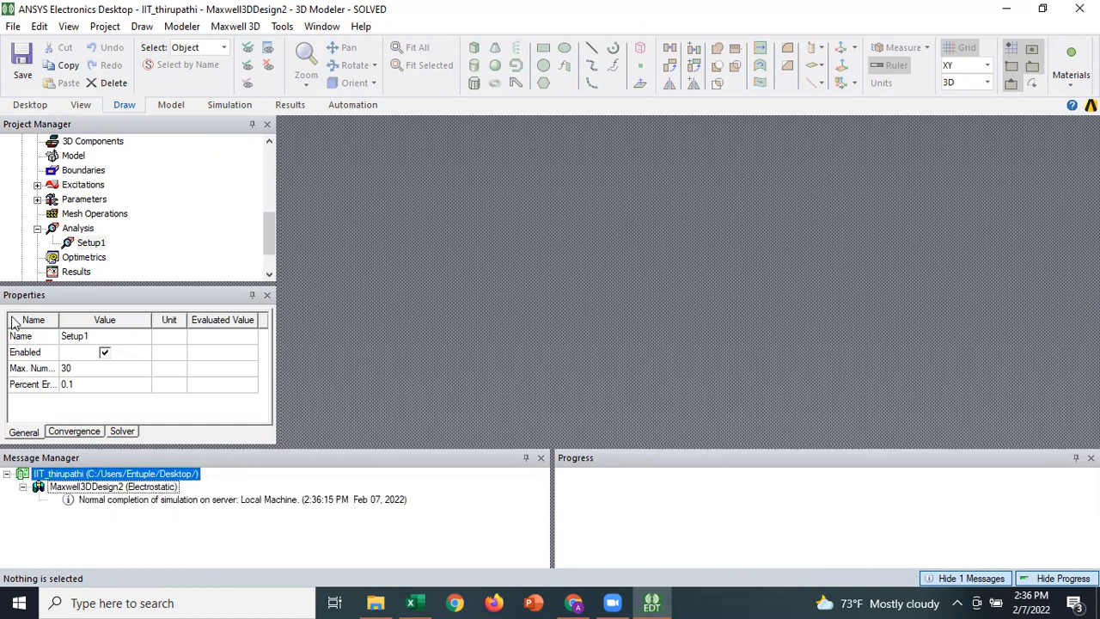
pyautogui.rightClick(85, 245)
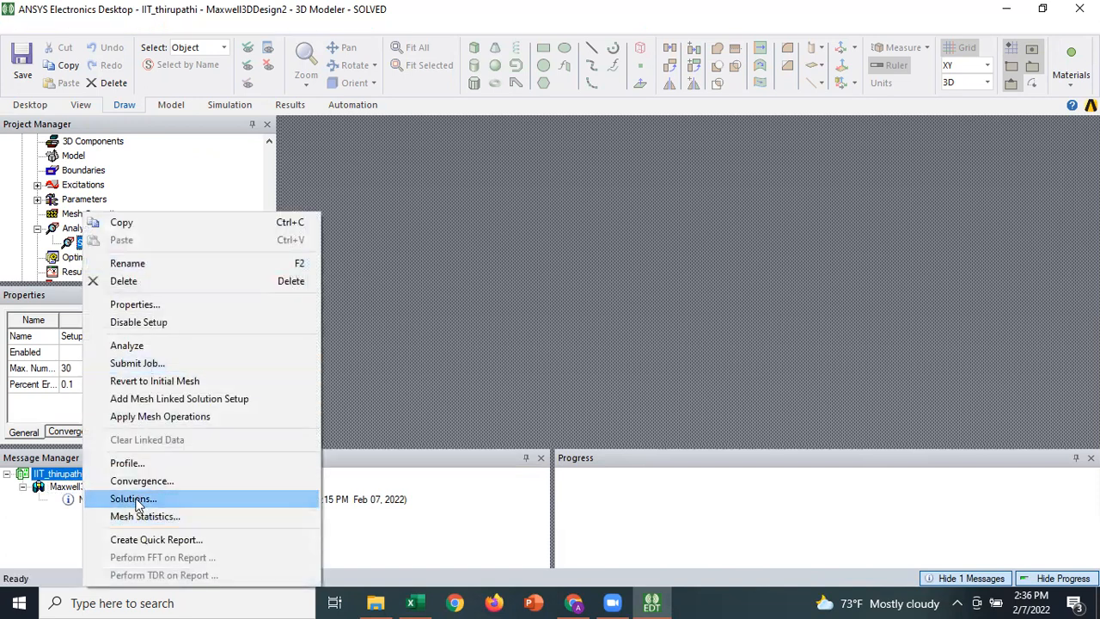
pyautogui.click(135, 502)
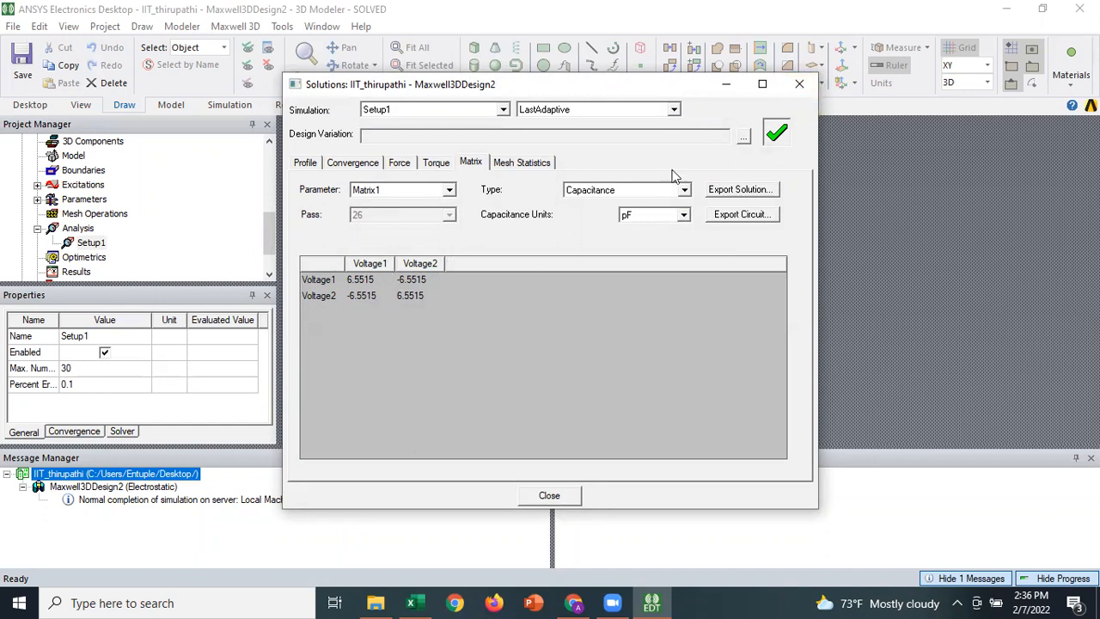
pyautogui.click(795, 86)
# Open the Maxwell3DDesign1 model and expand its project tree.
pyautogui.moveTo(265, 231)
pyautogui.mouseDown()
pyautogui.moveTo(263, 196)
pyautogui.moveTo(265, 230)
pyautogui.moveTo(263, 215)
pyautogui.mouseUp()
pyautogui.click(37, 170)
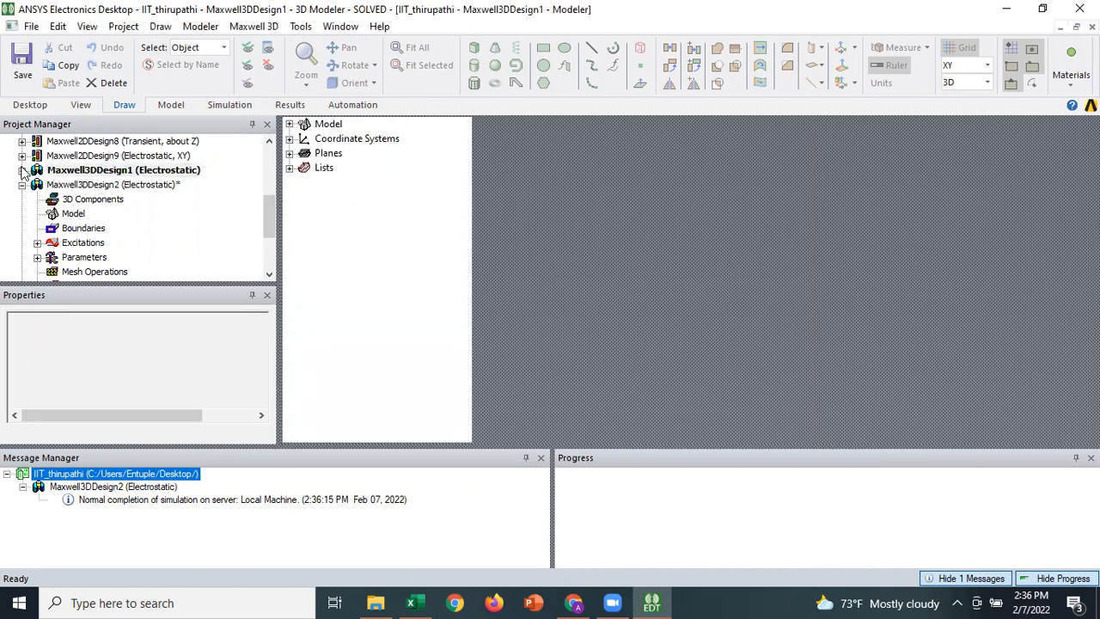
pyautogui.click(23, 171)
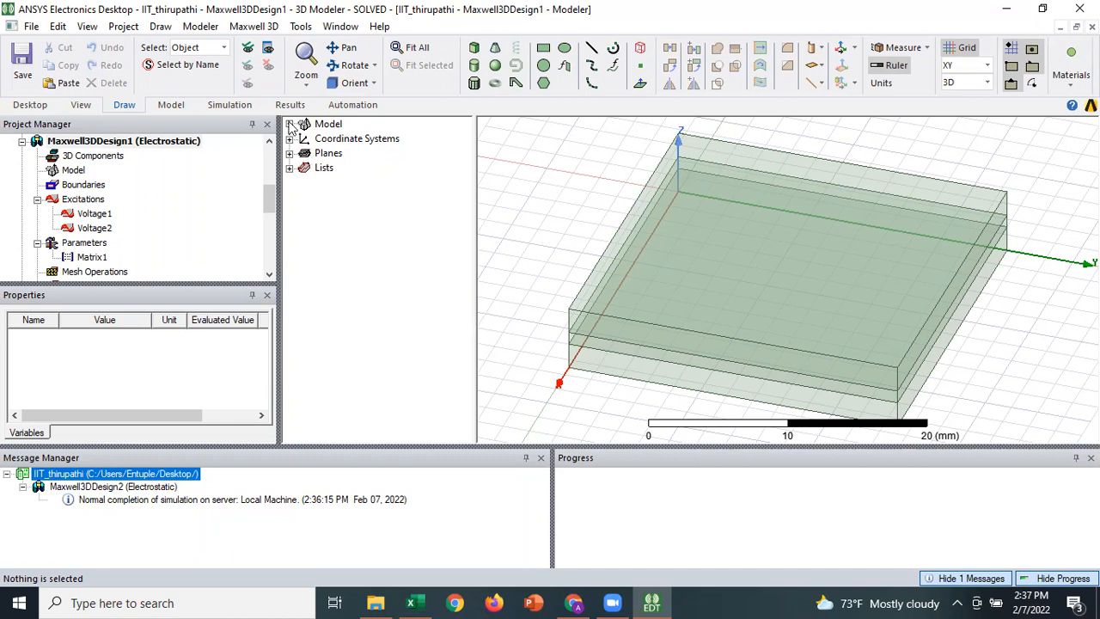
# Create a Mag_E field plot on the Global:XZ plane of Maxwell3DDesign1, using the Setup1 : LastAdaptive solution.
pyautogui.click(289, 153)
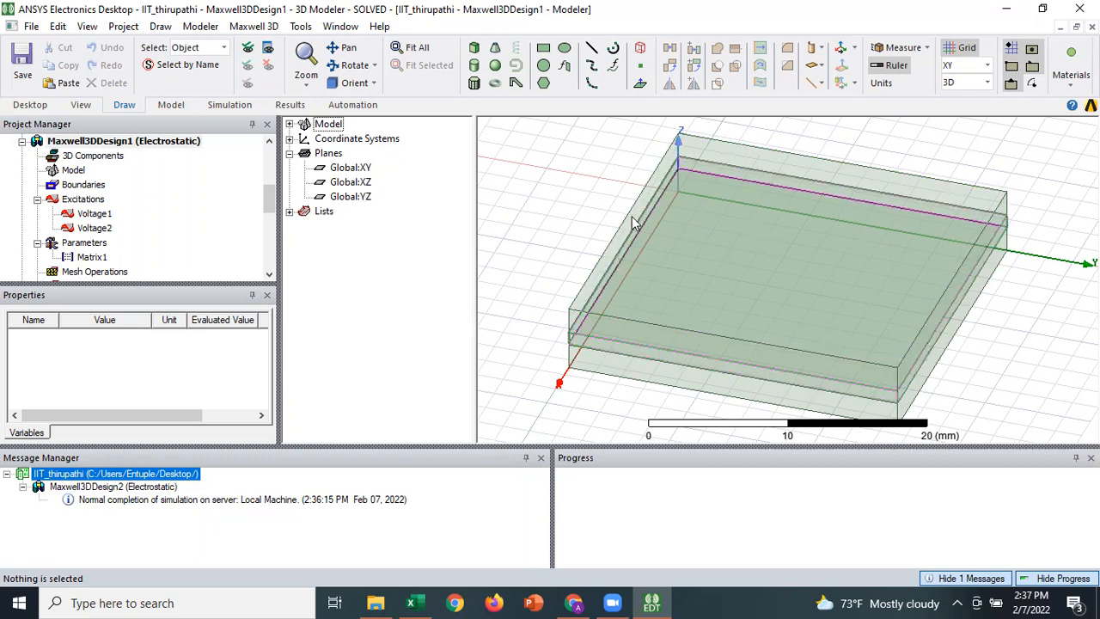
pyautogui.click(349, 184)
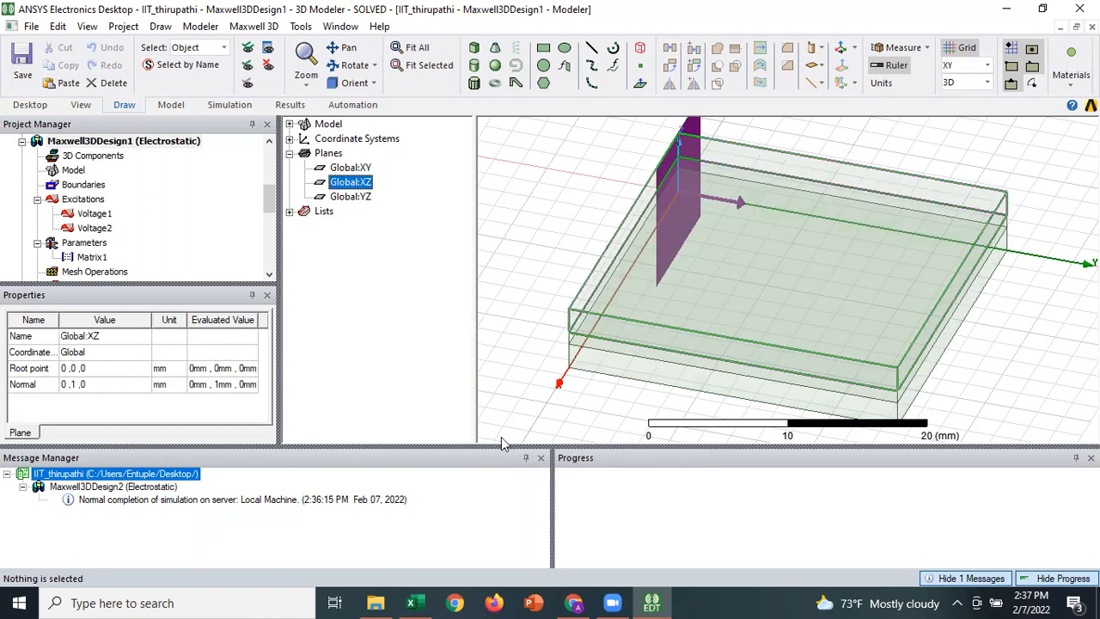
pyautogui.rightClick(516, 180)
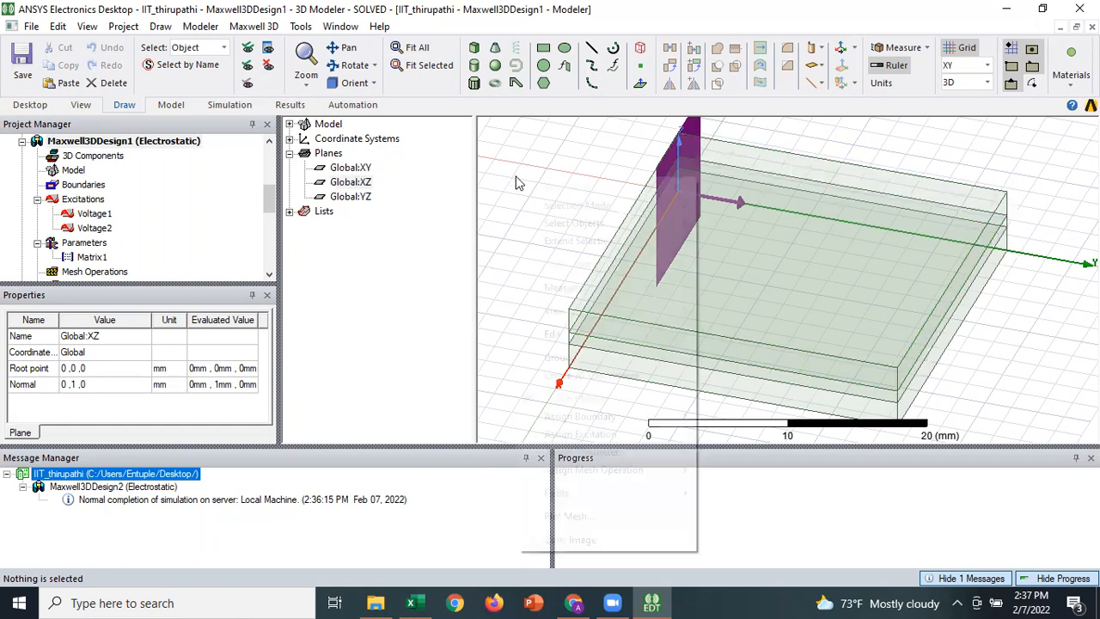
pyautogui.moveTo(584, 503)
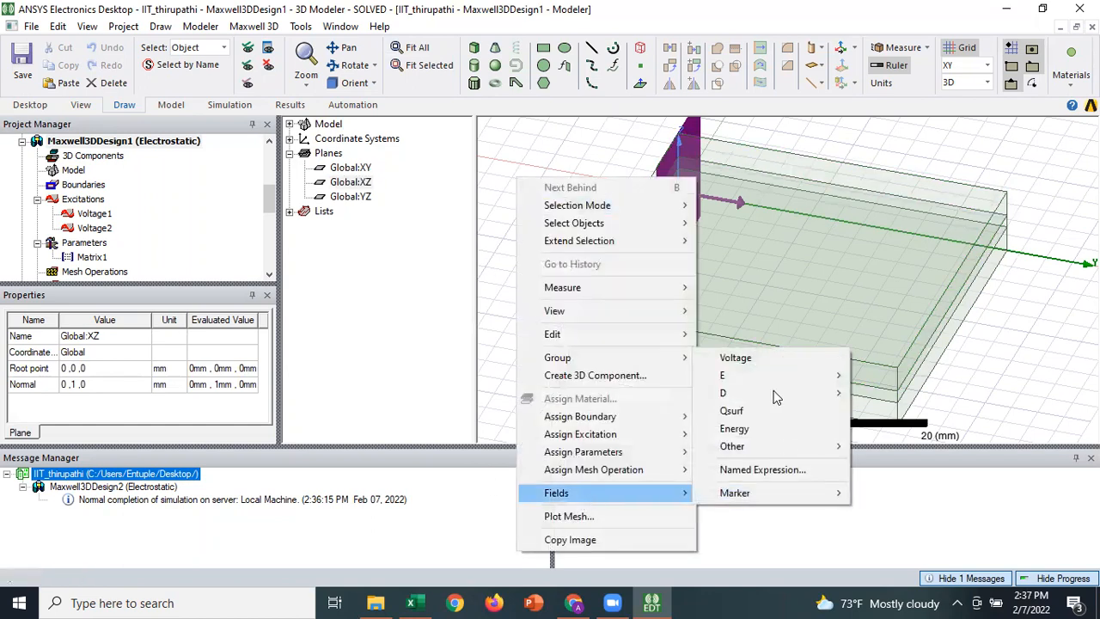
pyautogui.moveTo(773, 378)
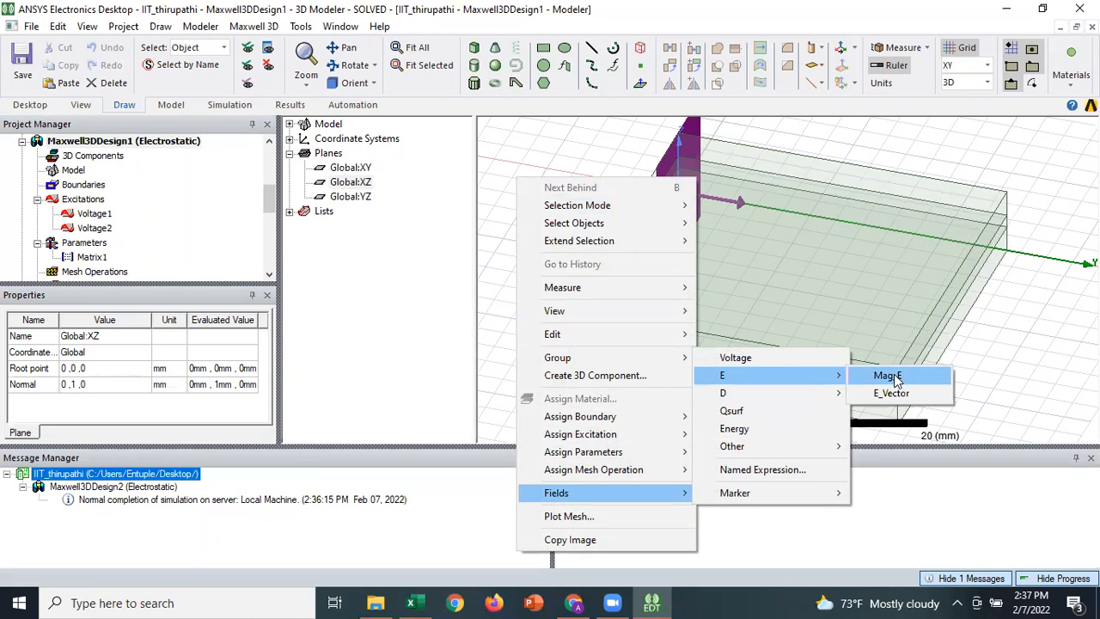
pyautogui.click(889, 377)
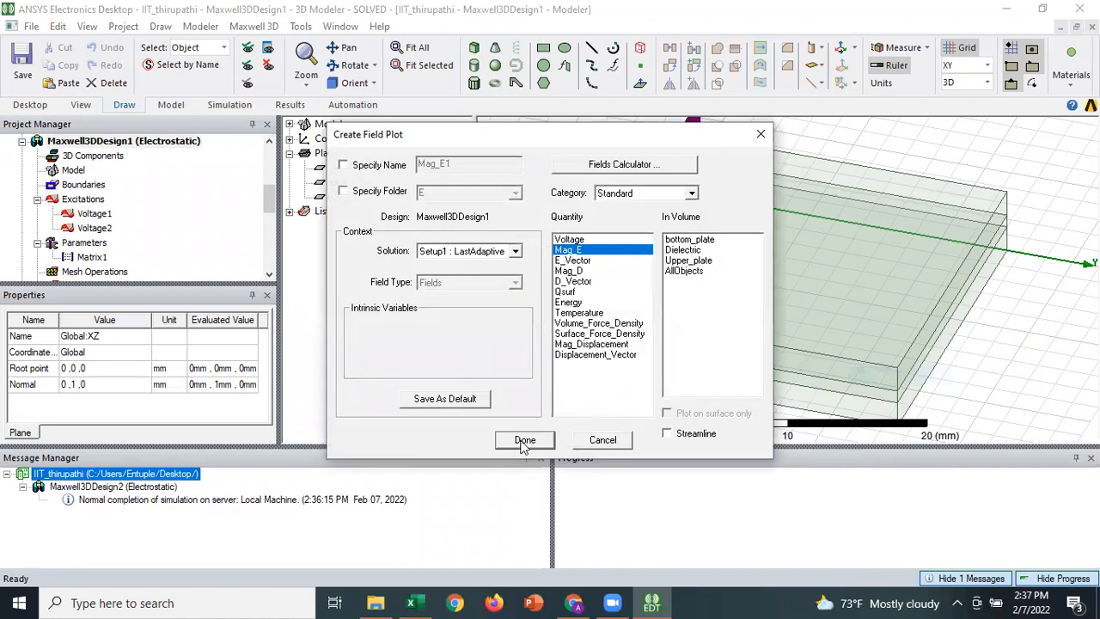
pyautogui.click(522, 440)
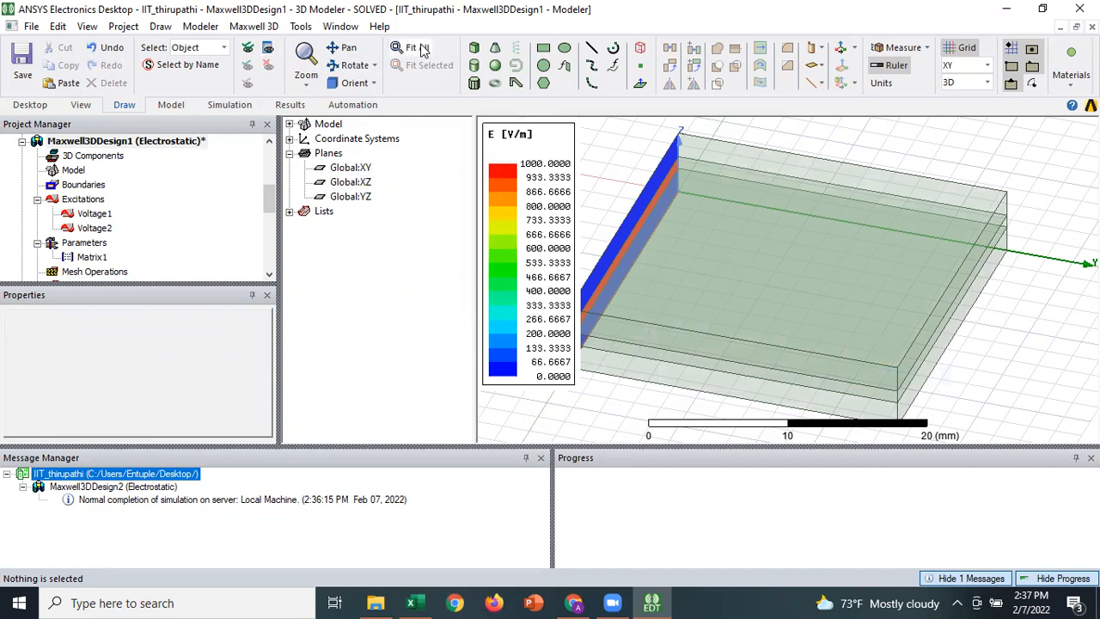
# Create a second Mag_E field plot on the Global:YZ plane of Maxwell3DDesign1 from Setup1 : LastAdaptive.
pyautogui.click(306, 55)
pyautogui.moveTo(811, 237); pyautogui.dragTo(815, 208)
pyautogui.moveTo(766, 276); pyautogui.dragTo(637, 314)
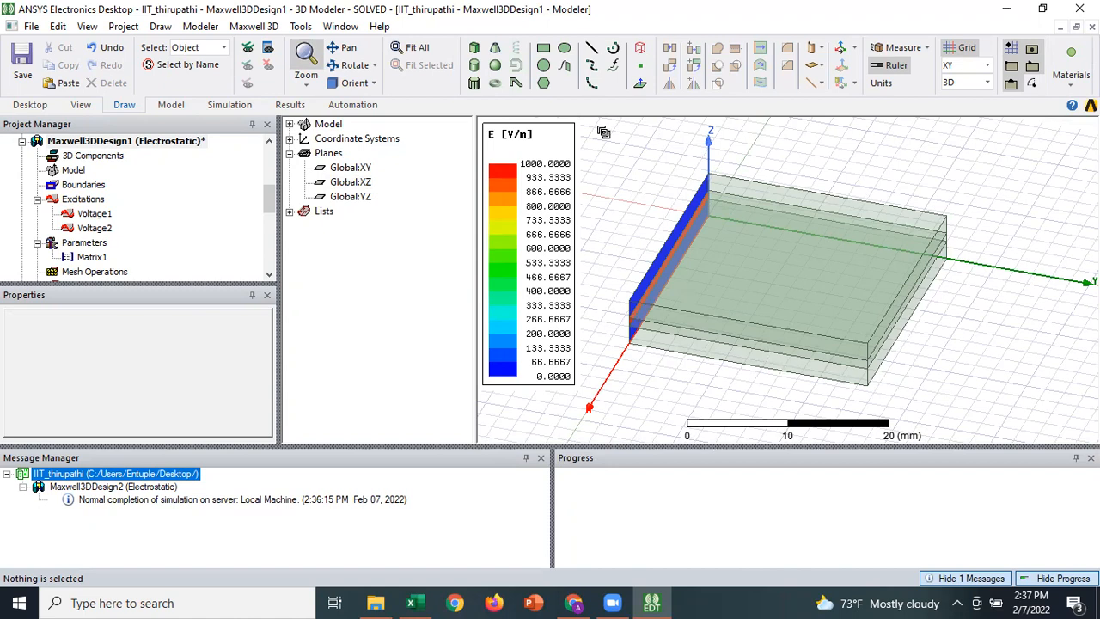
pyautogui.click(342, 201)
pyautogui.rightClick(339, 199)
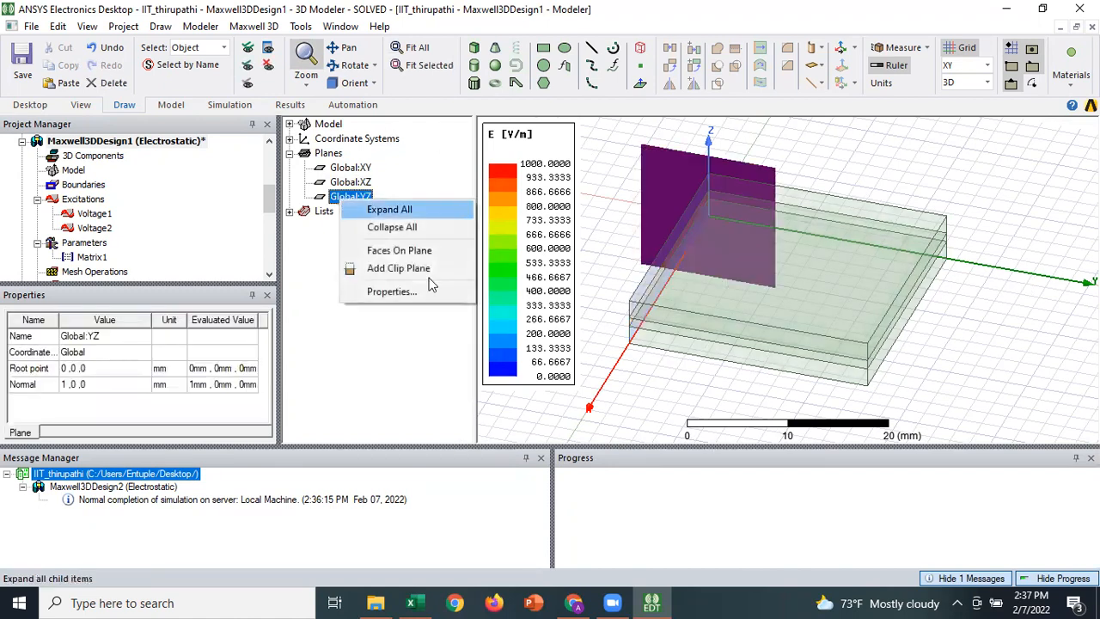
pyautogui.rightClick(593, 221)
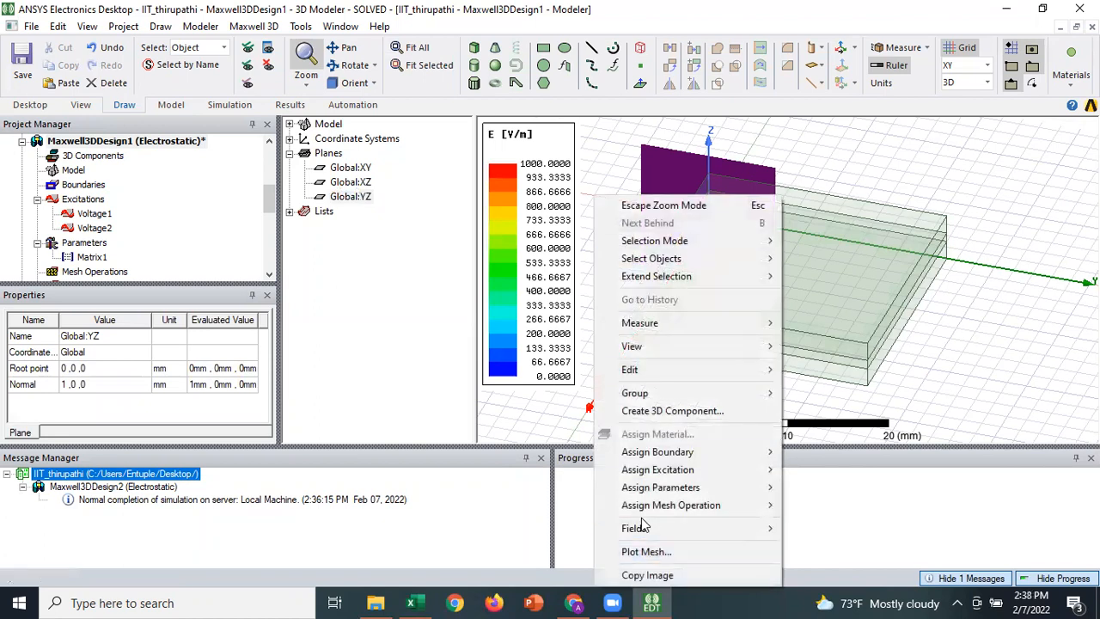
pyautogui.moveTo(642, 528)
pyautogui.moveTo(828, 413)
pyautogui.click(969, 412)
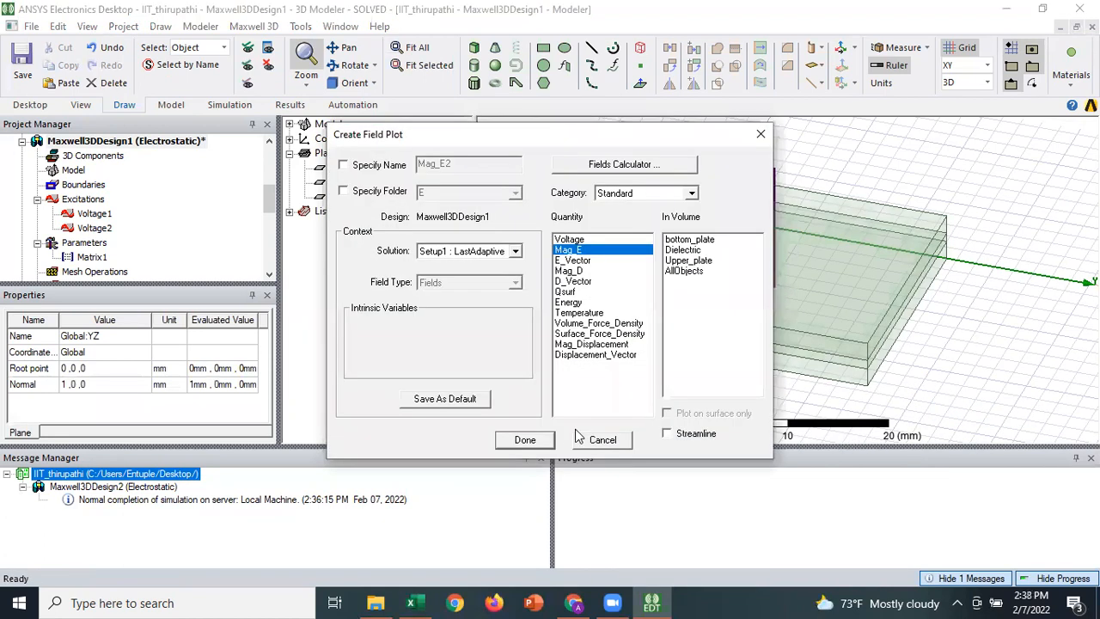
pyautogui.click(526, 439)
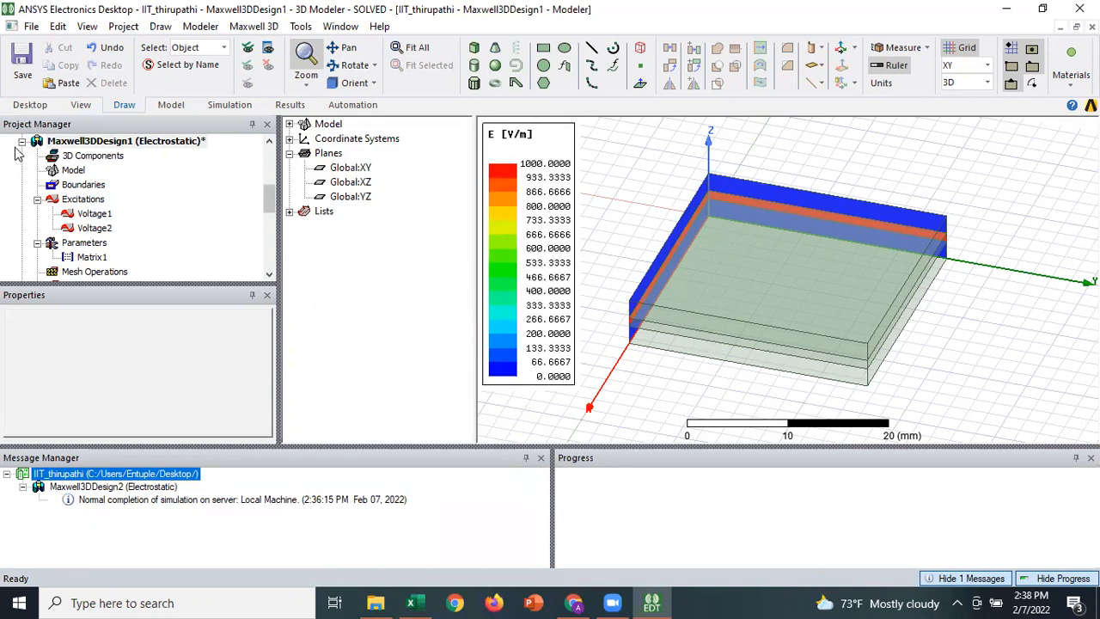
# Open the Maxwell3DDesign2 model from the project tree.
pyautogui.moveTo(269, 201); pyautogui.dragTo(271, 237)
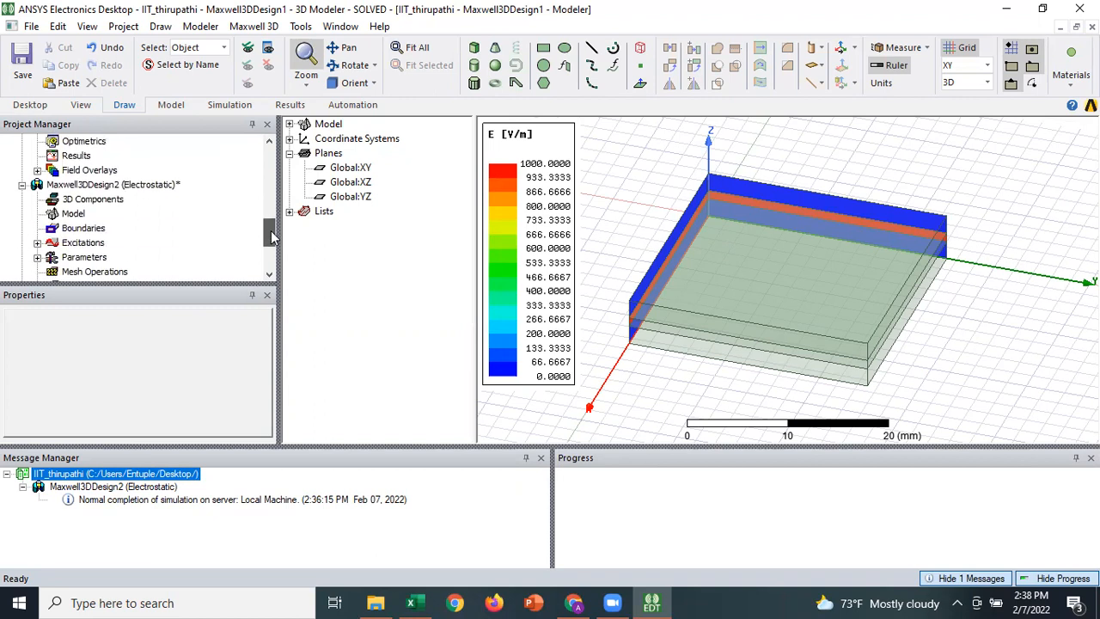
pyautogui.click(47, 186)
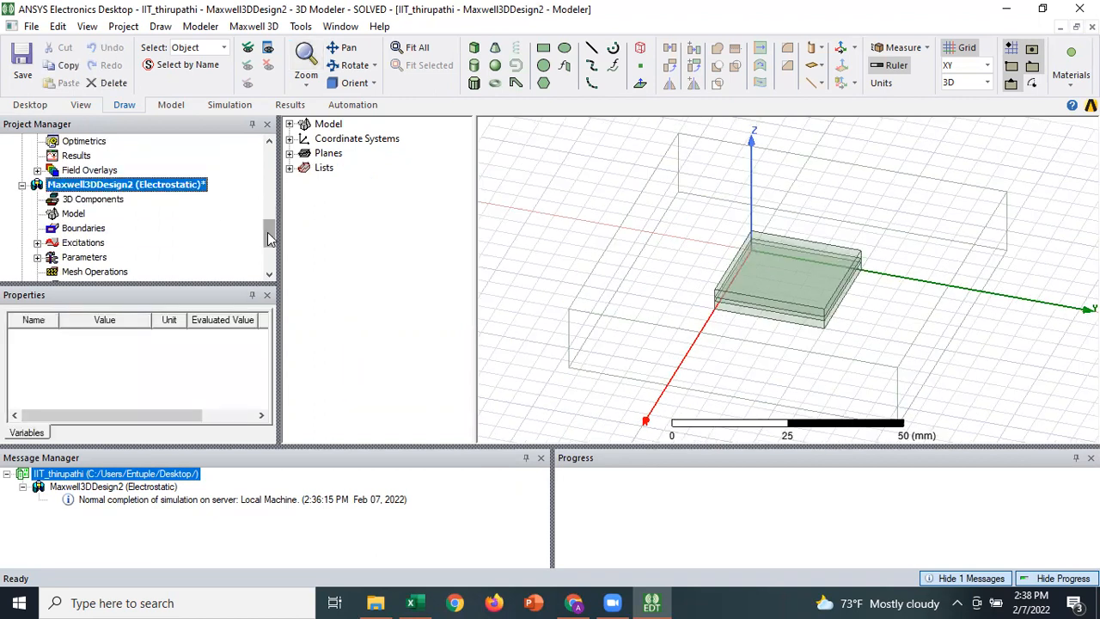
pyautogui.moveTo(269, 237); pyautogui.dragTo(269, 247)
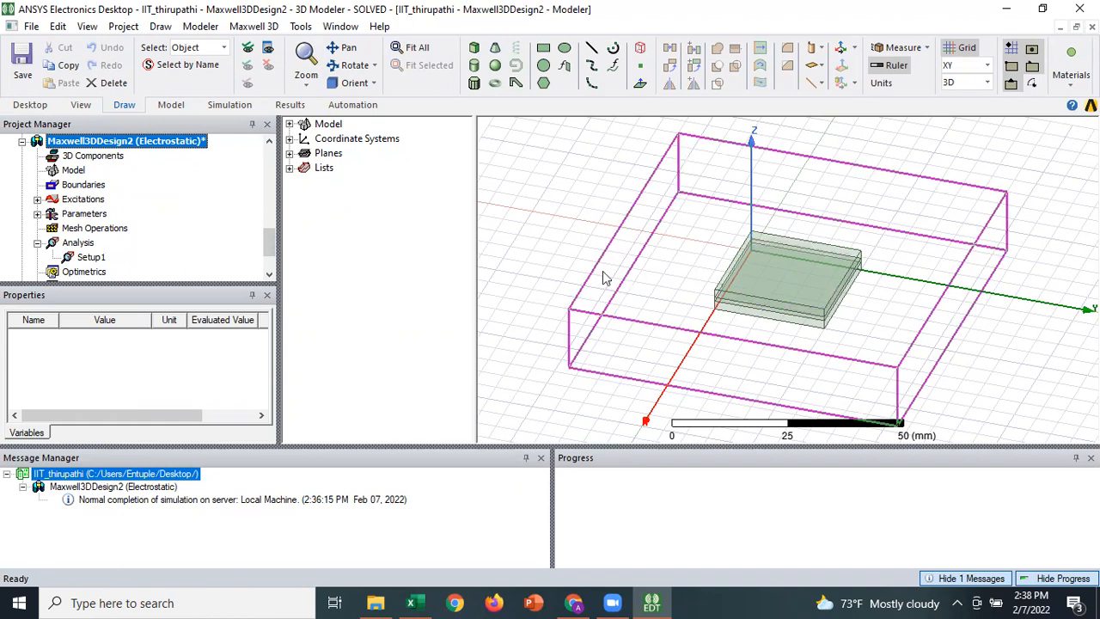
# Create a Mag_E field plot on the Global:XZ plane of Maxwell3DDesign2.
pyautogui.click(289, 153)
pyautogui.click(337, 169)
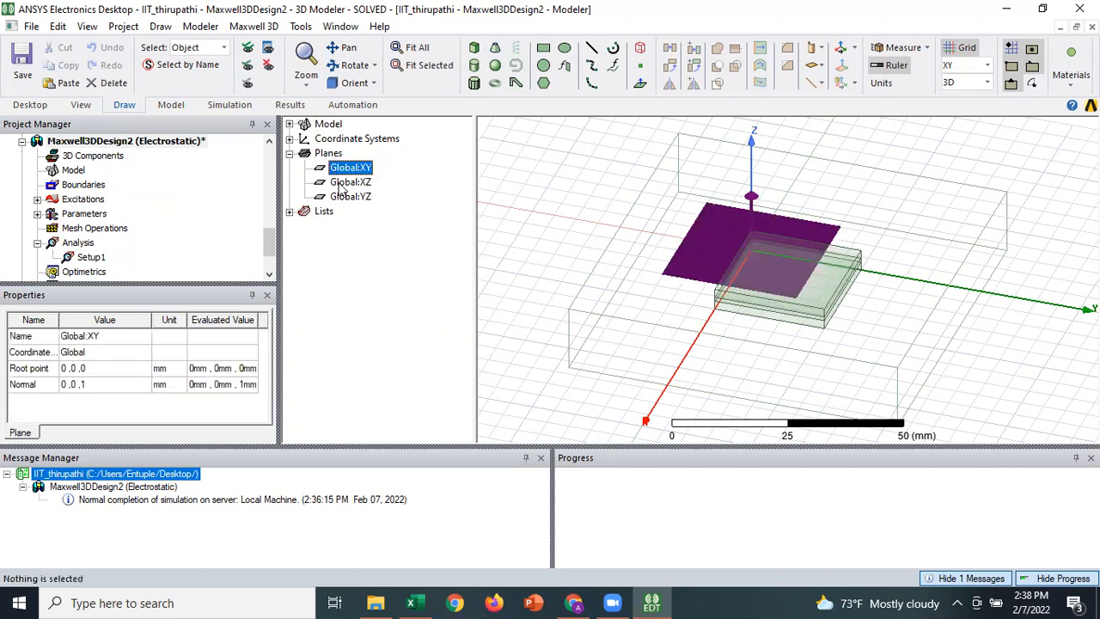
pyautogui.click(348, 183)
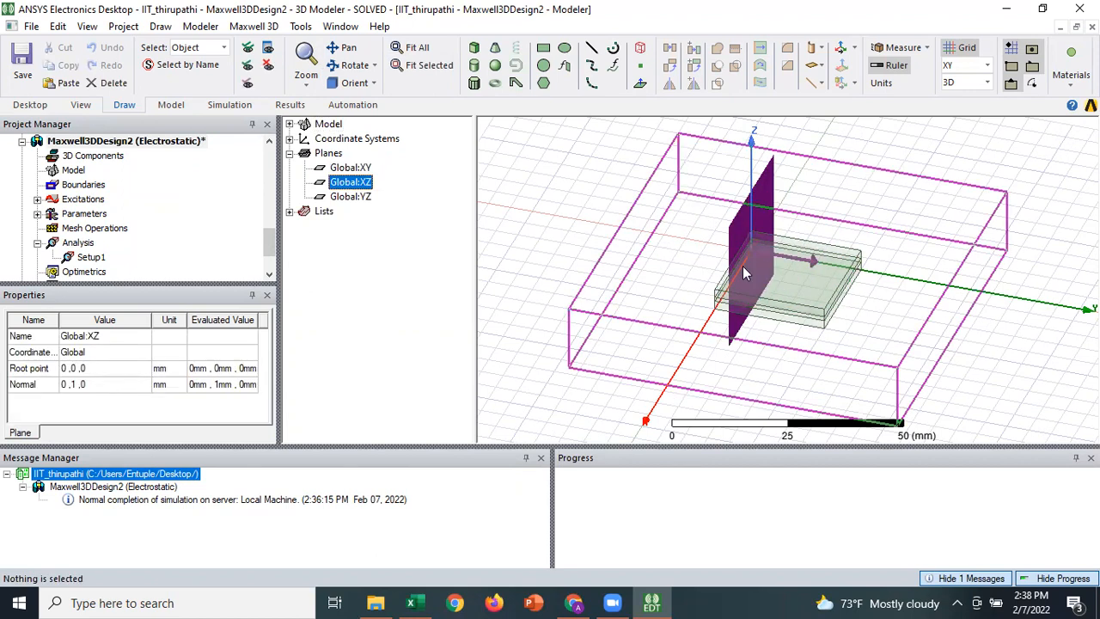
pyautogui.rightClick(539, 177)
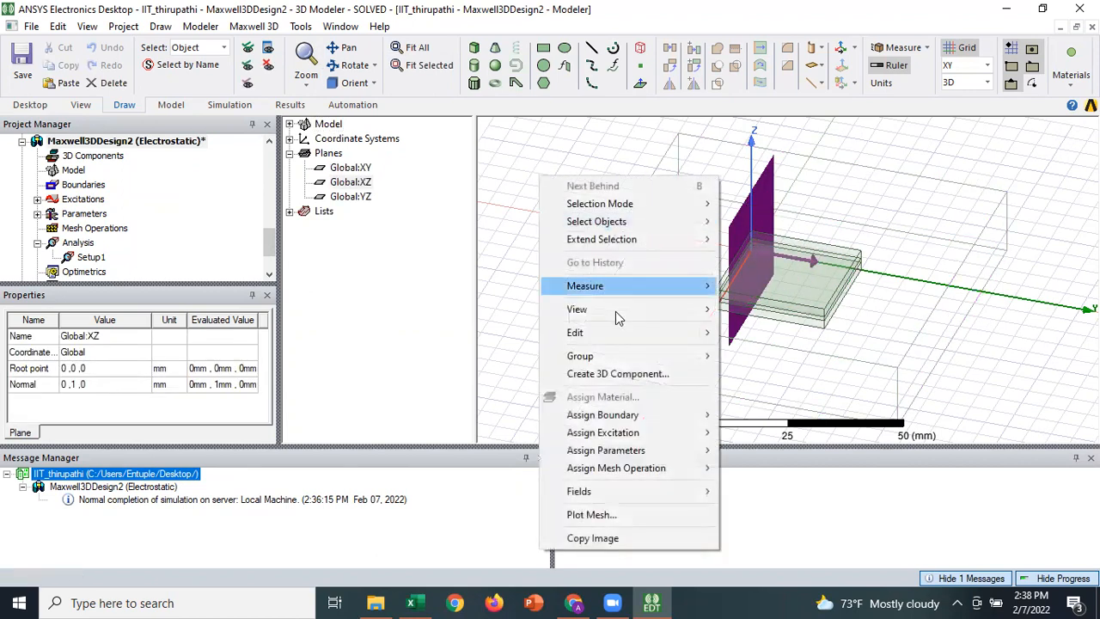
pyautogui.moveTo(643, 490)
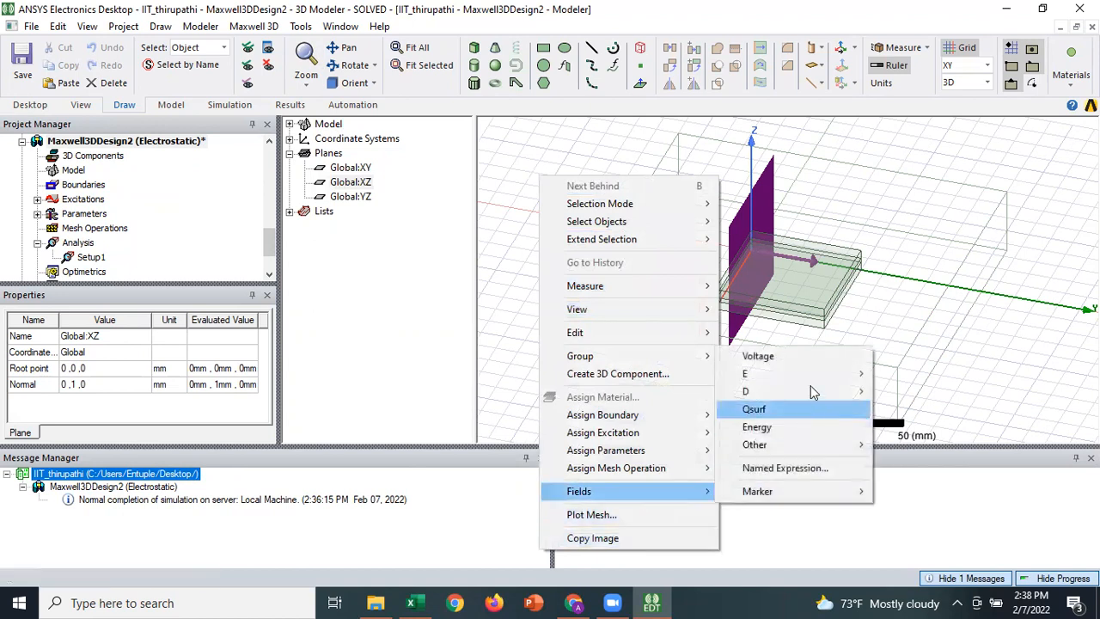
pyautogui.moveTo(810, 378)
pyautogui.click(907, 373)
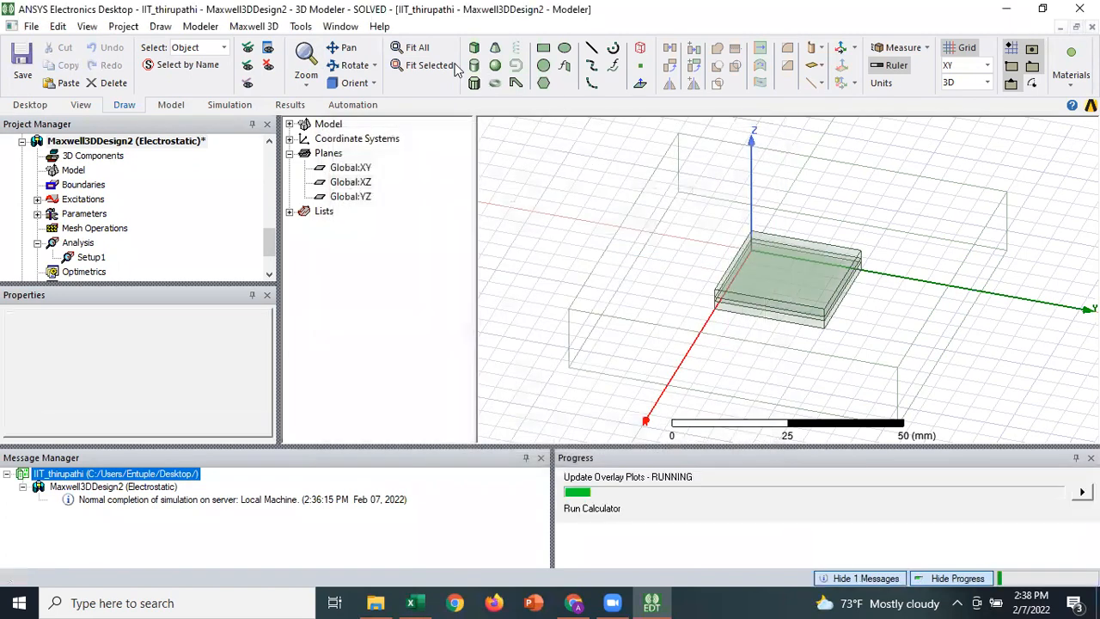
# Create a second Mag_E field plot on the Global:YZ plane of Maxwell3DDesign2, using the Setup1 : LastAdaptive solution.
pyautogui.click(303, 83)
pyautogui.click(348, 116)
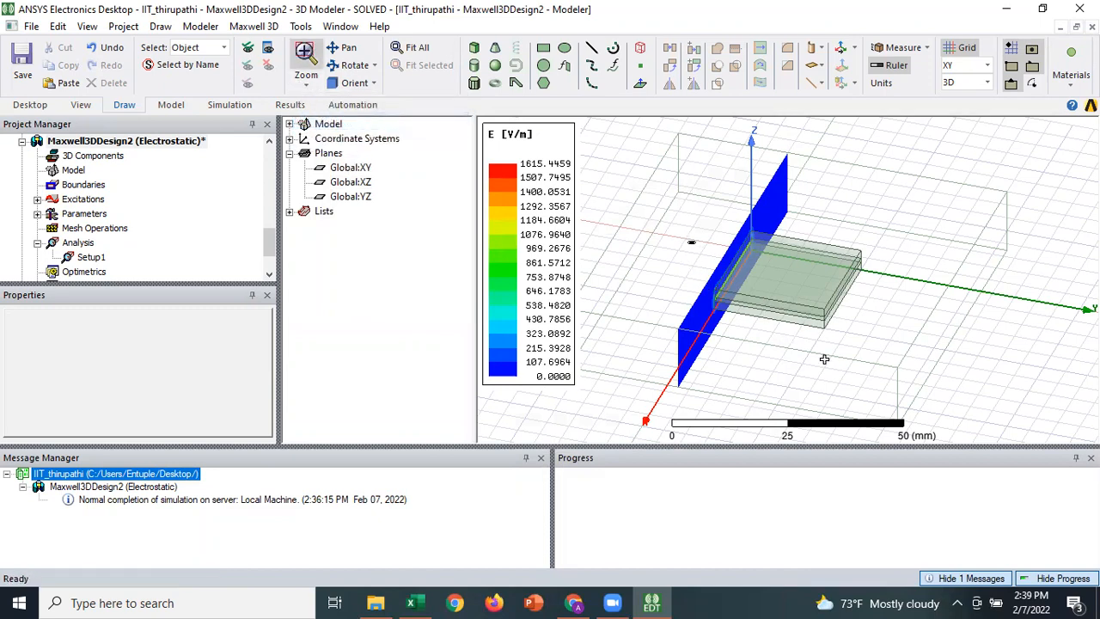
pyautogui.scroll(3, 779, 315)
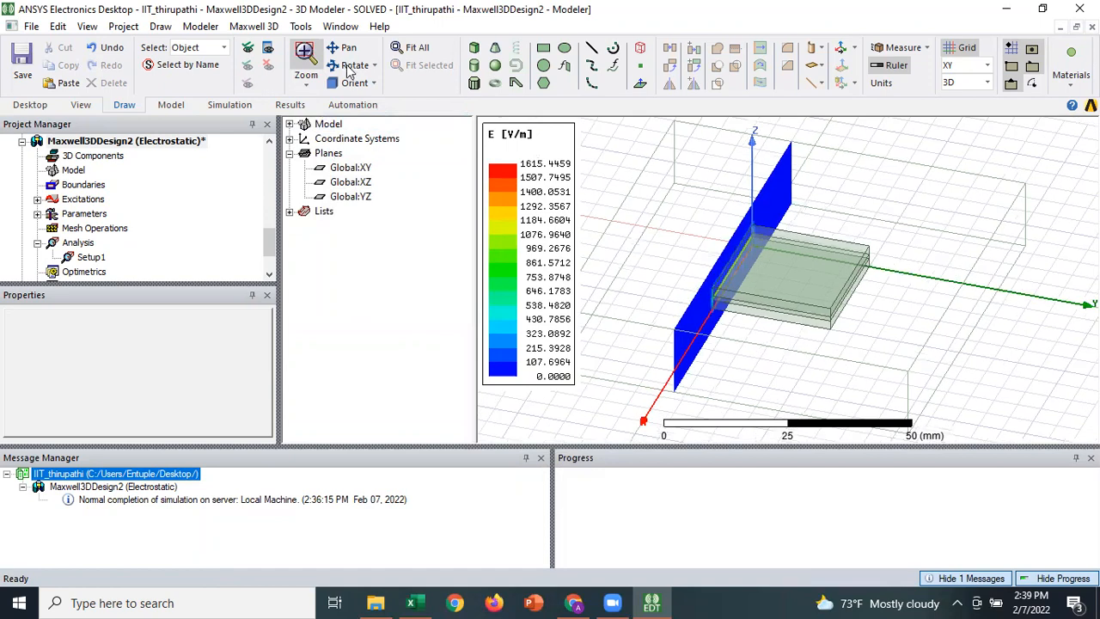
pyautogui.scroll(4, 558, 177)
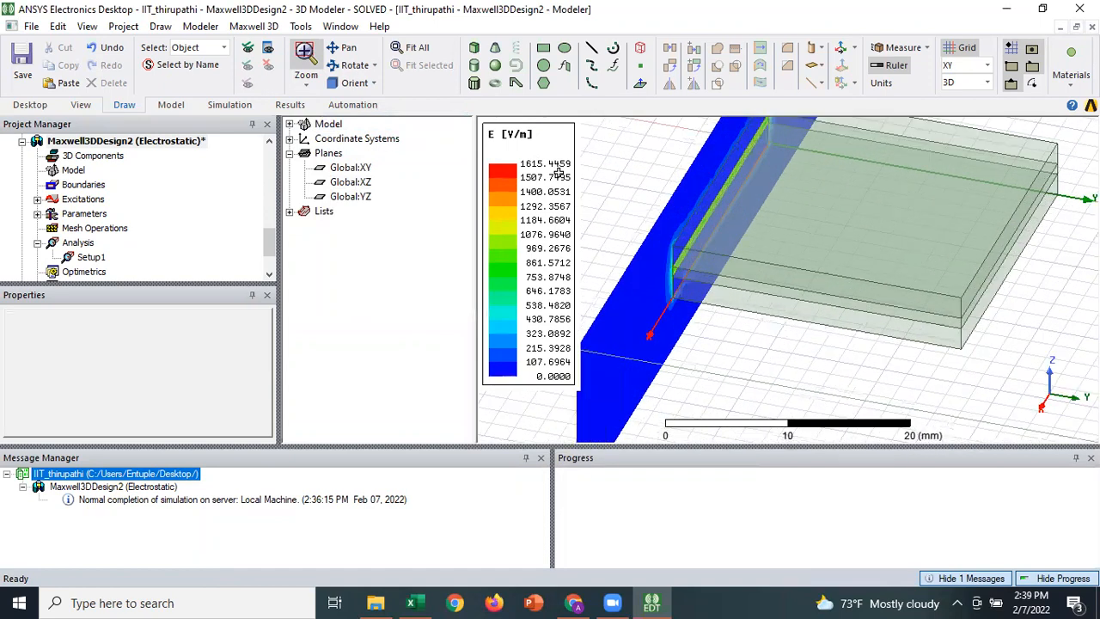
pyautogui.click(344, 197)
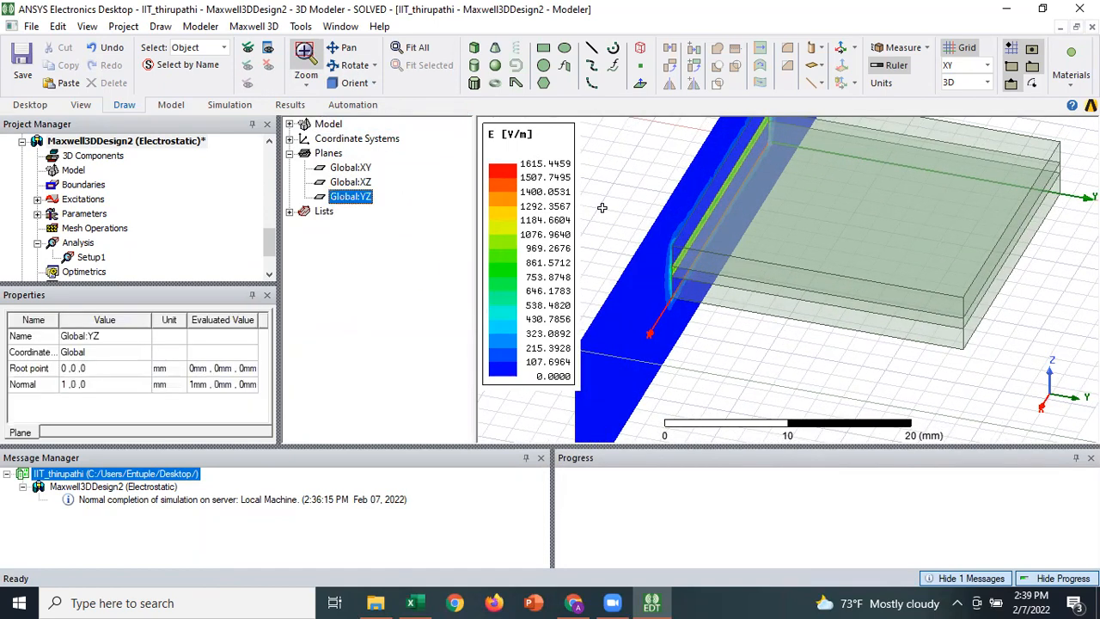
pyautogui.rightClick(627, 182)
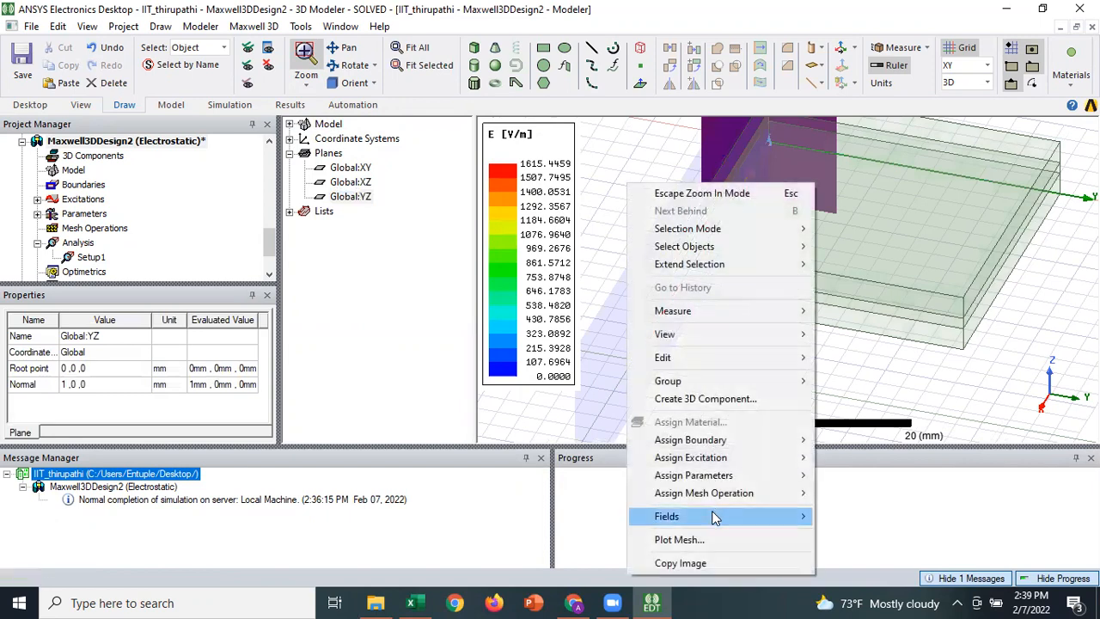
pyautogui.moveTo(713, 515)
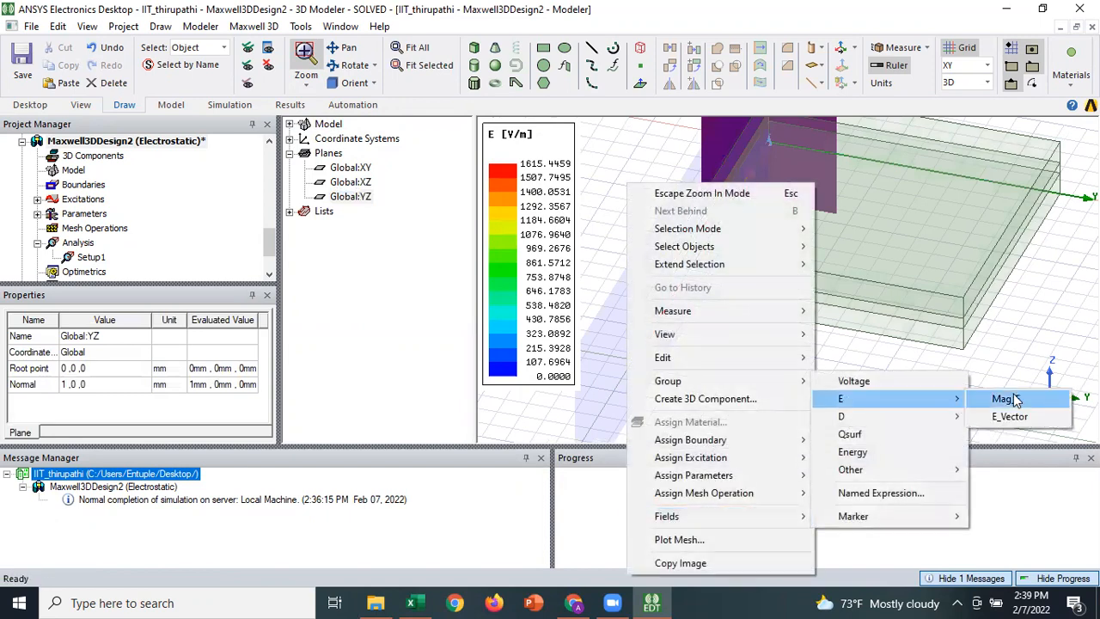
pyautogui.click(990, 398)
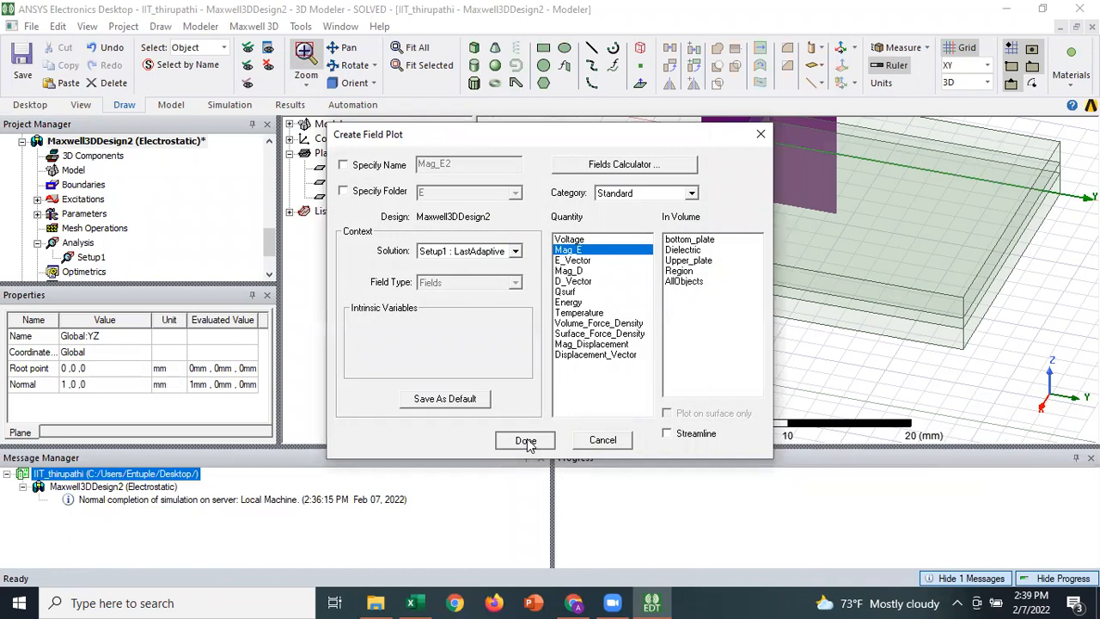
pyautogui.click(526, 435)
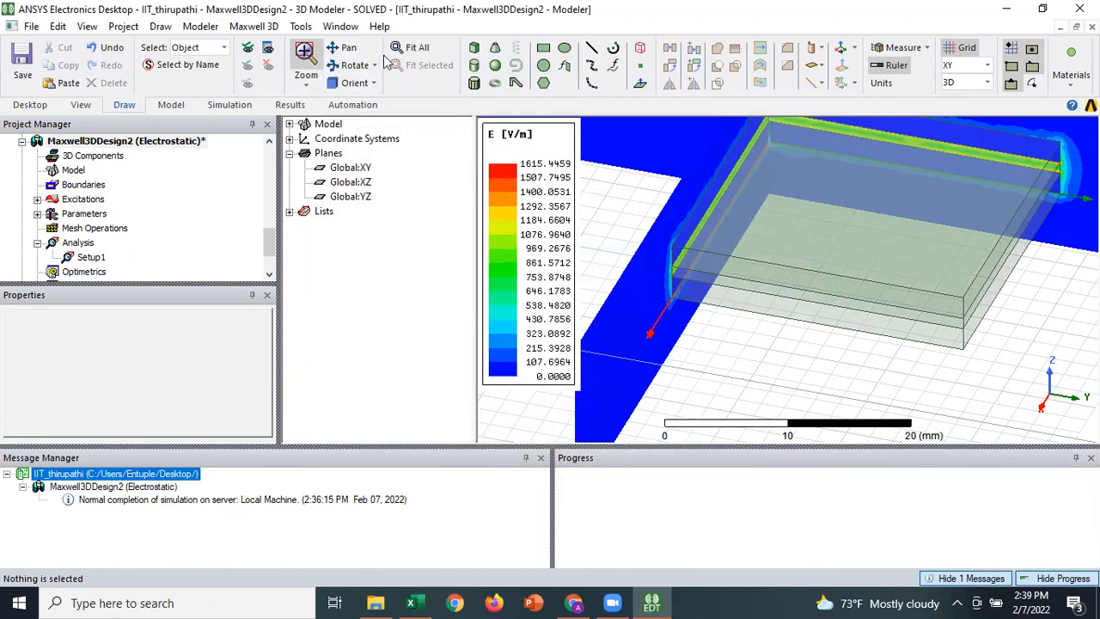
# Examine the electric field distribution on both planes around the capacitor plates' edges and the dielectric from several angles.
pyautogui.click(412, 48)
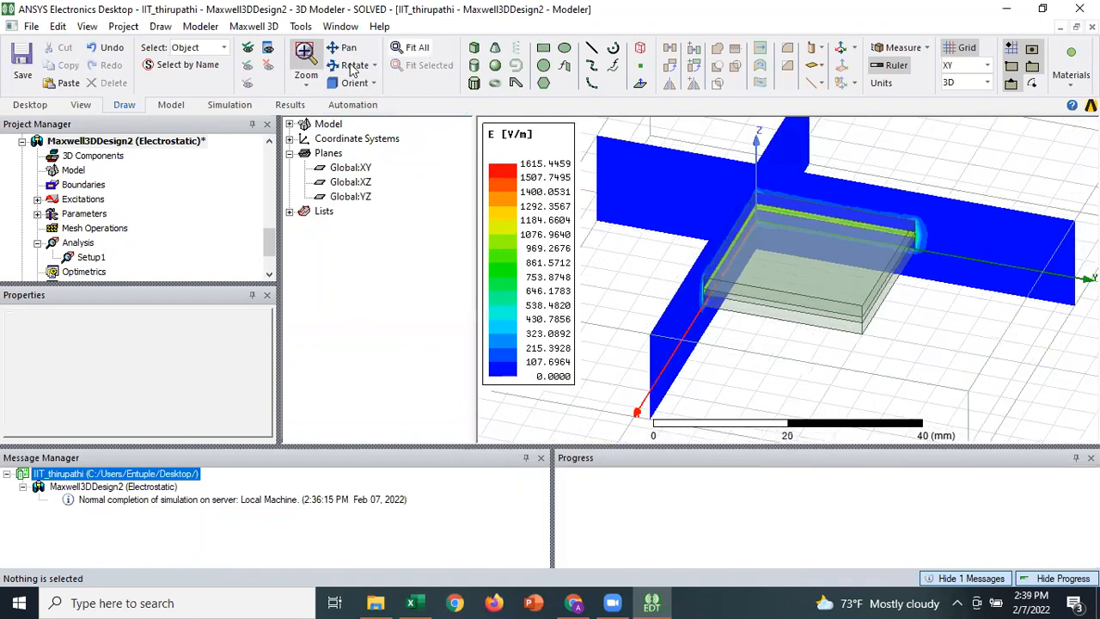
pyautogui.keyDown('alt'); pyautogui.moveTo(679, 251); pyautogui.dragTo(725, 225); pyautogui.keyUp('alt')
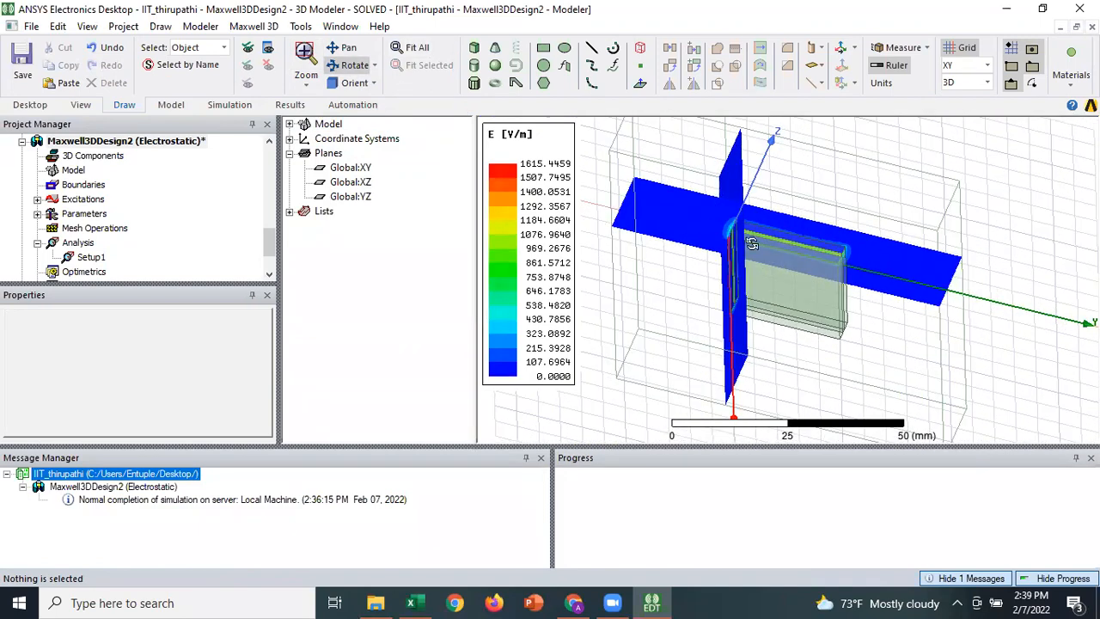
pyautogui.keyDown('alt'); pyautogui.moveTo(837, 281); pyautogui.dragTo(821, 251); pyautogui.keyUp('alt')
pyautogui.click(309, 82)
pyautogui.click(313, 121)
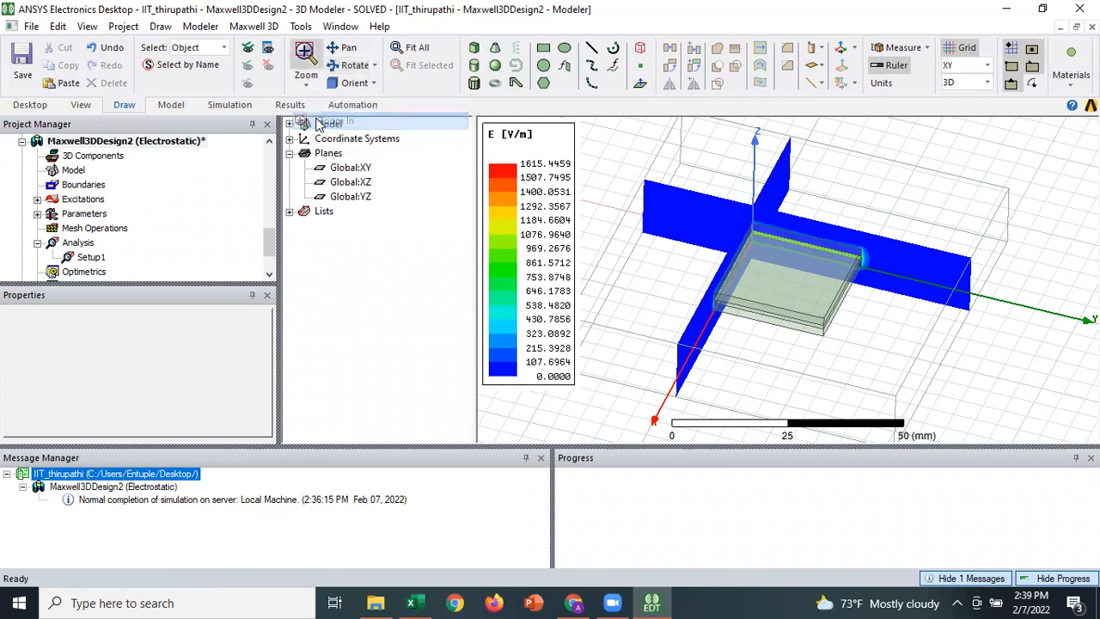
pyautogui.click(306, 86)
pyautogui.click(328, 102)
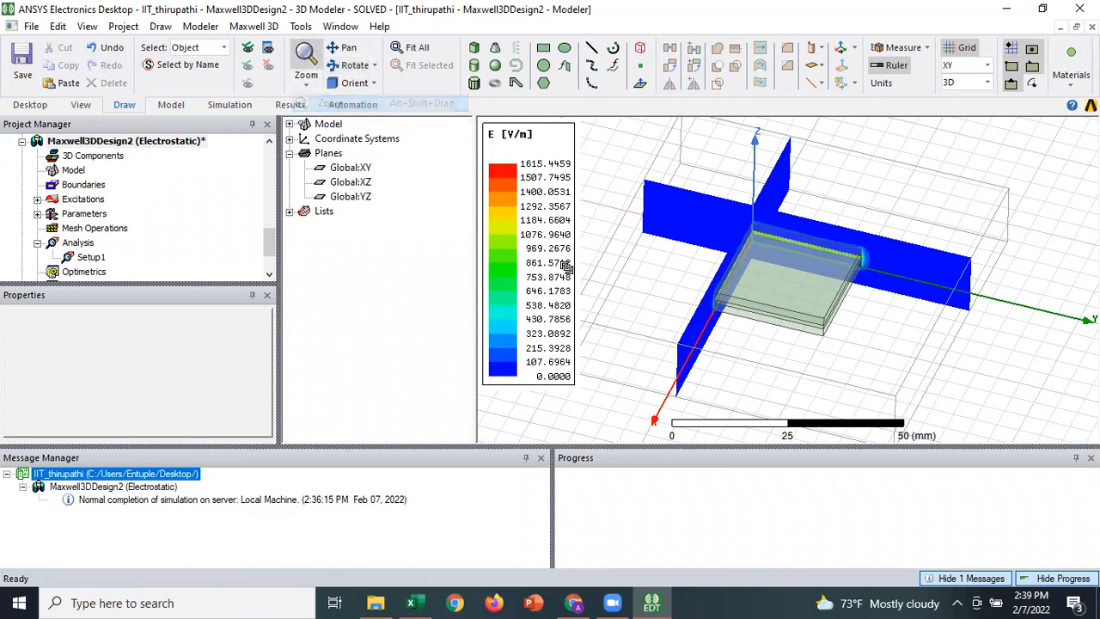
pyautogui.moveTo(674, 266); pyautogui.dragTo(1063, 196)
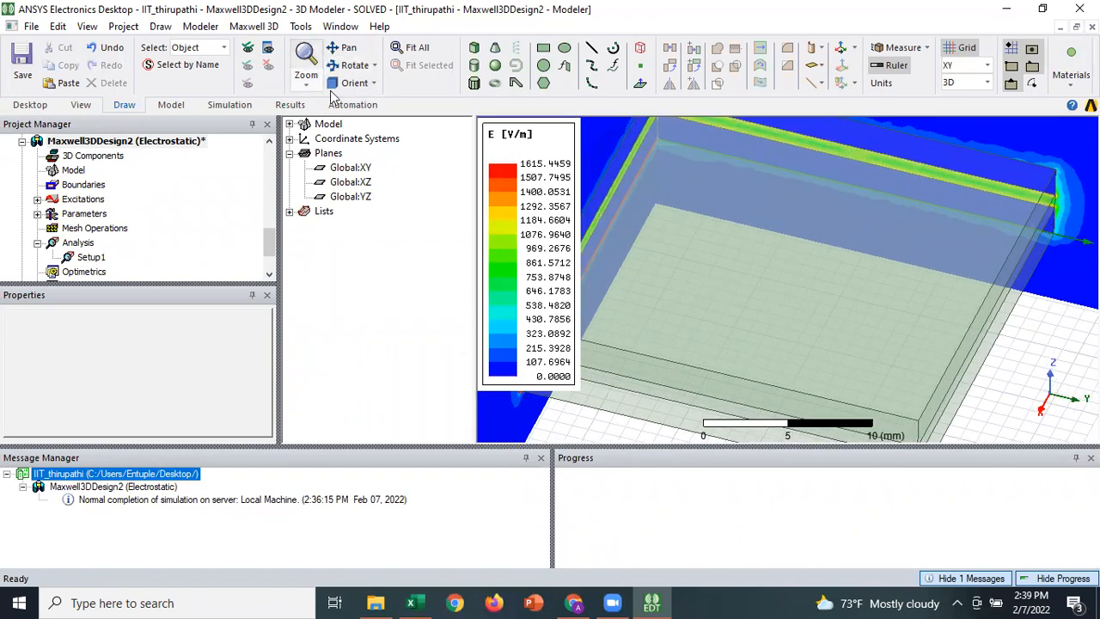
pyautogui.click(352, 65)
pyautogui.moveTo(845, 282); pyautogui.dragTo(387, 65)
pyautogui.click(348, 49)
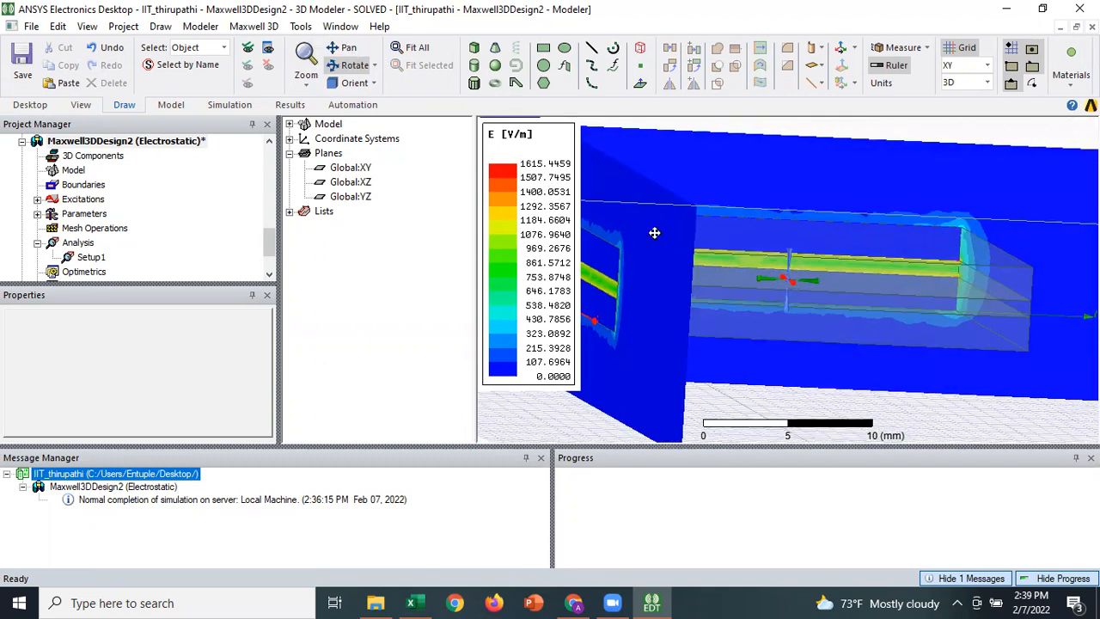
pyautogui.moveTo(781, 248); pyautogui.dragTo(941, 264)
pyautogui.moveTo(756, 294); pyautogui.dragTo(800, 299)
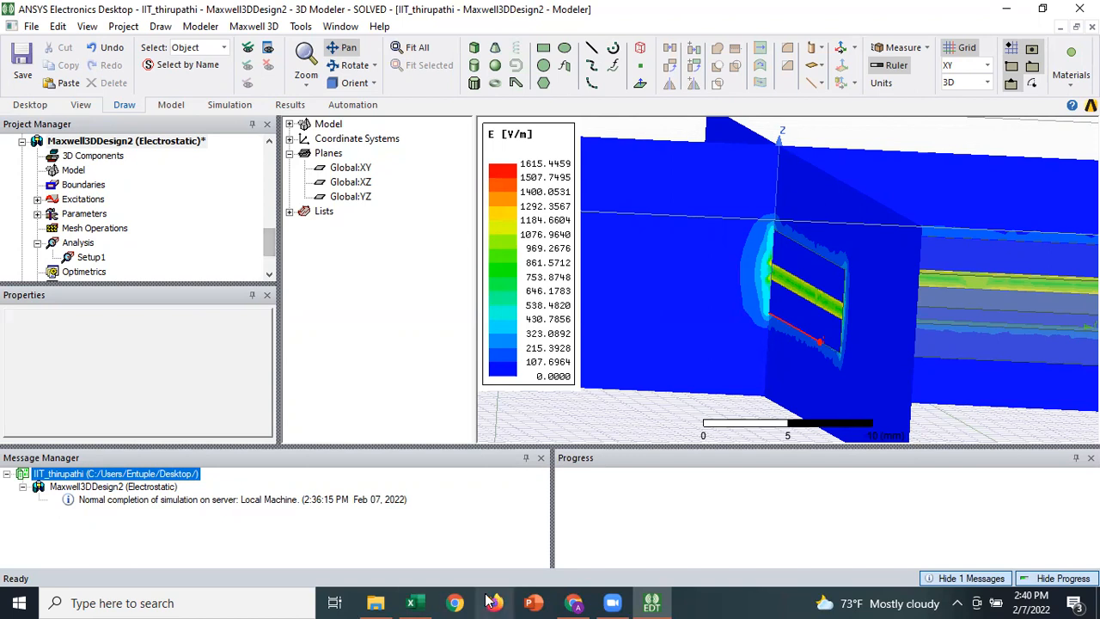
# Switch to Gmail in the browser, read the requested demonstration topics in the thread's first email, and return to ANSYS Electronics Desktop.
pyautogui.click(573, 602)
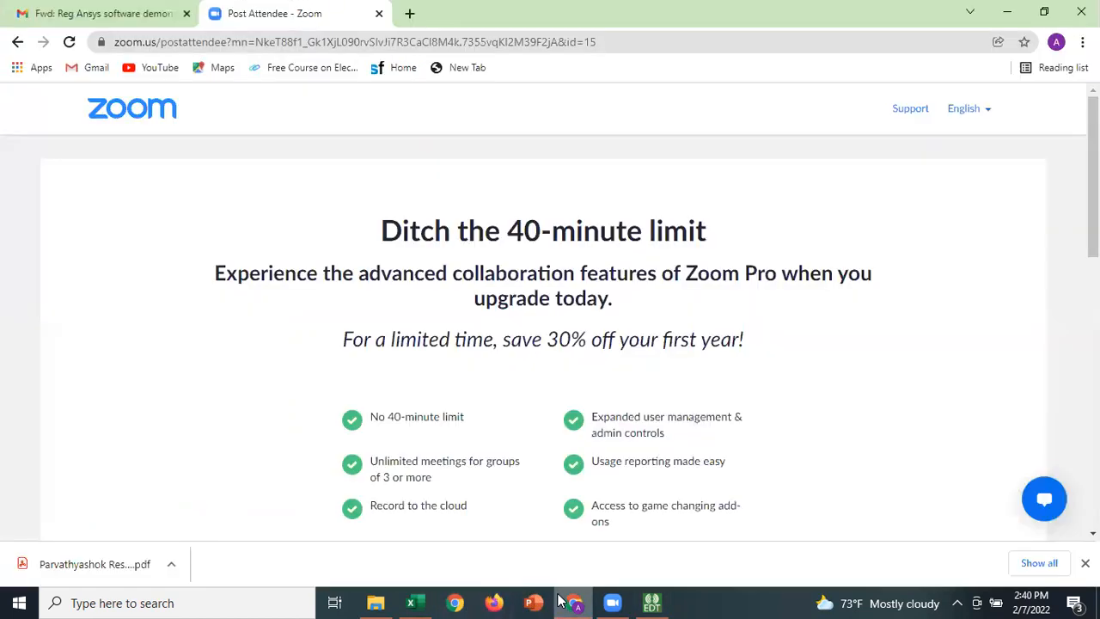
pyautogui.click(122, 9)
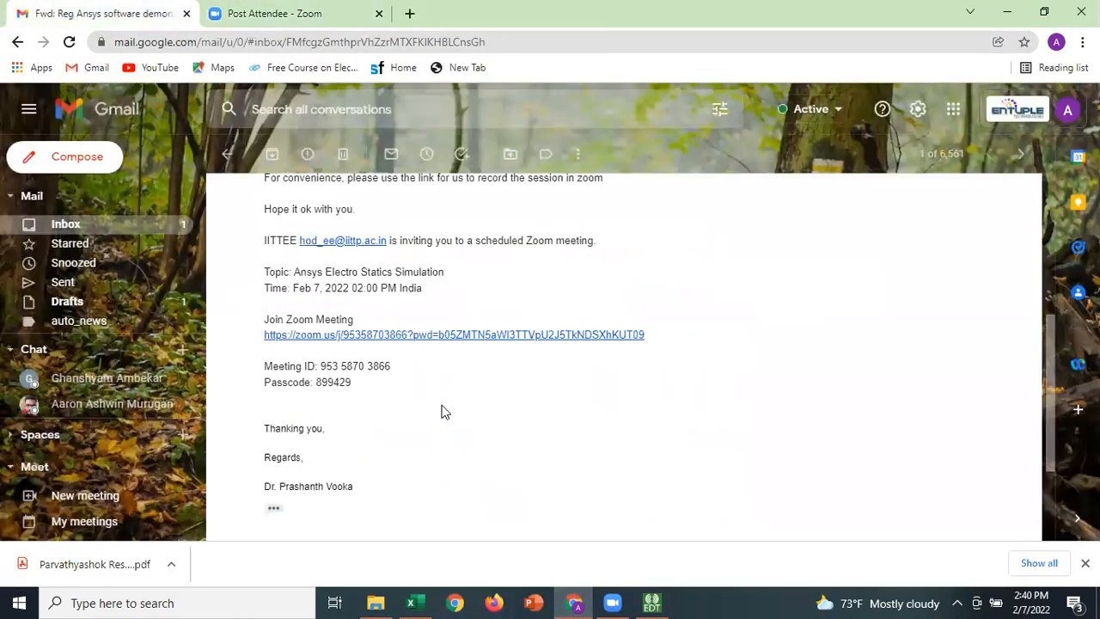
pyautogui.scroll(5, 443, 413)
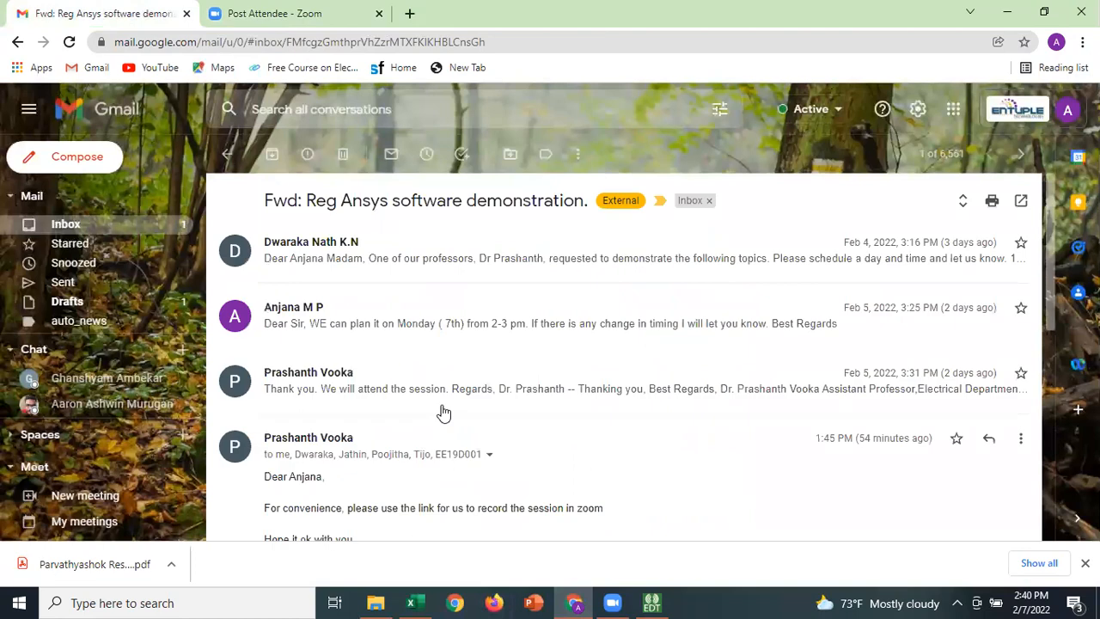
pyautogui.click(408, 251)
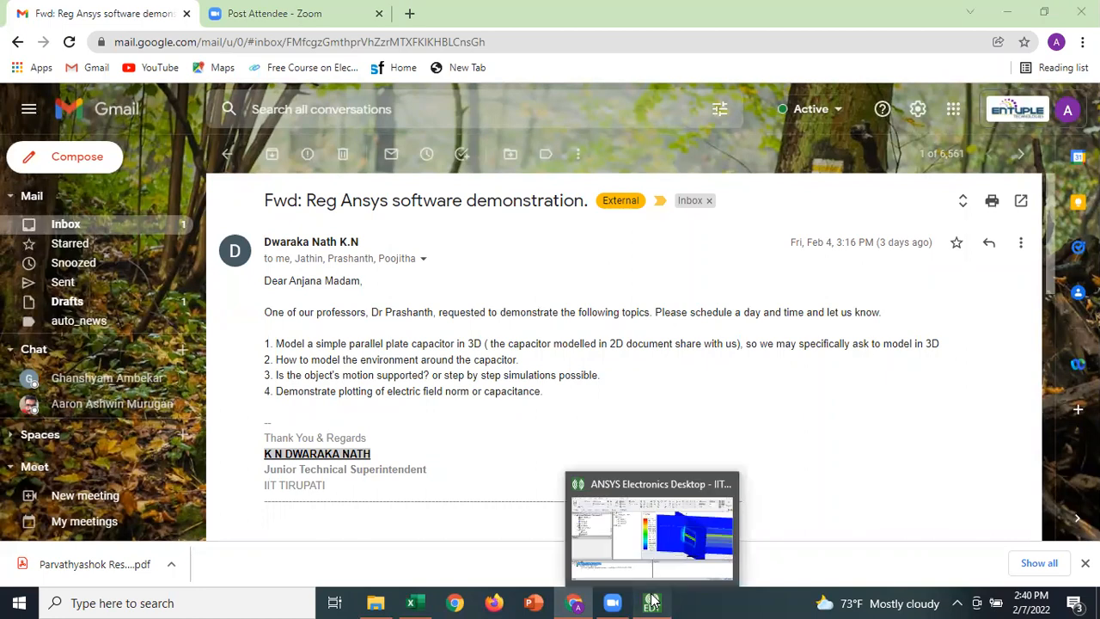
pyautogui.click(651, 601)
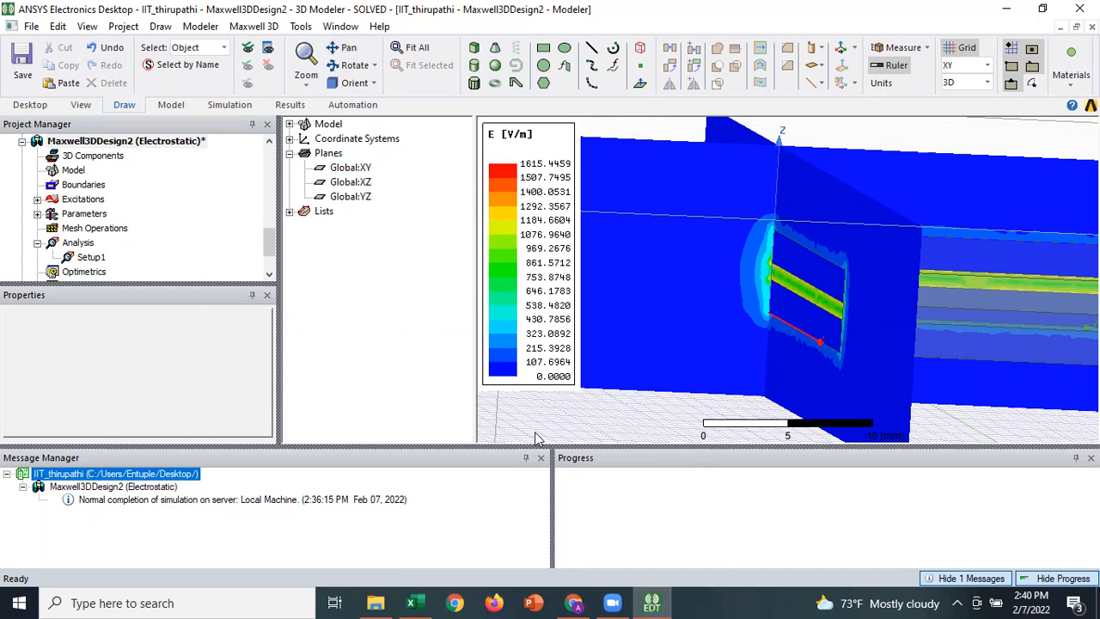
# Duplicate the Maxwell3DDesign2 design within the IIT_thirupathi project and open the copy's model.
pyautogui.rightClick(92, 146)
pyautogui.click(128, 164)
pyautogui.moveTo(271, 236); pyautogui.dragTo(271, 157)
pyautogui.click(67, 155)
pyautogui.rightClick(62, 156)
pyautogui.click(111, 170)
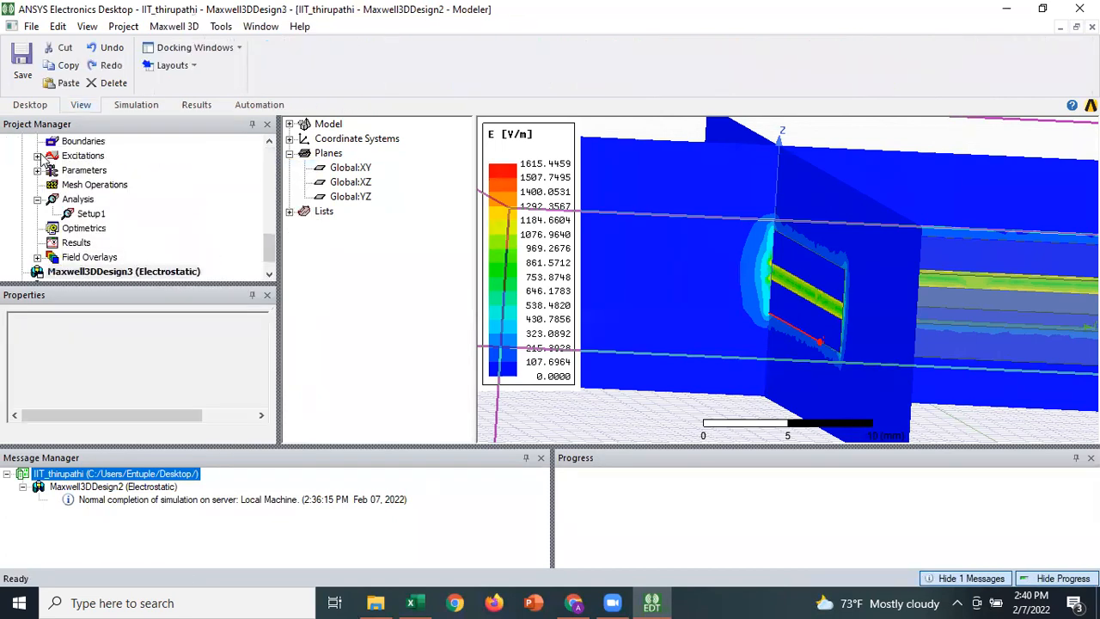
pyautogui.click(49, 272)
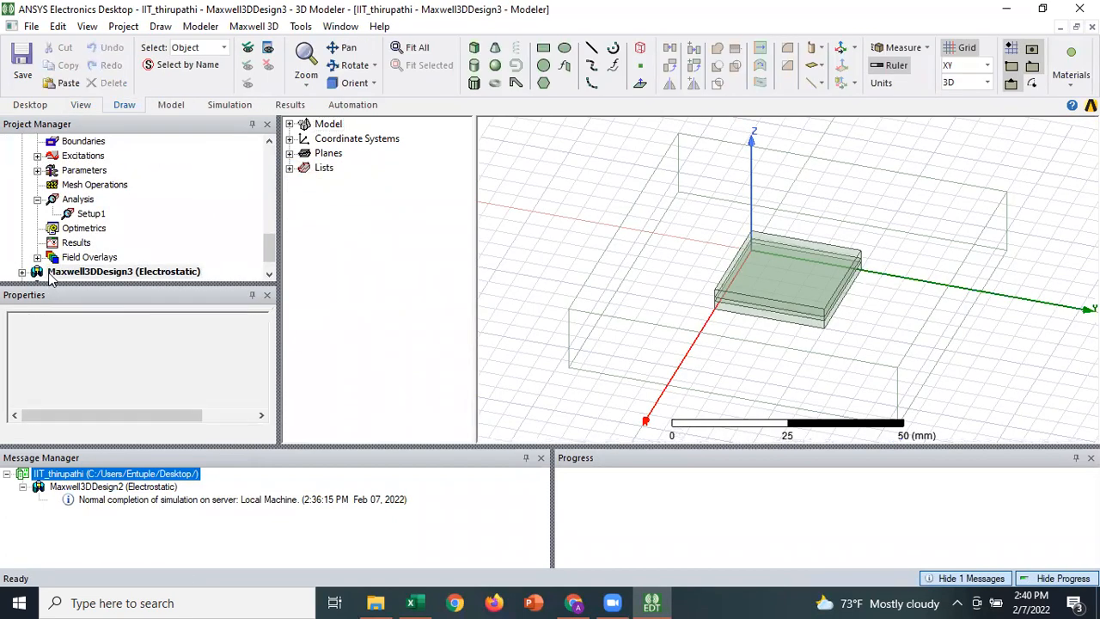
# Hide the Region object in the copied design and fit the capacitor in the view.
pyautogui.click(692, 319)
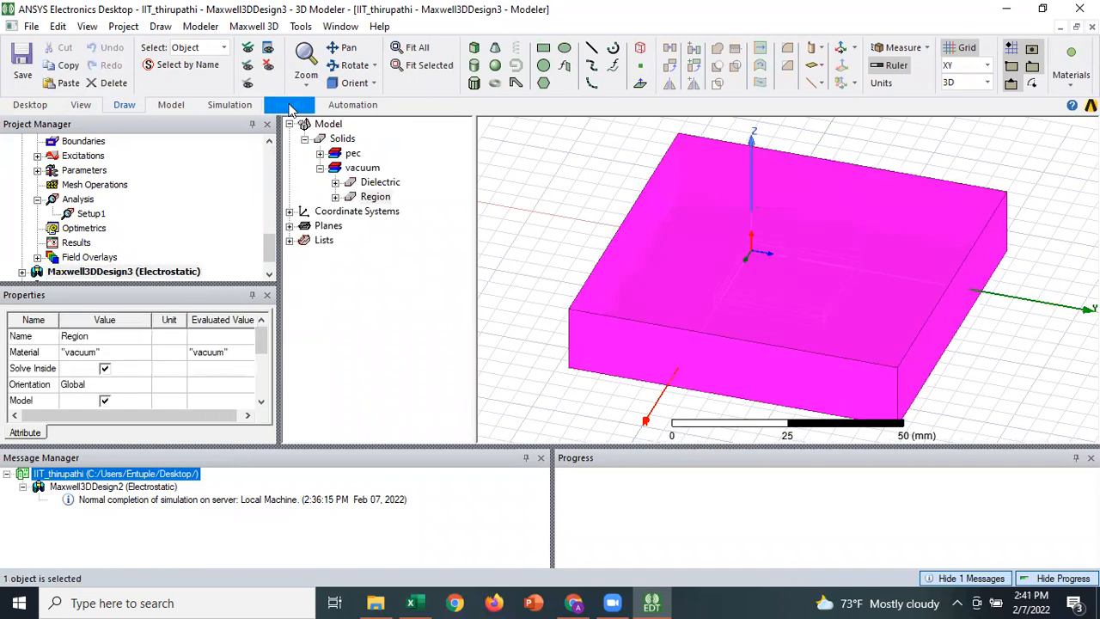
pyautogui.click(268, 66)
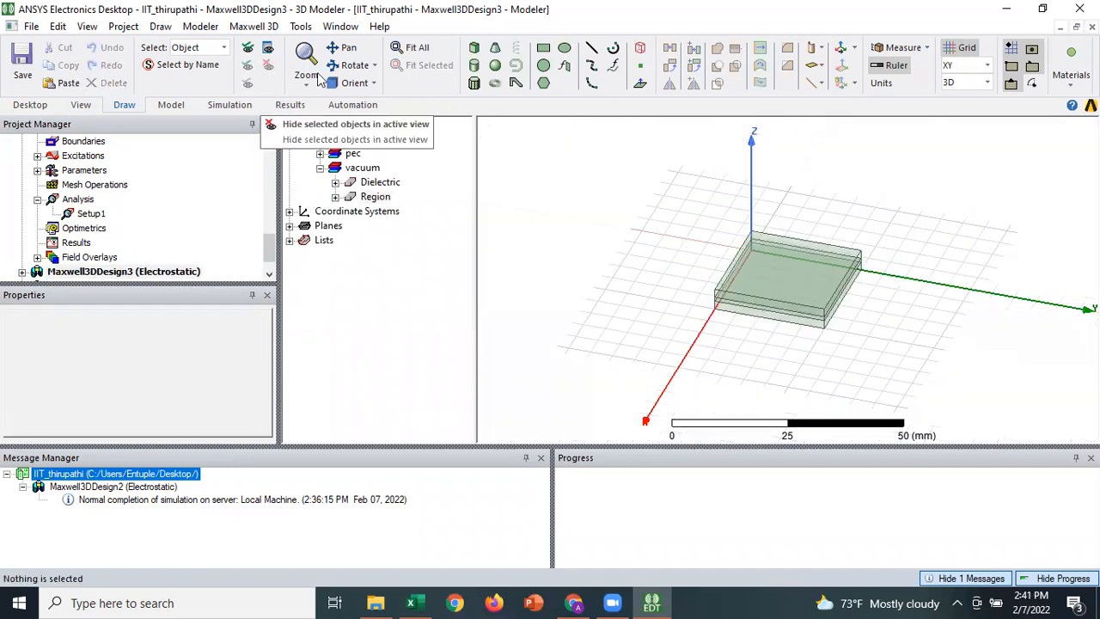
pyautogui.click(416, 48)
pyautogui.scroll(5, 678, 261)
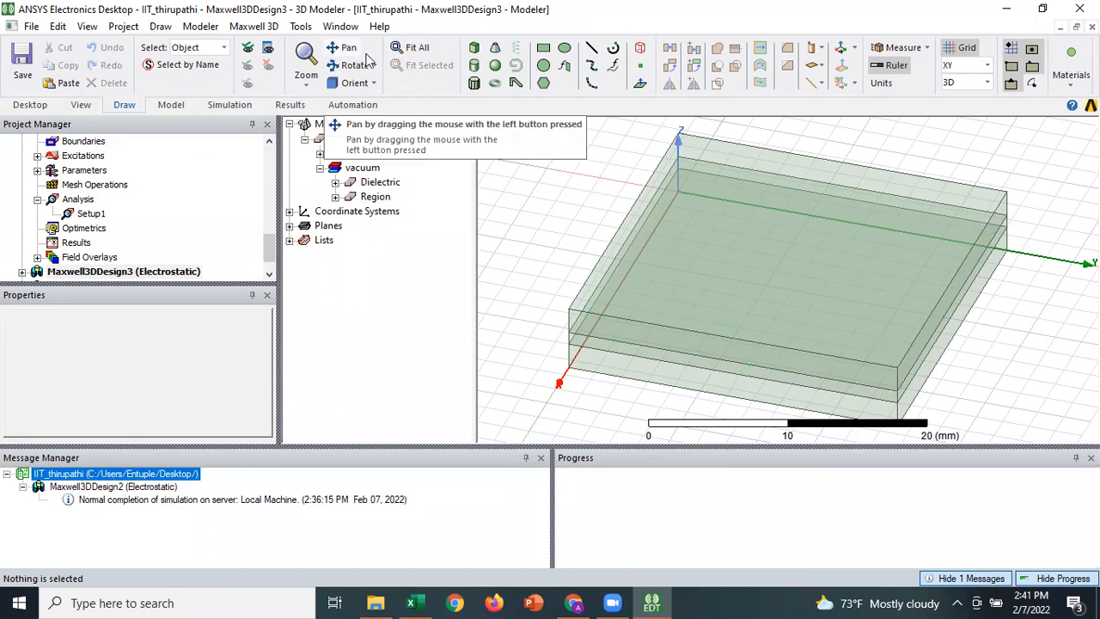
pyautogui.click(611, 328)
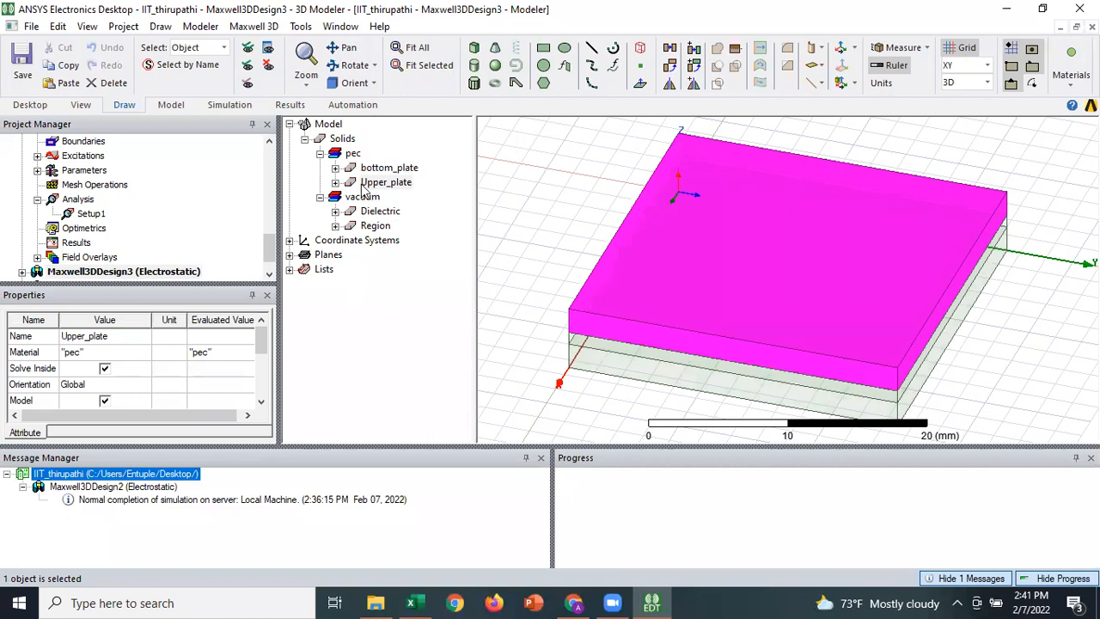
pyautogui.click(391, 184)
pyautogui.doubleClick(390, 184)
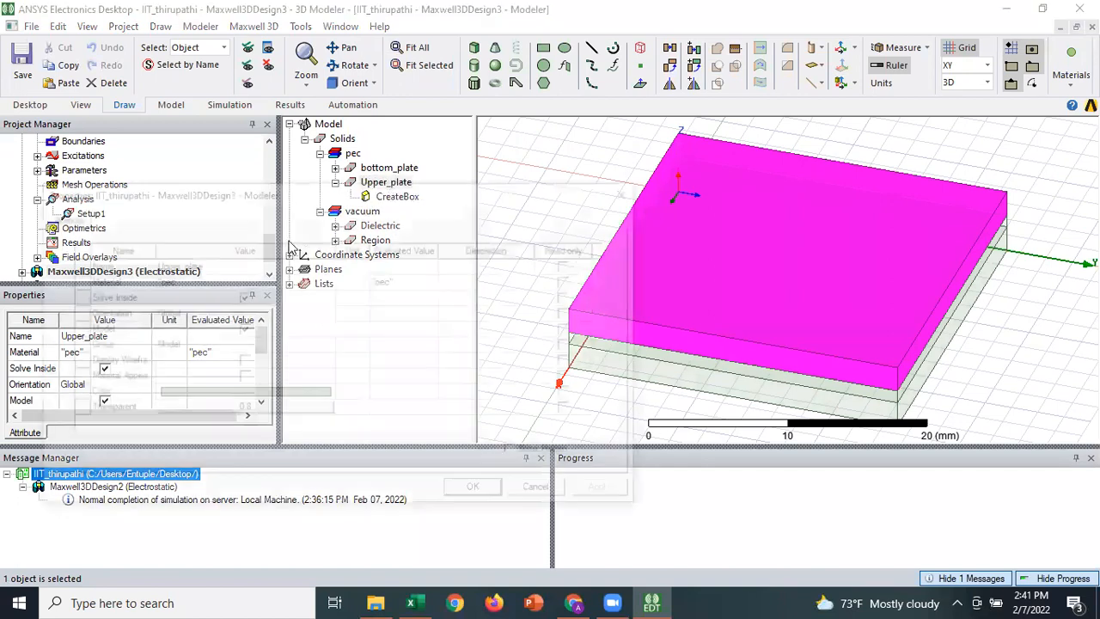
pyautogui.click(210, 266)
pyautogui.write('Diele')
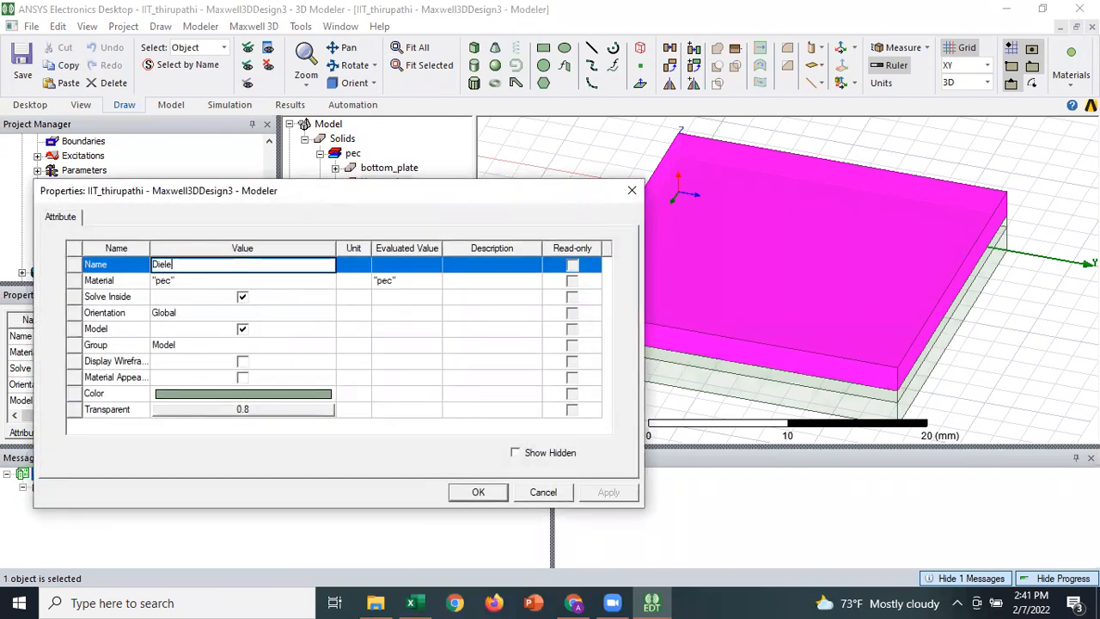
pyautogui.write('ctric2')
pyautogui.click(178, 286)
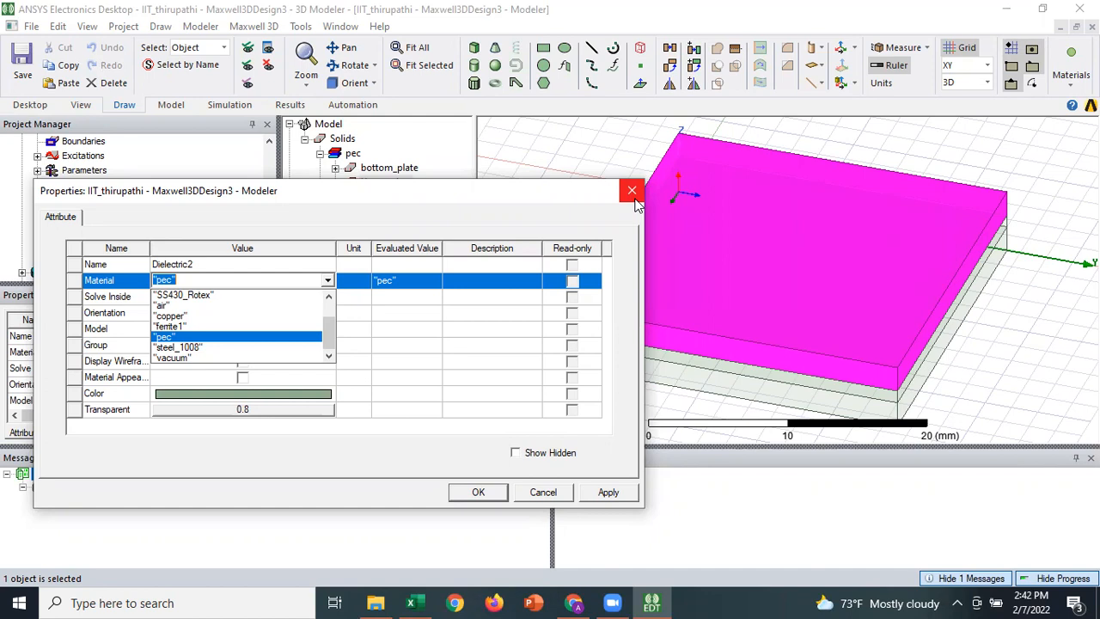
pyautogui.click(632, 198)
pyautogui.click(633, 196)
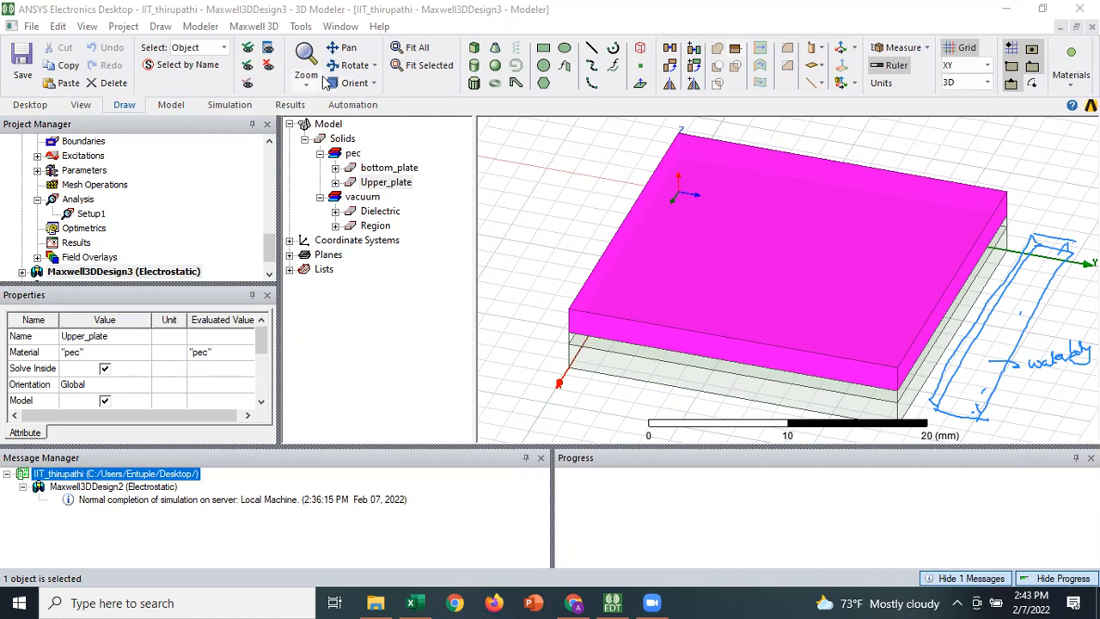
# Draw a box beside the capacitor from 0, 26, 0 mm, about 24 mm in X, 4 mm in Y and 2 mm high.
pyautogui.click(386, 182)
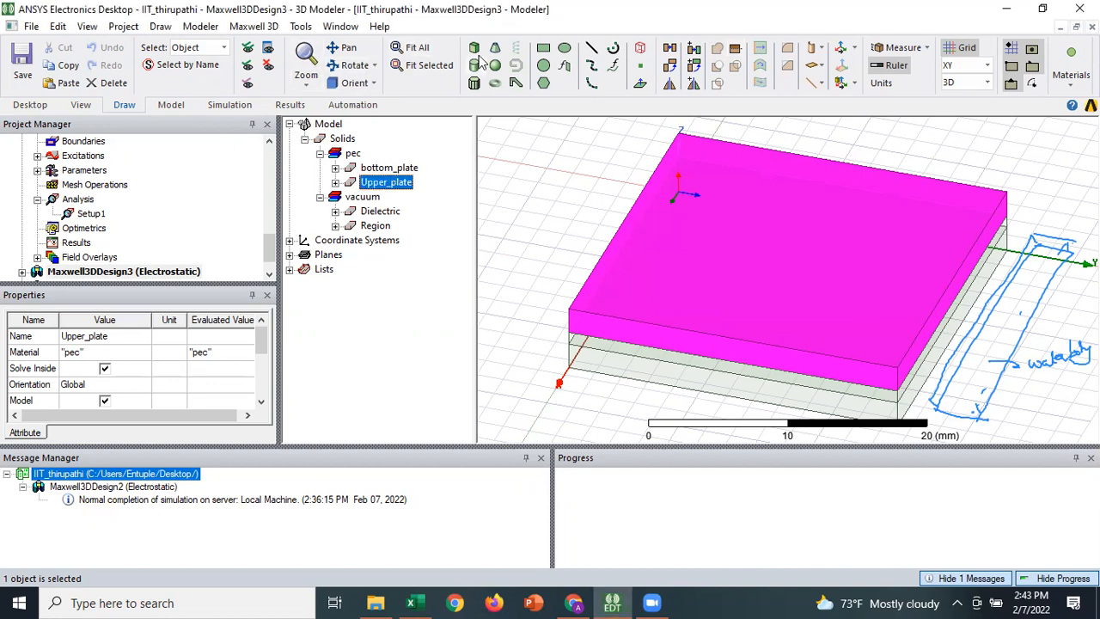
pyautogui.click(1019, 256)
pyautogui.scroll(1, 1022, 274)
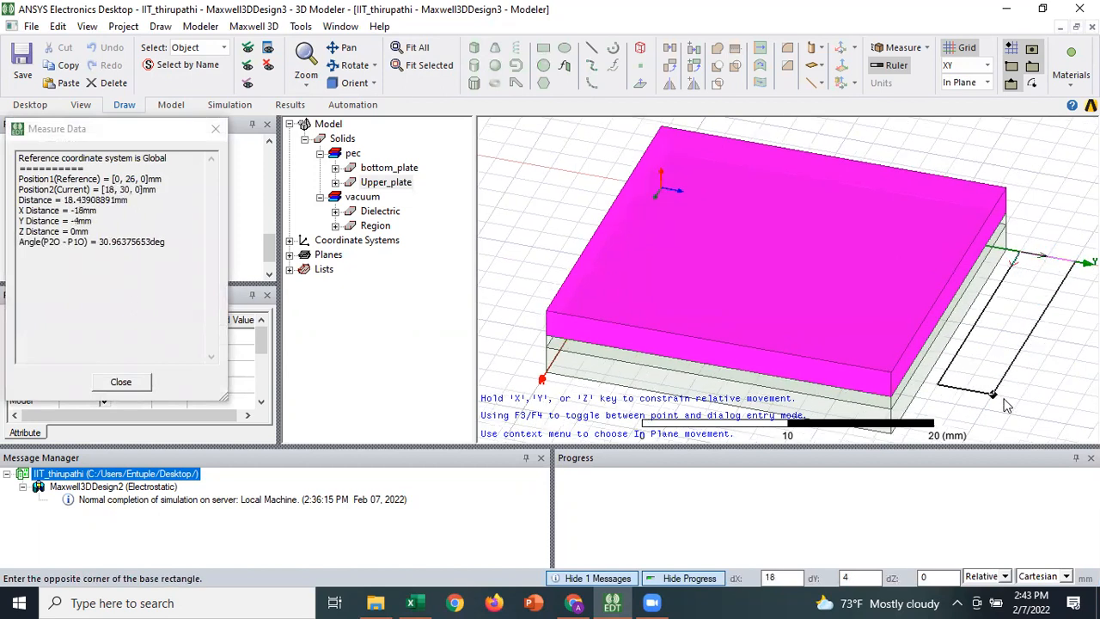
pyautogui.click(955, 443)
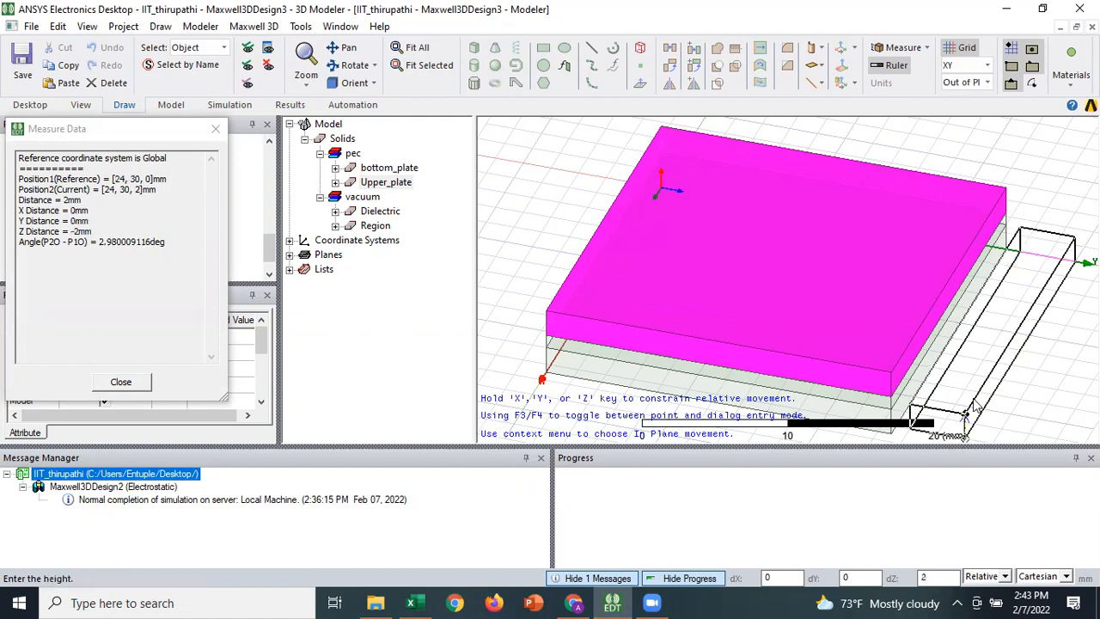
pyautogui.click(973, 406)
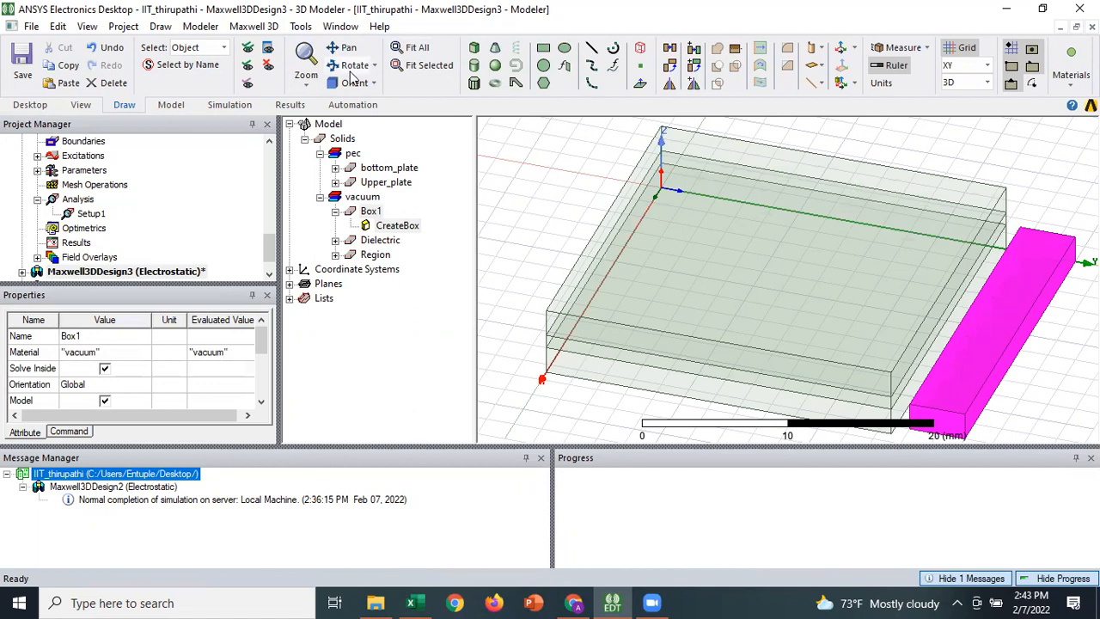
# Set the new box's ZSize to 5 mm.
pyautogui.click(352, 65)
pyautogui.moveTo(1009, 361); pyautogui.dragTo(798, 319)
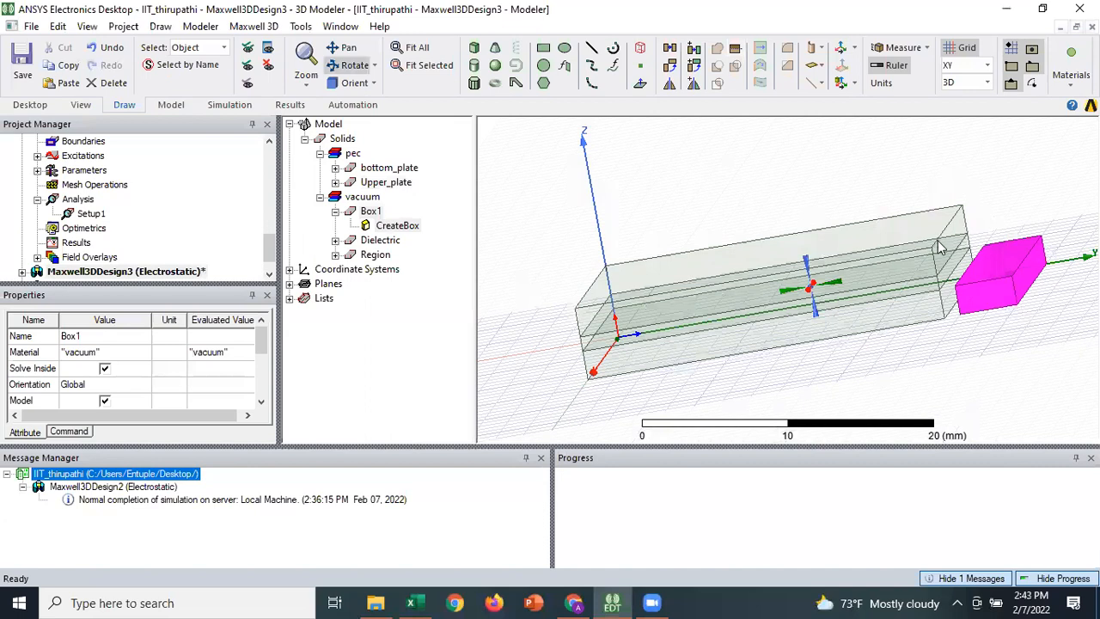
pyautogui.doubleClick(181, 345)
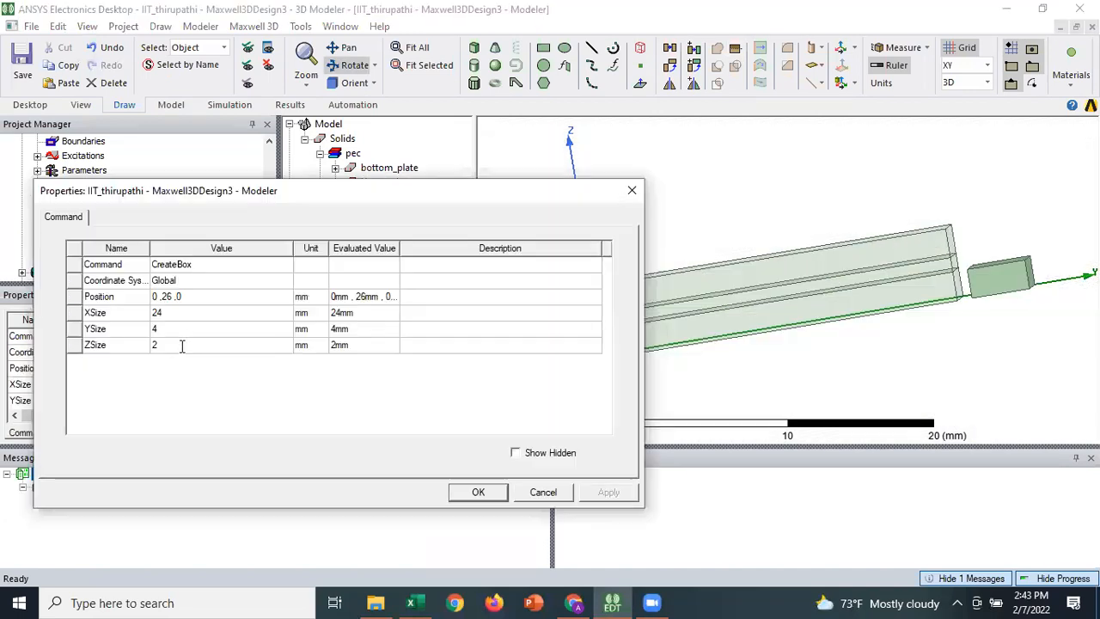
pyautogui.click(182, 346)
pyautogui.write('5')
pyautogui.click(195, 387)
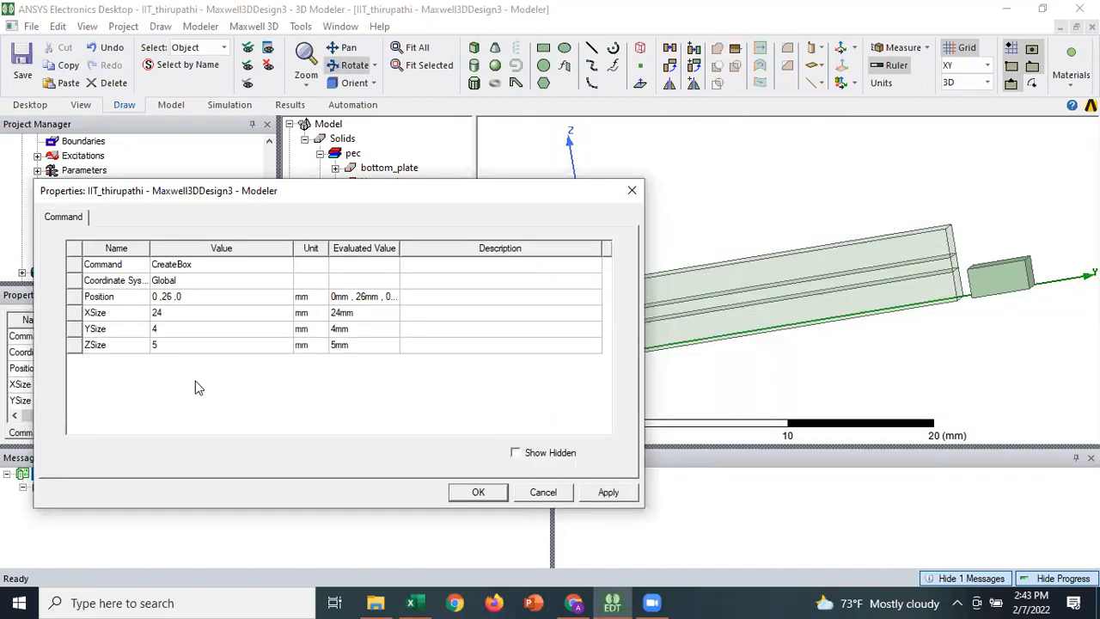
pyautogui.click(624, 498)
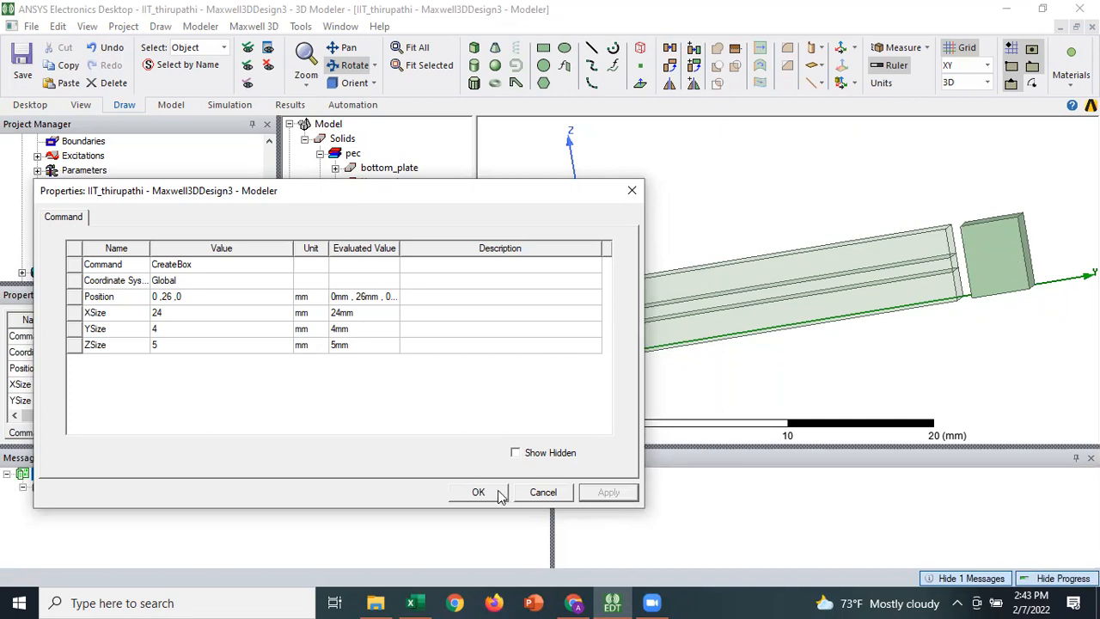
pyautogui.click(501, 496)
# Assign the water_distilled material to the new box beside the capacitor plates, checking the material's properties.
pyautogui.moveTo(780, 283); pyautogui.dragTo(988, 334)
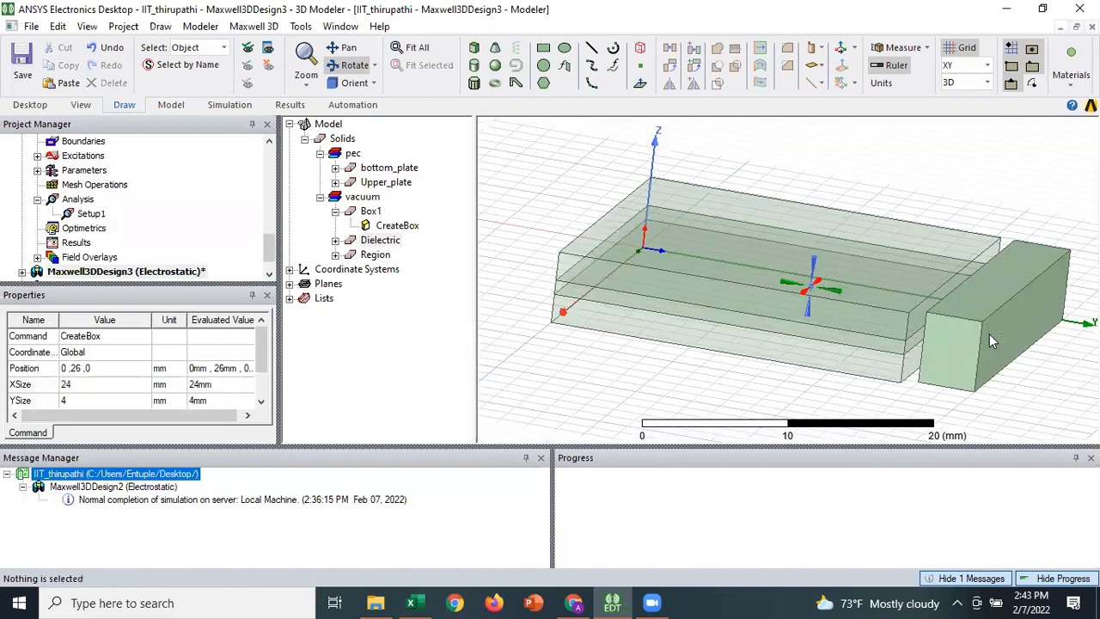
pyautogui.moveTo(988, 333); pyautogui.dragTo(960, 395, button='middle')
pyautogui.click(960, 379)
pyautogui.rightClick(960, 376)
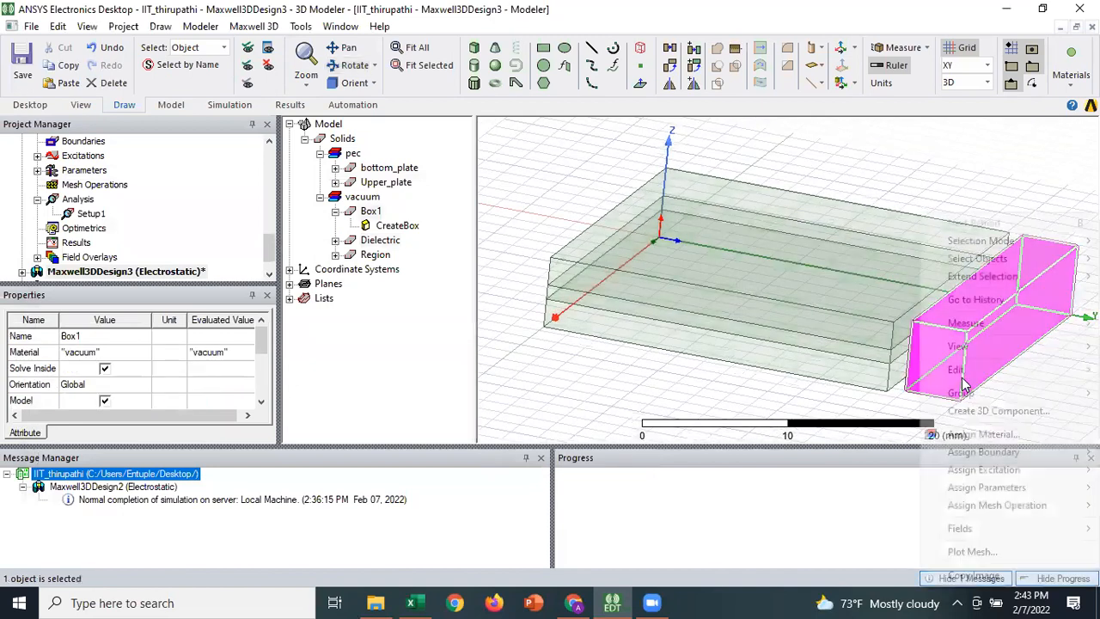
pyautogui.click(965, 434)
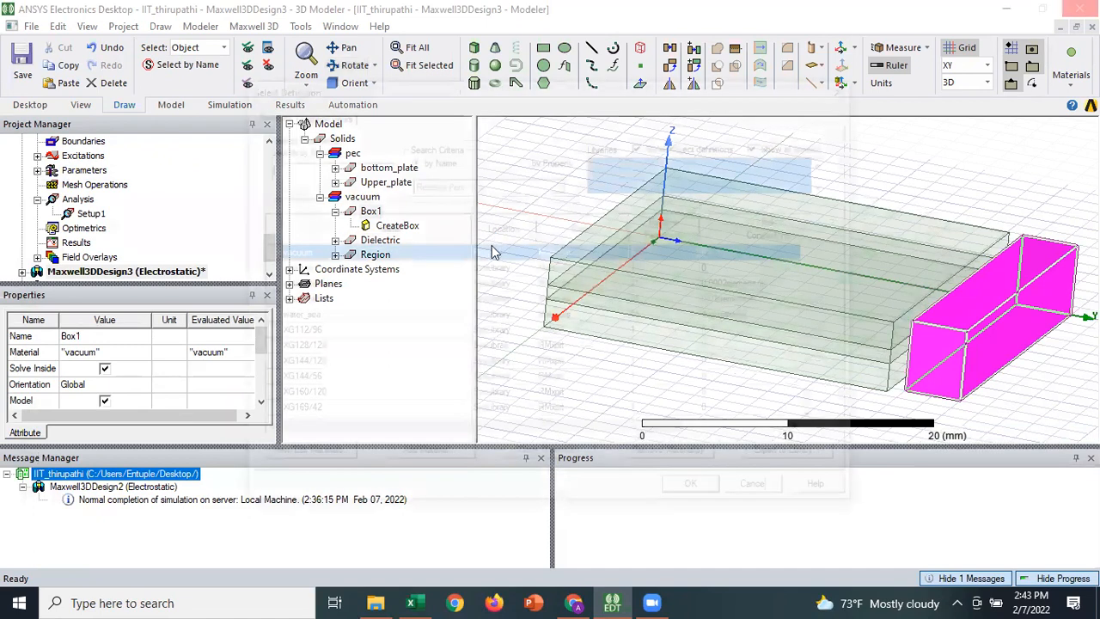
pyautogui.click(315, 167)
pyautogui.write('wa')
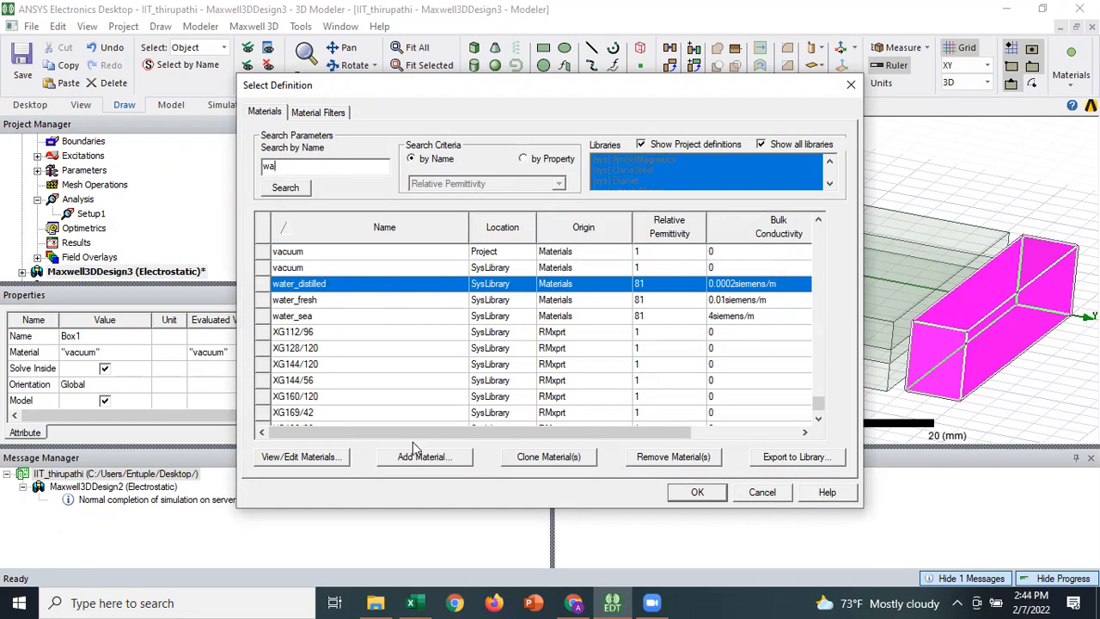
pyautogui.click(331, 456)
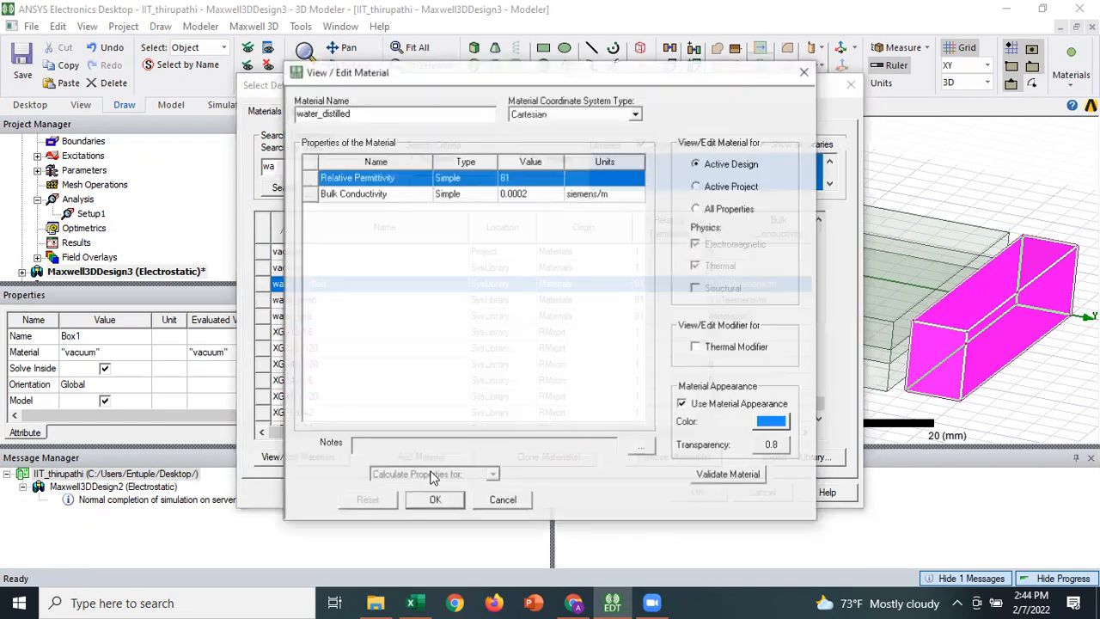
pyautogui.click(435, 500)
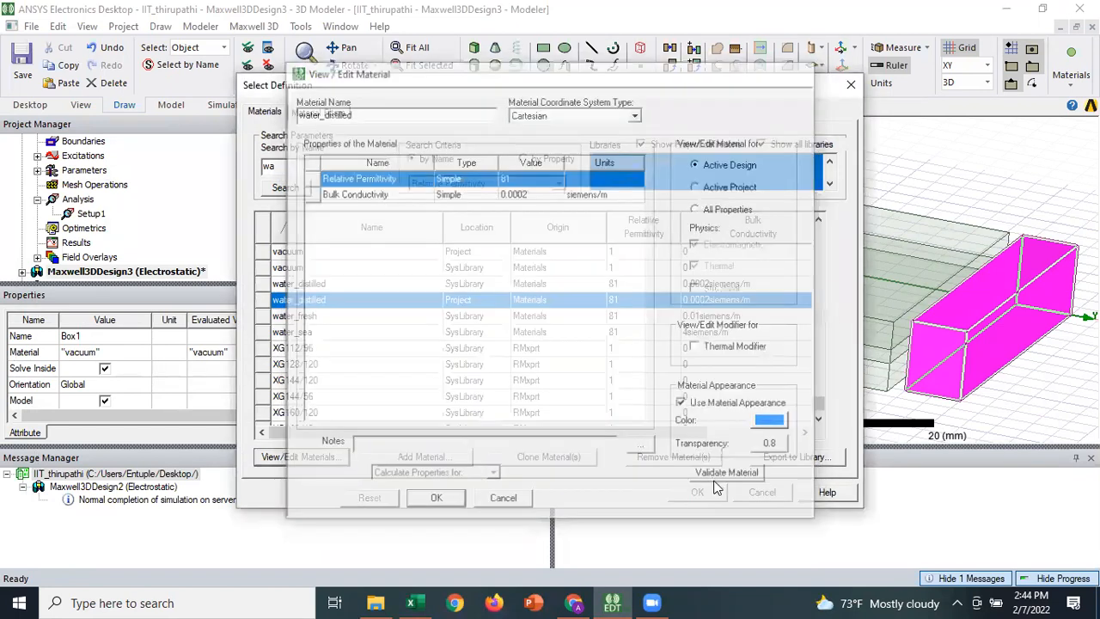
pyautogui.click(710, 487)
pyautogui.click(624, 381)
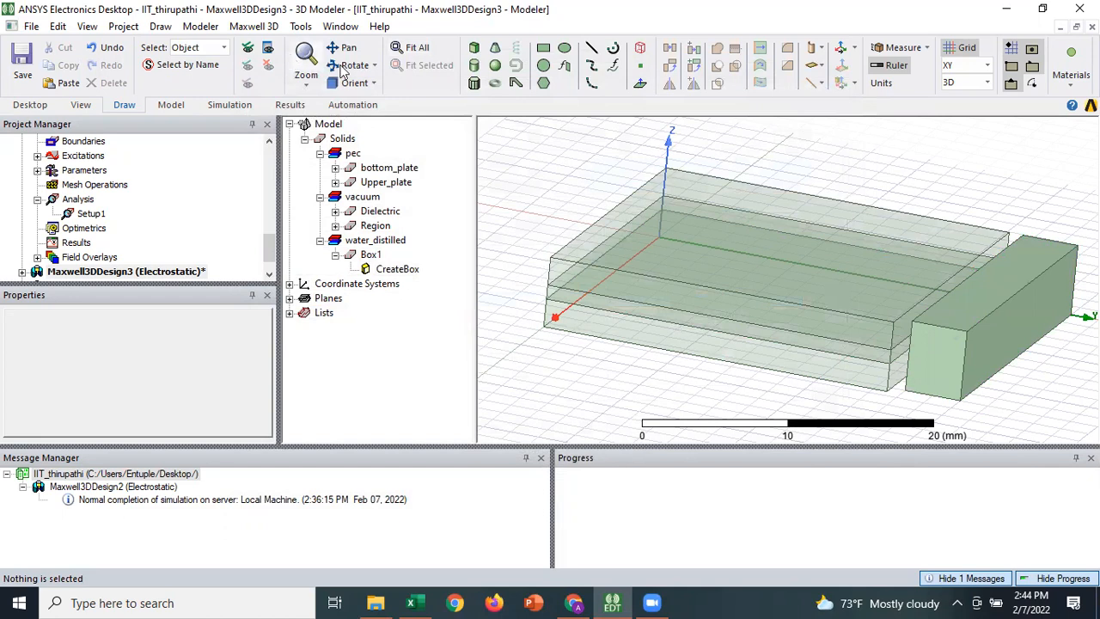
# Assign a voltage excitation of 0 V to the water_distilled box.
pyautogui.click(374, 225)
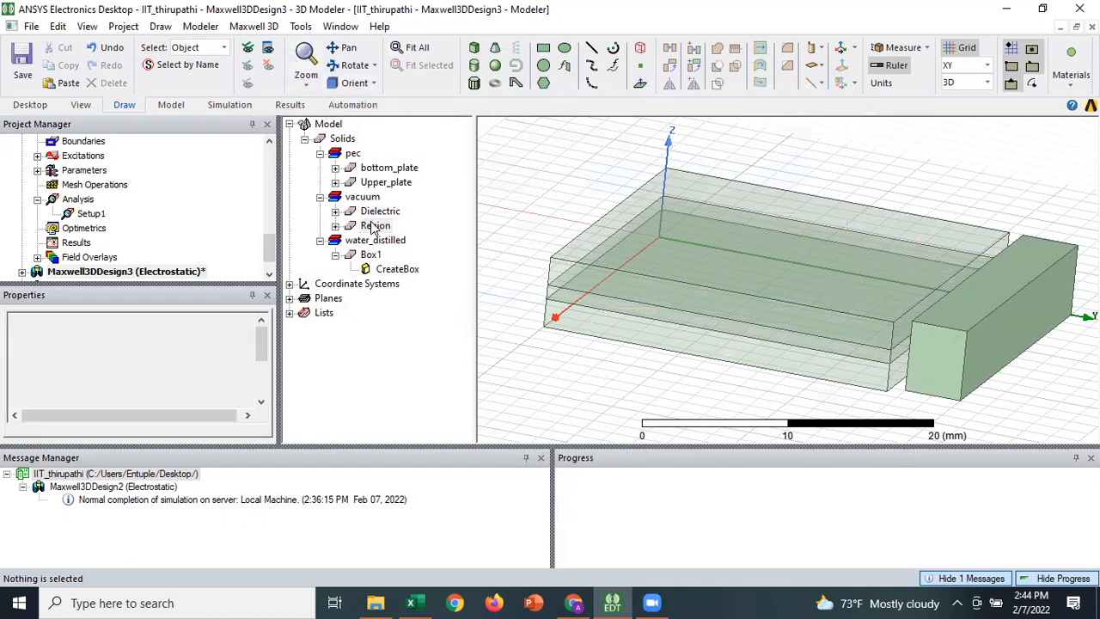
pyautogui.click(378, 211)
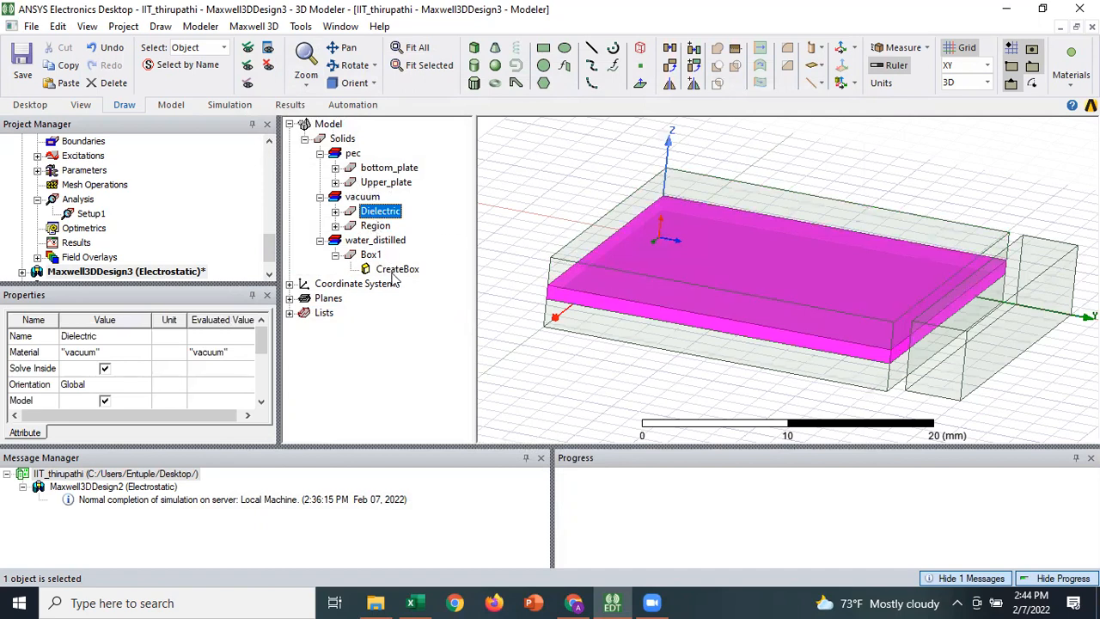
pyautogui.click(335, 255)
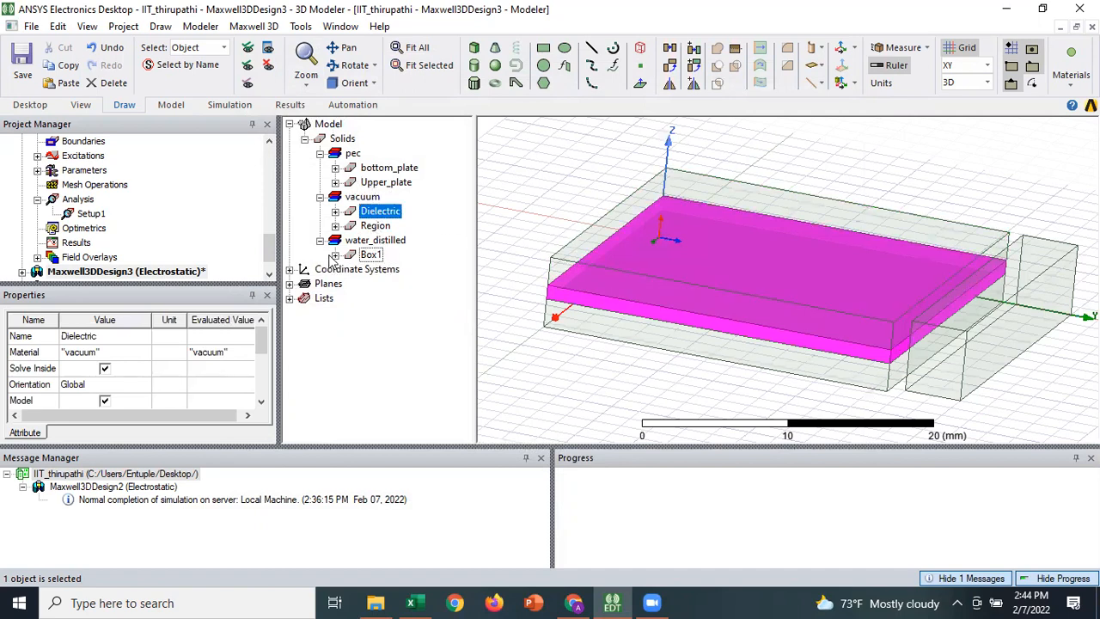
pyautogui.click(378, 255)
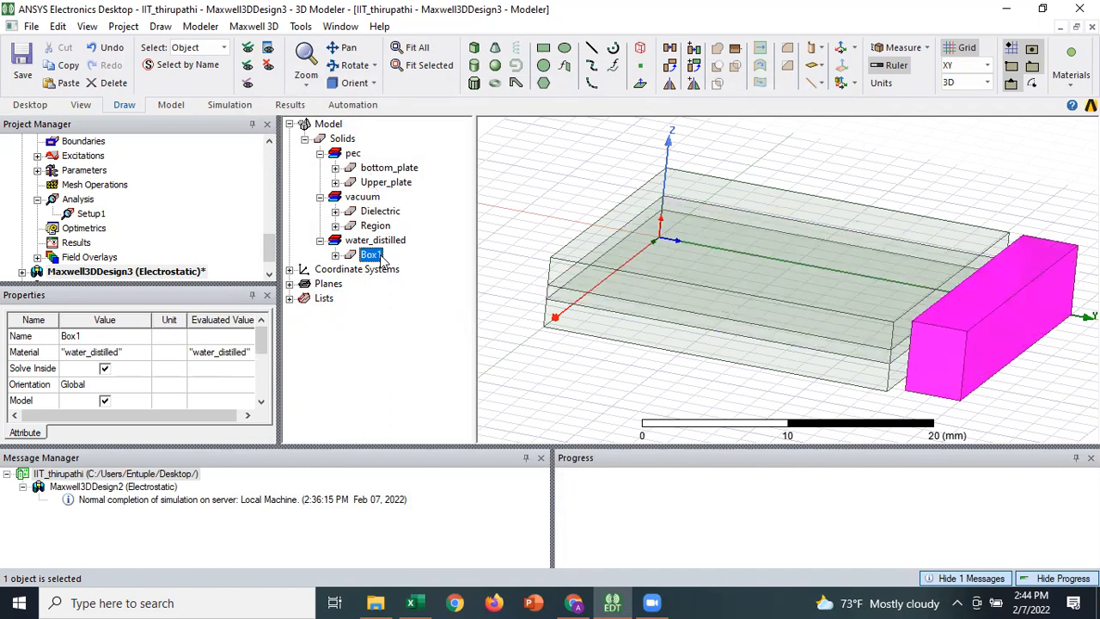
pyautogui.rightClick(381, 256)
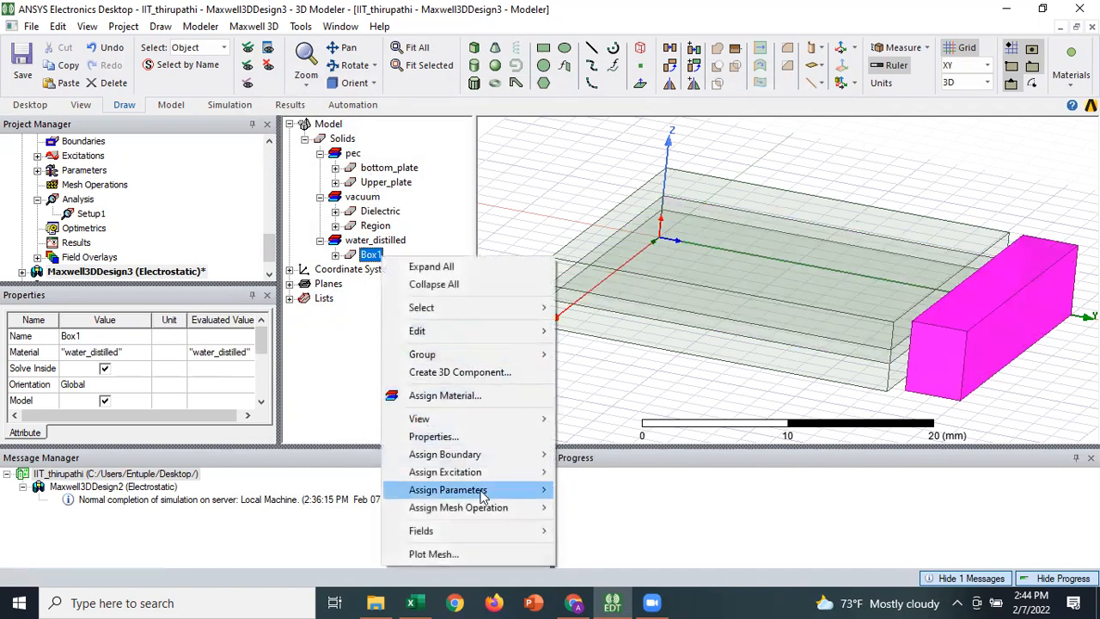
pyautogui.moveTo(491, 473)
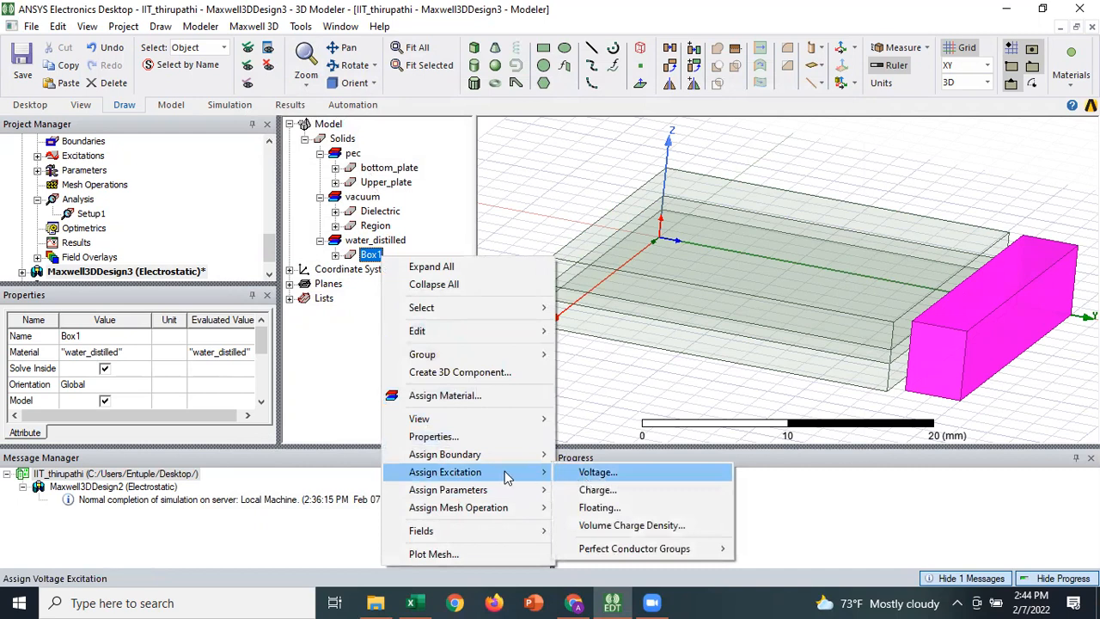
pyautogui.click(591, 475)
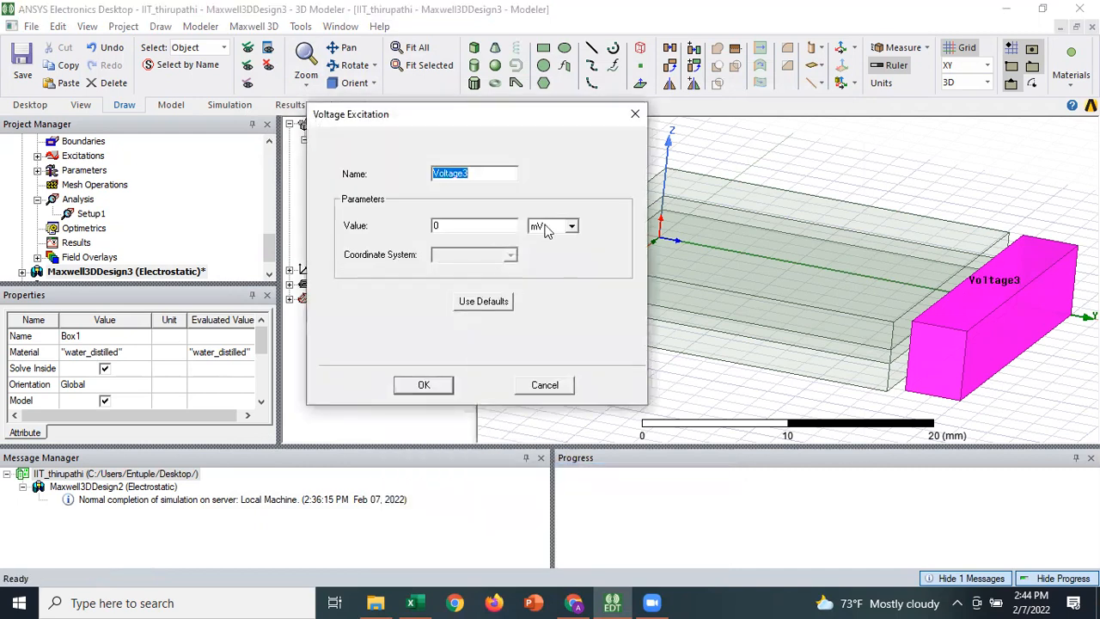
pyautogui.click(547, 227)
pyautogui.click(541, 250)
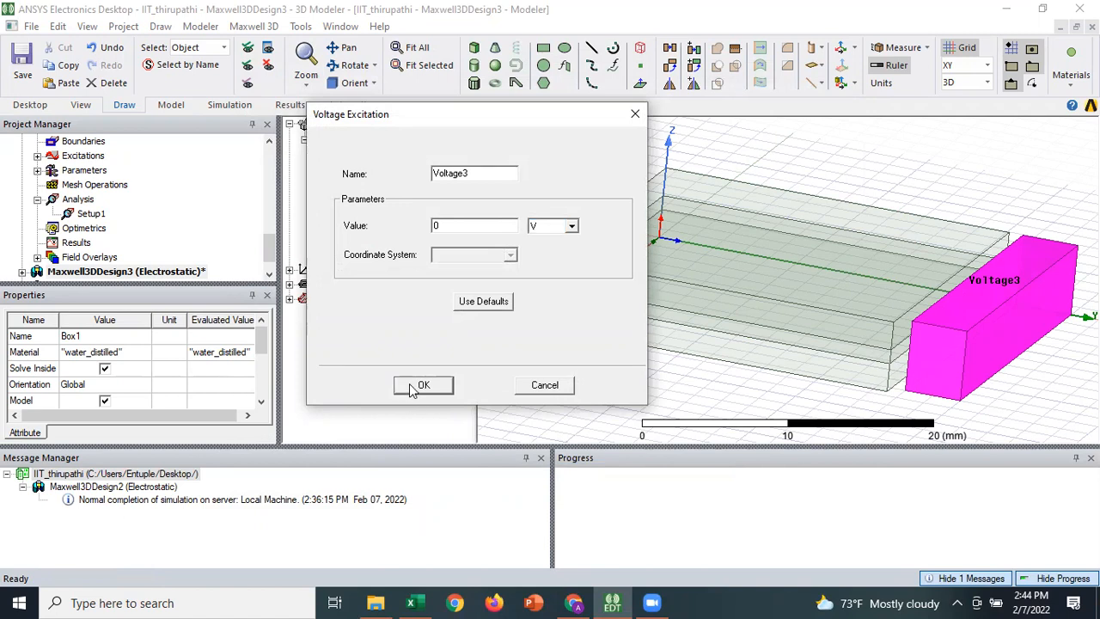
pyautogui.click(415, 387)
# Review the excitations of Maxwell3DDesign3 and run the analysis of its Setup1.
pyautogui.click(19, 272)
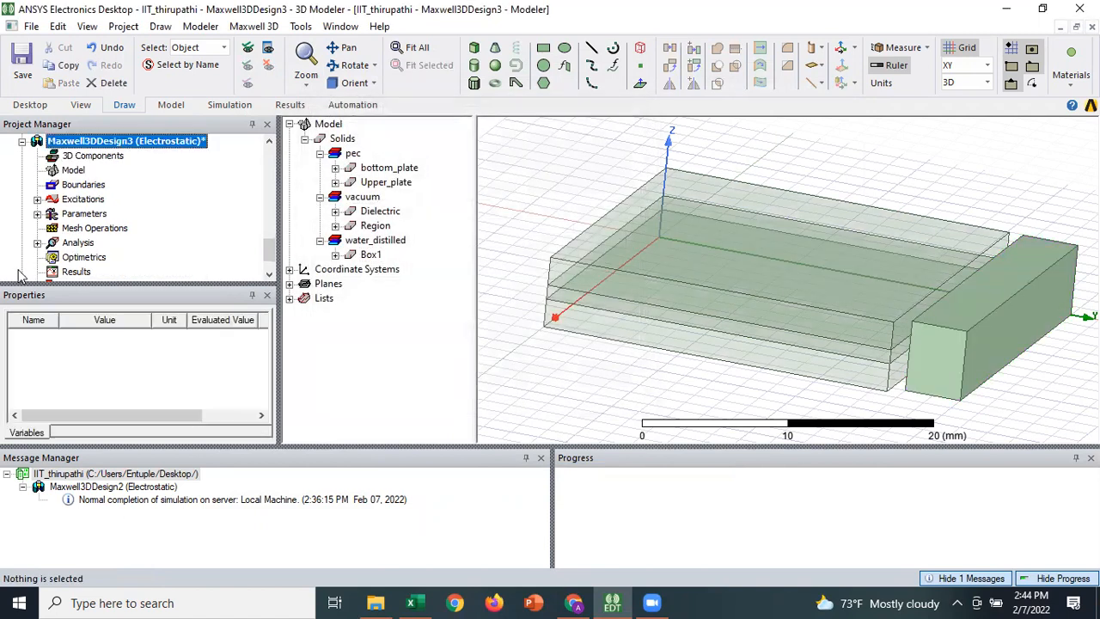
pyautogui.click(37, 199)
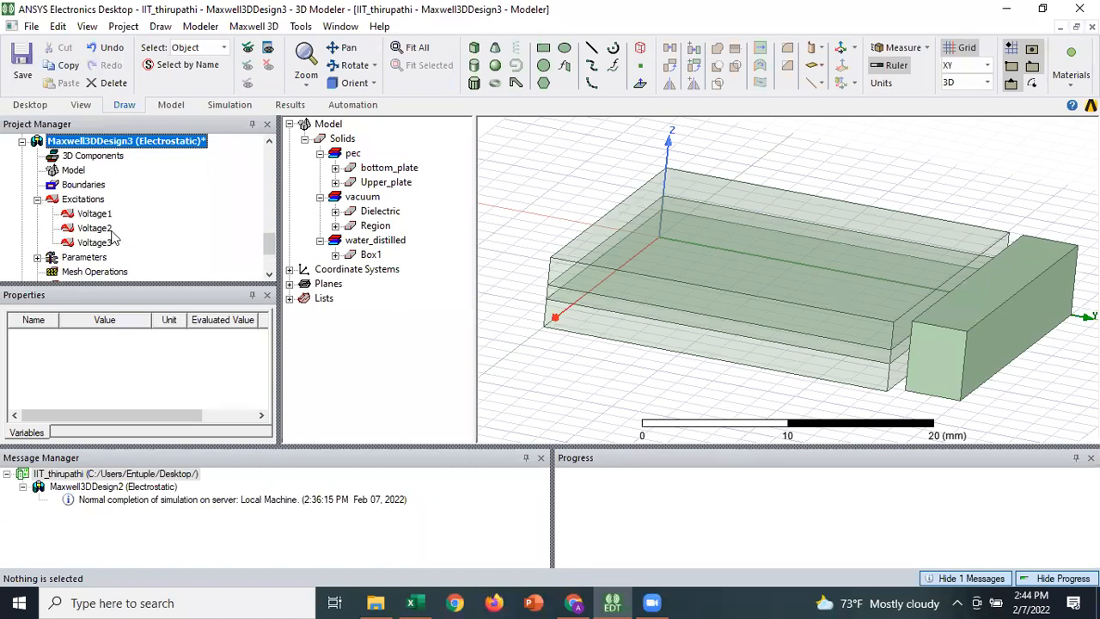
pyautogui.moveTo(271, 244); pyautogui.dragTo(270, 258)
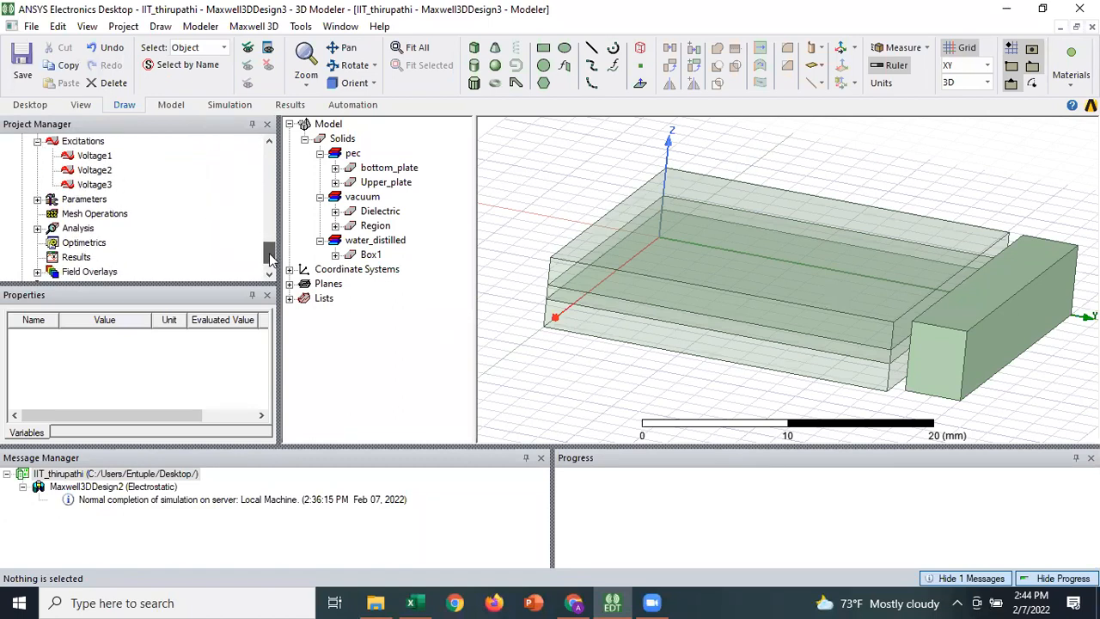
pyautogui.click(37, 200)
pyautogui.click(37, 200)
pyautogui.click(37, 229)
pyautogui.click(91, 243)
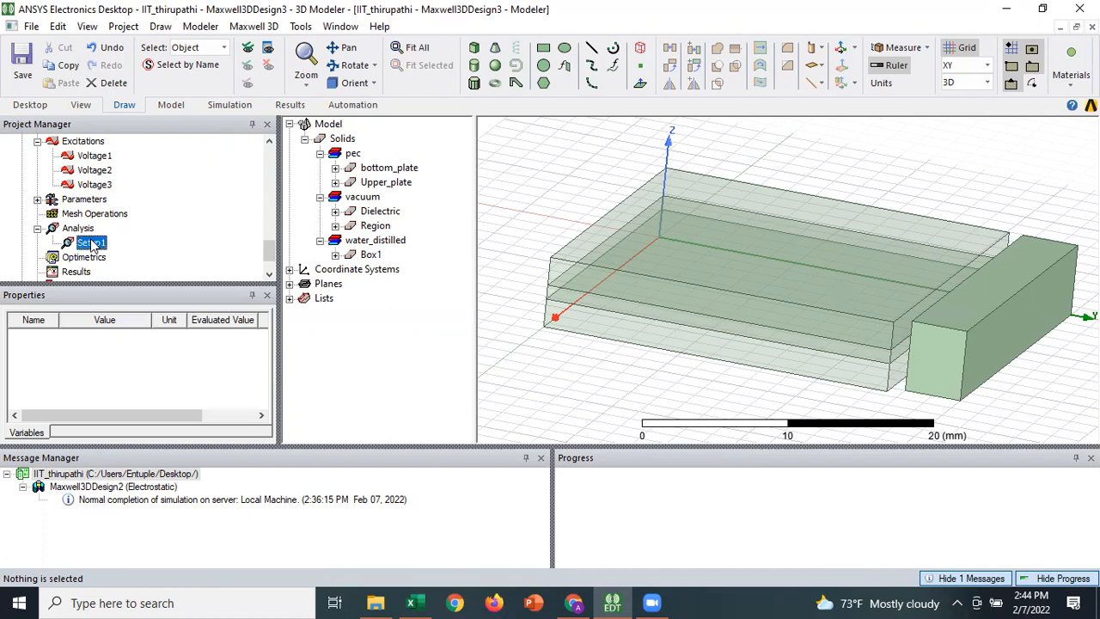
pyautogui.rightClick(91, 243)
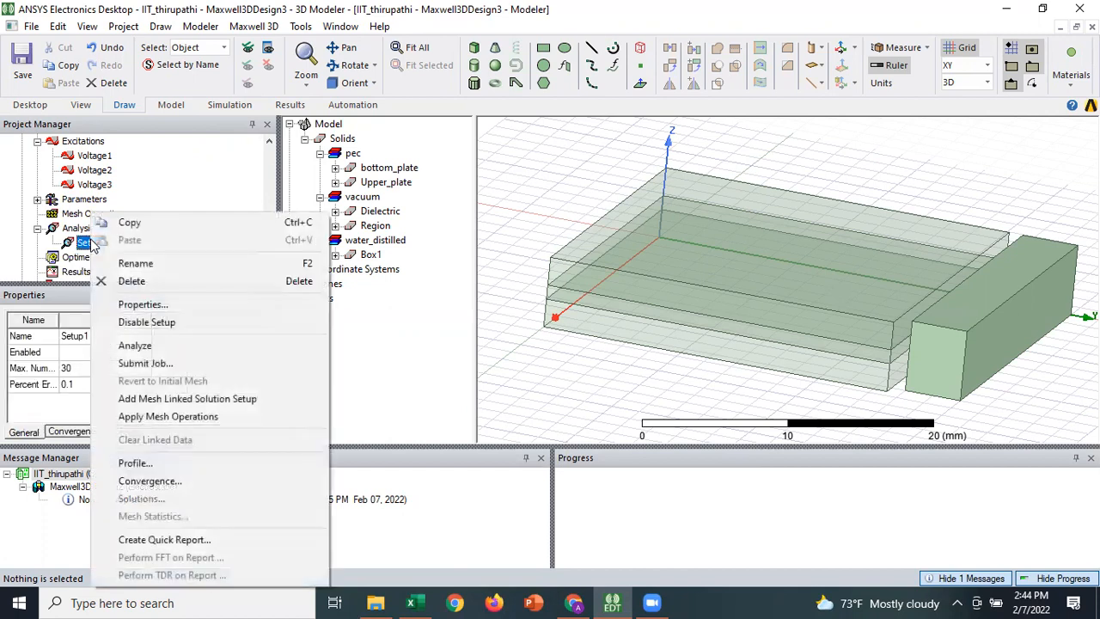
pyautogui.click(182, 348)
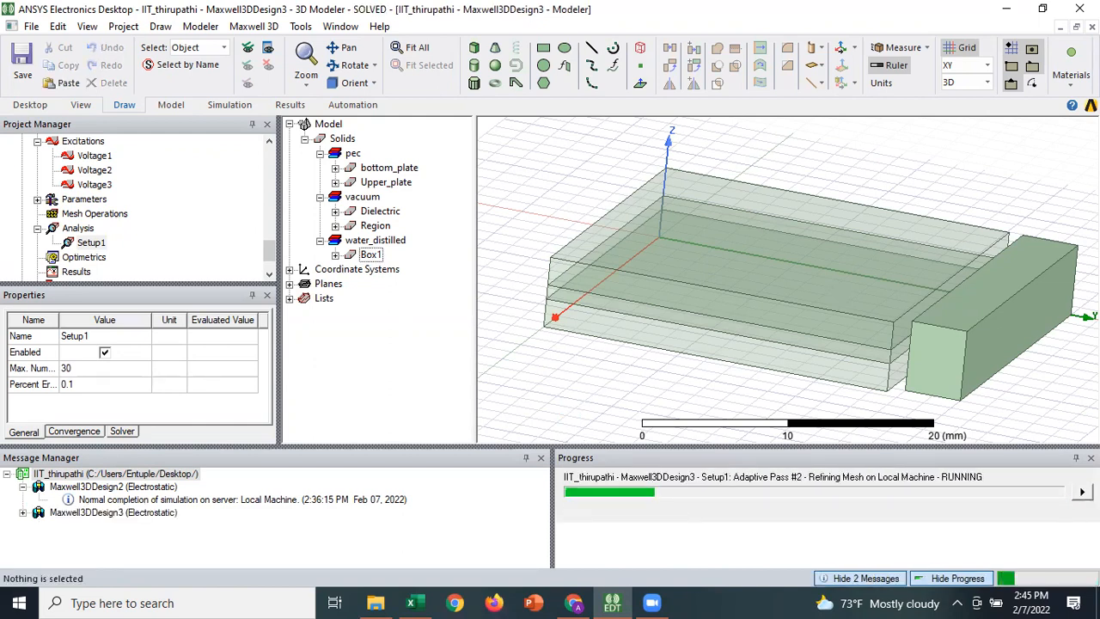
# Abort the running analysis of Maxwell3DDesign3 and clear the logged messages of Maxwell3DDesign2 and Maxwell3DDesign3.
pyautogui.click(1082, 491)
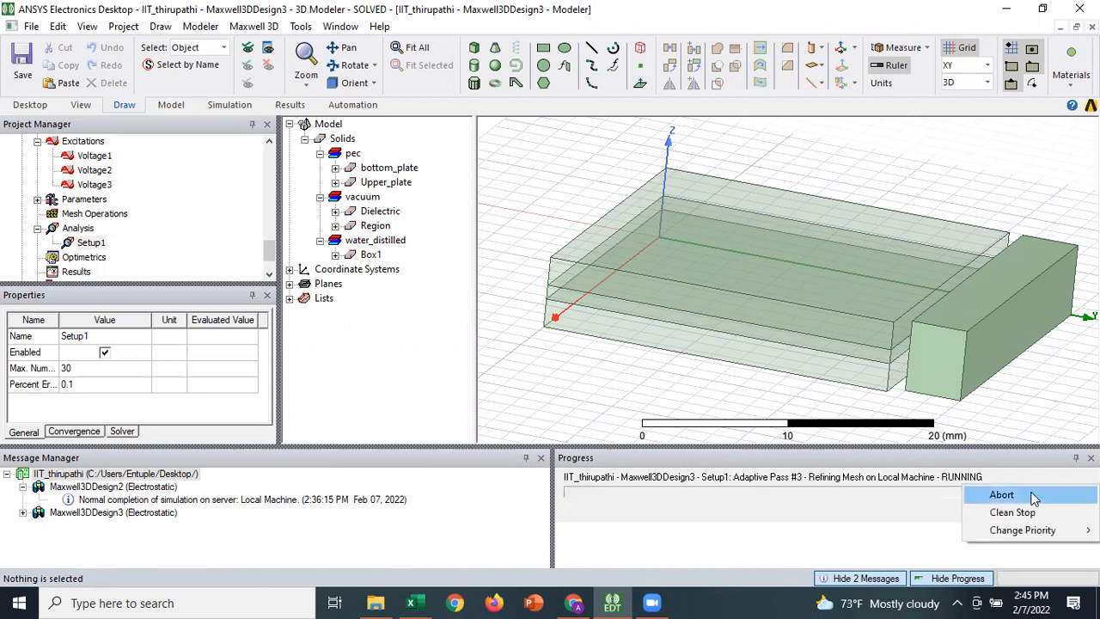
pyautogui.click(1033, 497)
pyautogui.rightClick(148, 510)
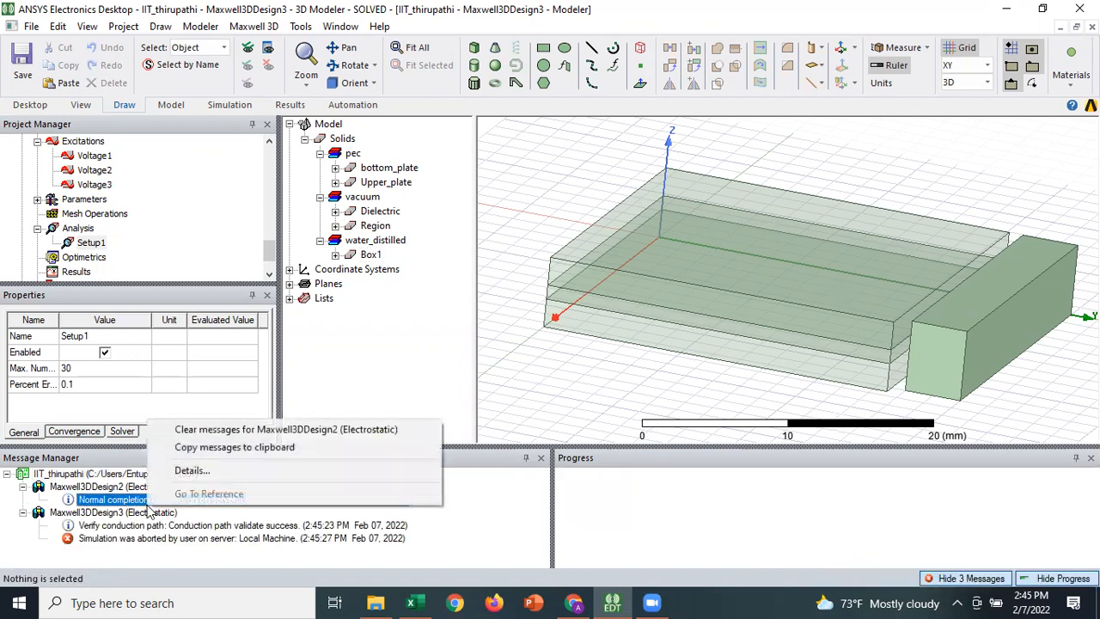
pyautogui.click(191, 431)
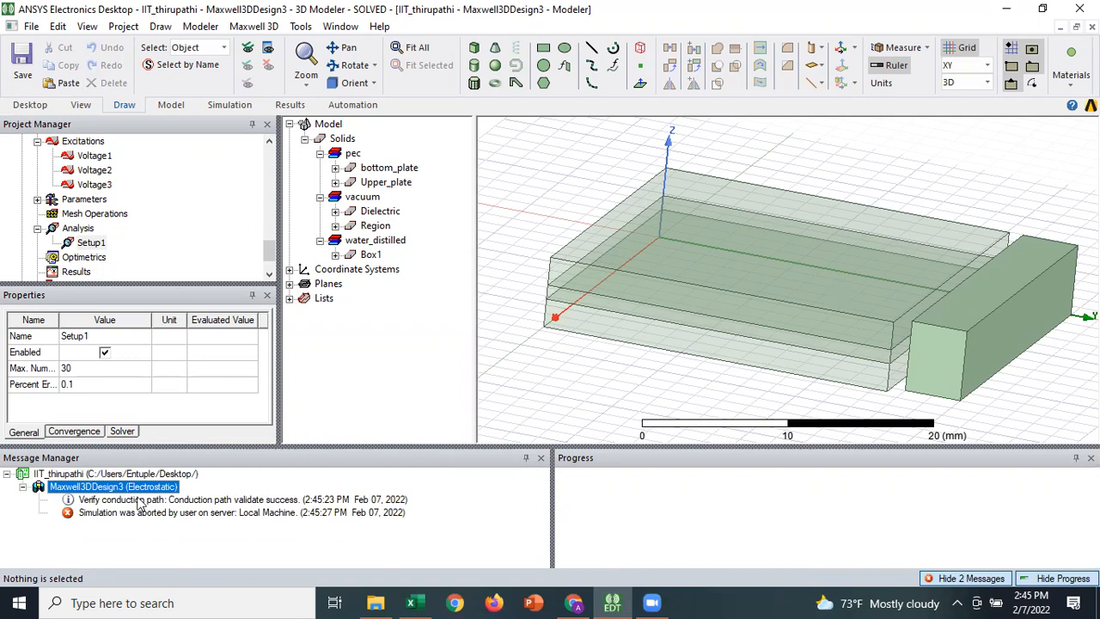
pyautogui.rightClick(137, 504)
pyautogui.click(163, 509)
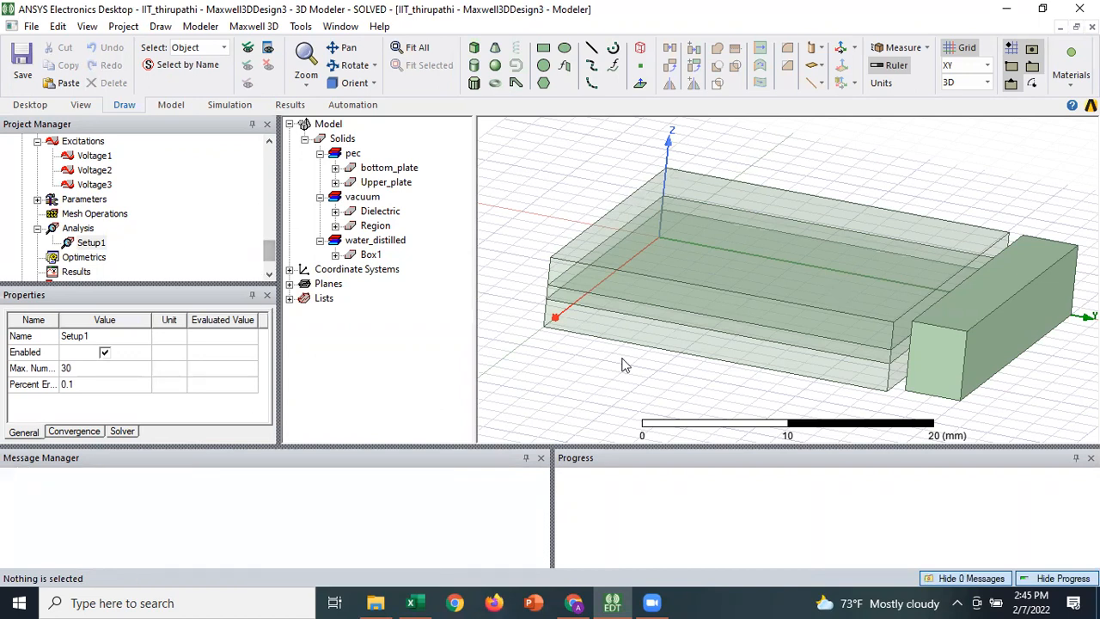
# Set the Percent Error of Setup1 in Maxwell3DDesign2 to 1.
pyautogui.click(963, 380)
pyautogui.moveTo(268, 246)
pyautogui.mouseDown()
pyautogui.moveTo(268, 198)
pyautogui.moveTo(271, 242)
pyautogui.mouseUp()
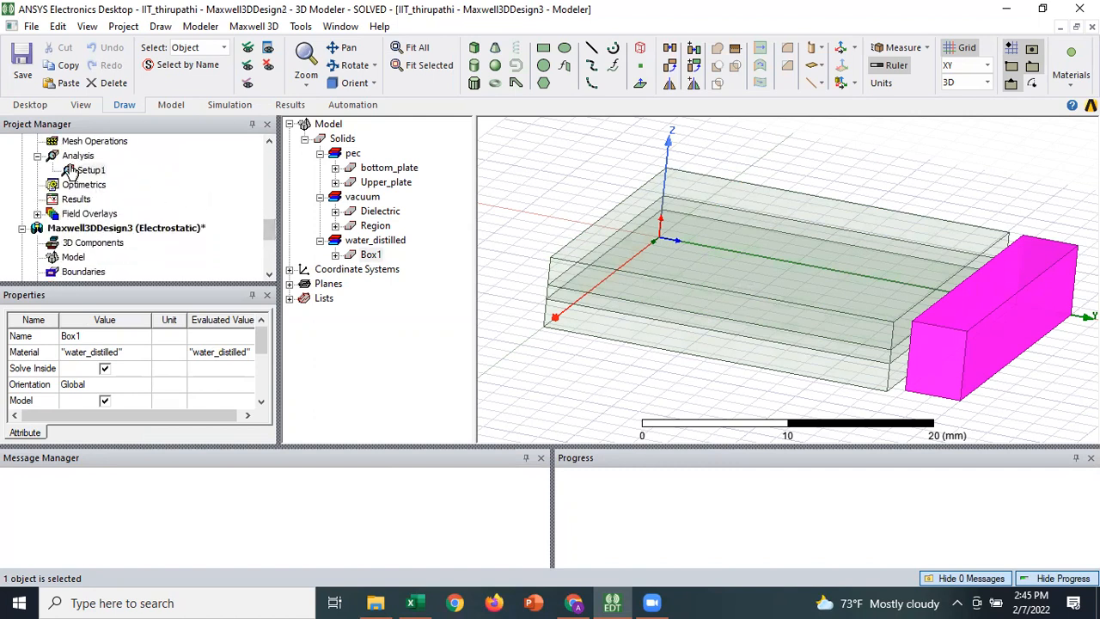
pyautogui.doubleClick(73, 170)
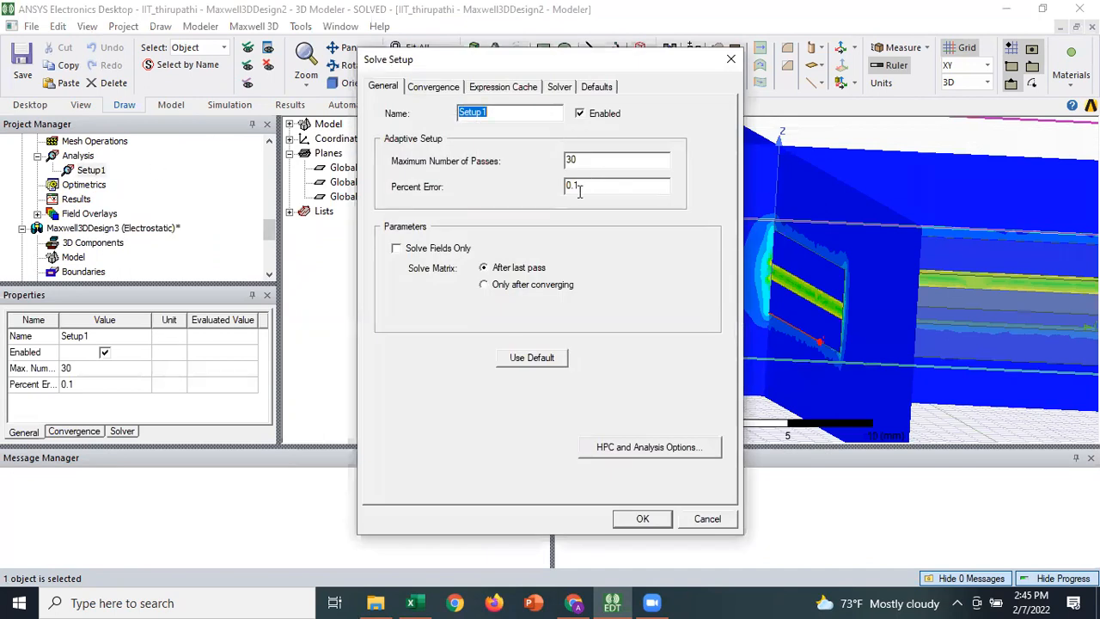
pyautogui.click(566, 185)
pyautogui.press('Delete')
pyautogui.click(642, 519)
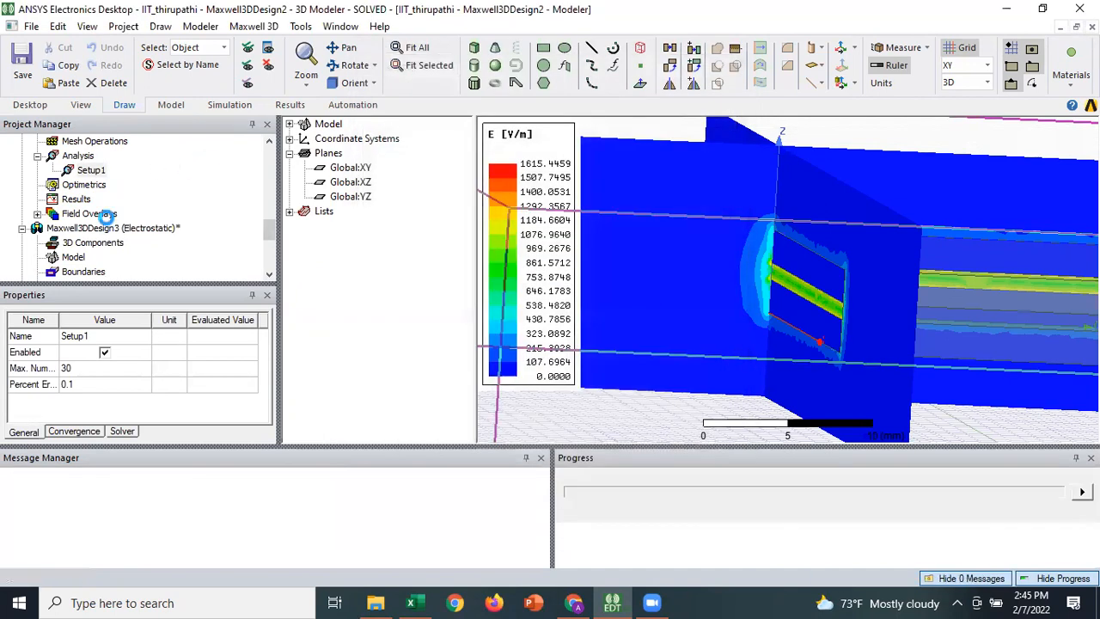
# Revert Setup1 of Maxwell3DDesign2 to its initial mesh and run its analysis again.
pyautogui.click(91, 170)
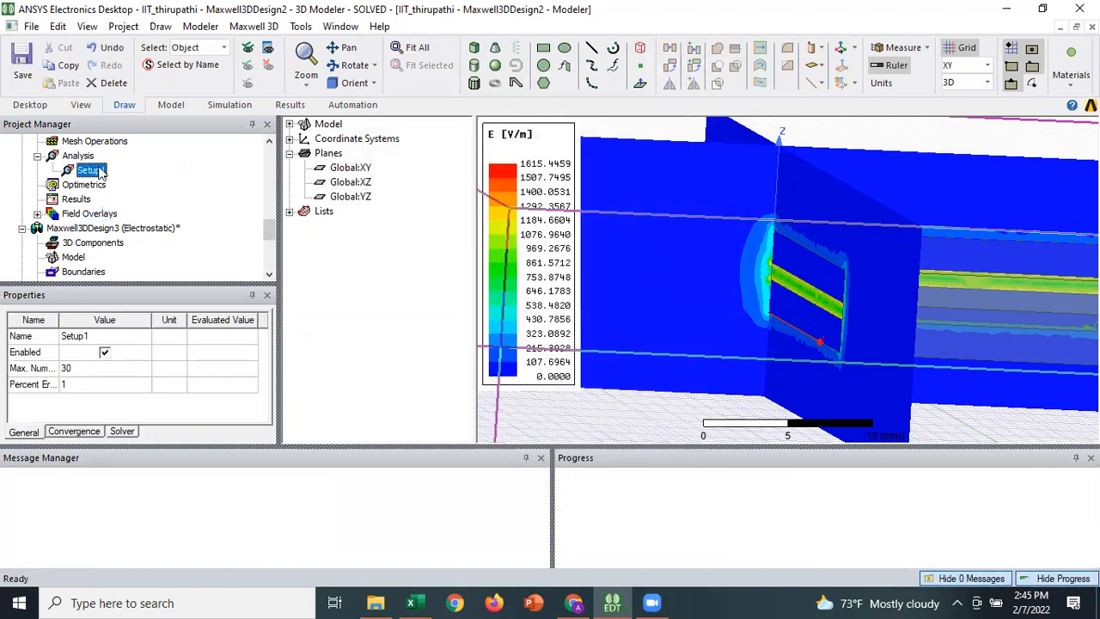
pyautogui.rightClick(101, 171)
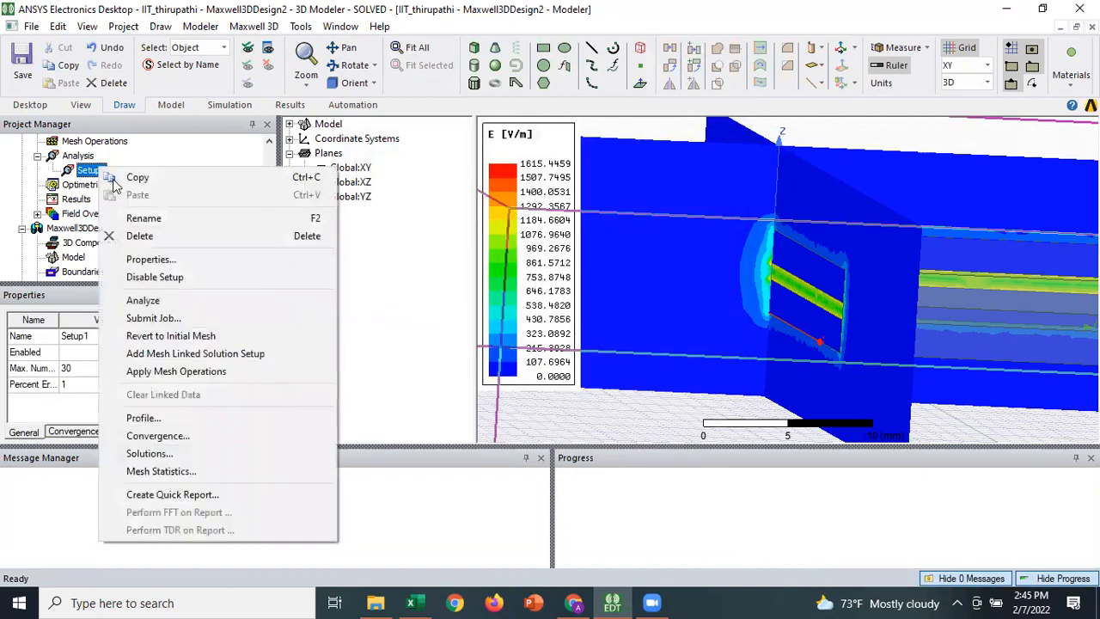
pyautogui.click(174, 335)
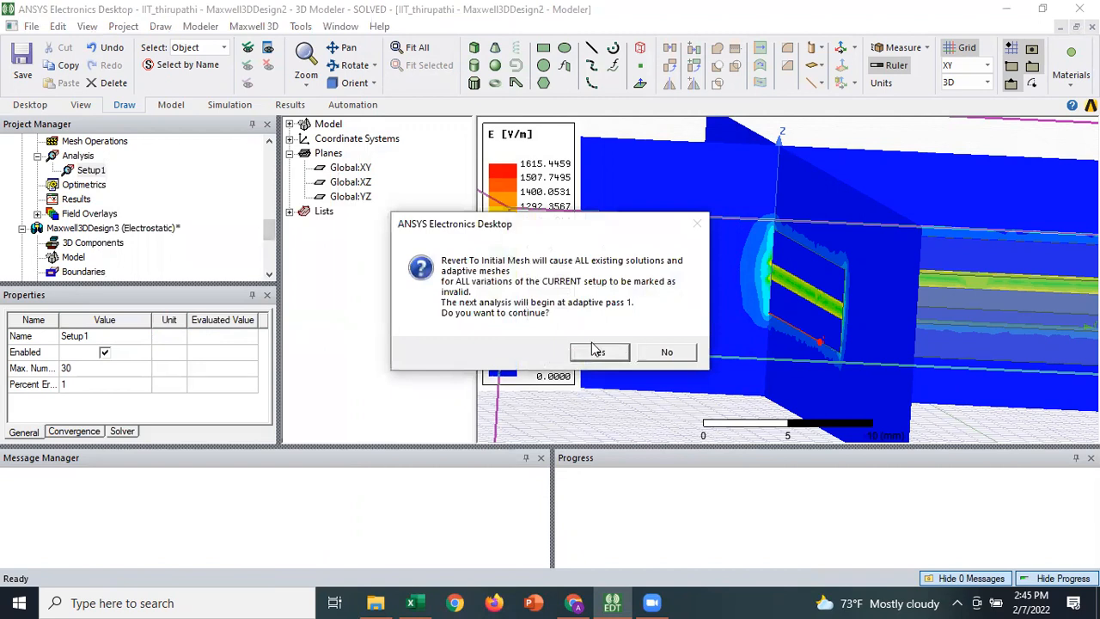
pyautogui.click(597, 352)
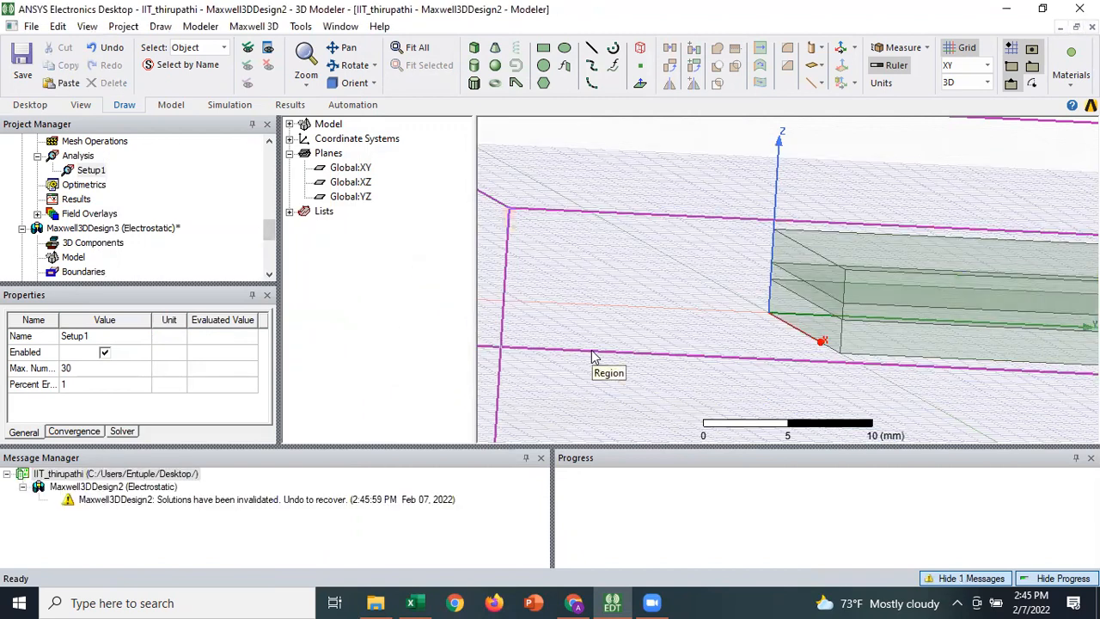
pyautogui.rightClick(91, 171)
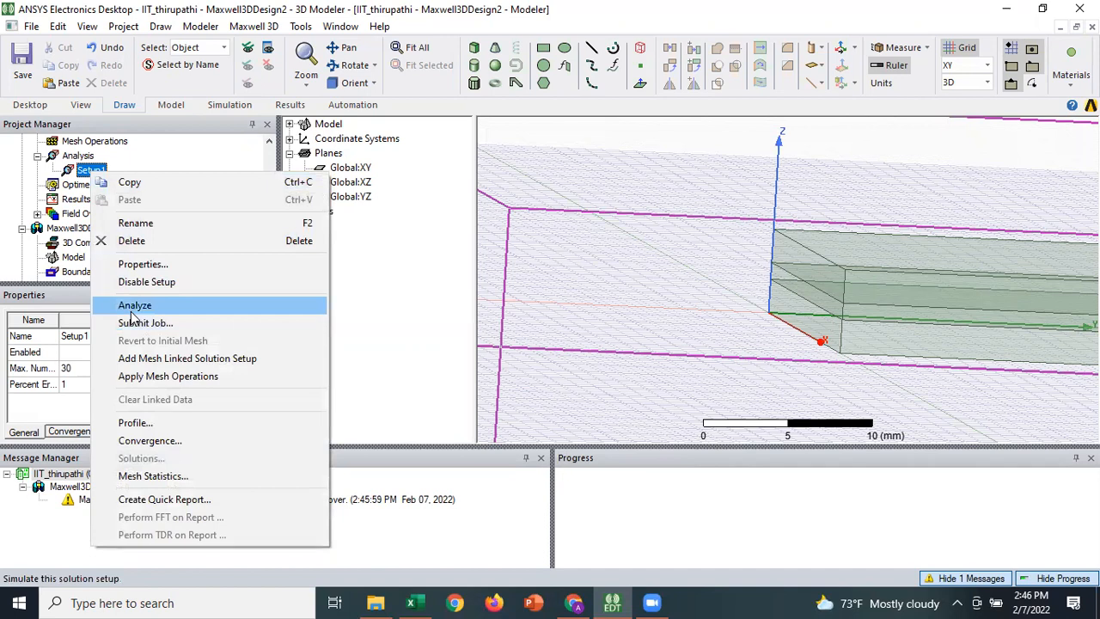
pyautogui.click(133, 306)
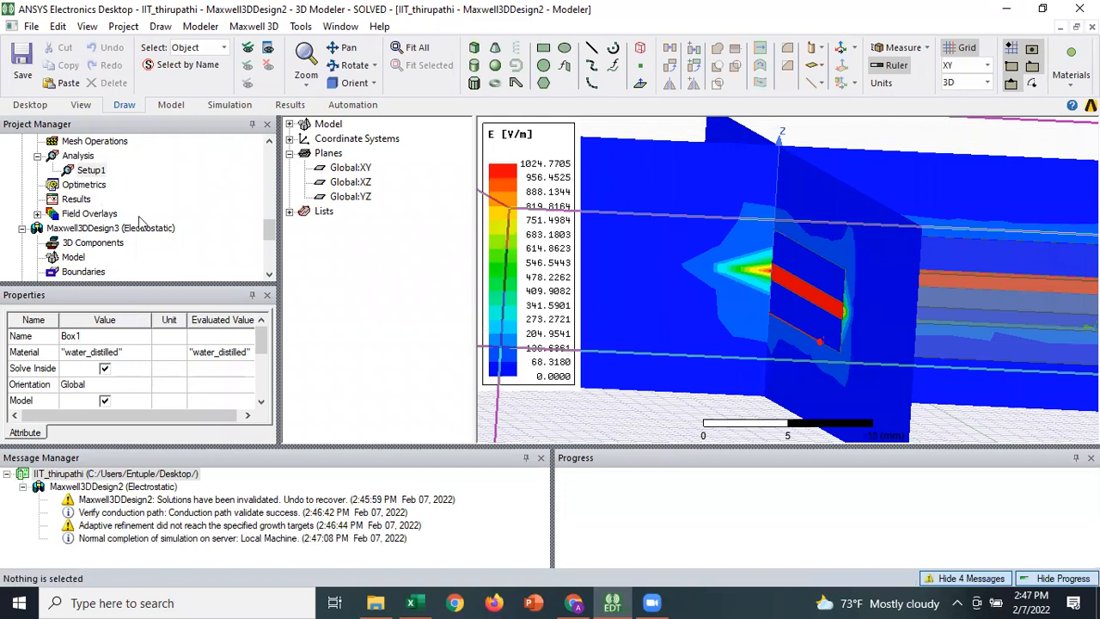
# Browse the solutions of Maxwell3DDesign2 and examine the capacitance matrix of Setup1.
pyautogui.rightClick(75, 200)
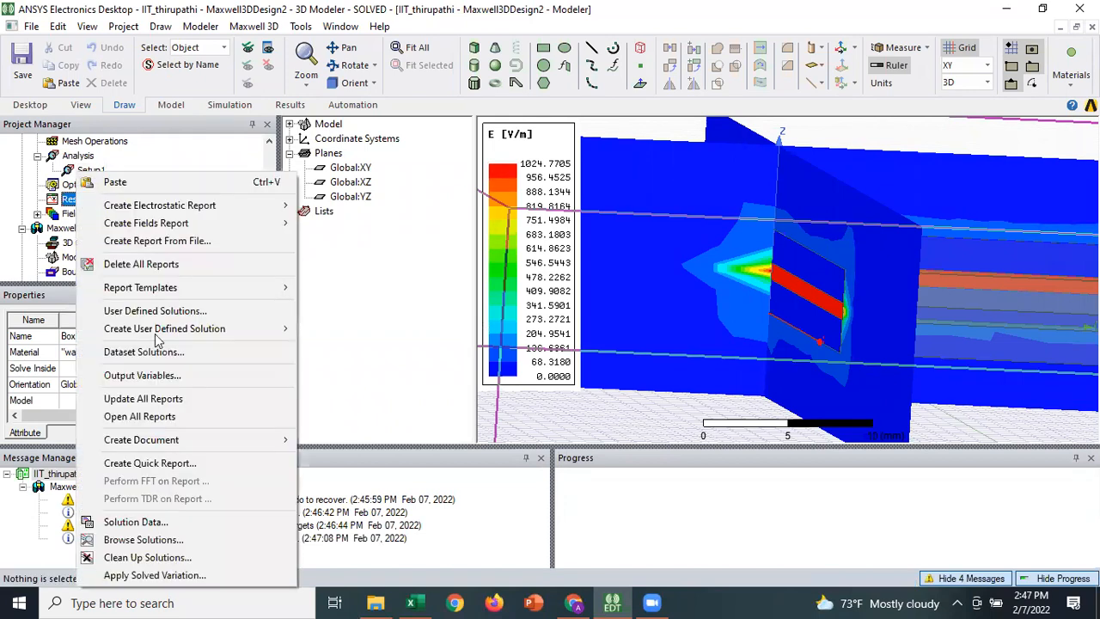
pyautogui.click(158, 538)
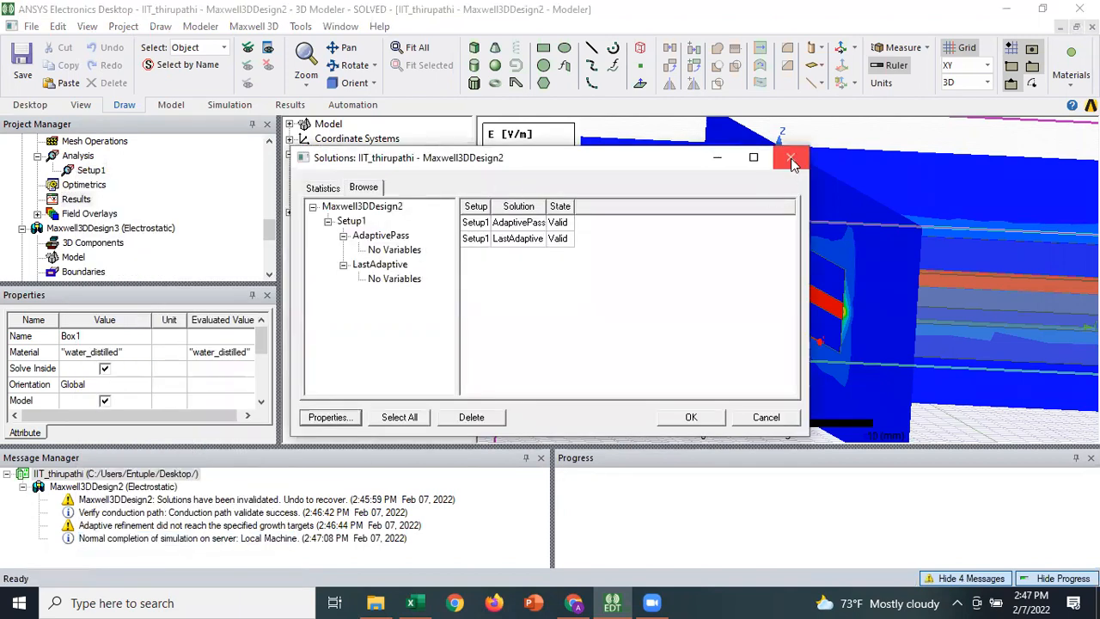
pyautogui.press('Escape')
pyautogui.rightClick(86, 171)
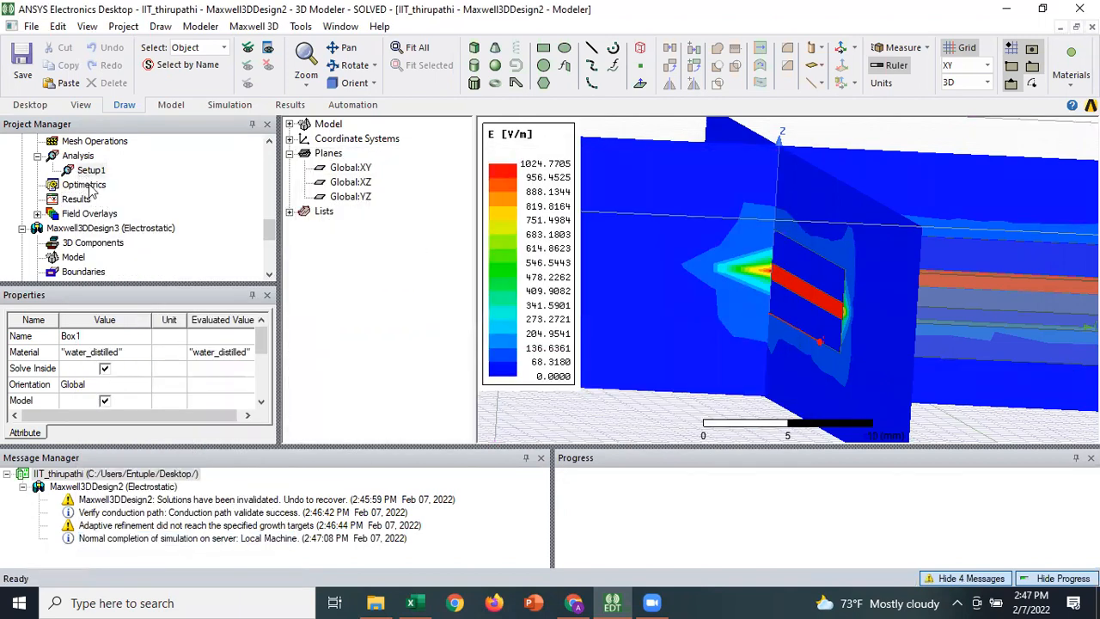
pyautogui.click(167, 487)
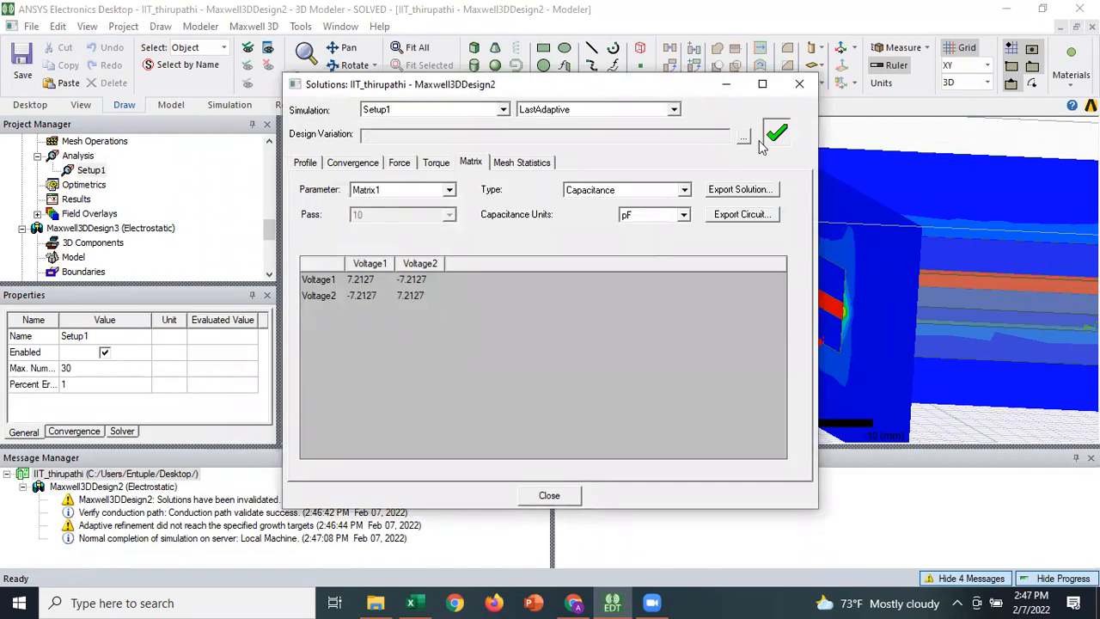
pyautogui.click(798, 84)
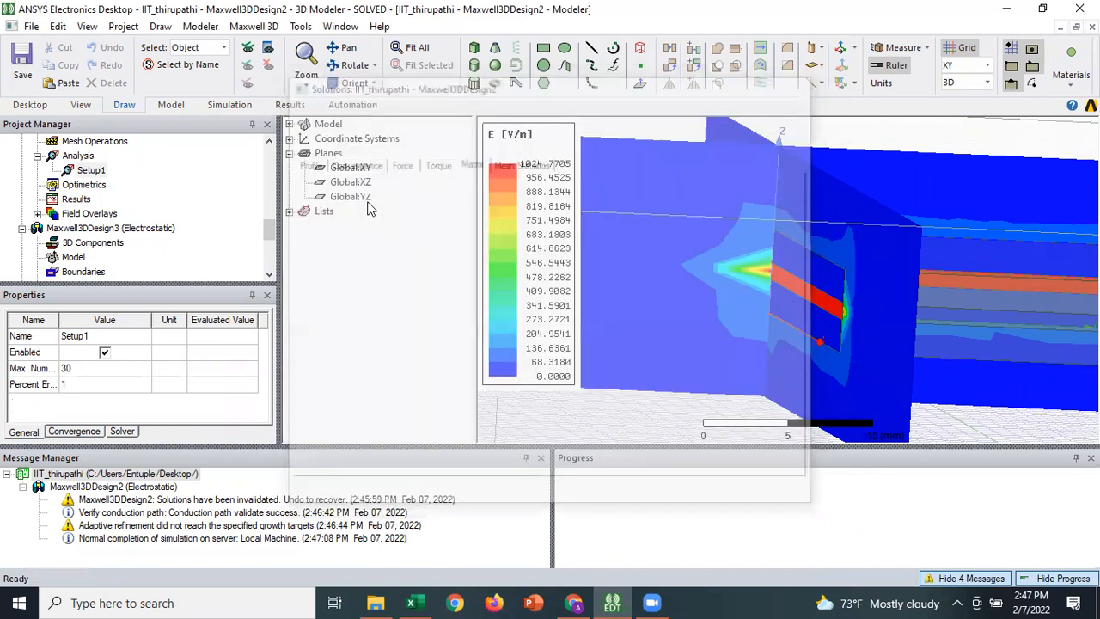
# Set the Percent Error of Setup1 in Maxwell3DDesign3 to 1.
pyautogui.scroll(-1, 272, 234)
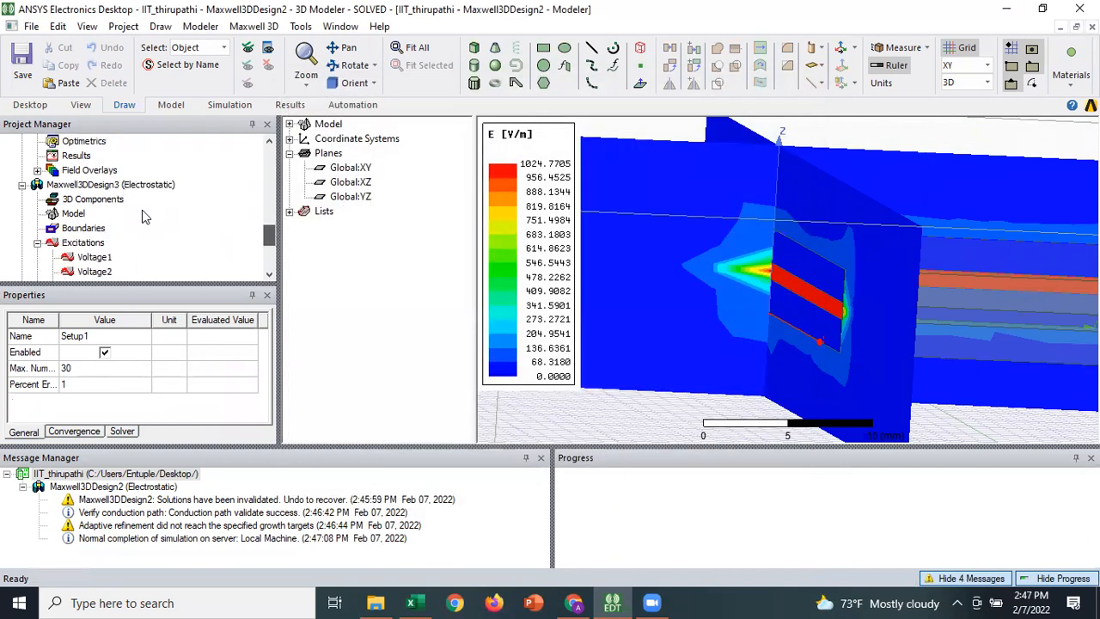
pyautogui.click(75, 187)
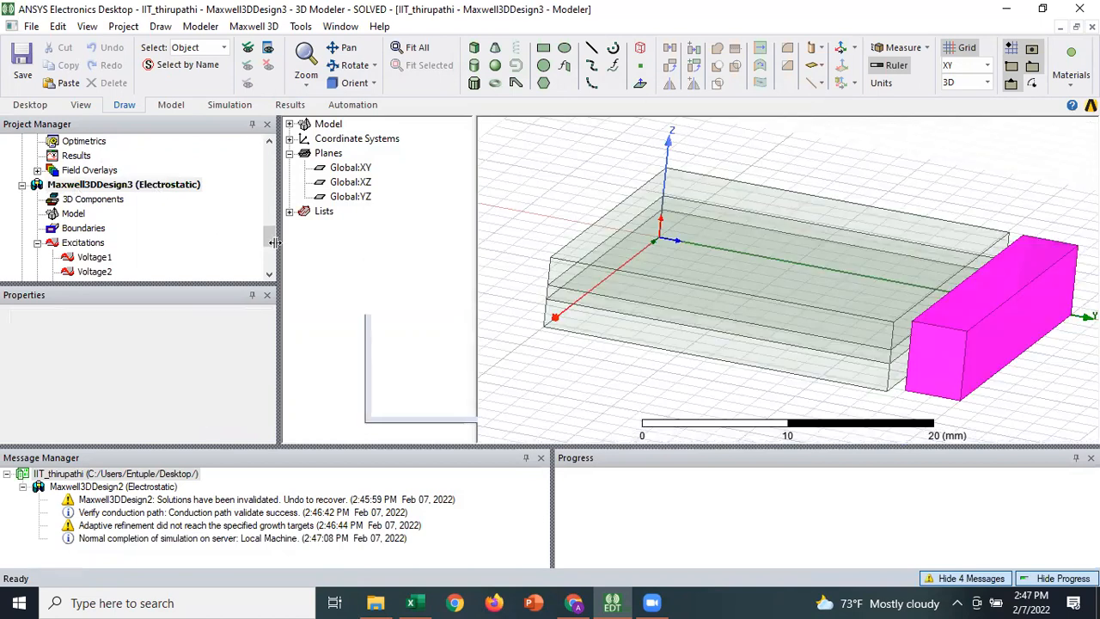
pyautogui.scroll(-3, 269, 244)
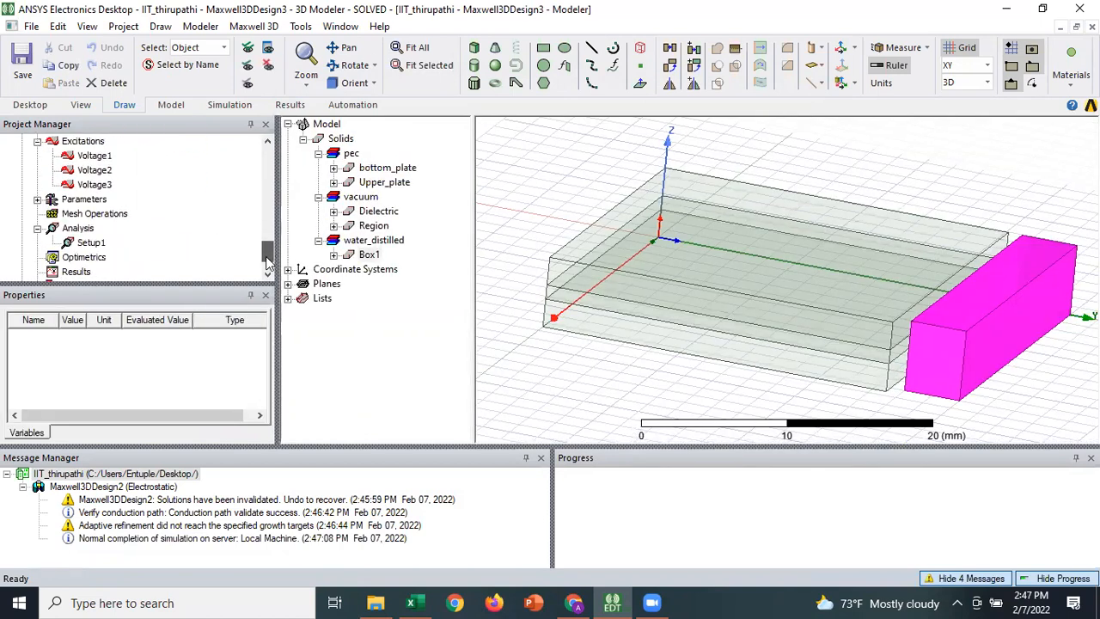
pyautogui.doubleClick(87, 228)
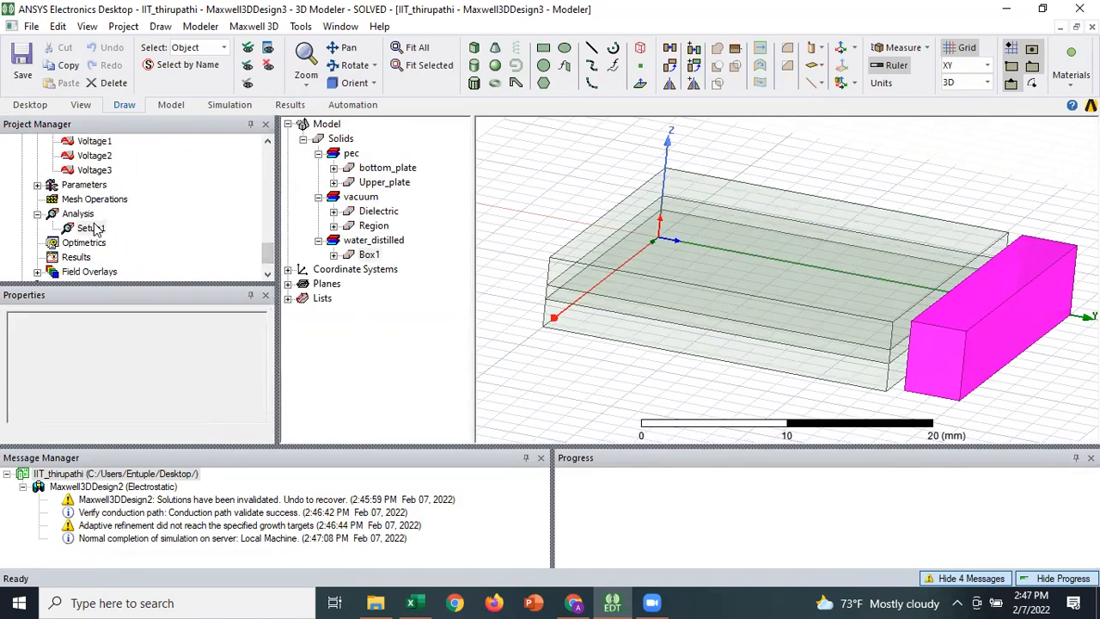
pyautogui.click(573, 185)
pyautogui.press('BackSpace')
pyautogui.press('BackSpace')
pyautogui.press('Return')
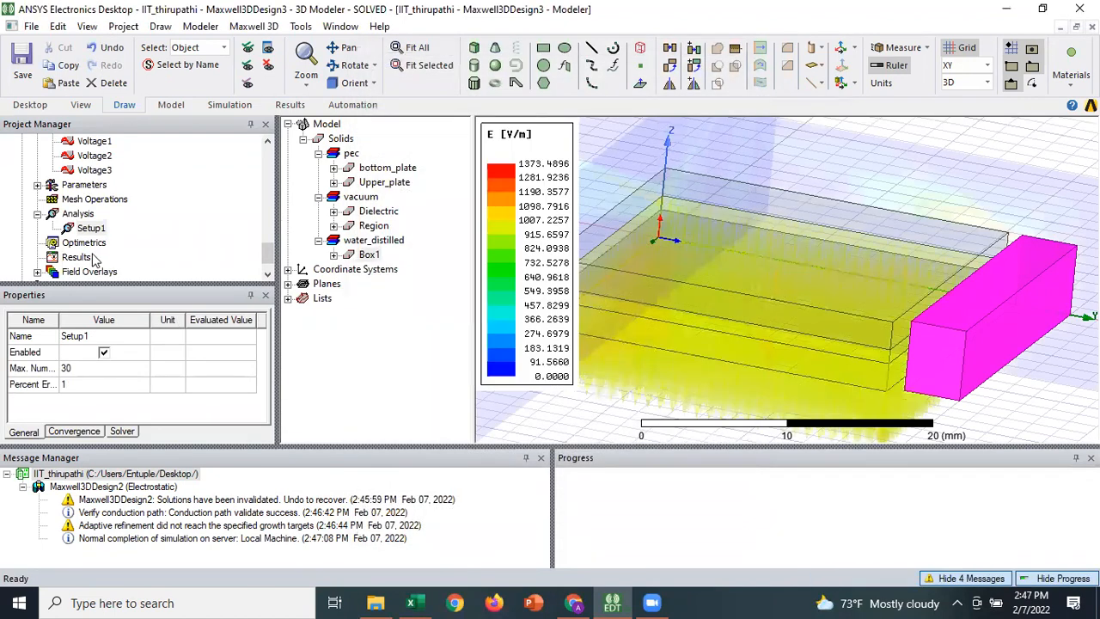
# Look over the excitation types that can be assigned to the upper plate in Maxwell3DDesign3.
pyautogui.click(88, 227)
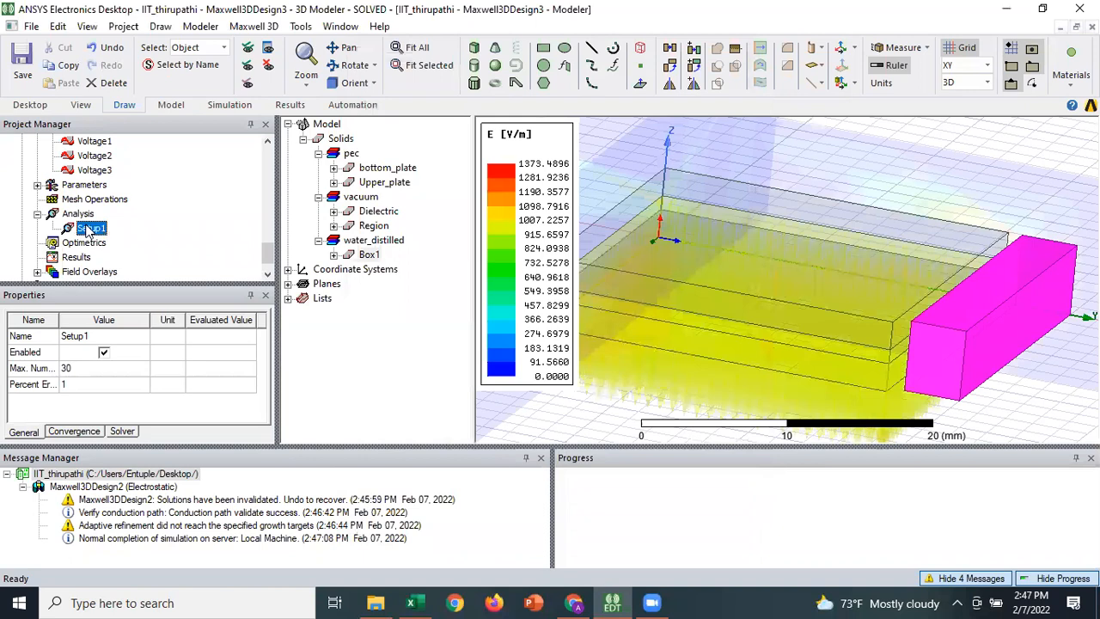
pyautogui.moveTo(271, 254); pyautogui.dragTo(268, 243)
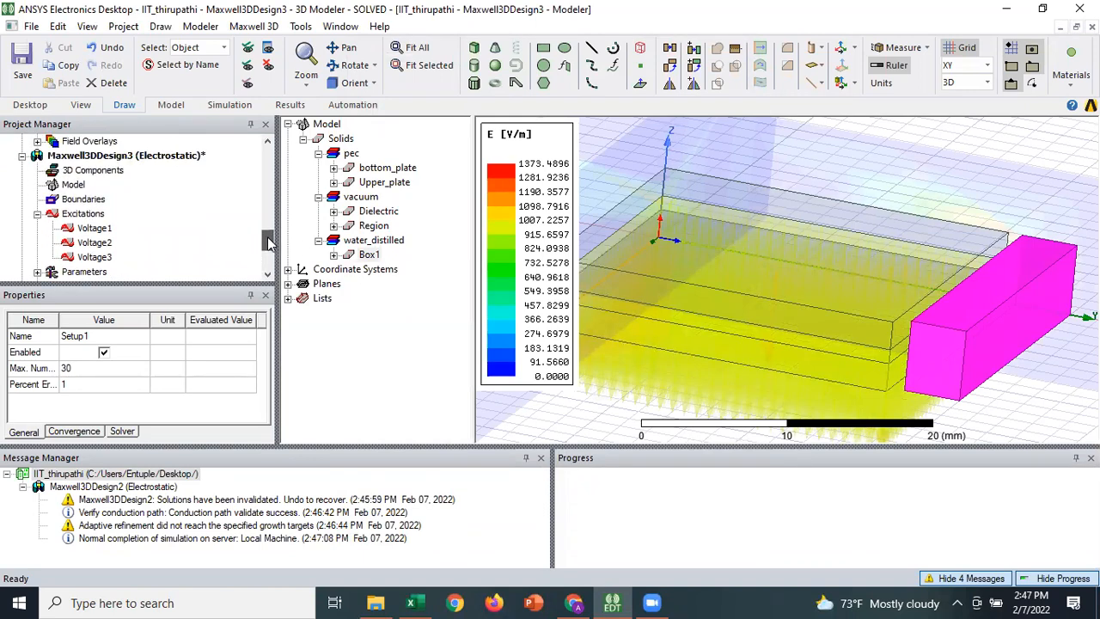
pyautogui.click(69, 155)
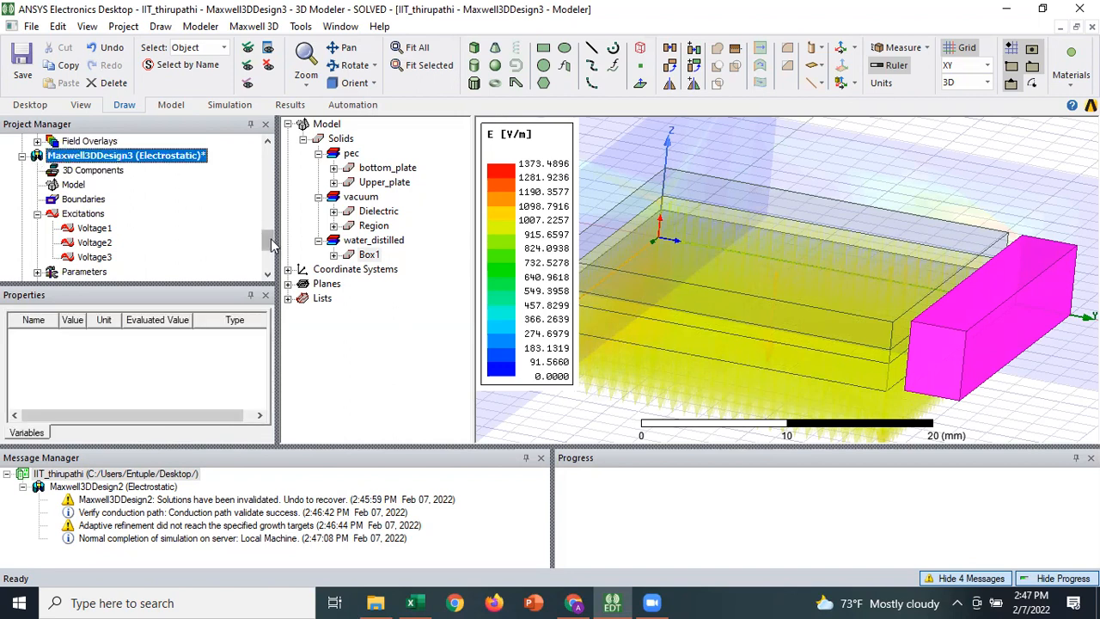
pyautogui.moveTo(271, 243); pyautogui.dragTo(270, 246)
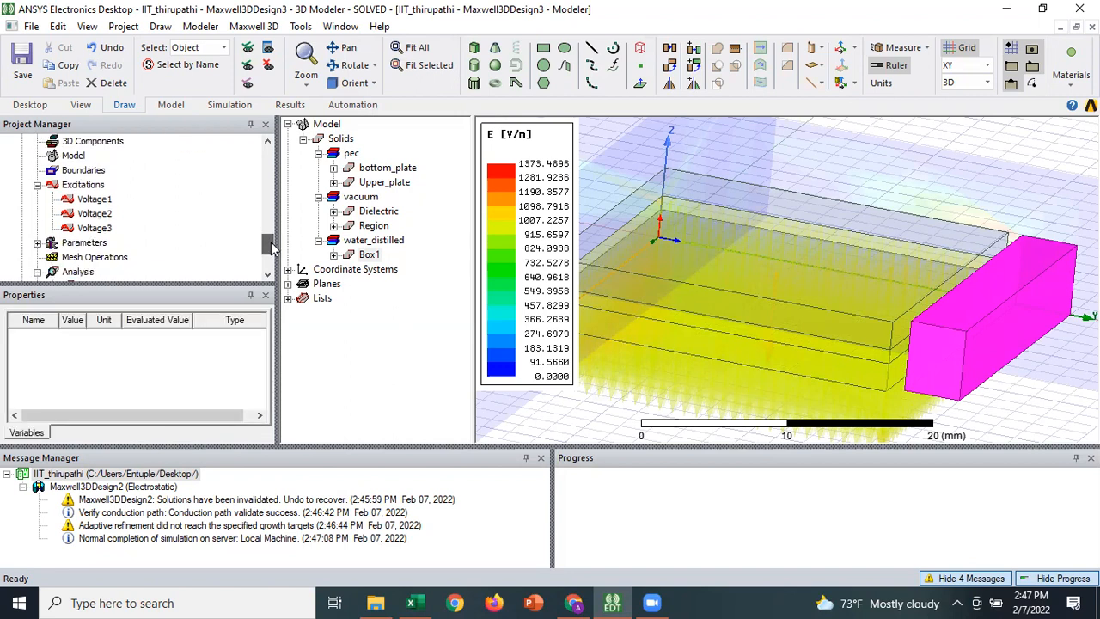
pyautogui.click(616, 209)
pyautogui.rightClick(616, 209)
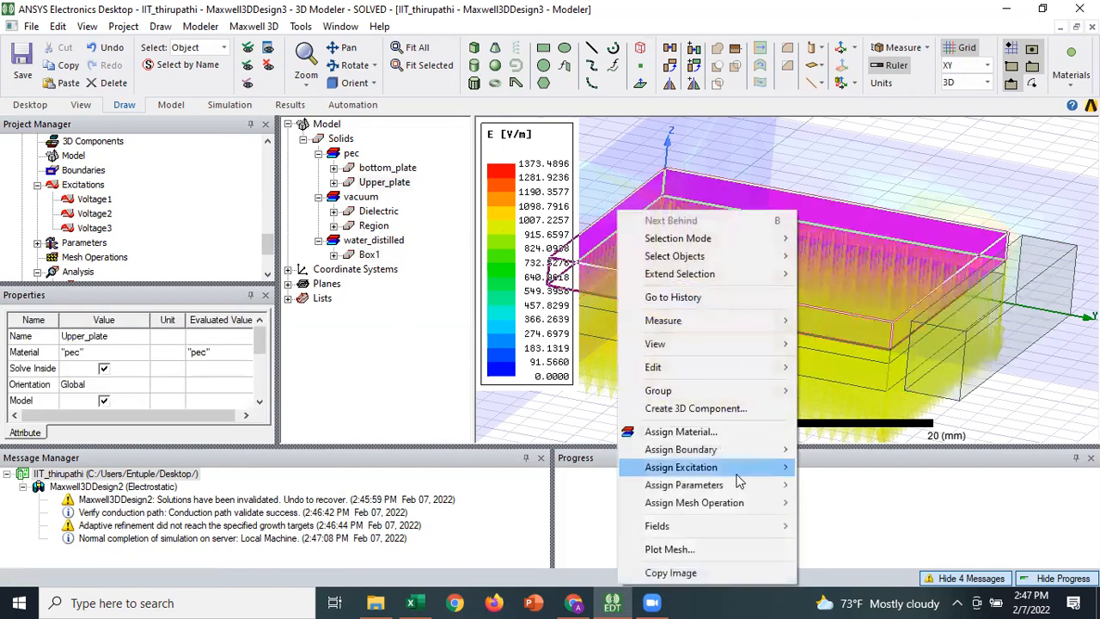
pyautogui.moveTo(734, 468)
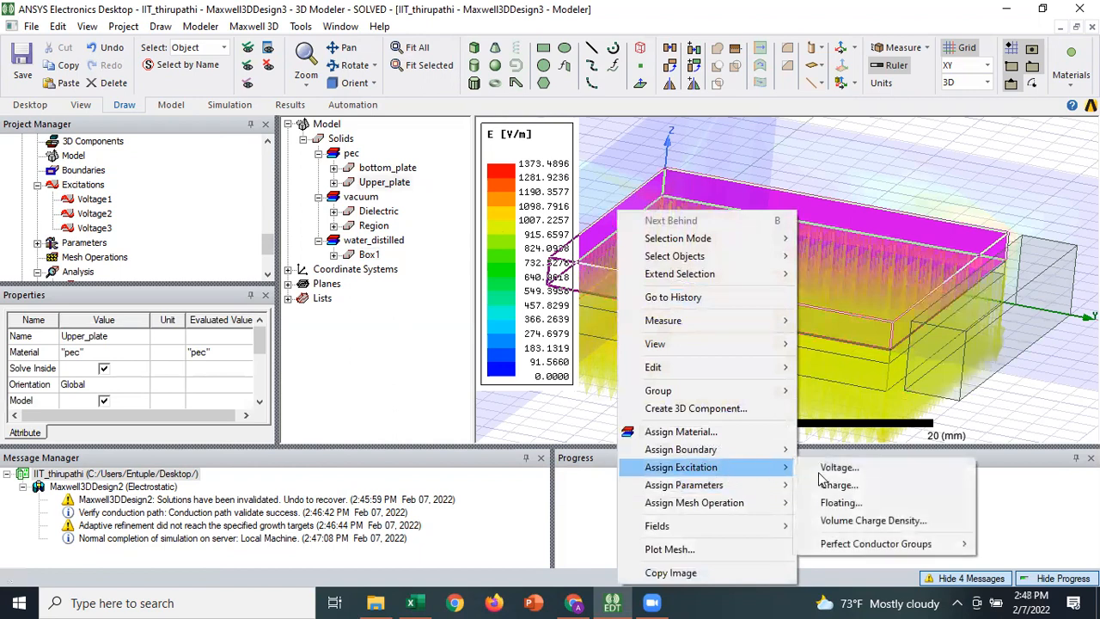
pyautogui.click(558, 418)
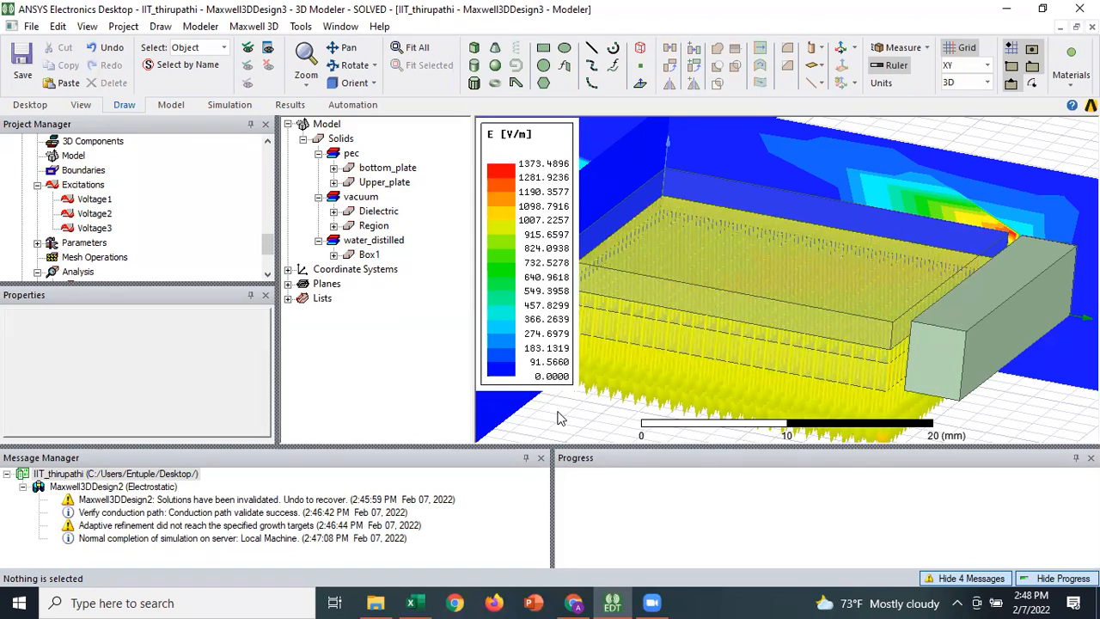
# Run the analysis of Setup1 in Maxwell3DDesign3 and examine its convergence table.
pyautogui.moveTo(269, 247); pyautogui.dragTo(269, 250)
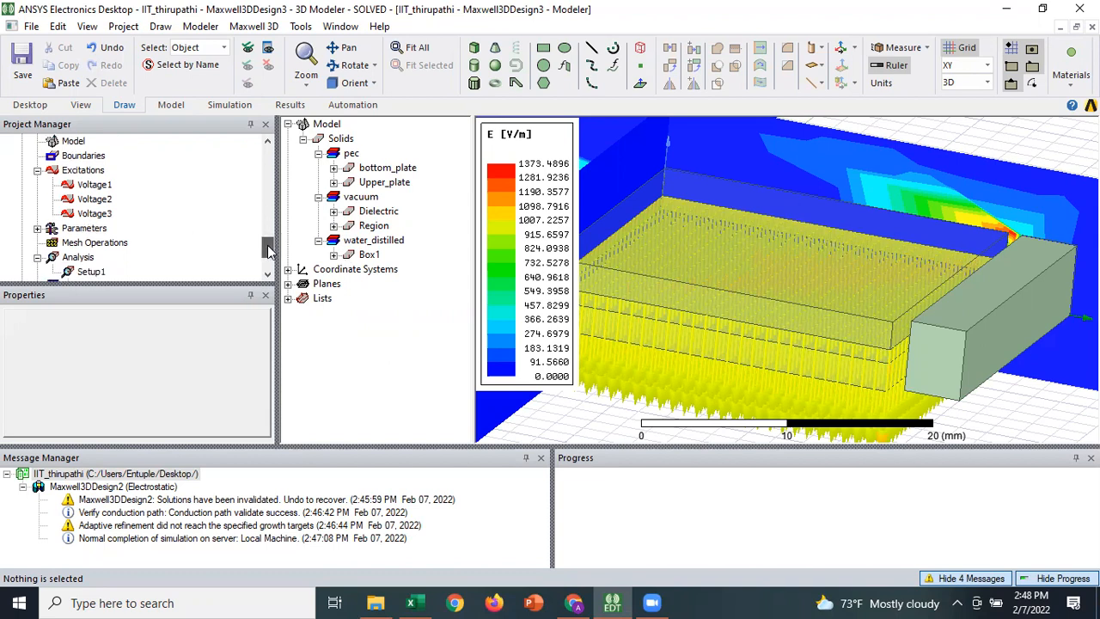
pyautogui.rightClick(92, 271)
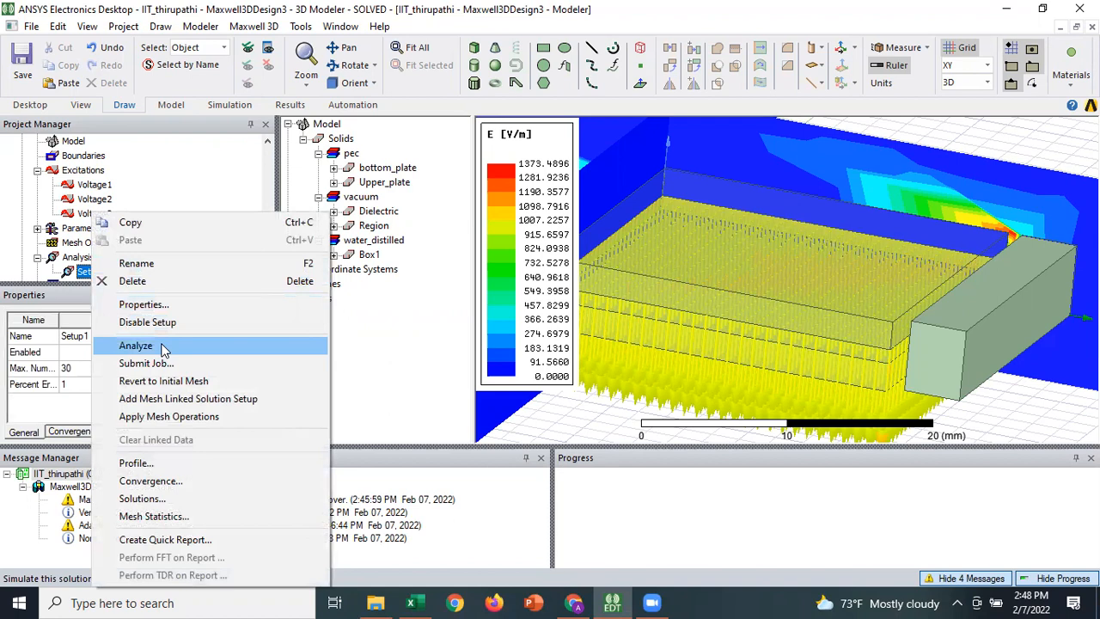
pyautogui.click(136, 345)
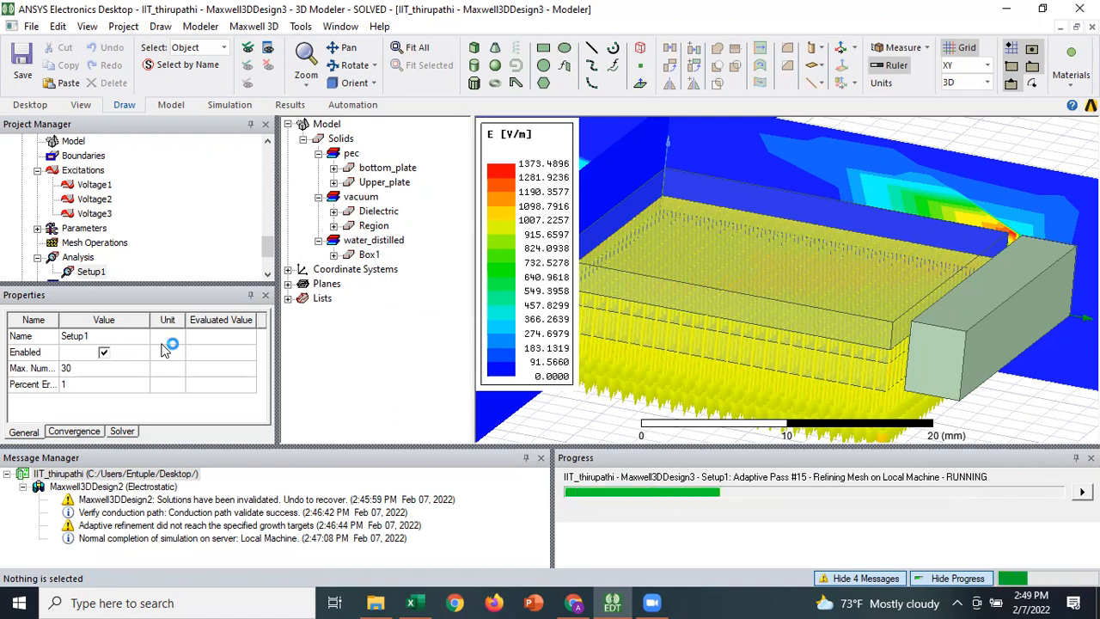
pyautogui.rightClick(89, 272)
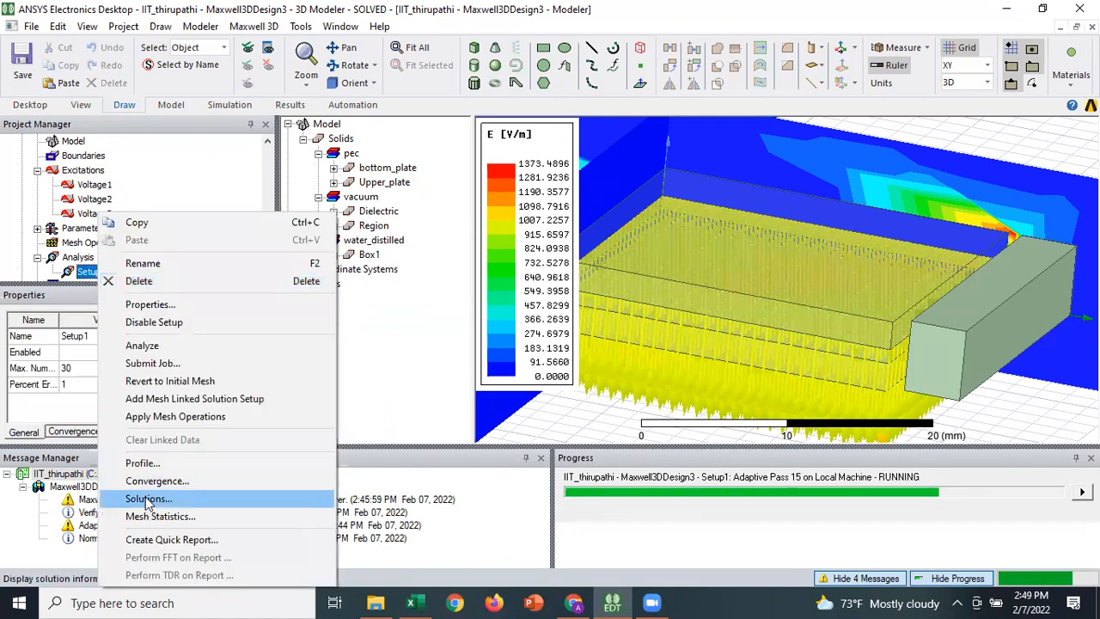
pyautogui.click(145, 483)
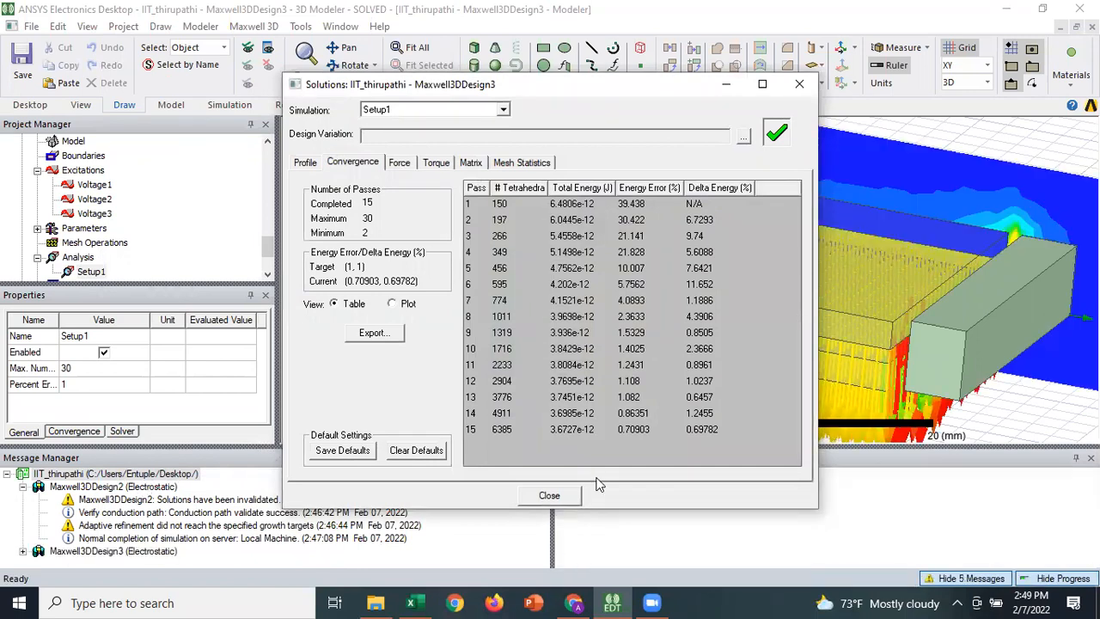
# Examine the capacitance matrix in the solutions of Setup1 in Maxwell3DDesign3.
pyautogui.click(549, 495)
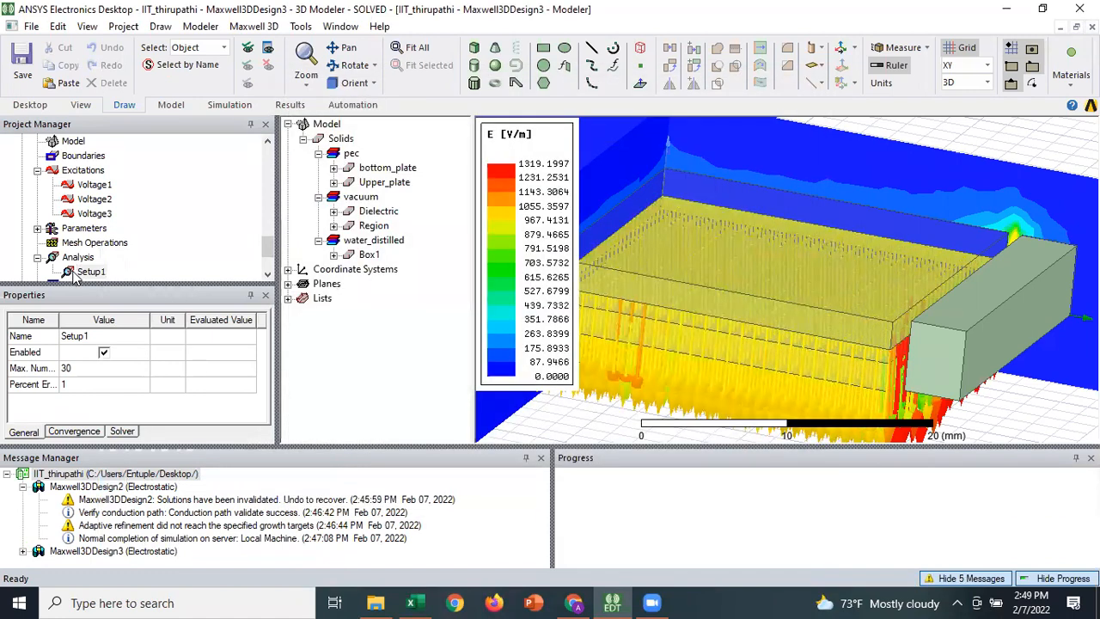
pyautogui.rightClick(73, 273)
pyautogui.click(158, 487)
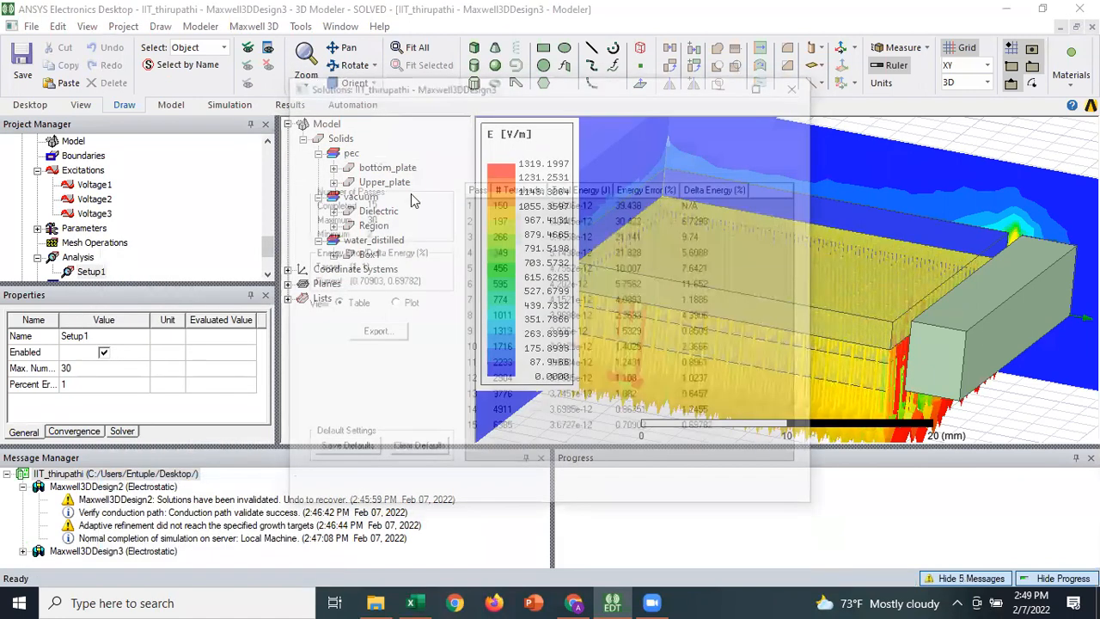
pyautogui.click(471, 162)
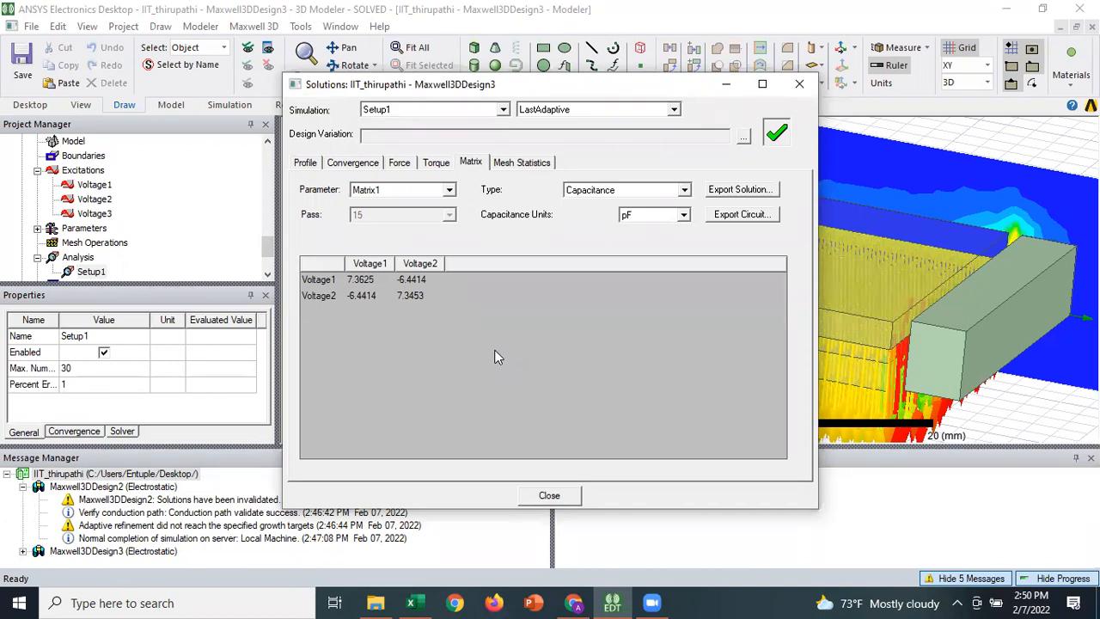
pyautogui.click(742, 190)
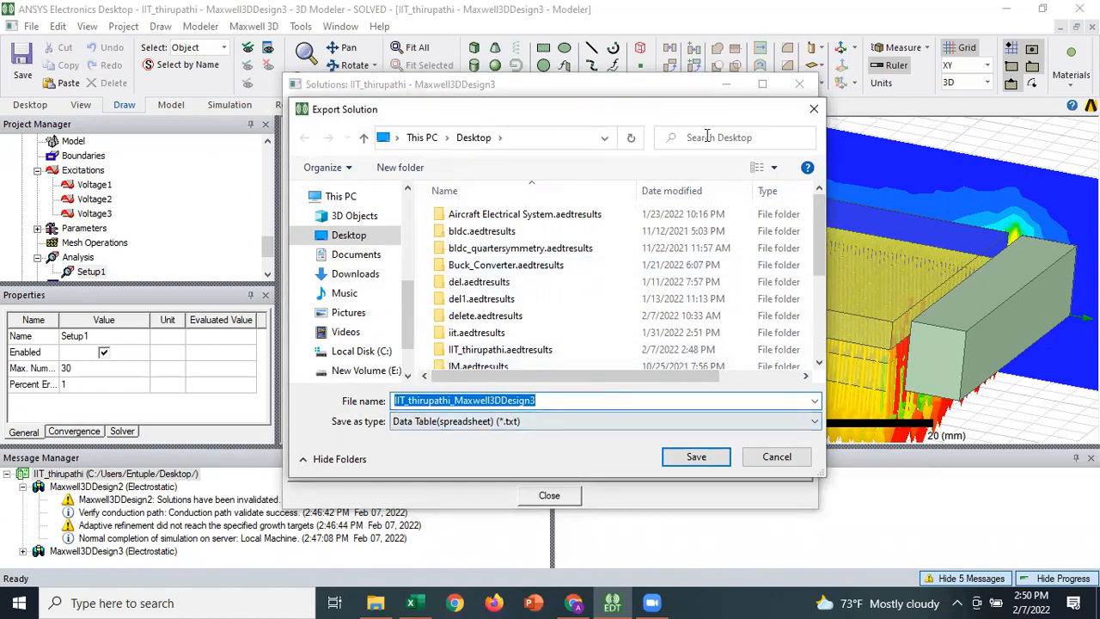
pyautogui.moveTo(685, 114); pyautogui.dragTo(711, 138)
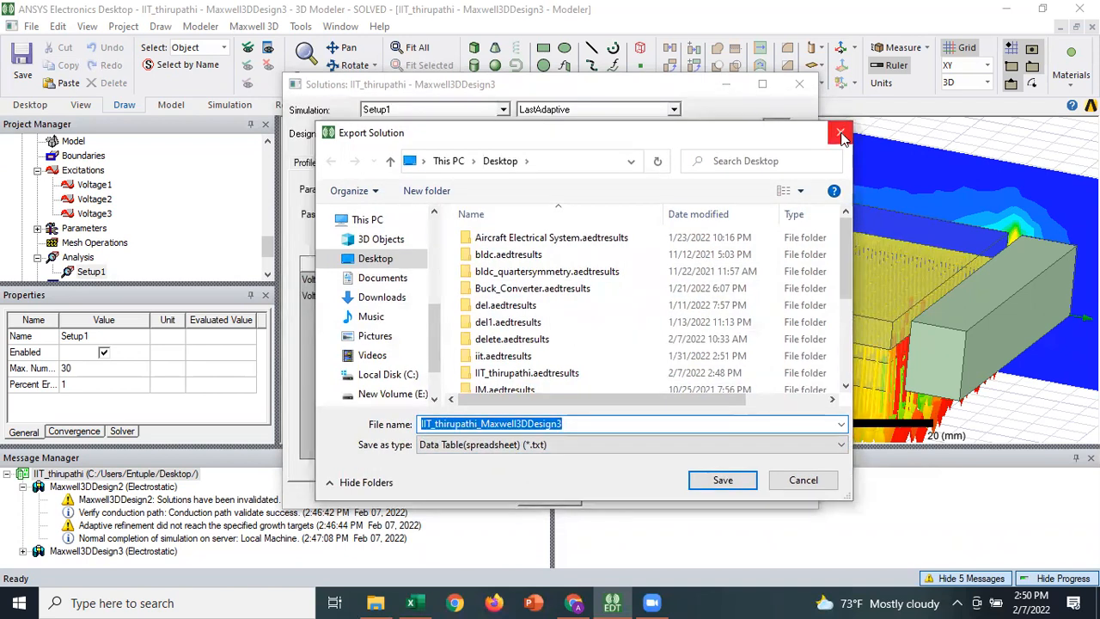
pyautogui.click(840, 134)
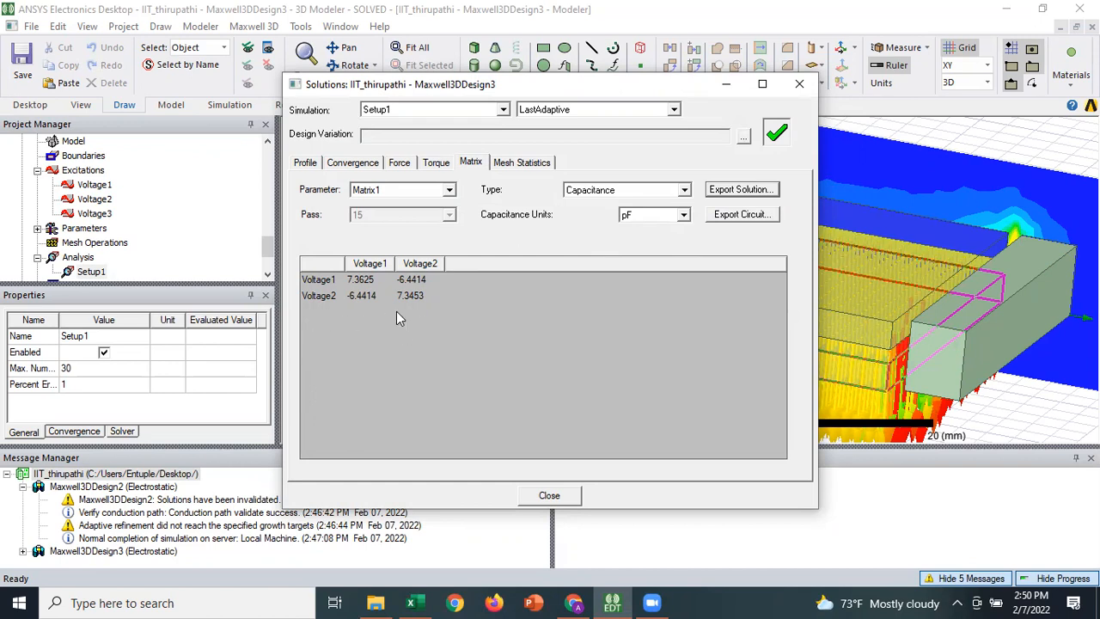
pyautogui.click(793, 90)
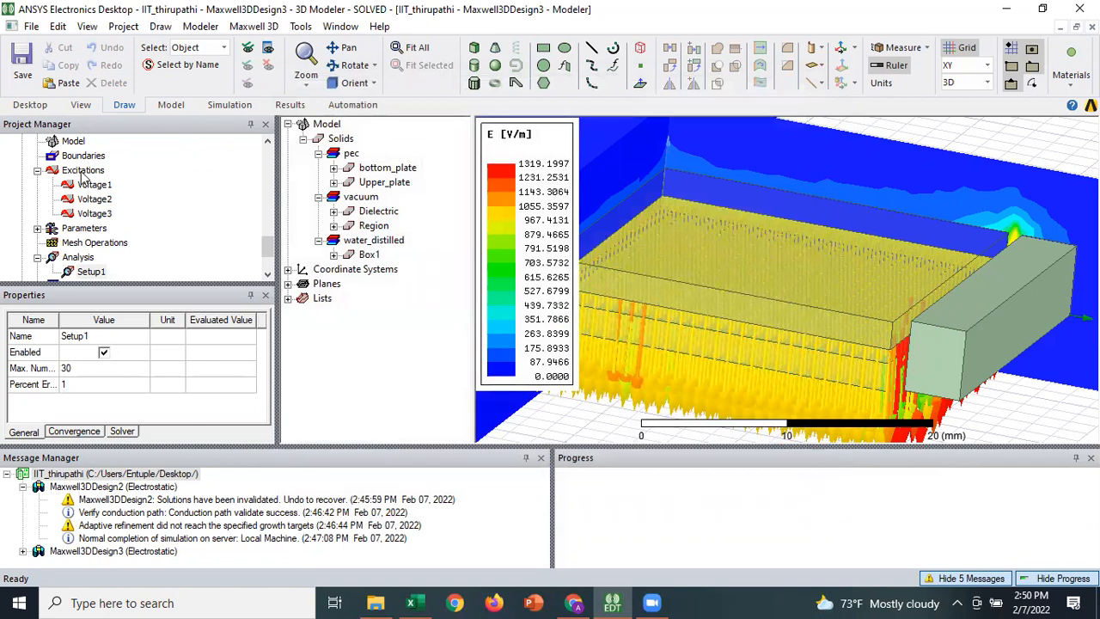
# Look over the assignable excitation types and review the list of excitations defined in Maxwell3DDesign3.
pyautogui.rightClick(83, 174)
pyautogui.moveTo(172, 181)
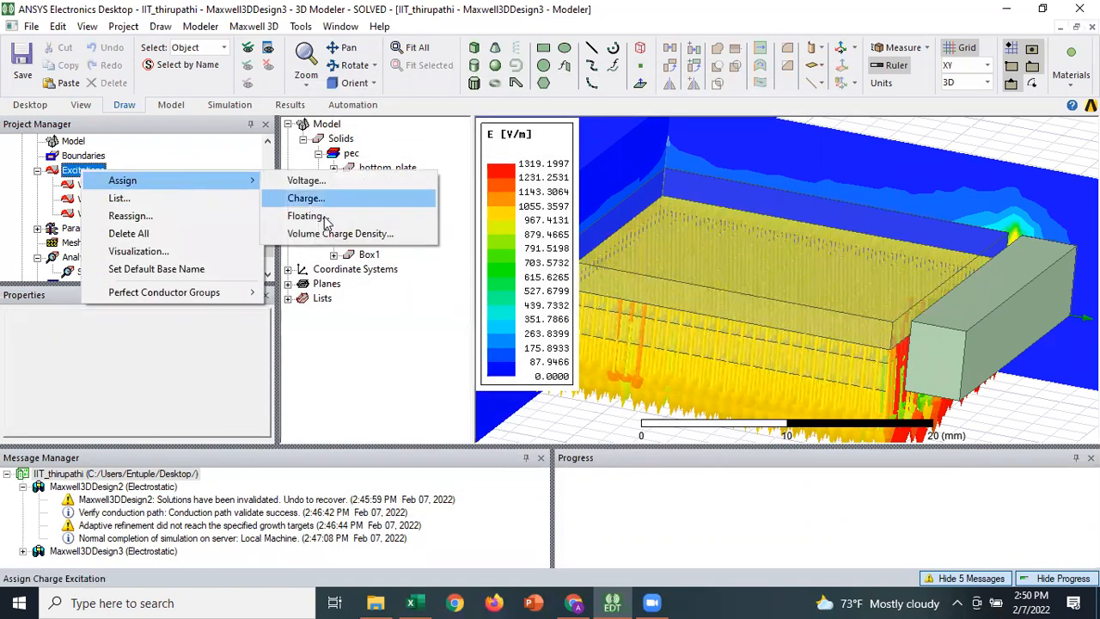
pyautogui.rightClick(67, 174)
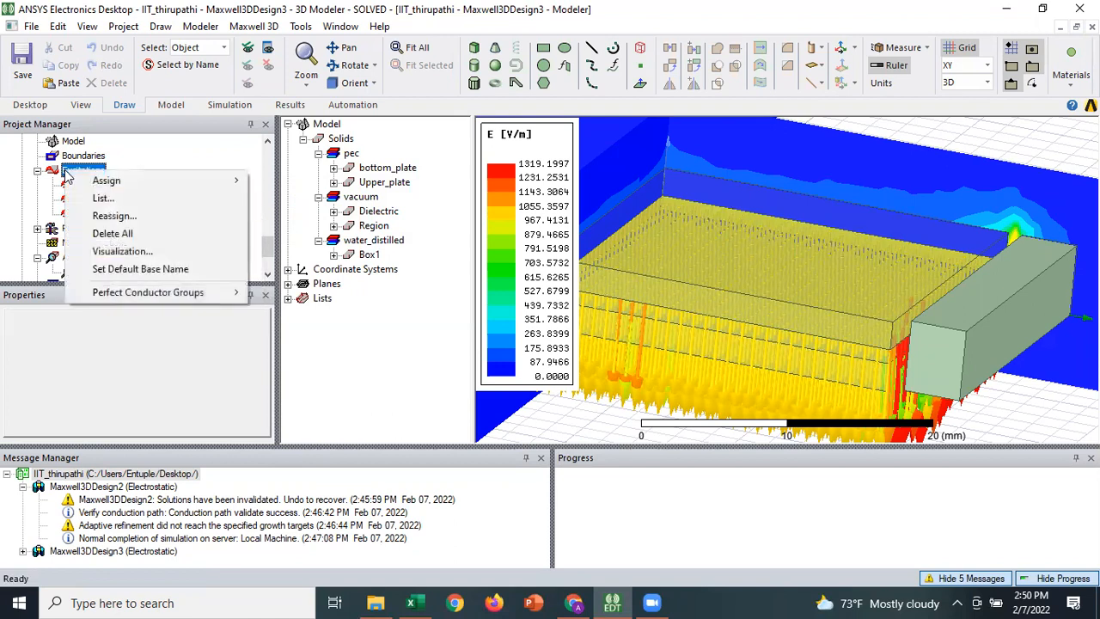
pyautogui.moveTo(129, 182)
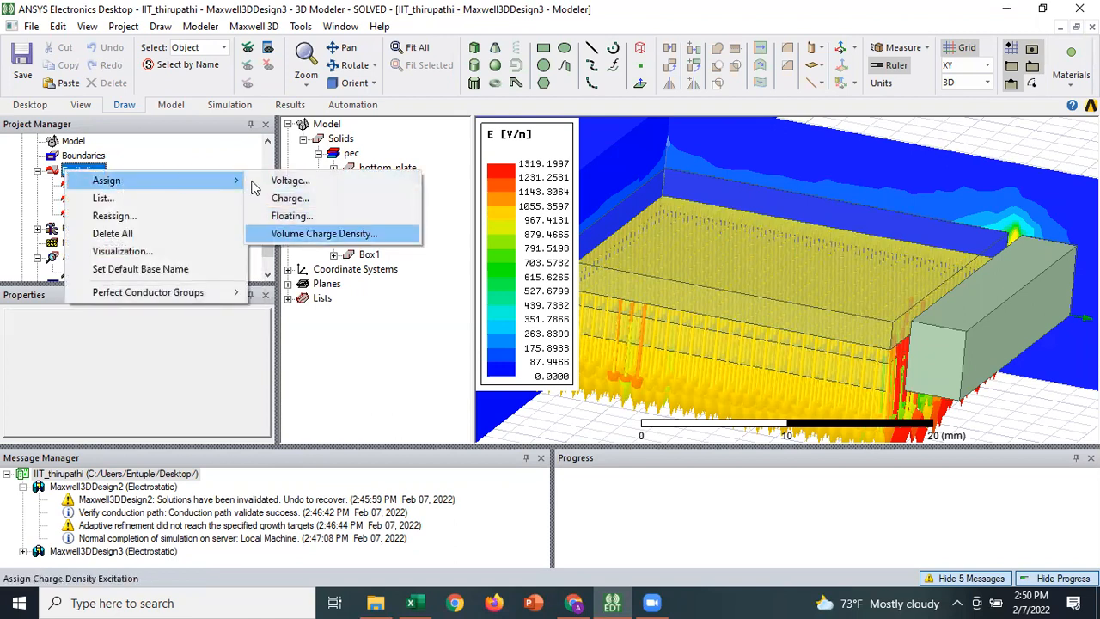
pyautogui.click(241, 158)
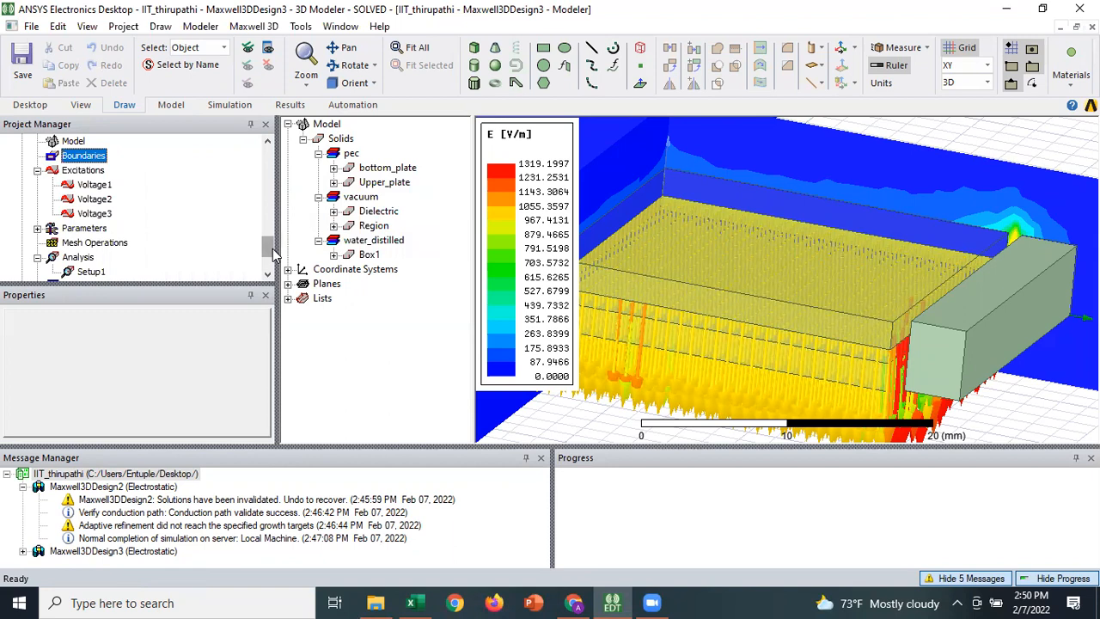
pyautogui.scroll(1, 273, 255)
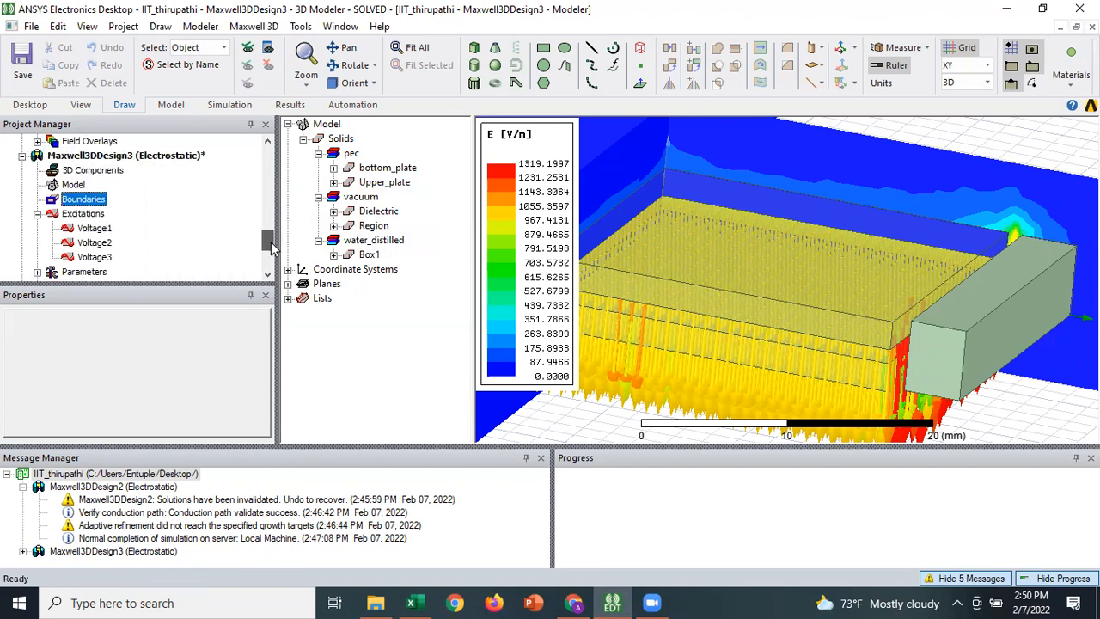
pyautogui.click(38, 158)
pyautogui.rightClick(83, 215)
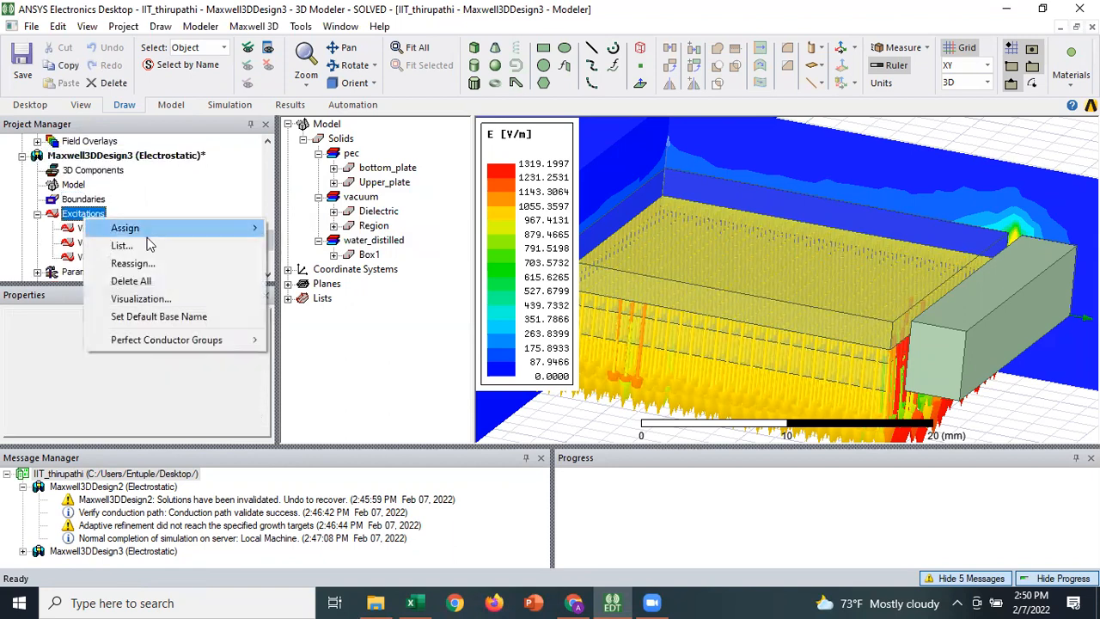
pyautogui.click(148, 245)
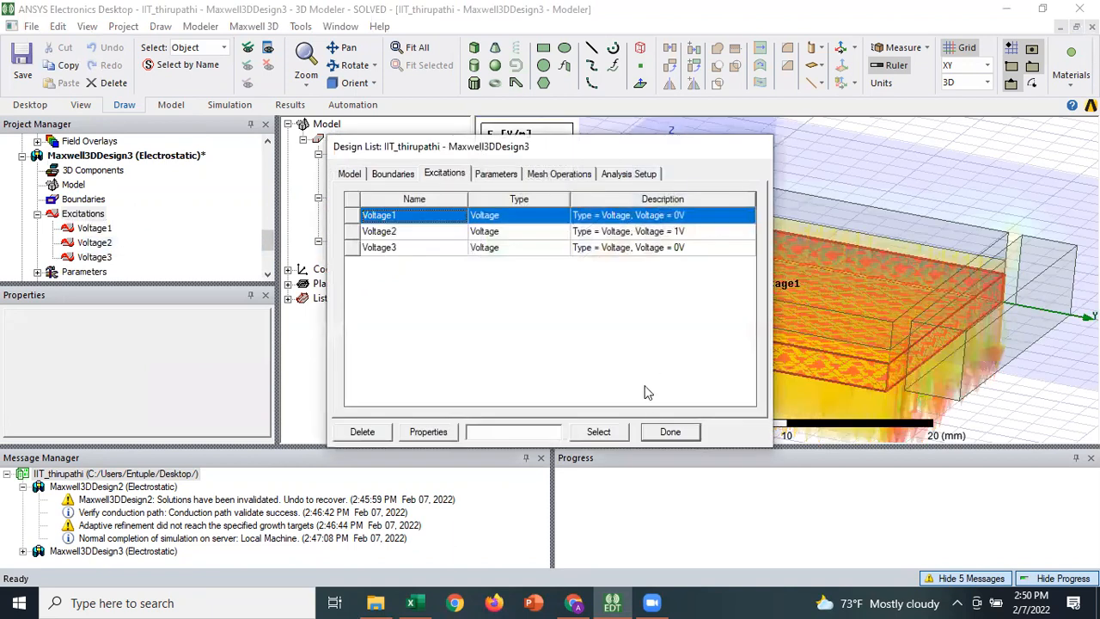
pyautogui.click(664, 431)
pyautogui.rightClick(84, 273)
pyautogui.moveTo(125, 278)
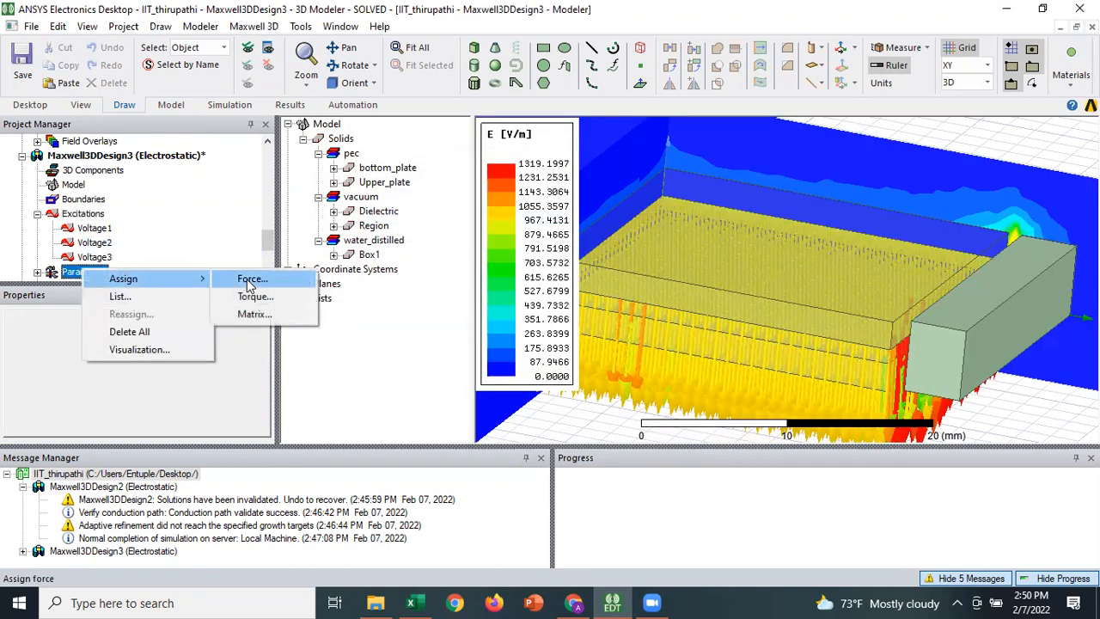
pyautogui.click(254, 315)
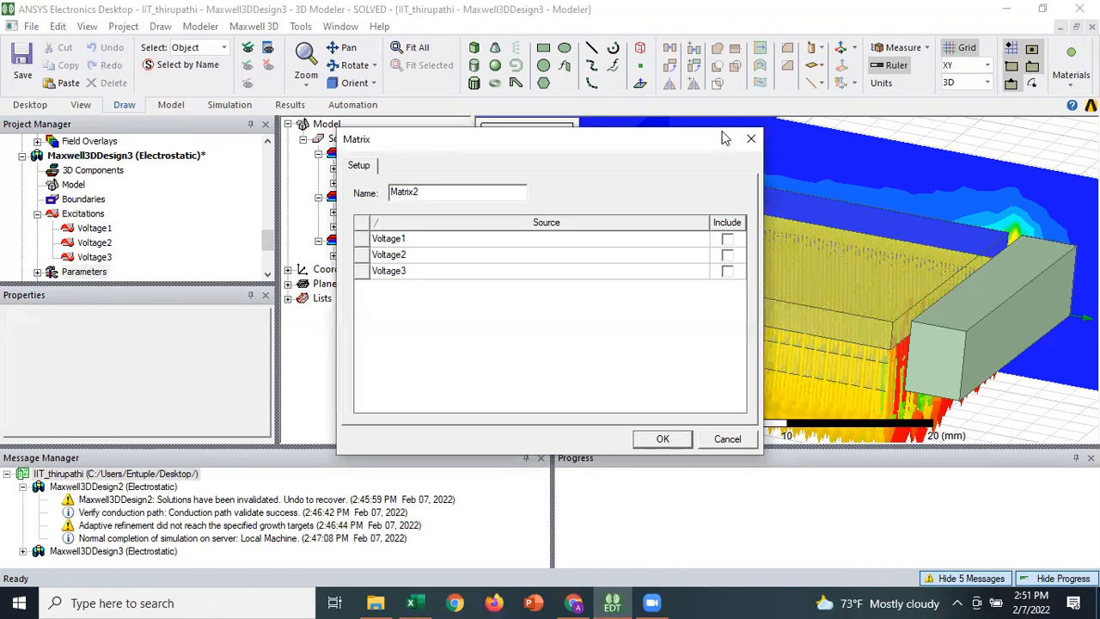
pyautogui.moveTo(722, 141); pyautogui.dragTo(723, 136)
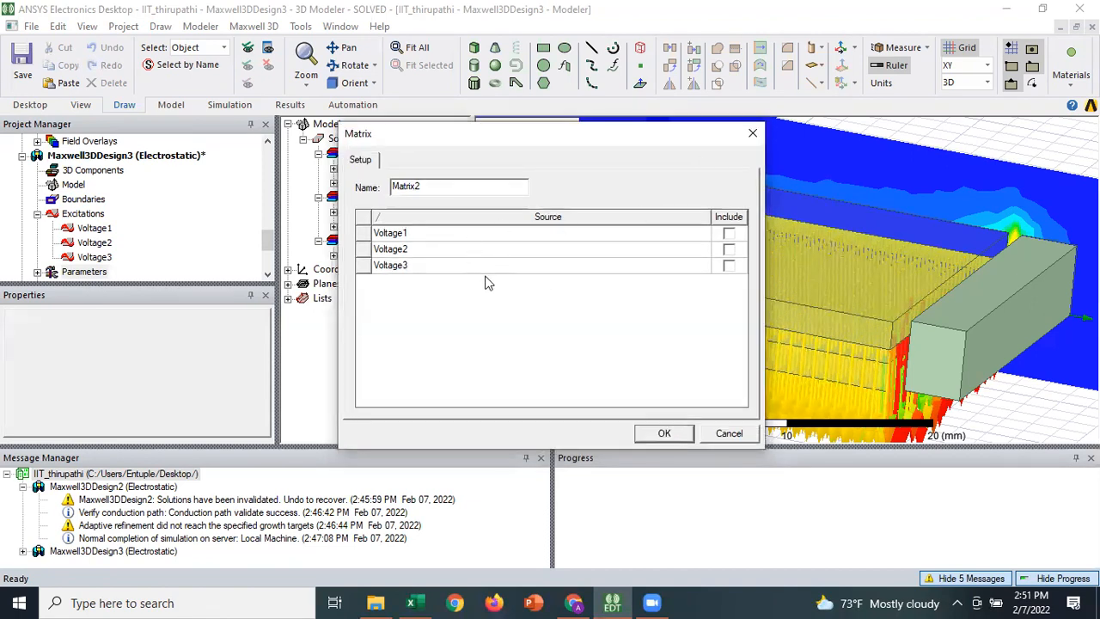
pyautogui.click(751, 137)
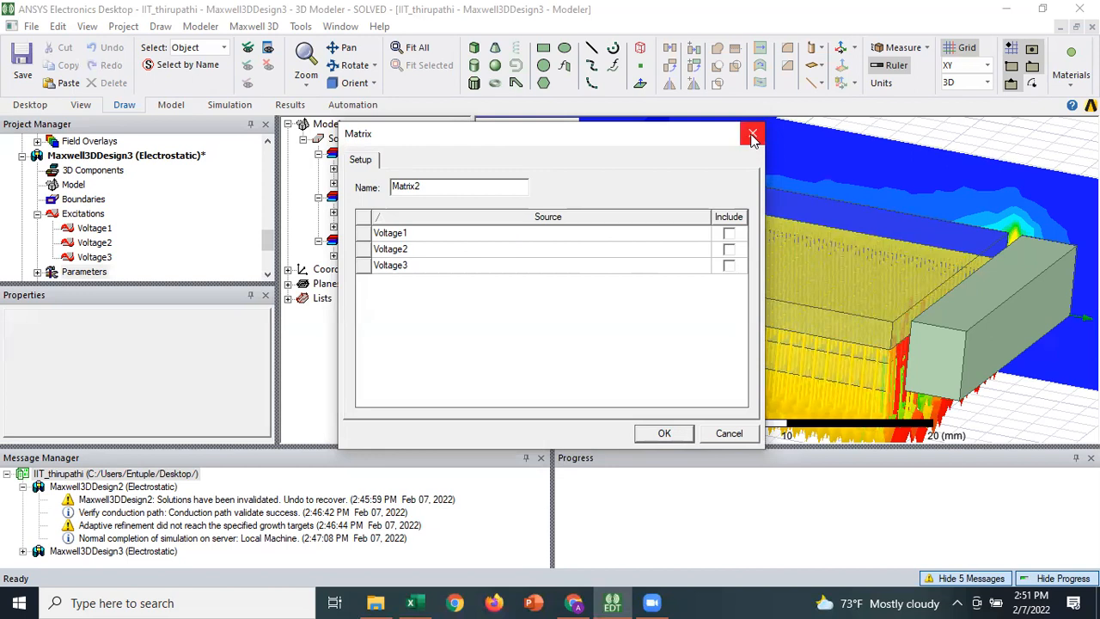
# Assign a second matrix parameter in Maxwell3DDesign3 that includes Voltage1, Voltage2 and Voltage3 as sources.
pyautogui.scroll(-1, 273, 247)
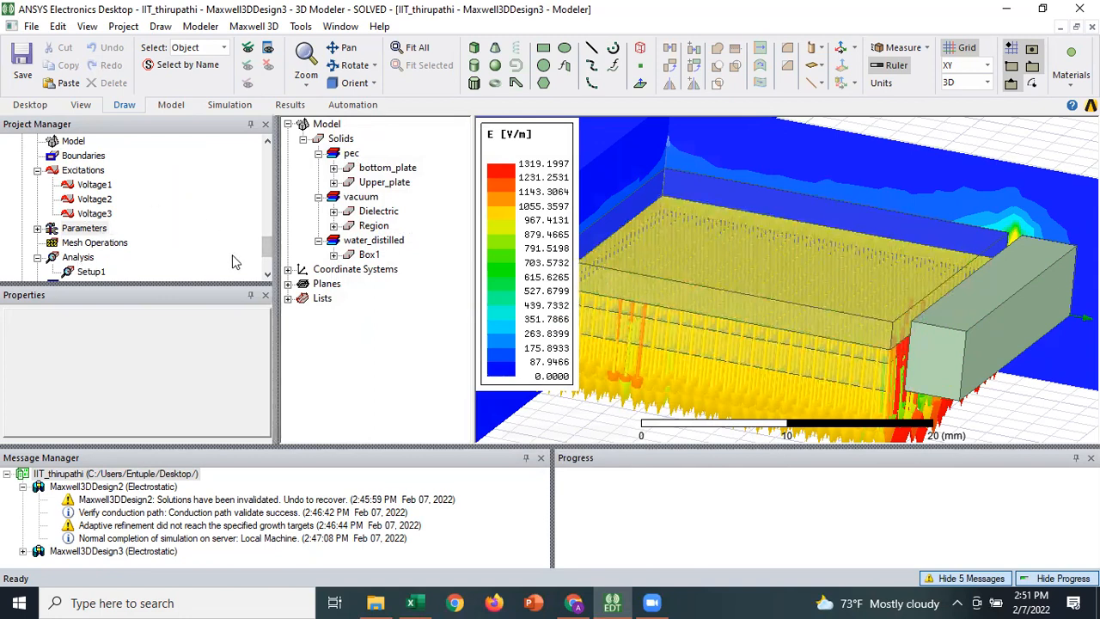
pyautogui.click(83, 228)
pyautogui.rightClick(80, 230)
pyautogui.moveTo(184, 240)
pyautogui.click(249, 274)
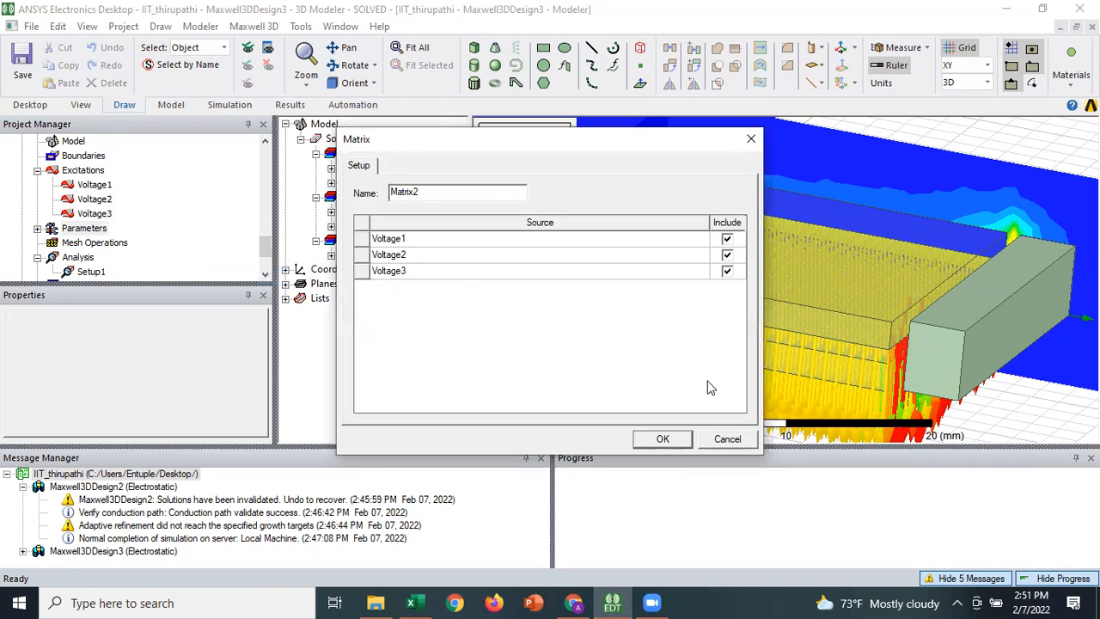
pyautogui.click(664, 443)
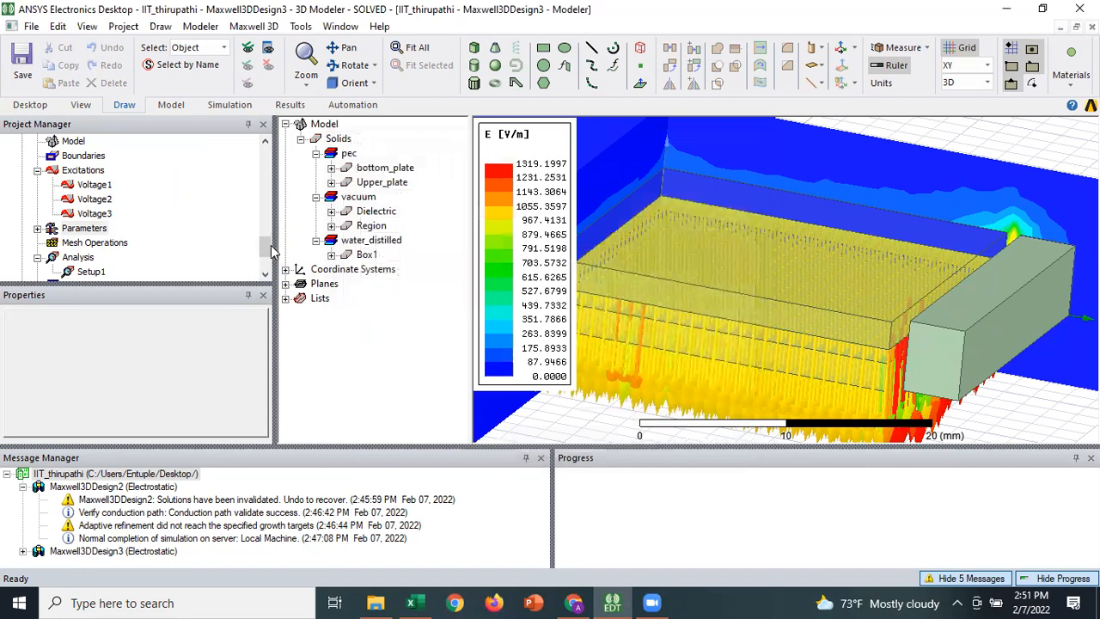
# Revert Setup1 of Maxwell3DDesign3 to its initial mesh and run its analysis again.
pyautogui.scroll(-1, 271, 258)
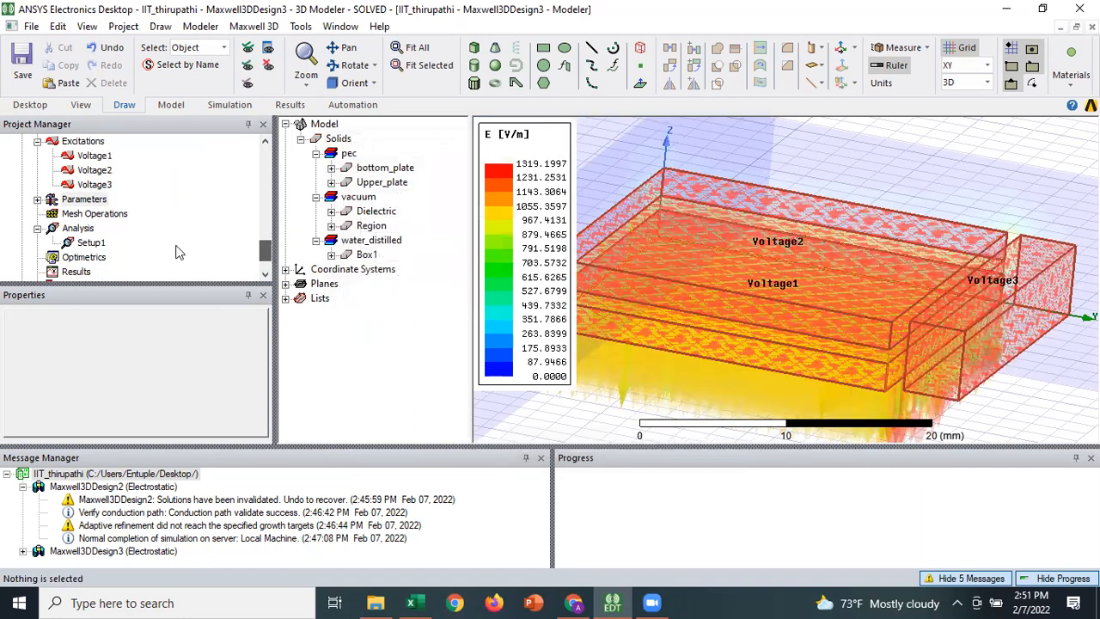
pyautogui.rightClick(86, 243)
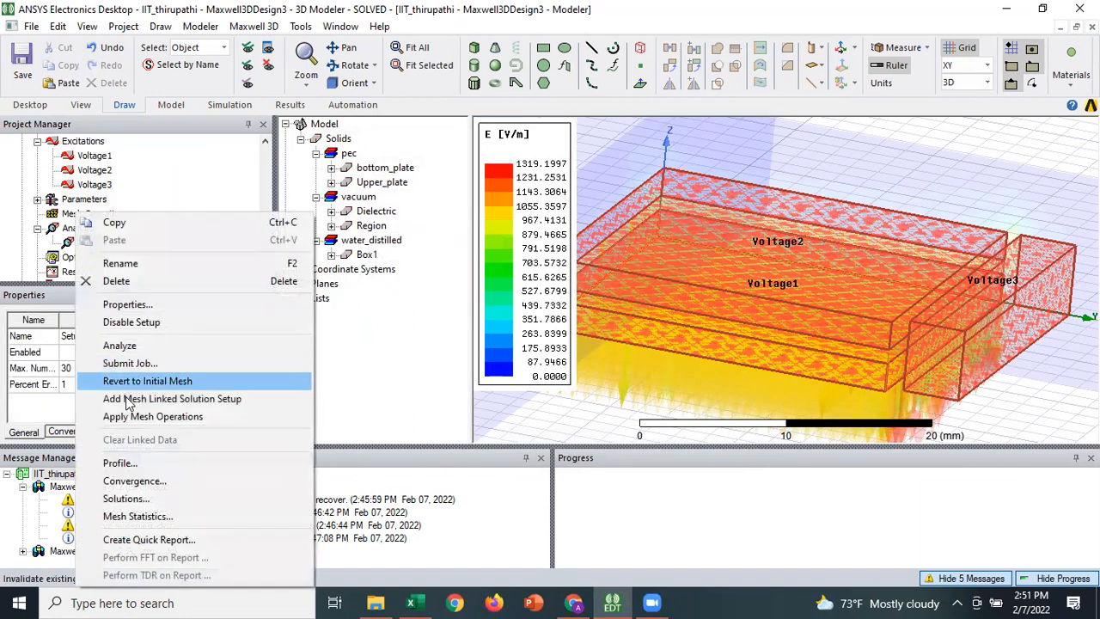
pyautogui.click(129, 381)
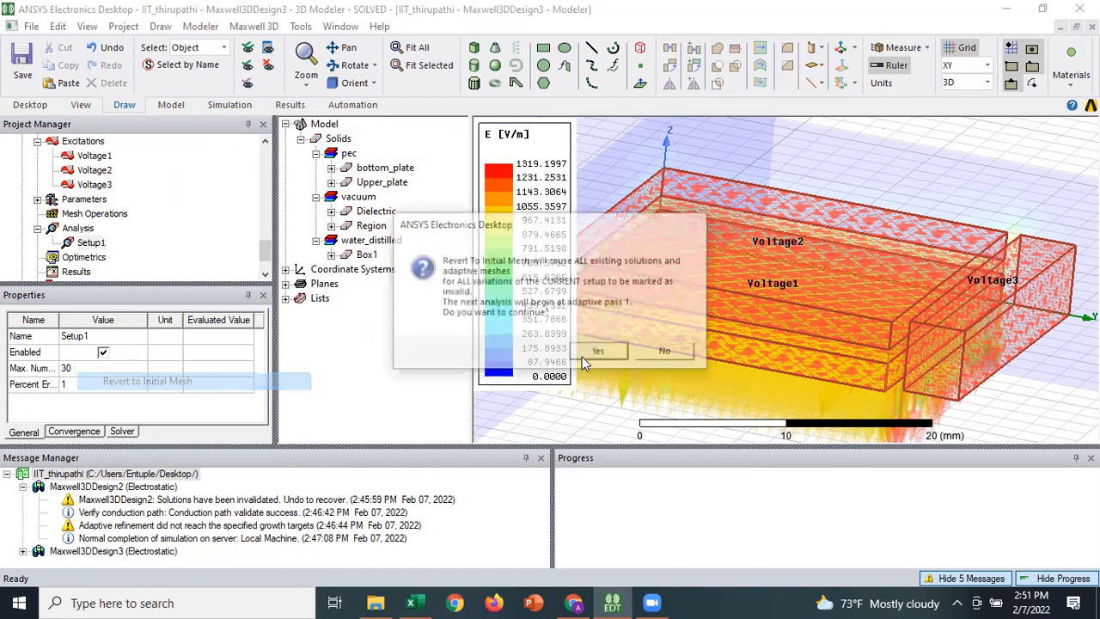
pyautogui.press('Return')
pyautogui.rightClick(90, 244)
pyautogui.click(146, 345)
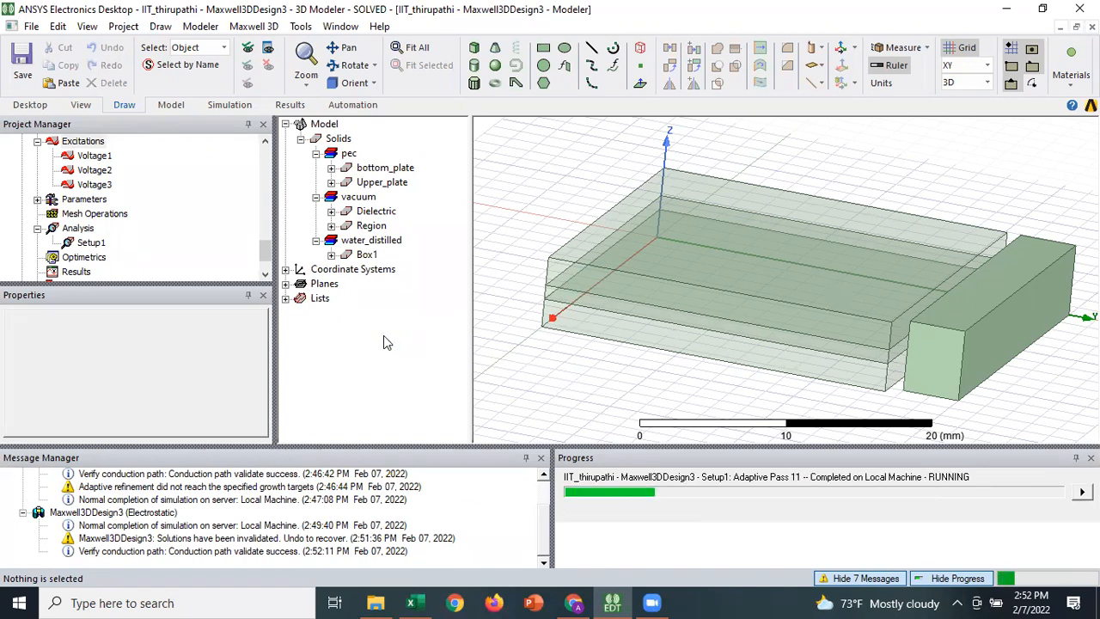
# Check the convergence table and capacitance matrix of Setup1 while the analysis is running.
pyautogui.rightClick(89, 244)
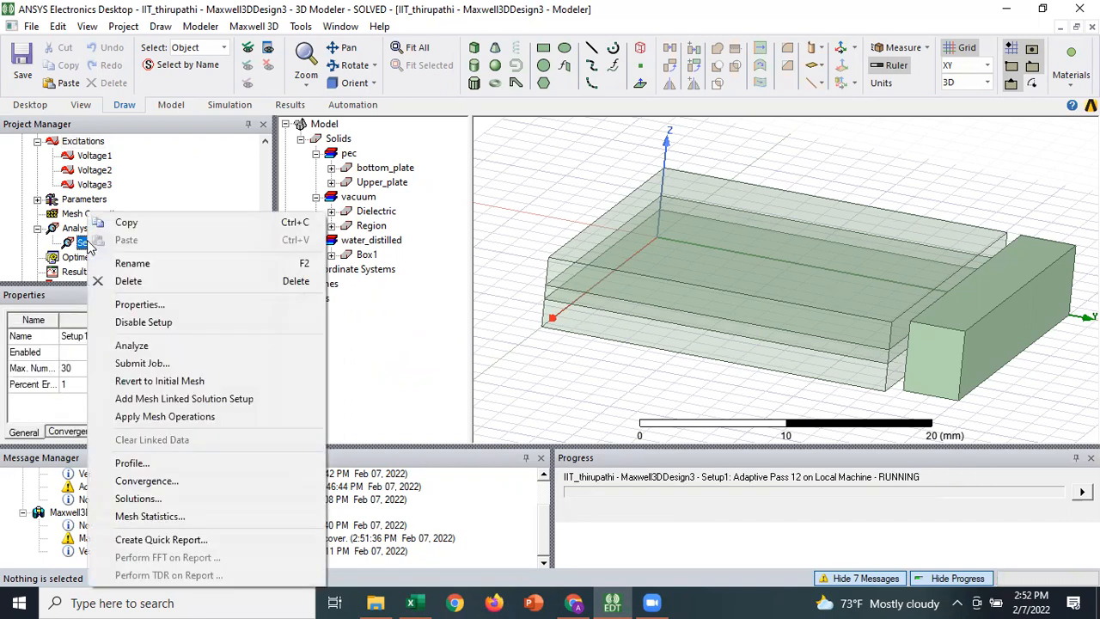
pyautogui.click(137, 500)
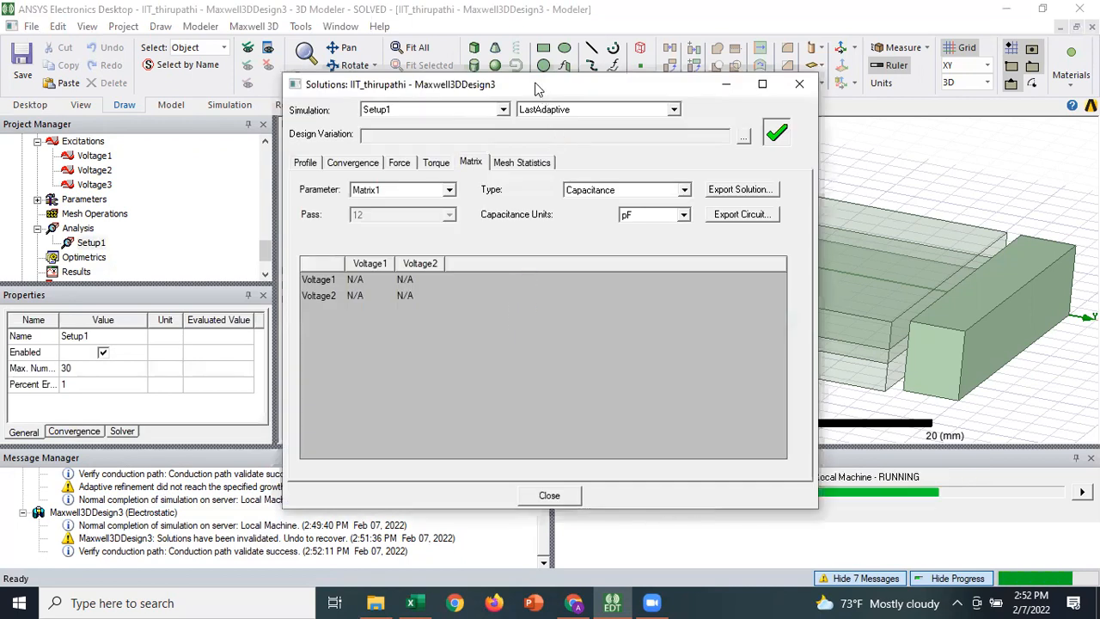
pyautogui.moveTo(537, 89); pyautogui.dragTo(365, 51)
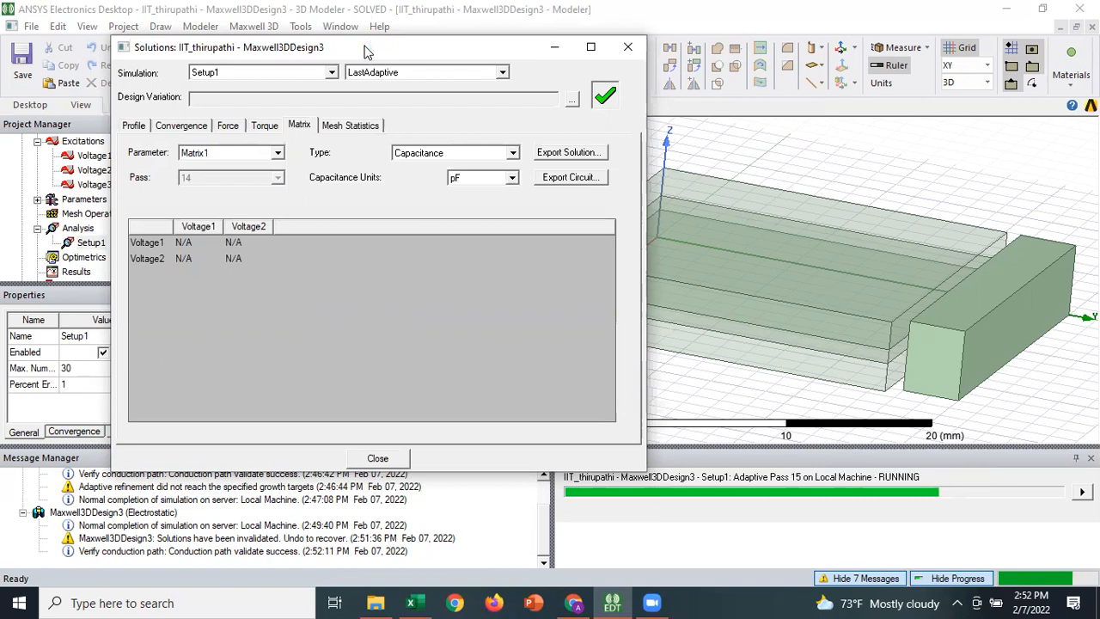
pyautogui.click(176, 128)
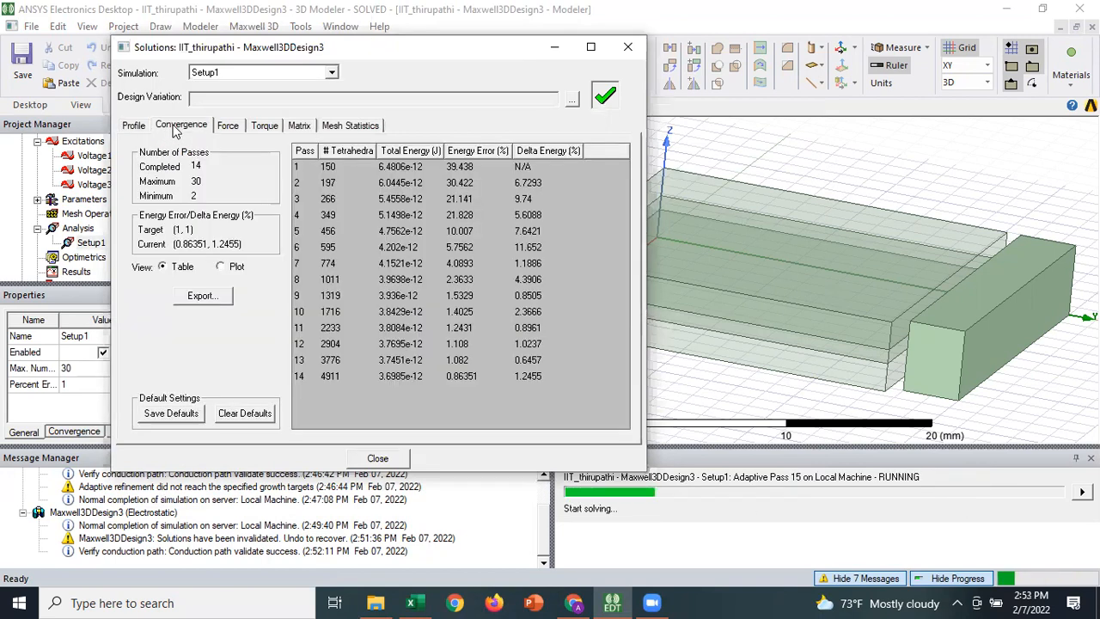
pyautogui.click(307, 129)
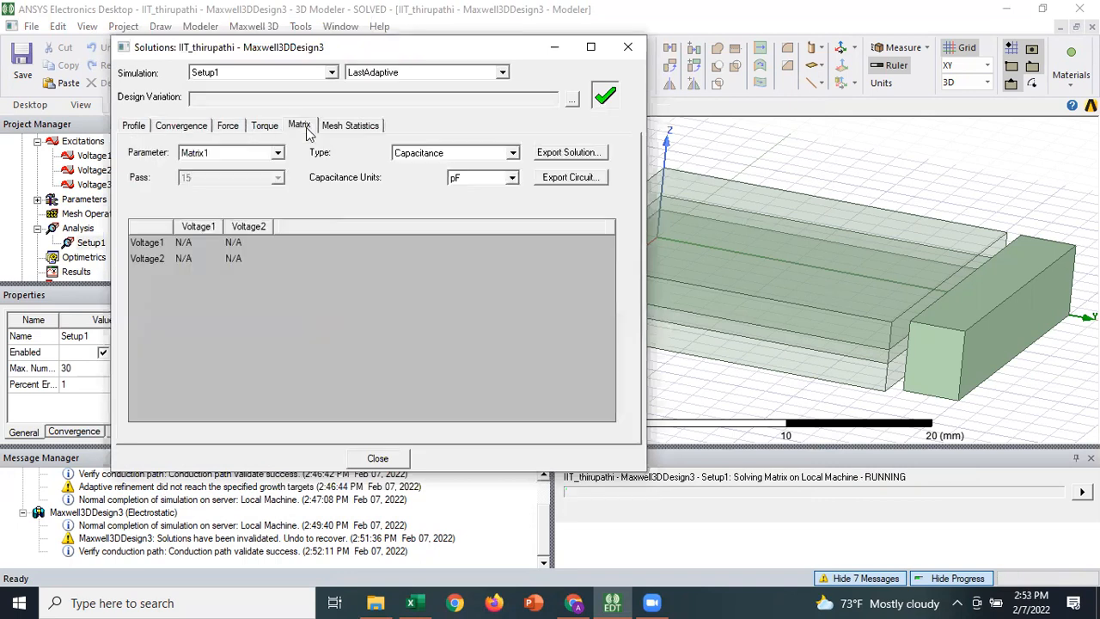
# Expand the parameters of Maxwell3DDesign3 and review the capacitance matrix of Setup1 for Matrix2.
pyautogui.rightClick(75, 203)
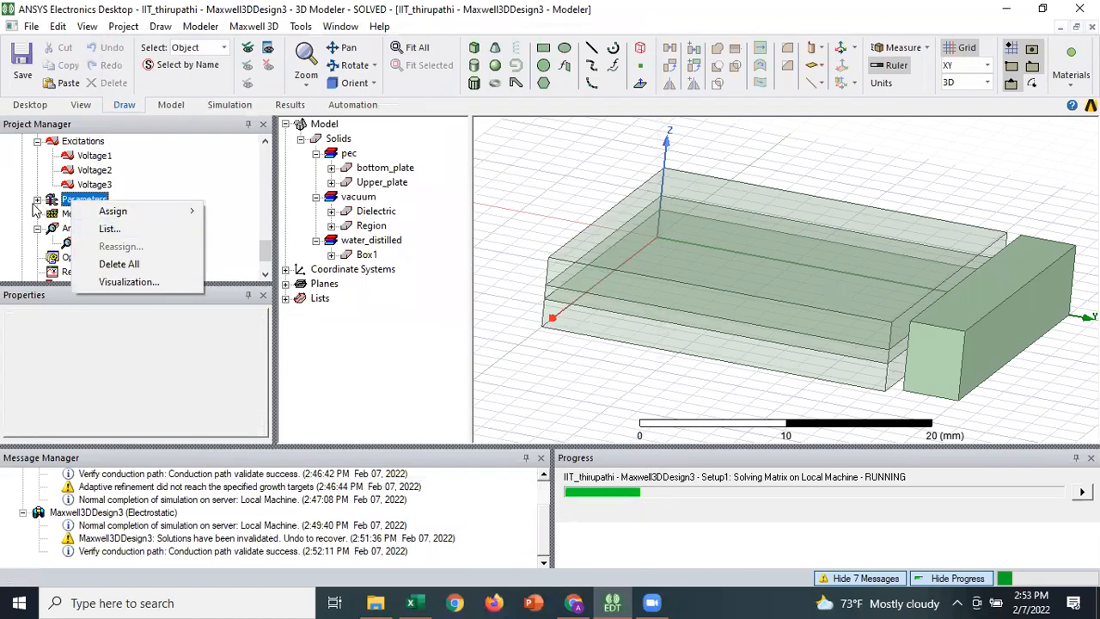
pyautogui.click(37, 200)
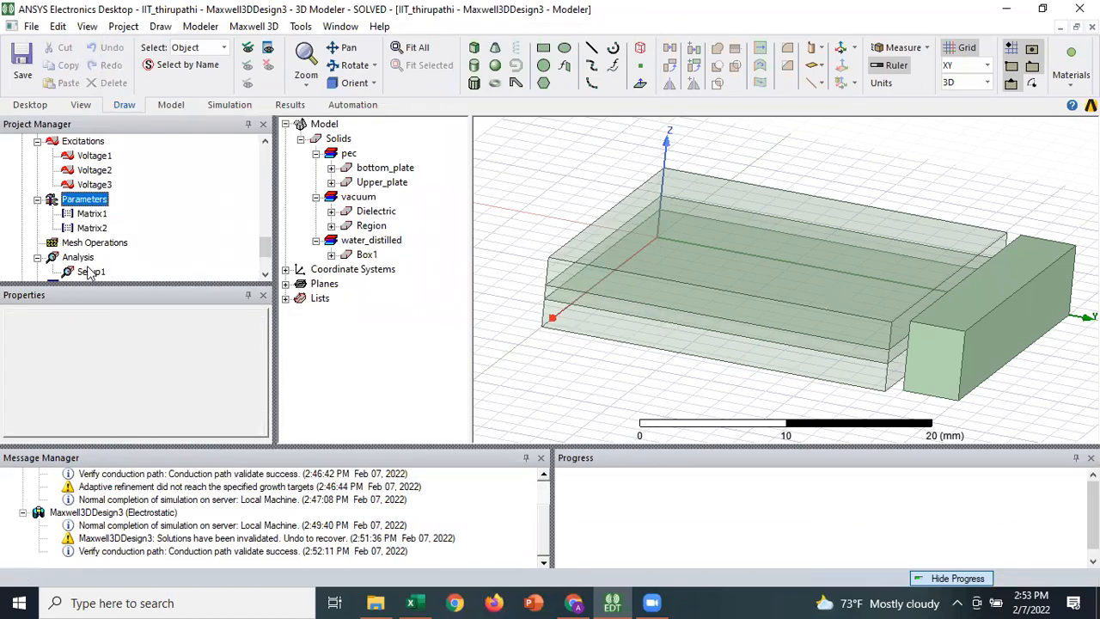
pyautogui.moveTo(264, 252); pyautogui.dragTo(262, 266)
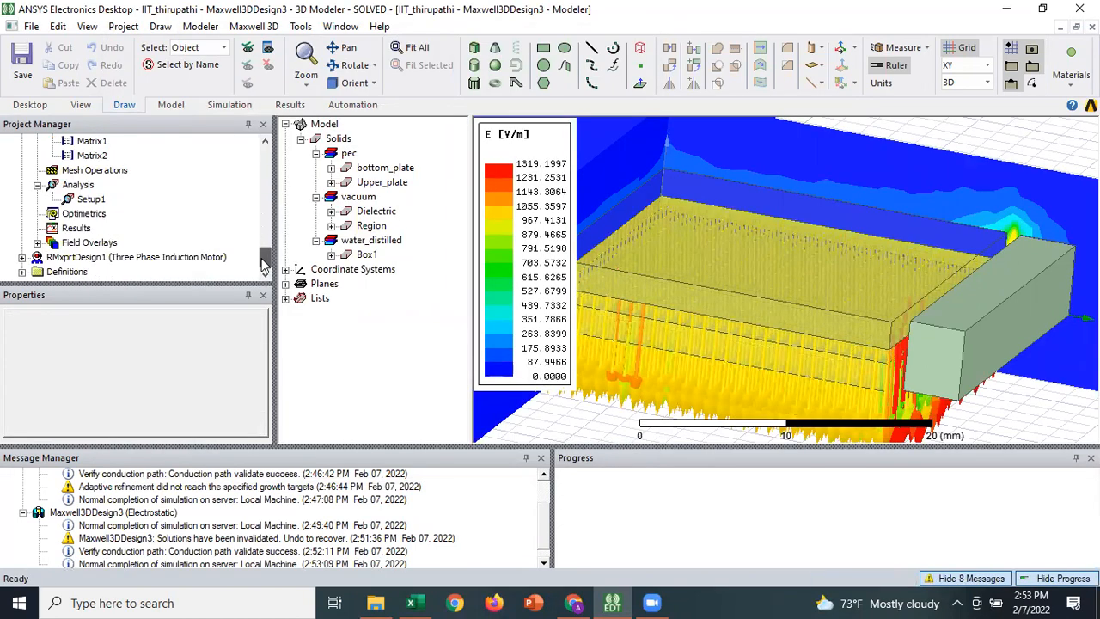
pyautogui.rightClick(92, 201)
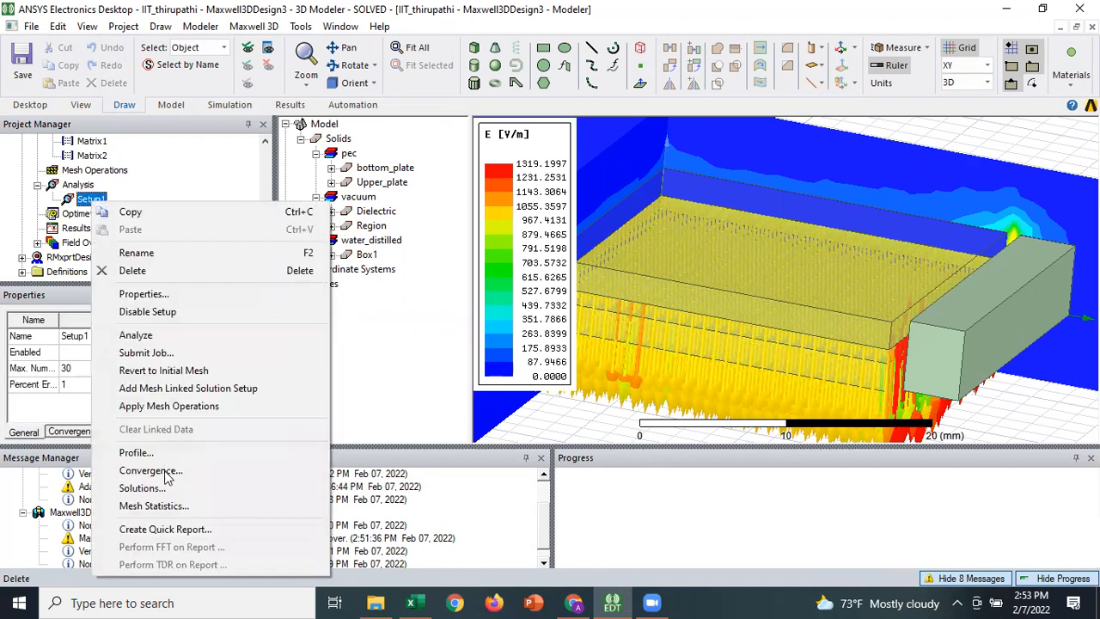
pyautogui.click(166, 487)
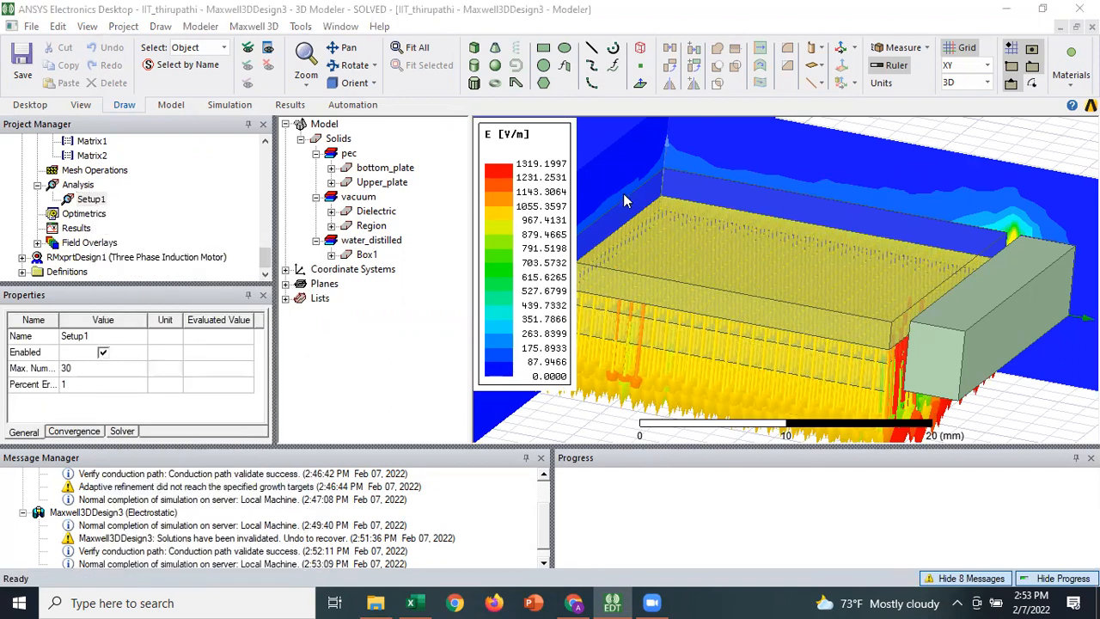
pyautogui.click(383, 191)
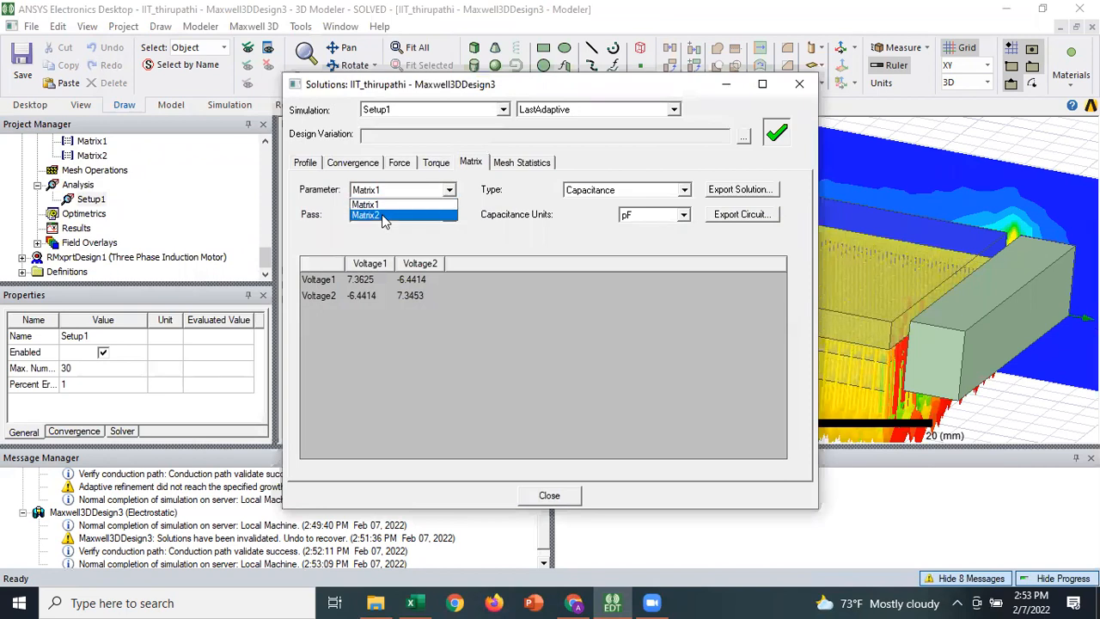
pyautogui.click(383, 217)
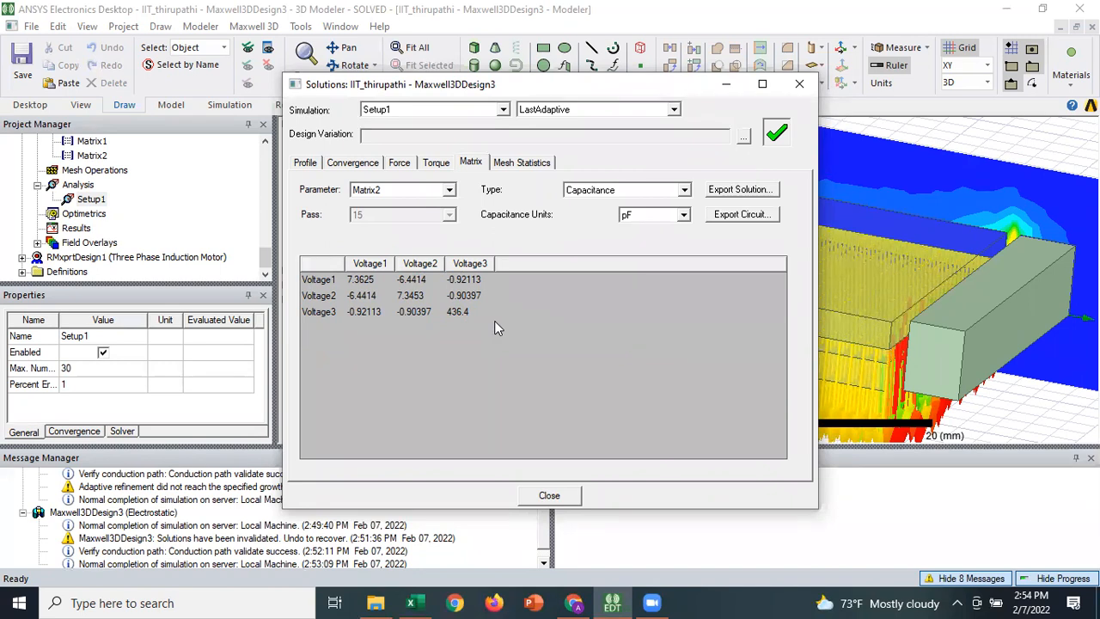
pyautogui.click(798, 85)
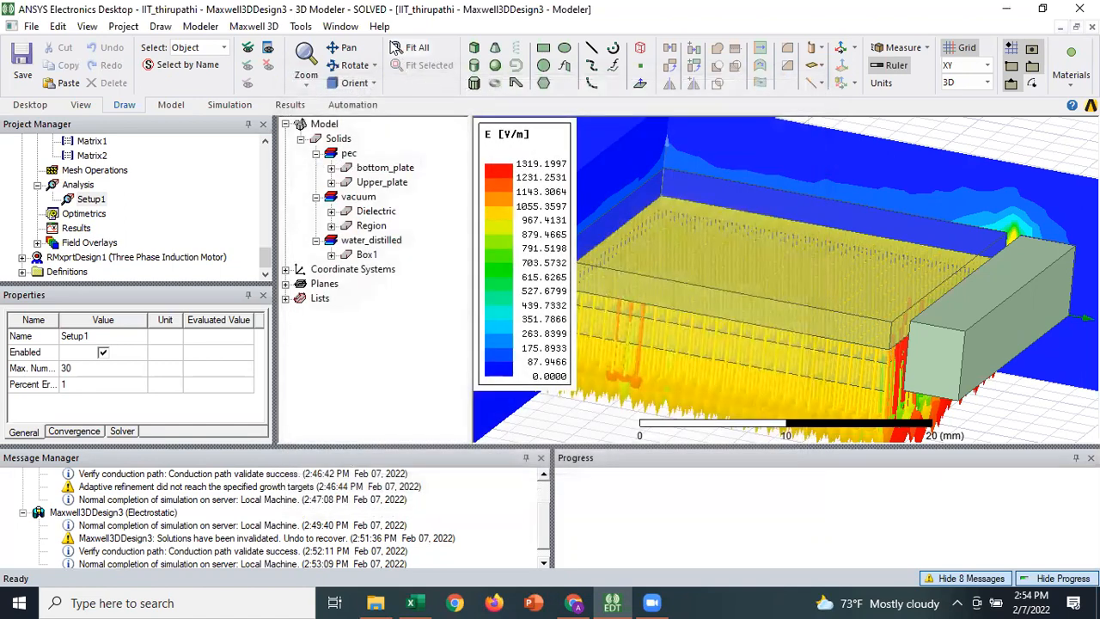
# Look through the Maxwell PDF guides in the online Maxwell Help in the browser and return to ANSYS Electronics Desktop.
pyautogui.click(381, 27)
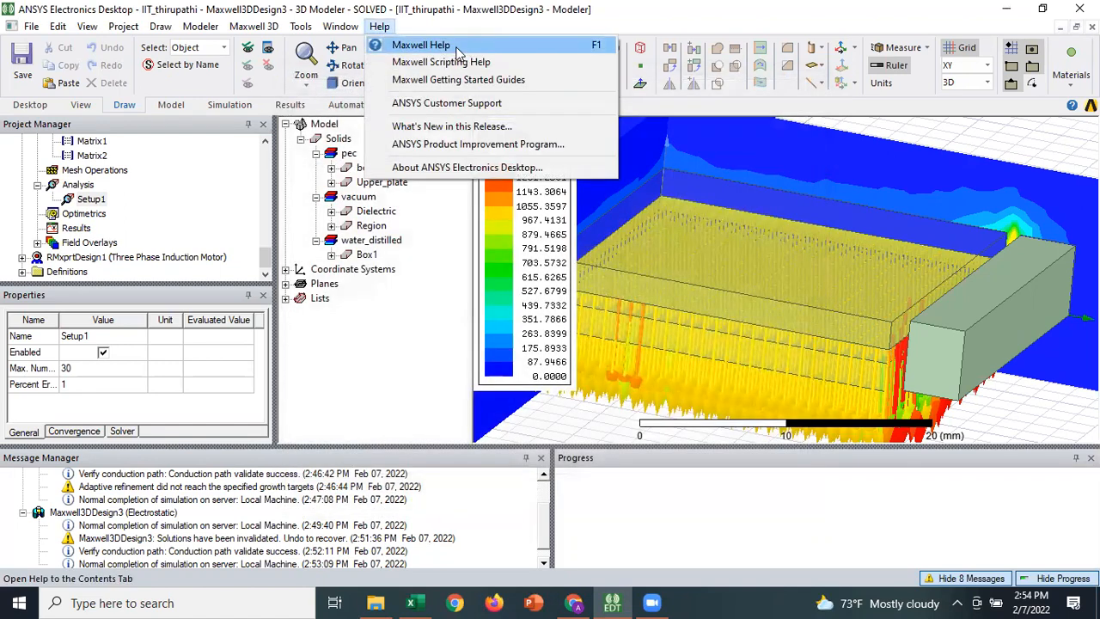
pyautogui.click(456, 48)
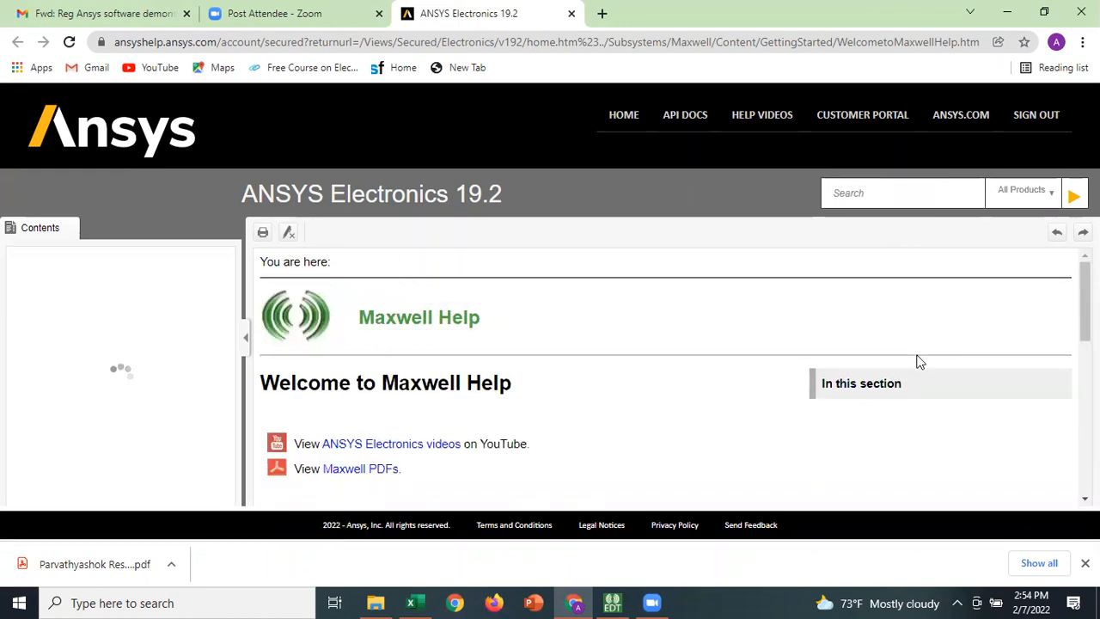
pyautogui.click(379, 471)
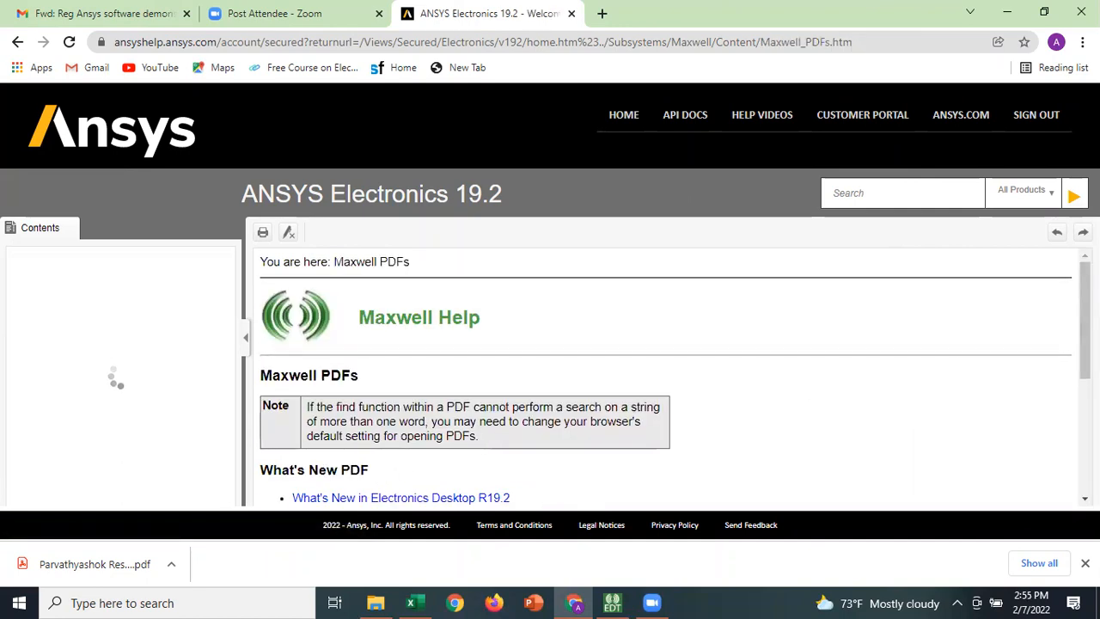
pyautogui.scroll(-1, 666, 378)
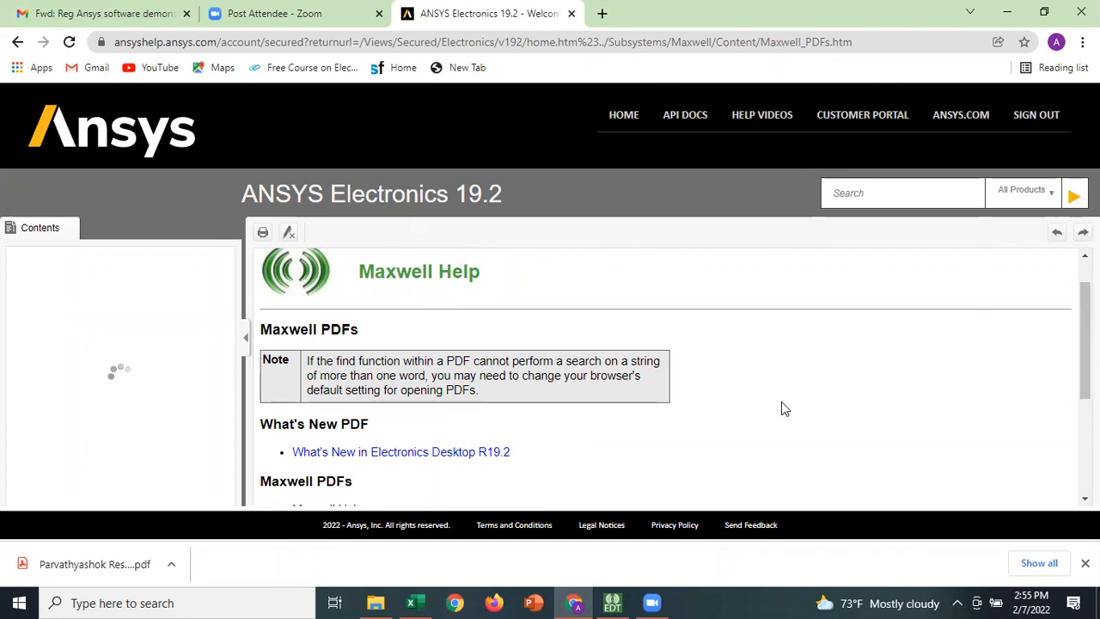
pyautogui.scroll(-1, 400, 461)
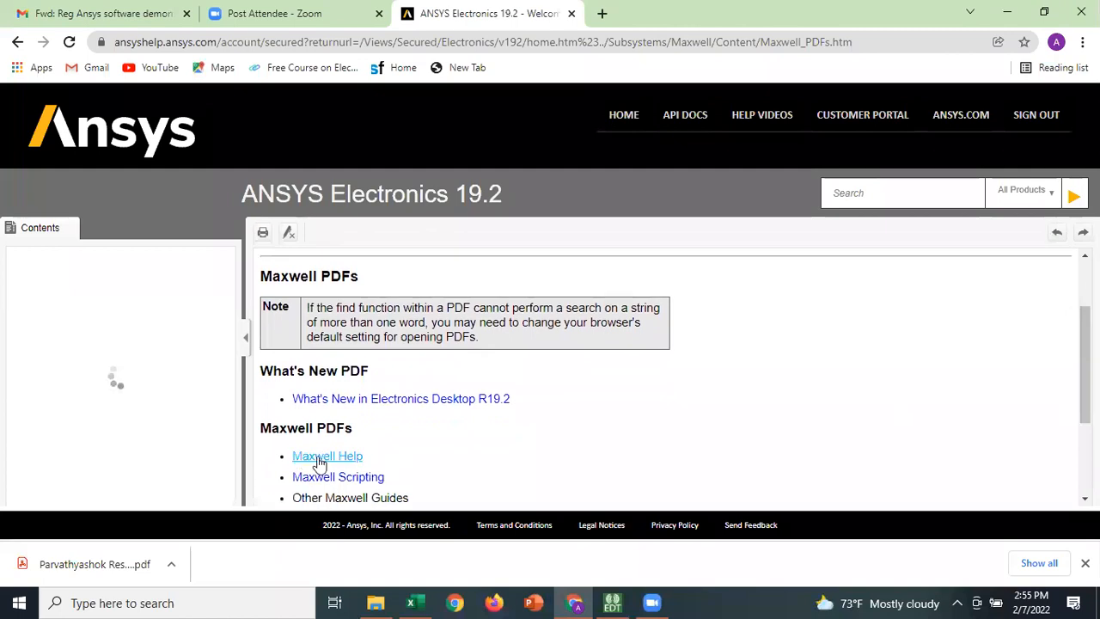
pyautogui.moveTo(1084, 365); pyautogui.dragTo(1084, 394)
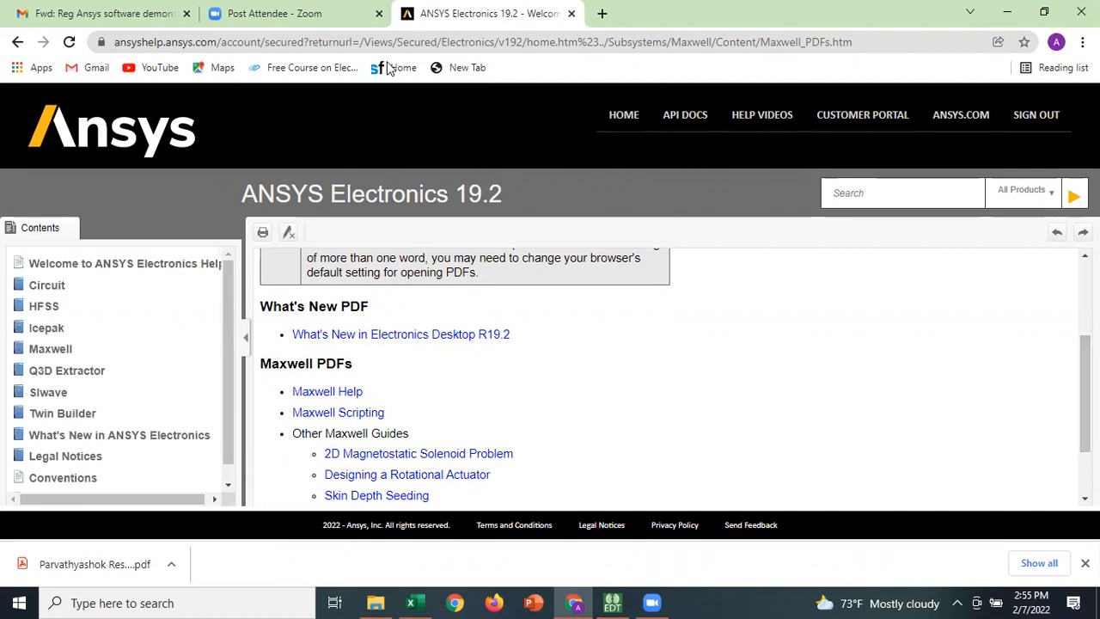
pyautogui.click(614, 602)
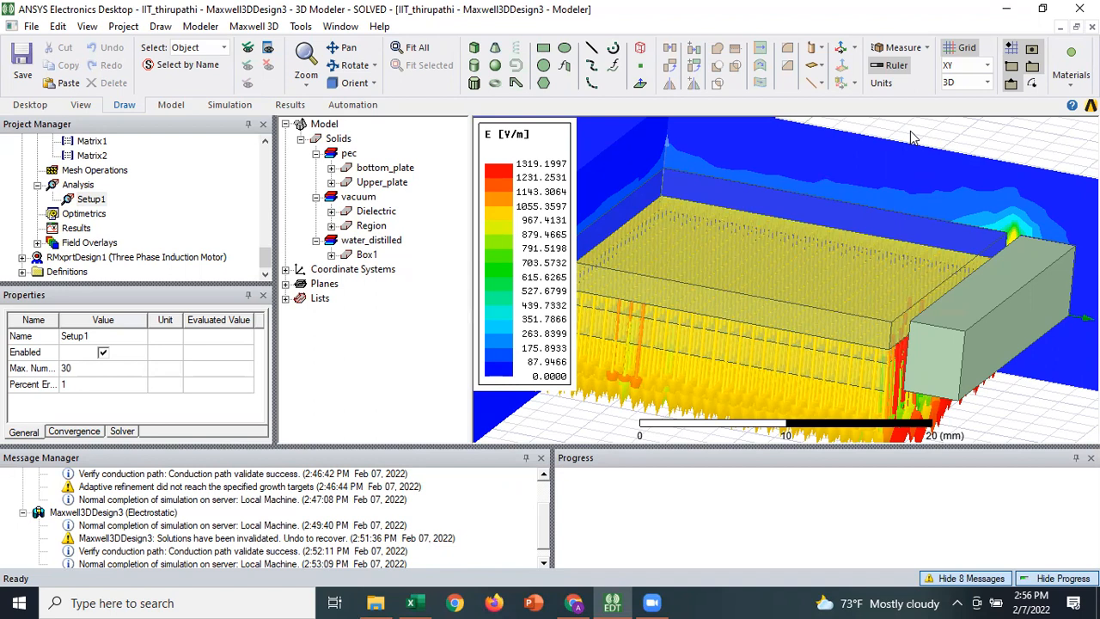
# Add a Move operation to the distilled-water body Box1, using the global origin as both reference and target point.
pyautogui.click(950, 311)
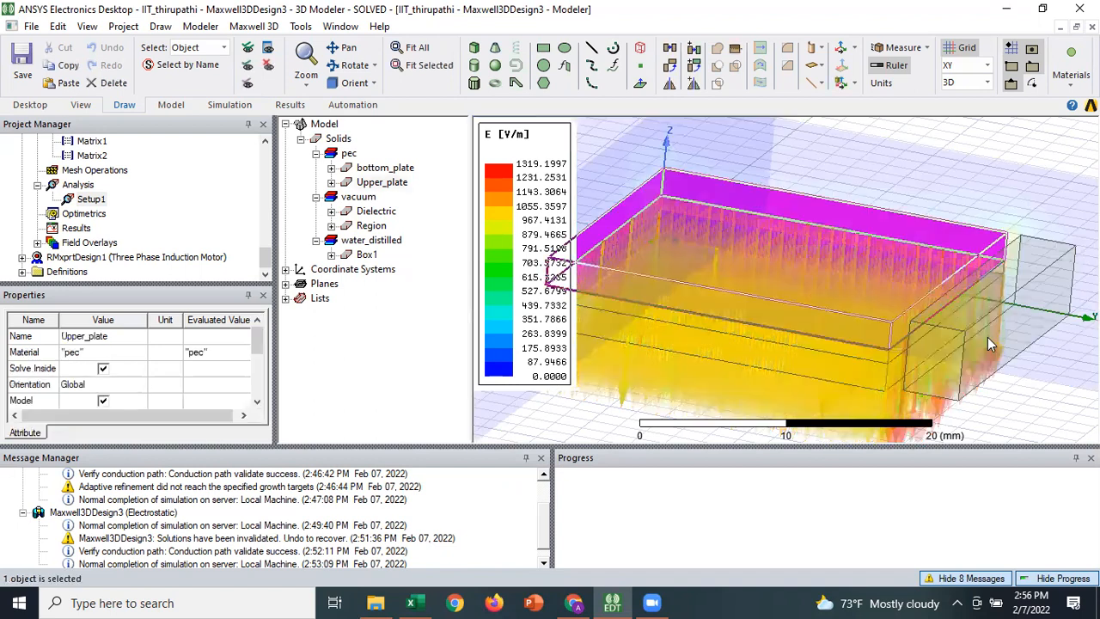
pyautogui.click(998, 335)
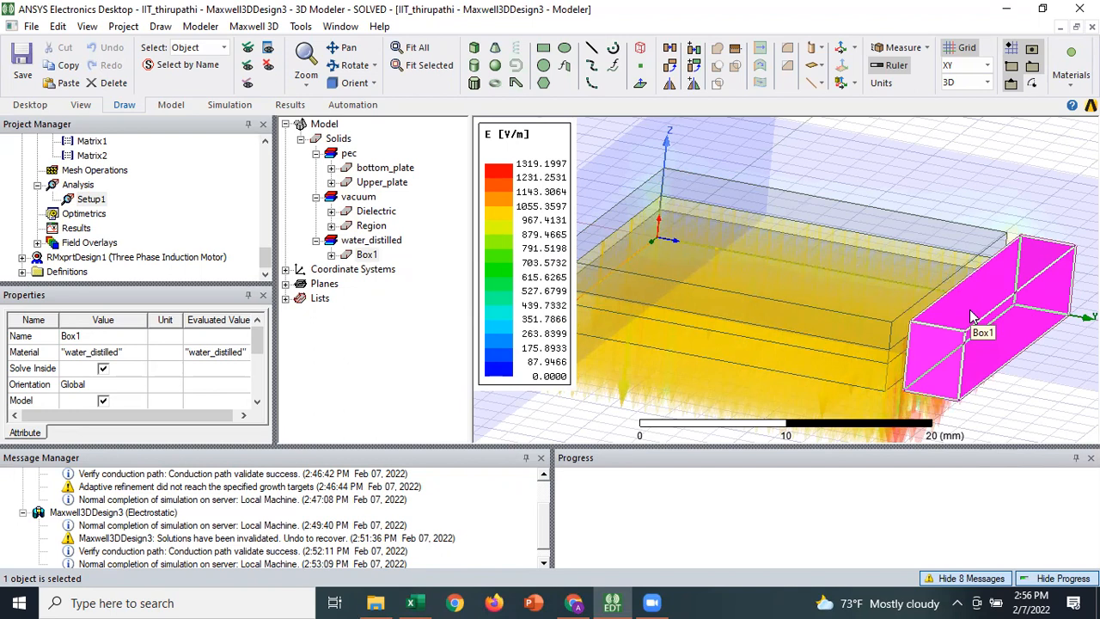
pyautogui.click(331, 255)
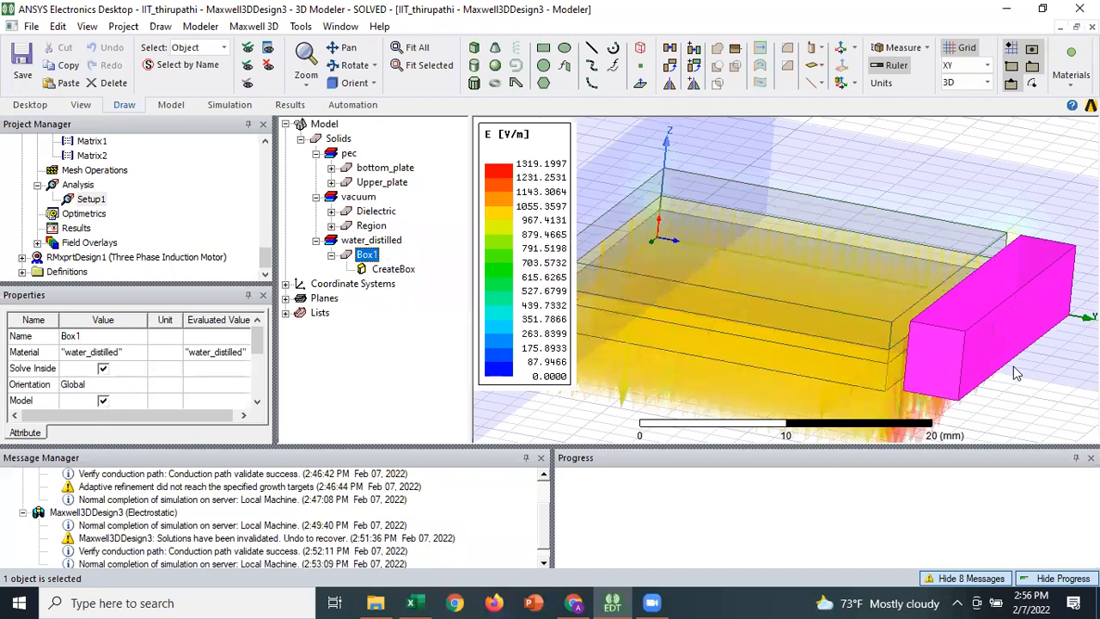
pyautogui.rightClick(961, 337)
pyautogui.moveTo(964, 327)
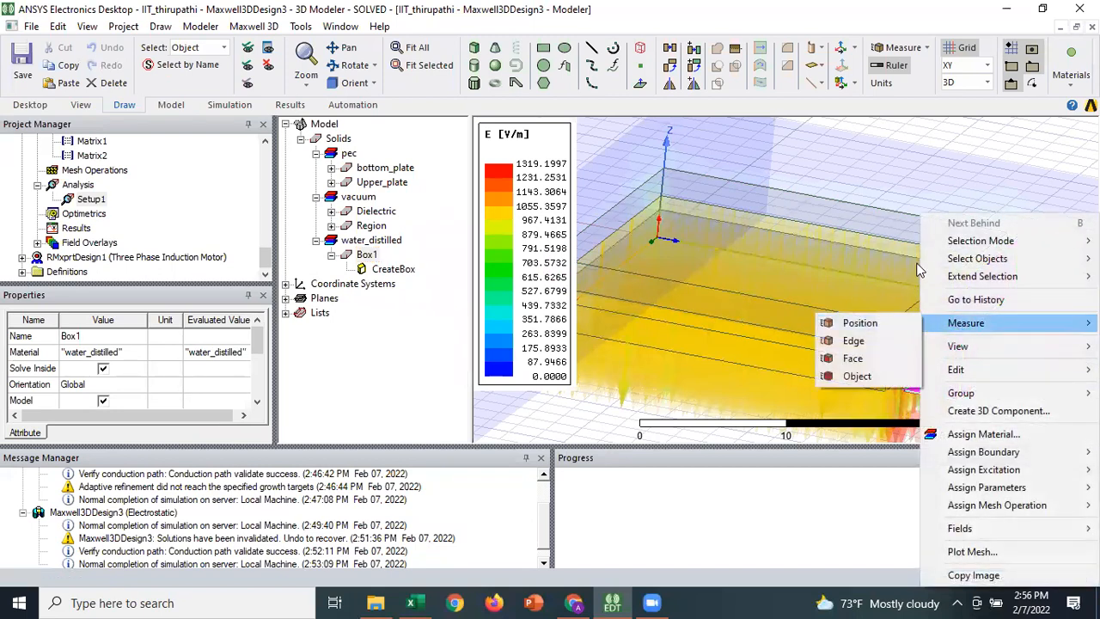
pyautogui.click(910, 186)
pyautogui.click(976, 353)
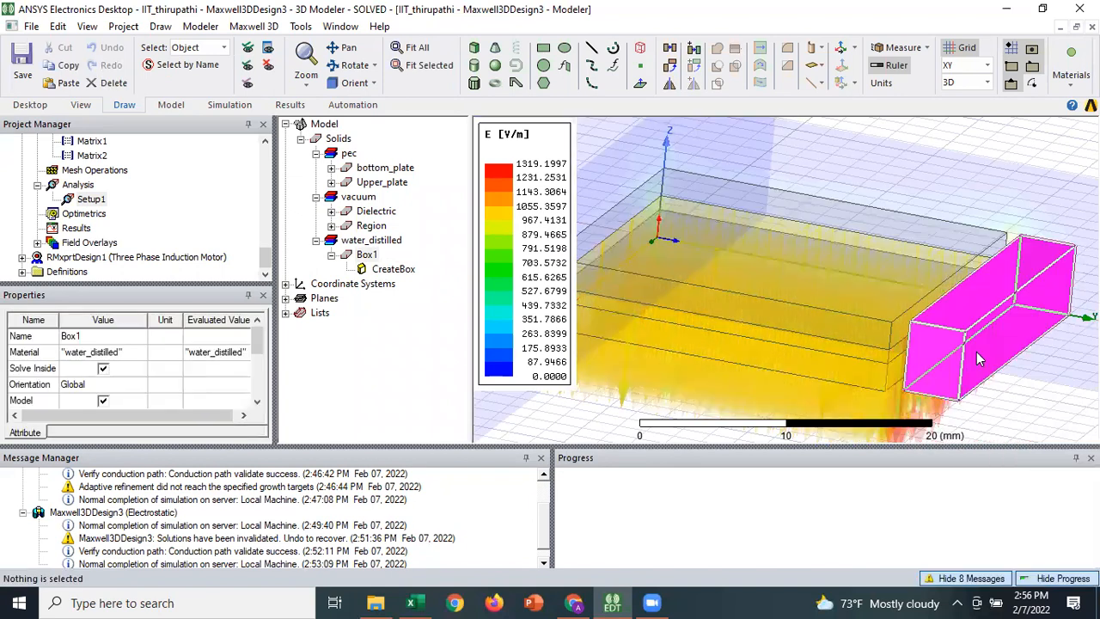
pyautogui.rightClick(976, 351)
pyautogui.moveTo(970, 369)
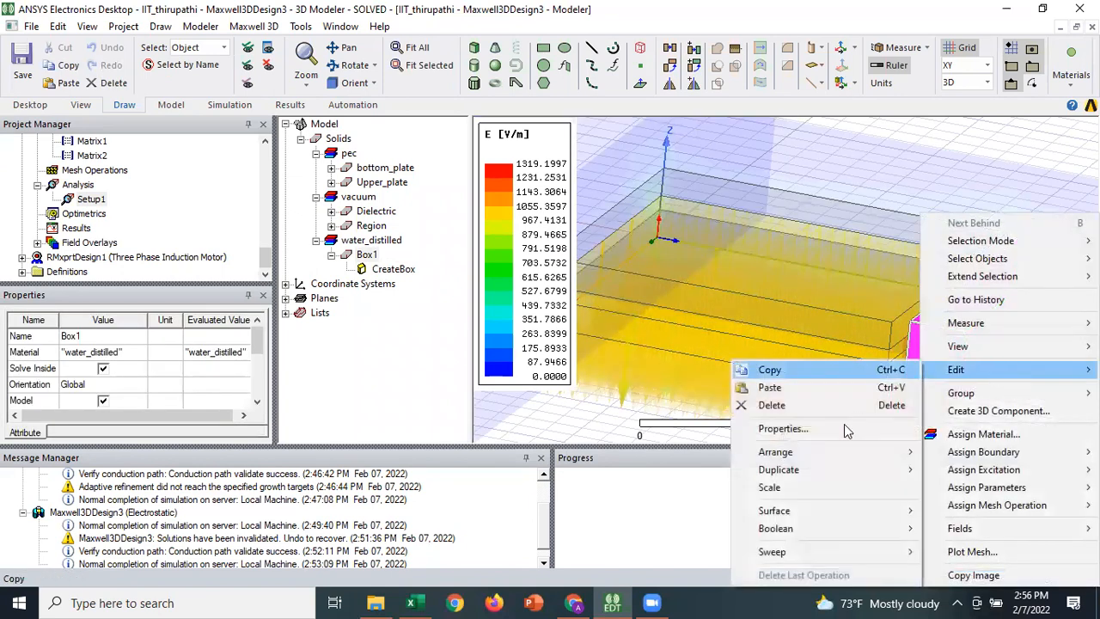
pyautogui.moveTo(831, 452)
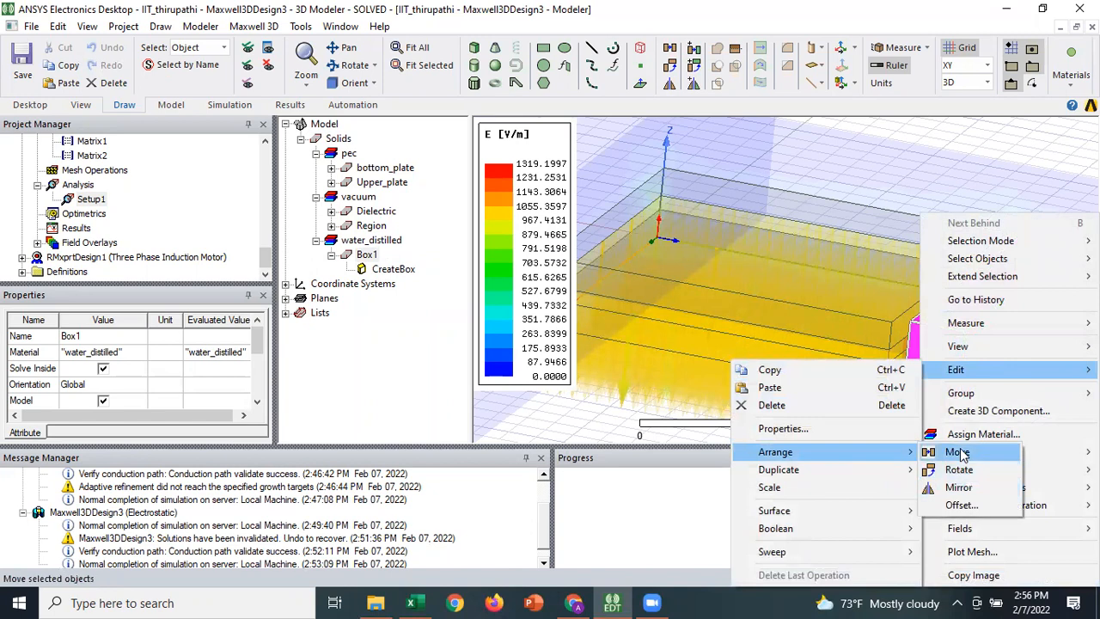
pyautogui.click(958, 452)
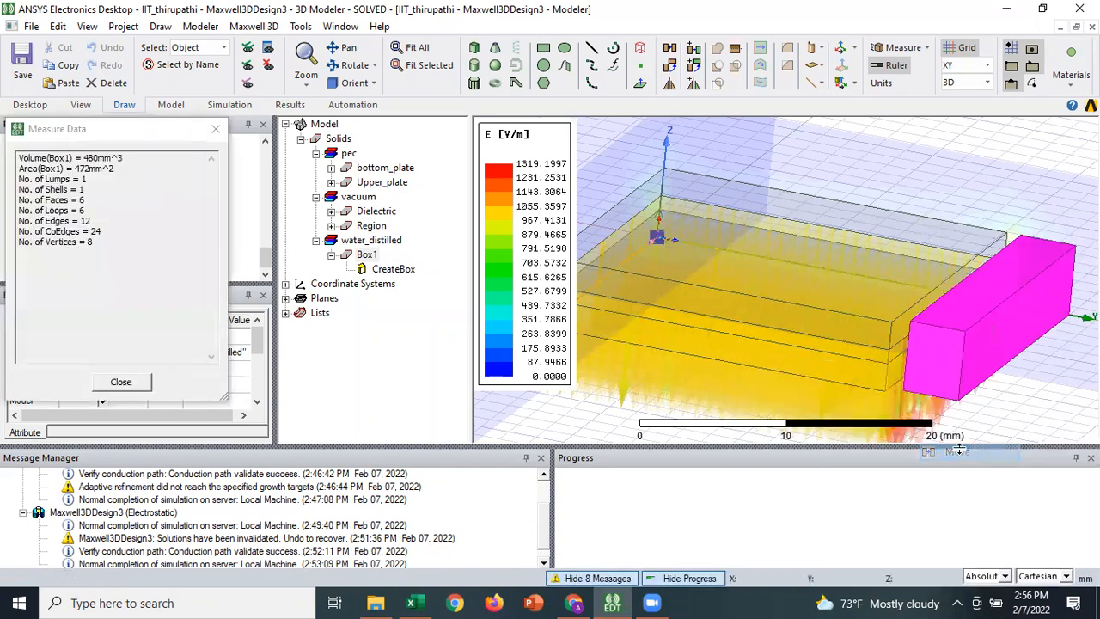
pyautogui.click(656, 239)
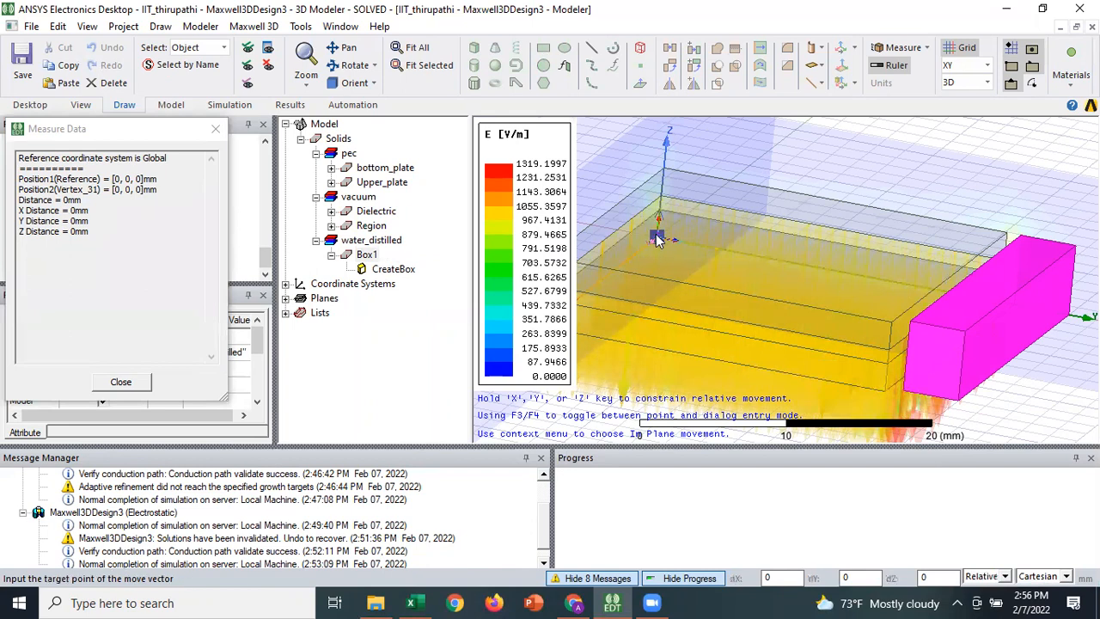
pyautogui.click(656, 240)
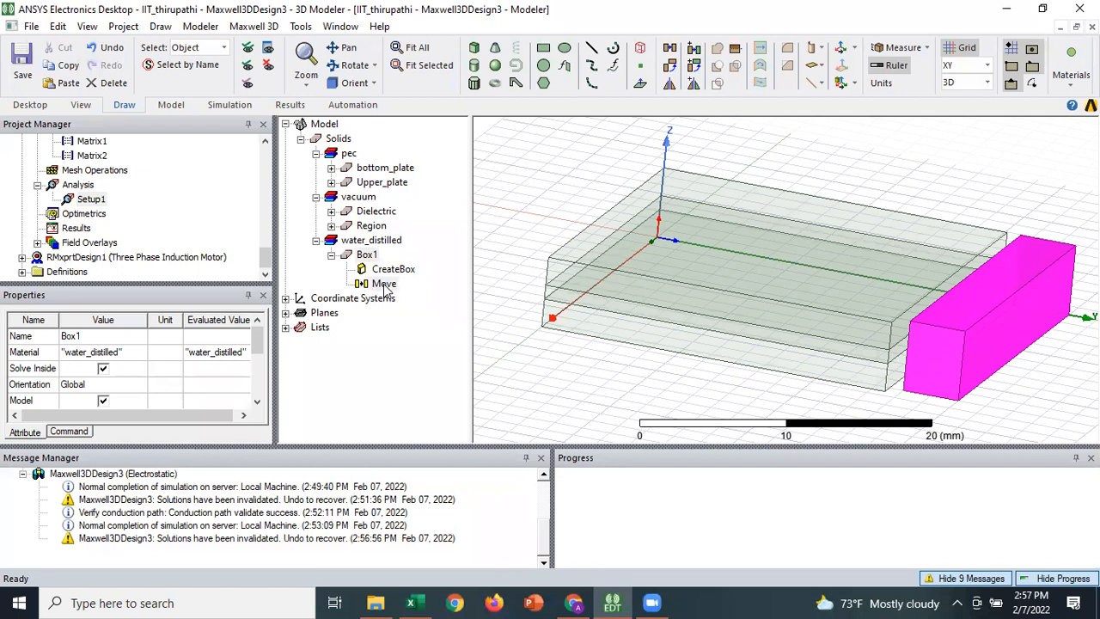
# Set the Z component of Box1's move vector to a new local variable named move with a value of 0 mm.
pyautogui.doubleClick(384, 285)
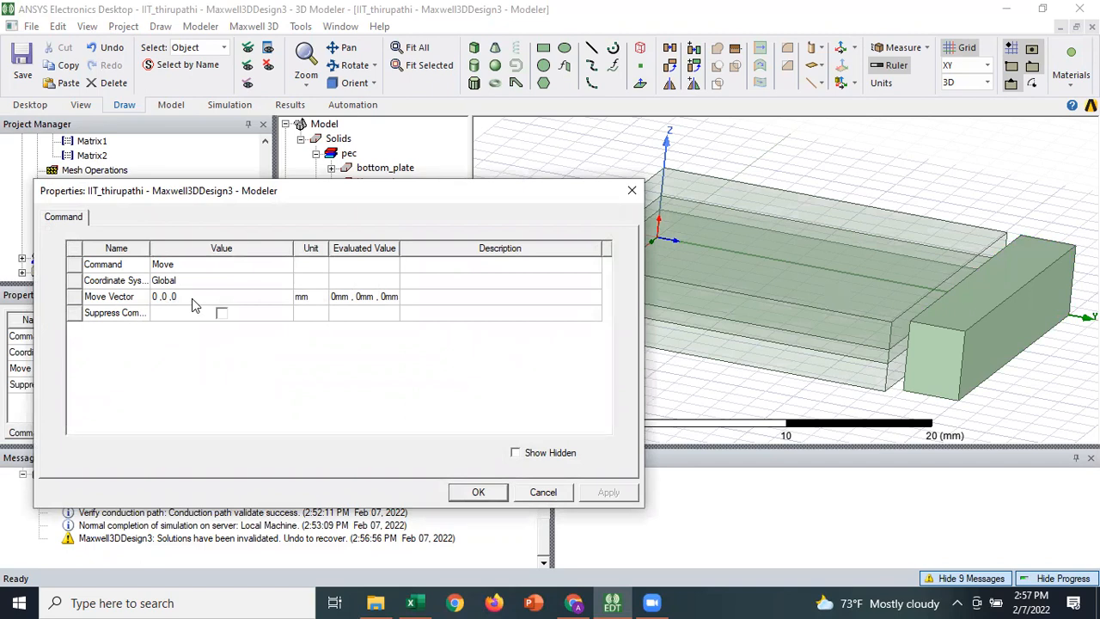
pyautogui.click(191, 298)
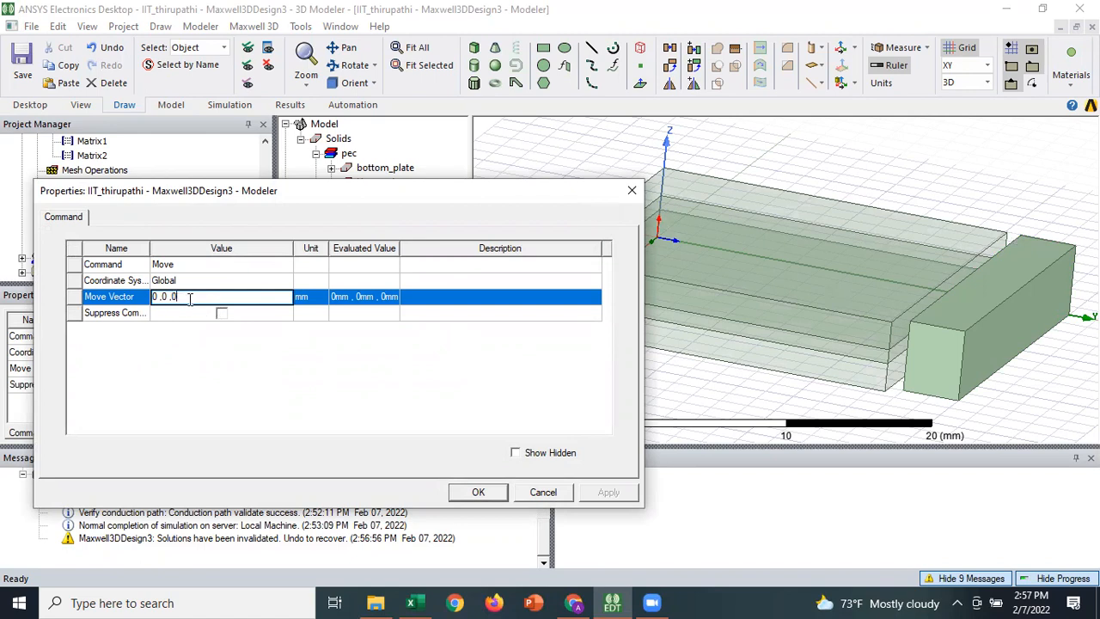
pyautogui.press('BackSpace')
pyautogui.write('move')
pyautogui.press('Return')
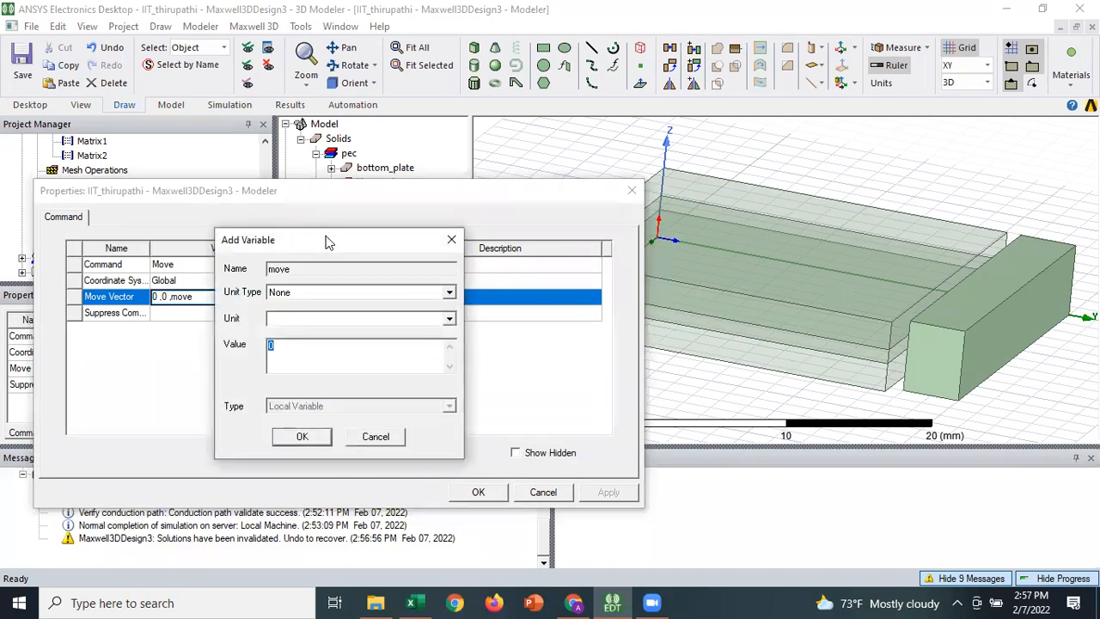
pyautogui.moveTo(326, 242); pyautogui.dragTo(353, 197)
pyautogui.click(397, 247)
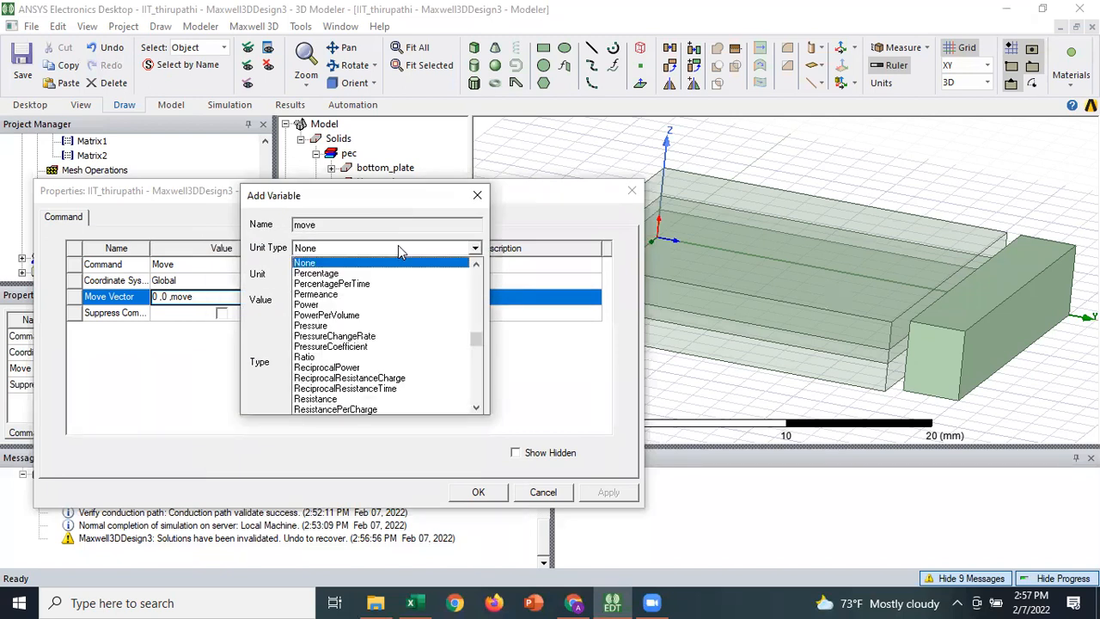
pyautogui.click(396, 203)
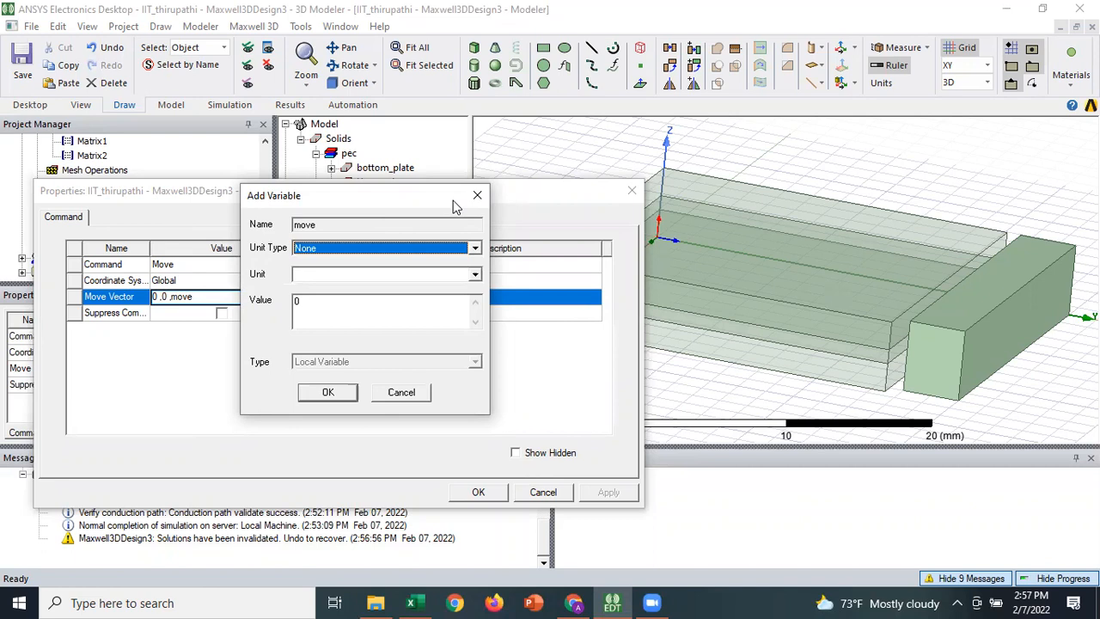
pyautogui.press('Down')
pyautogui.click(326, 392)
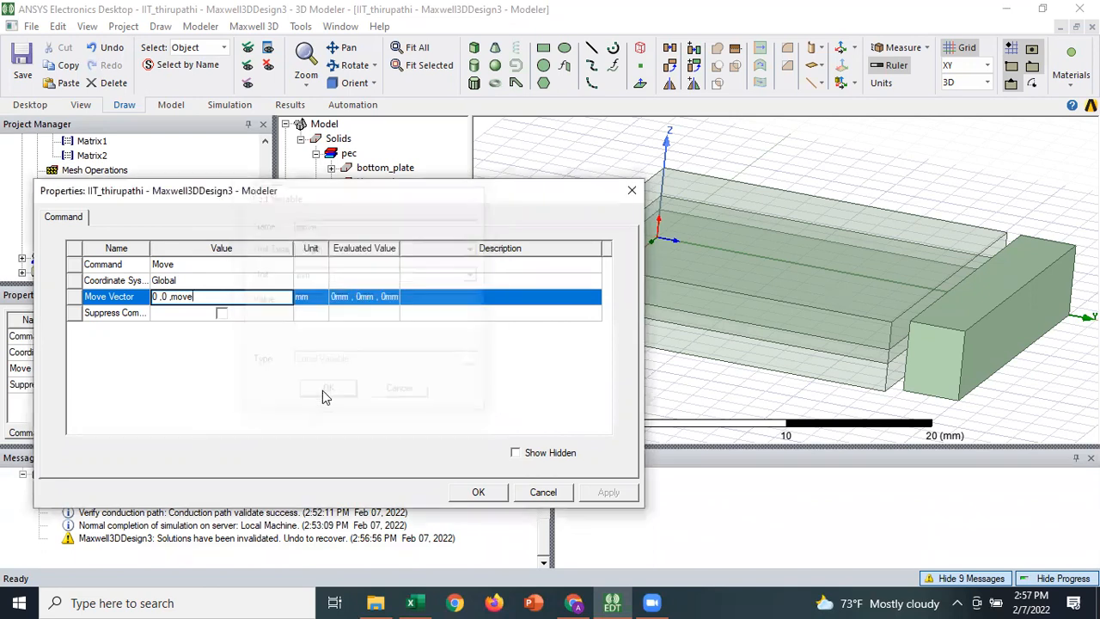
pyautogui.click(471, 495)
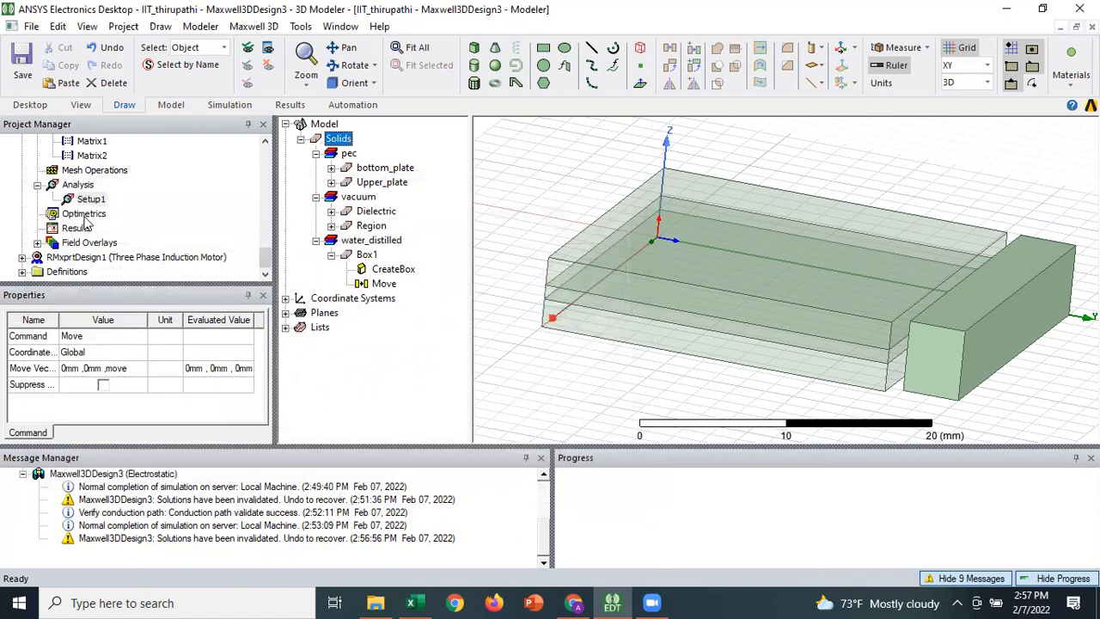
# Add a parametric Optimetrics setup that sweeps the variable move in linear steps from 0 to 5 mm with a 1 mm step.
pyautogui.rightClick(84, 215)
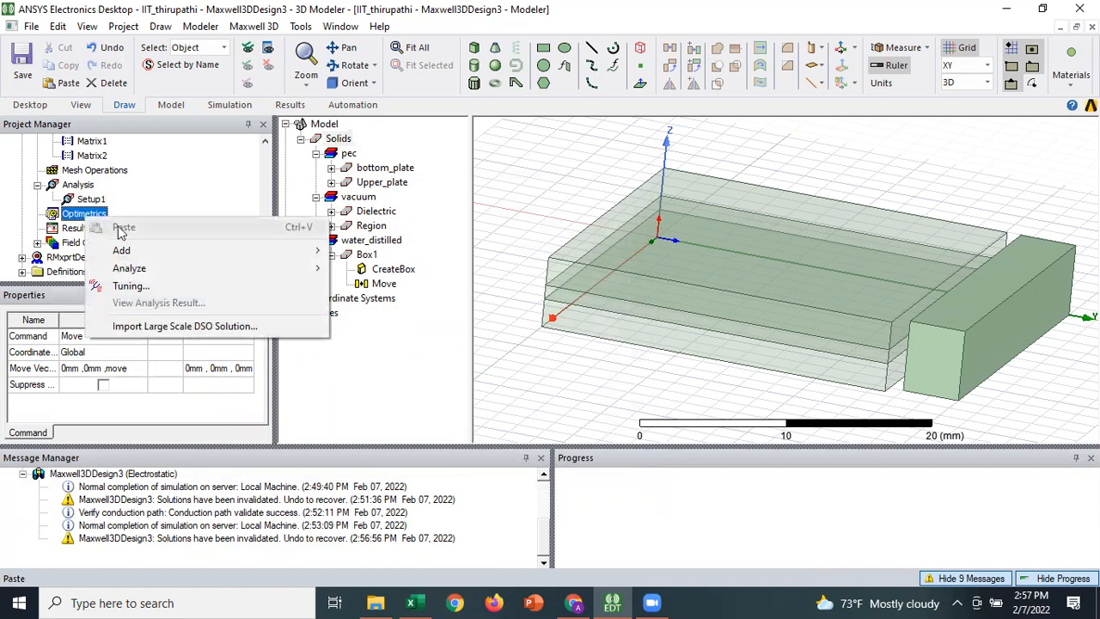
pyautogui.moveTo(150, 251)
pyautogui.click(366, 250)
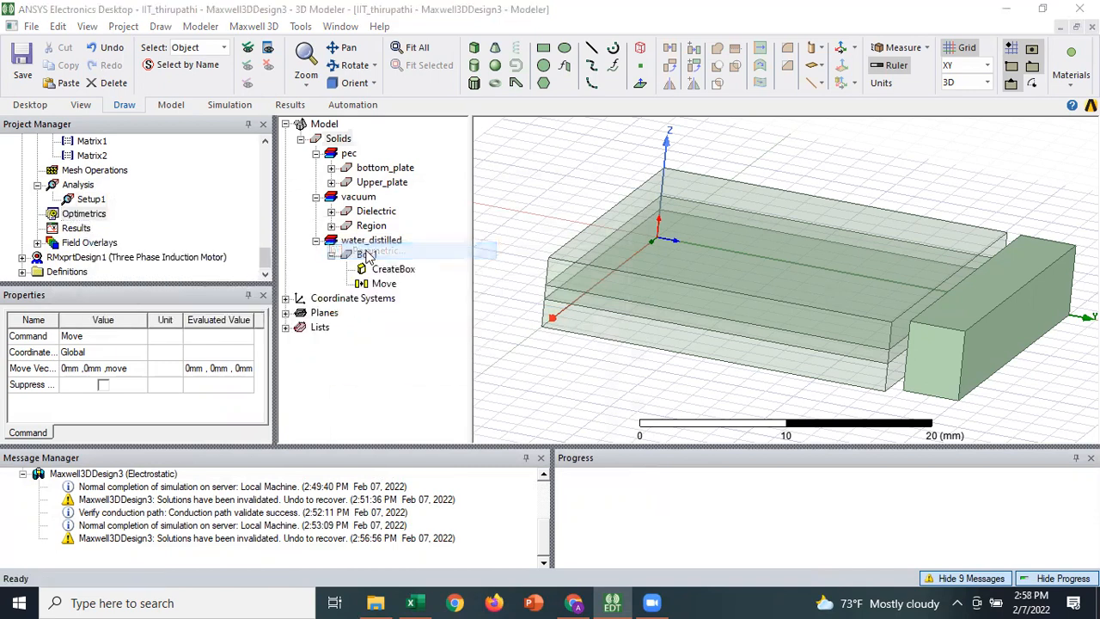
pyautogui.click(759, 151)
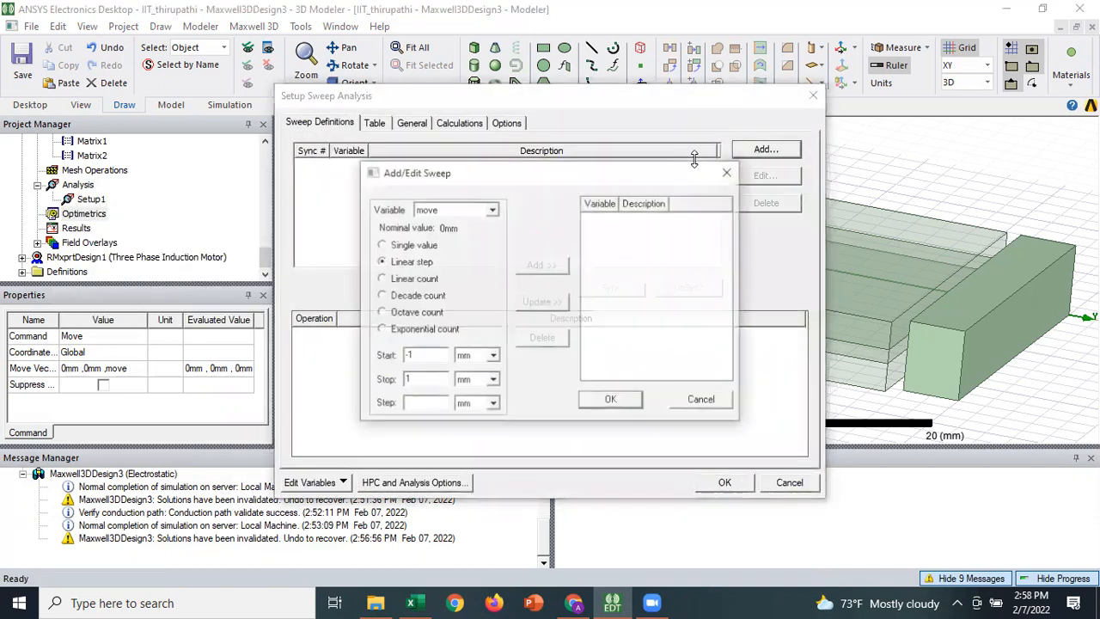
pyautogui.moveTo(434, 361); pyautogui.dragTo(394, 357)
pyautogui.write('0')
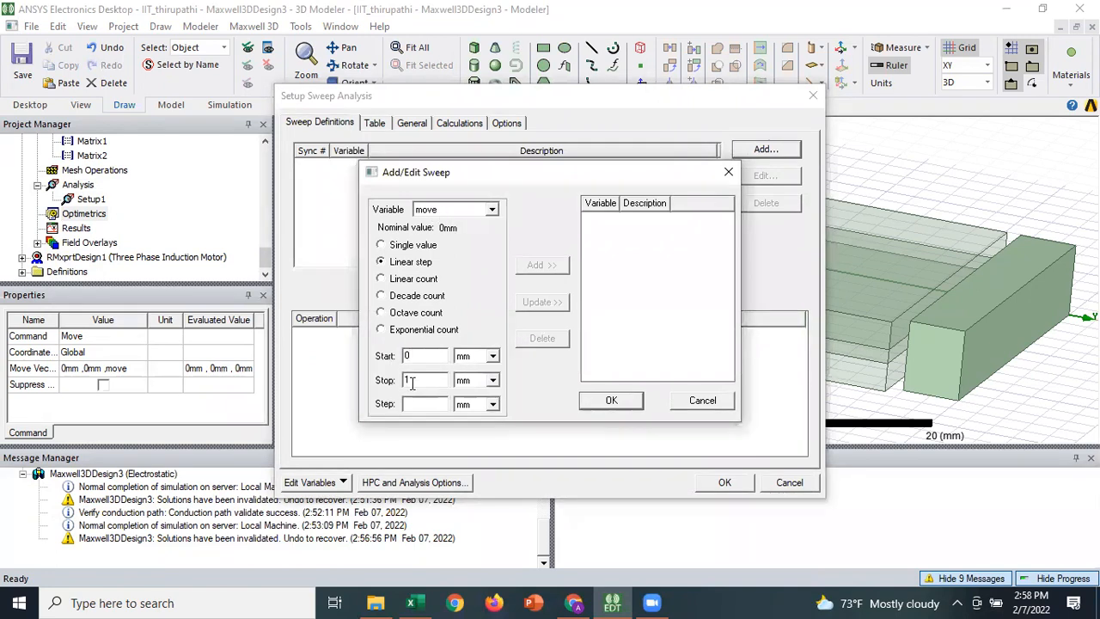
pyautogui.press('BackSpace')
pyautogui.write('5')
pyautogui.click(420, 404)
pyautogui.write('1')
pyautogui.click(541, 265)
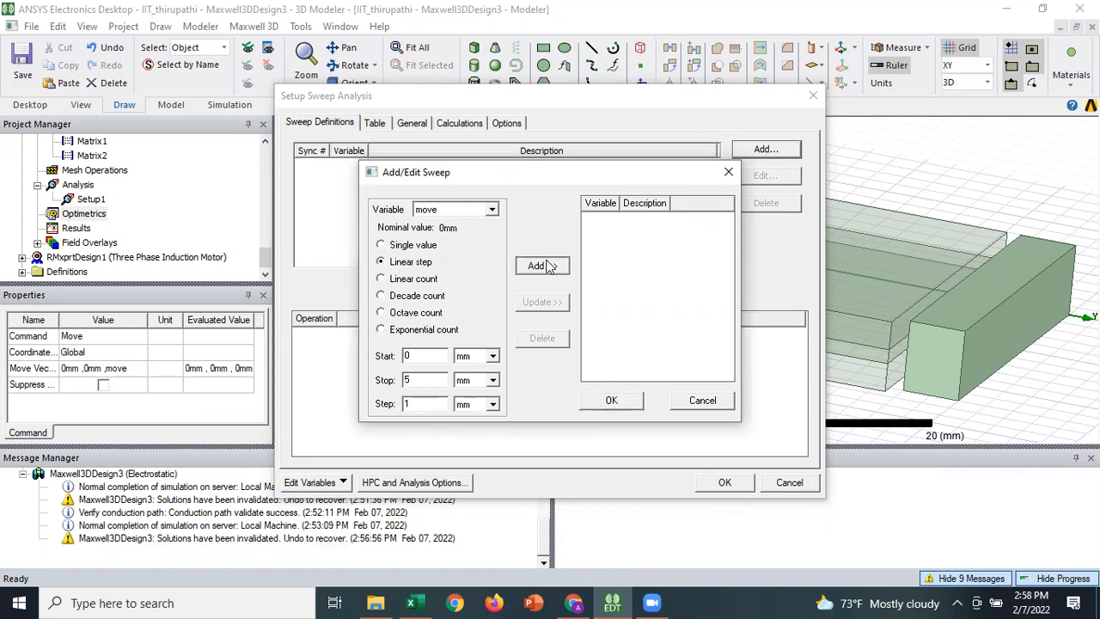
pyautogui.click(610, 401)
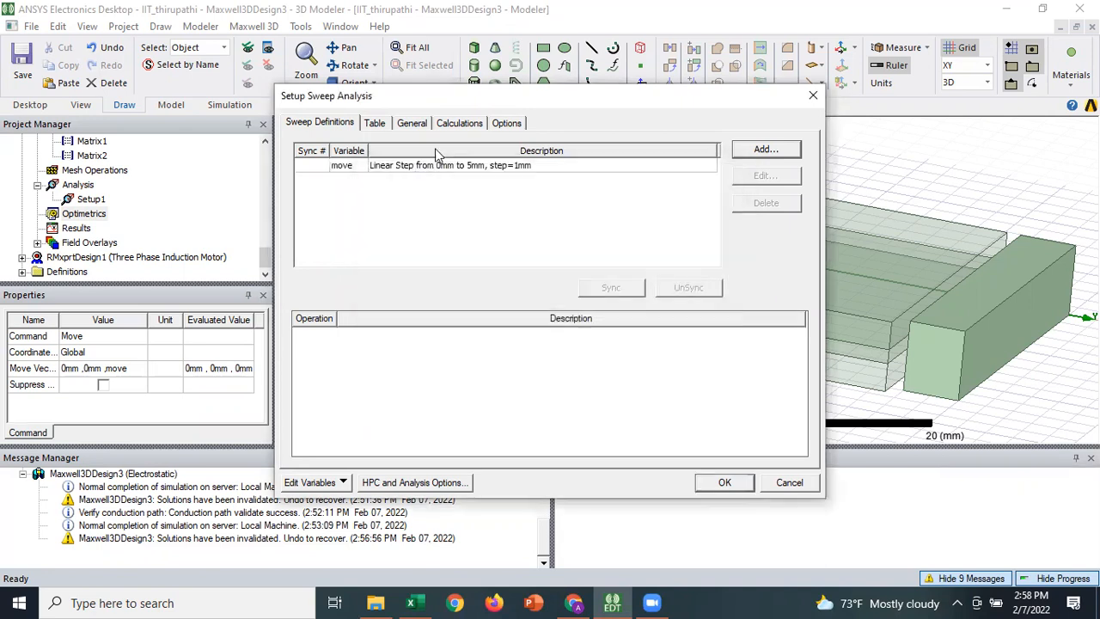
# Review the table of sweep points, enable Save Fields And Mesh for the parametric setup, and accept the setup.
pyautogui.click(375, 123)
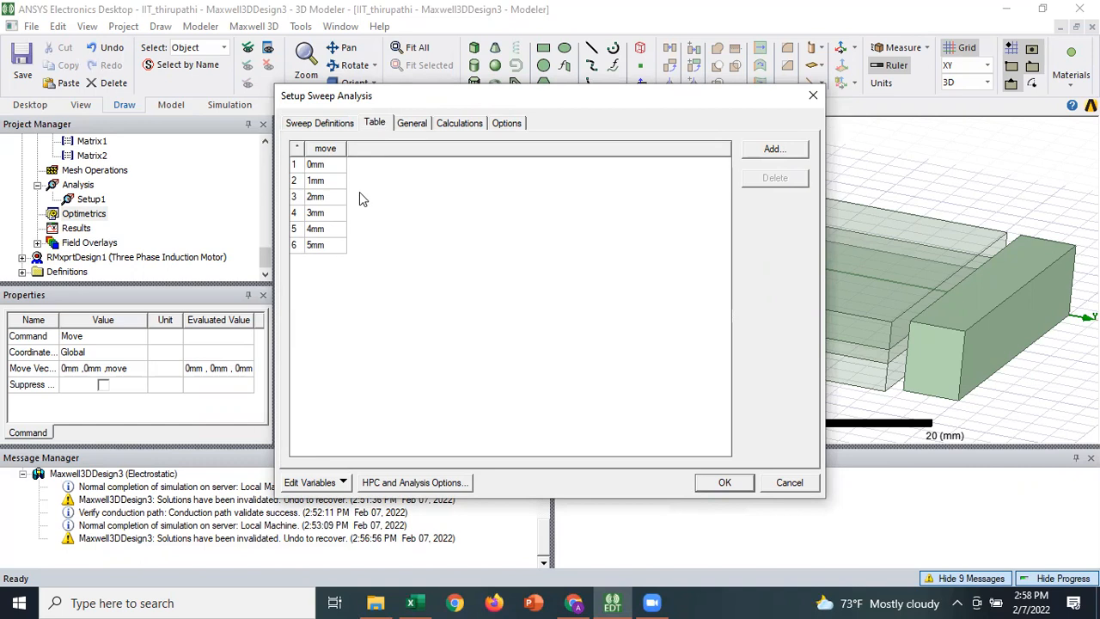
pyautogui.click(506, 124)
pyautogui.click(323, 162)
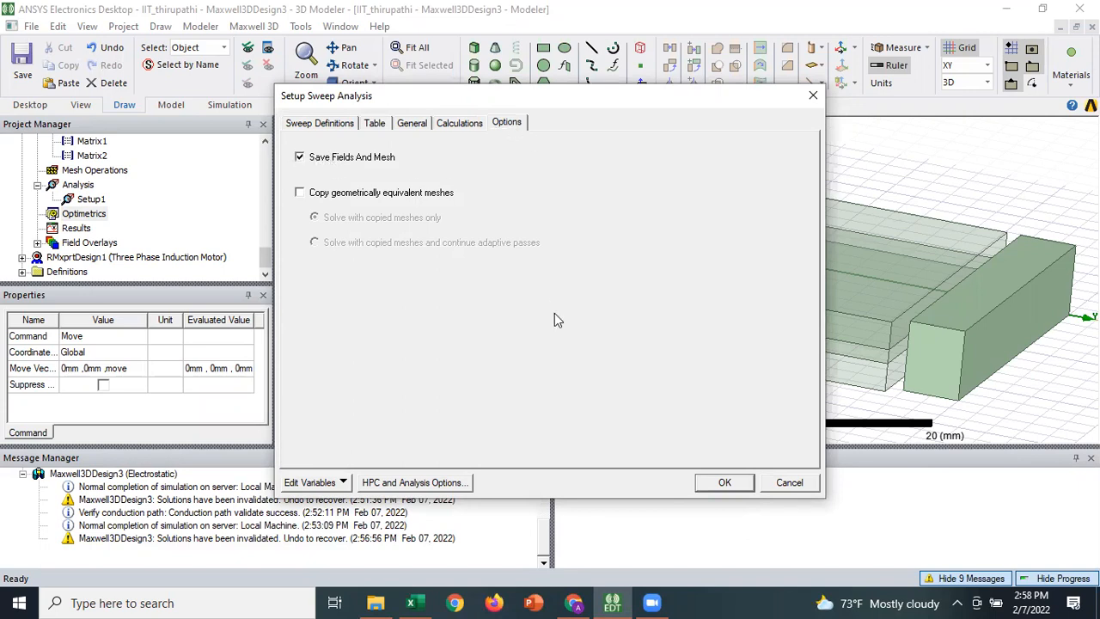
pyautogui.click(727, 482)
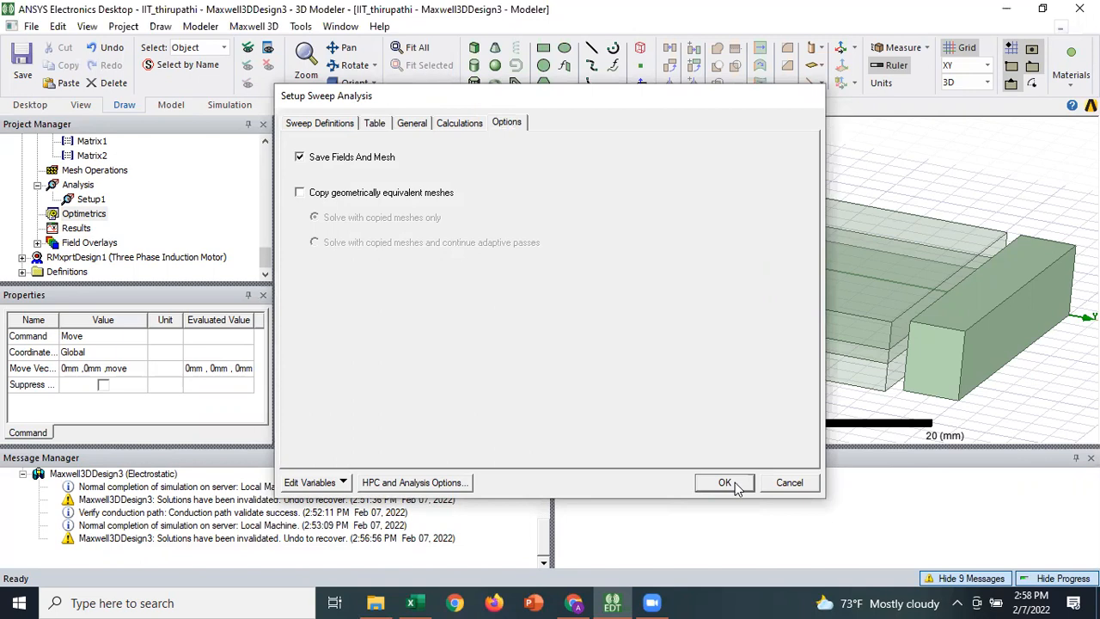
# Display the design variables of Maxwell3DDesign3 and expand its Optimetrics branch.
pyautogui.moveTo(266, 256); pyautogui.dragTo(265, 240)
pyautogui.click(125, 156)
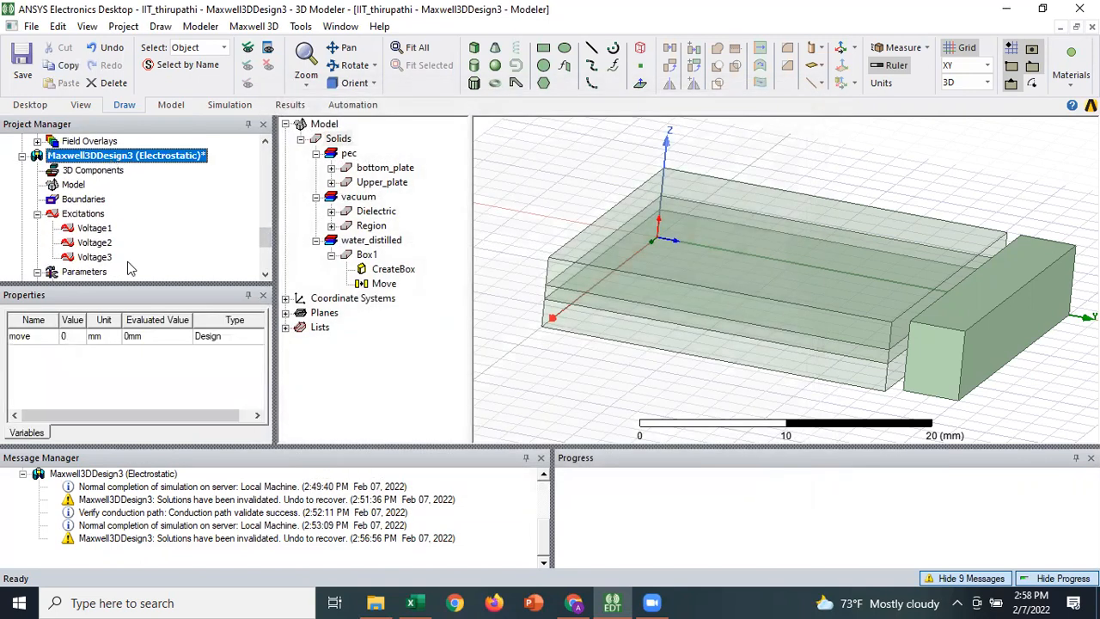
pyautogui.click(72, 336)
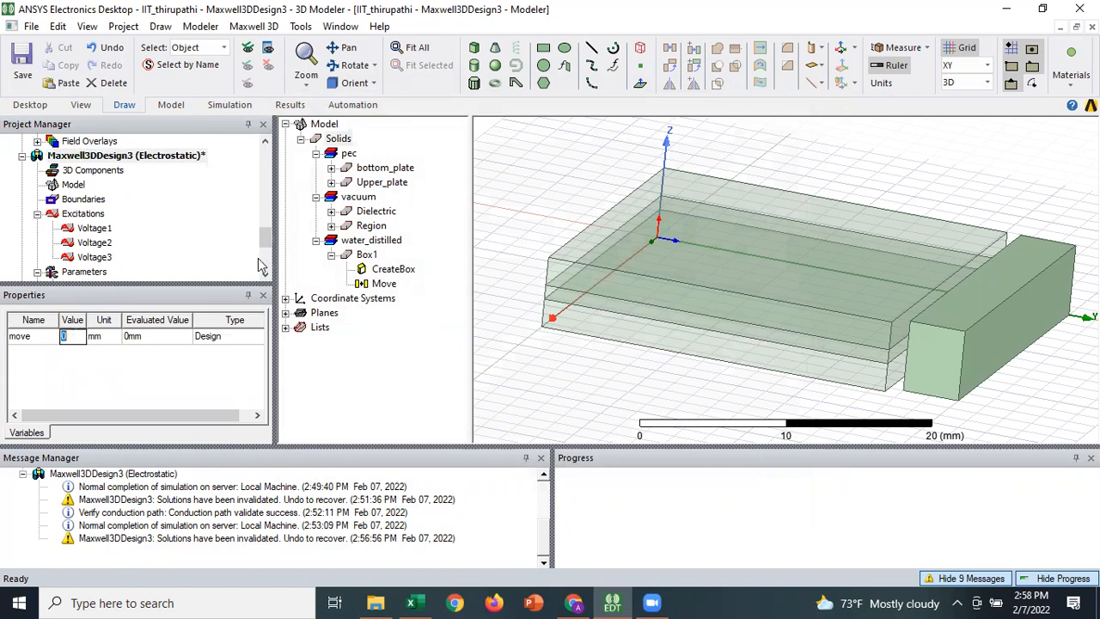
pyautogui.moveTo(268, 241); pyautogui.dragTo(269, 256)
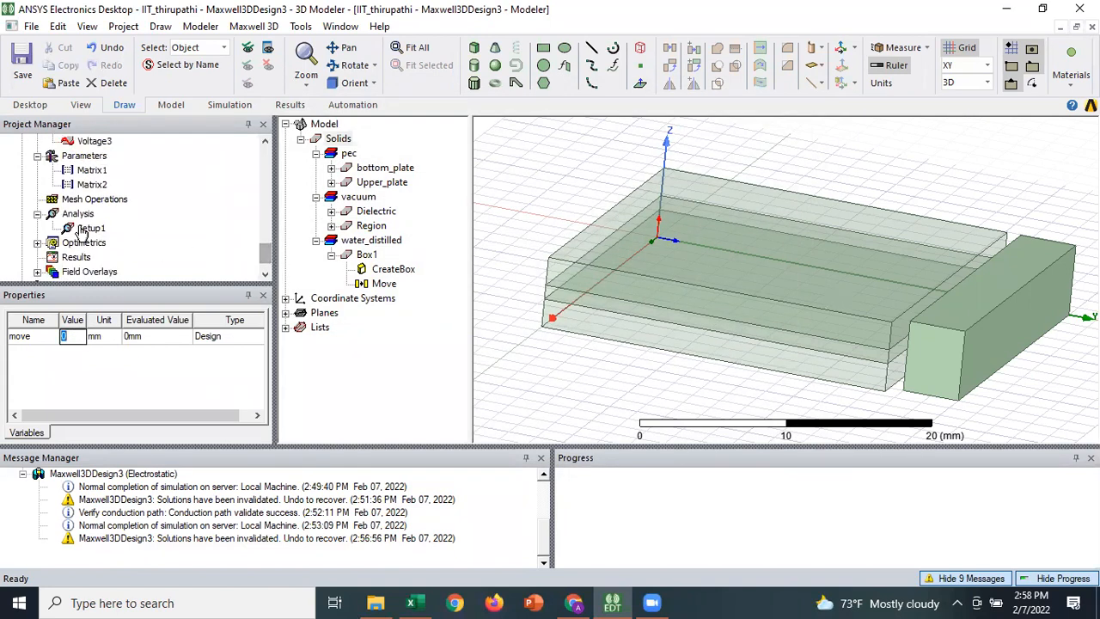
pyautogui.click(37, 243)
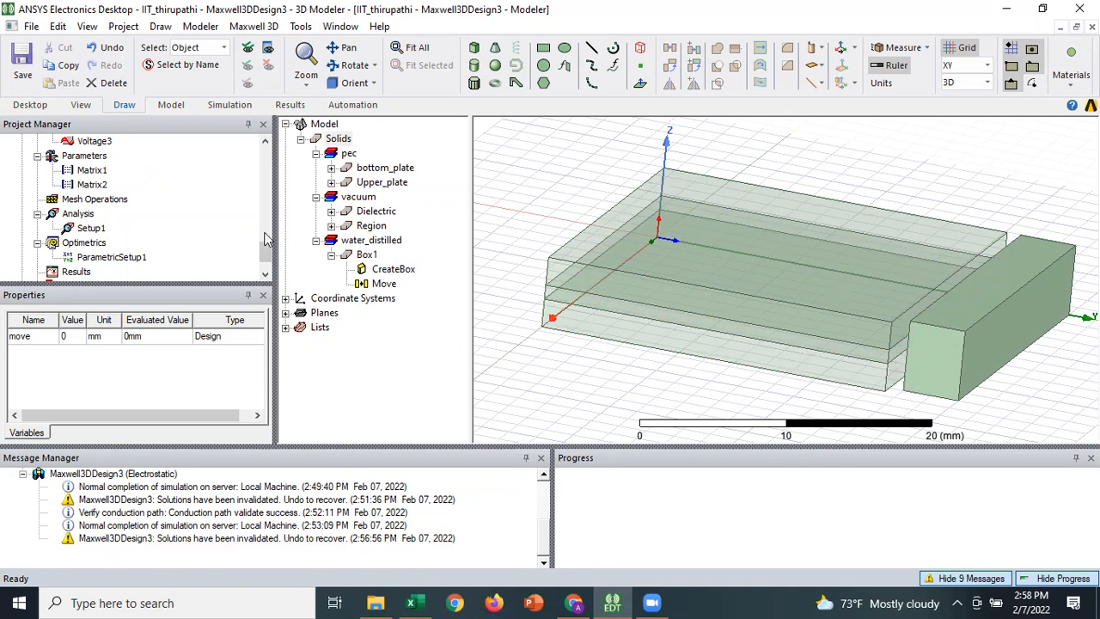
# Set the design variable move to 2 mm to shift the distilled-water body Box1 along Z.
pyautogui.moveTo(268, 259); pyautogui.dragTo(265, 231)
pyautogui.click(73, 338)
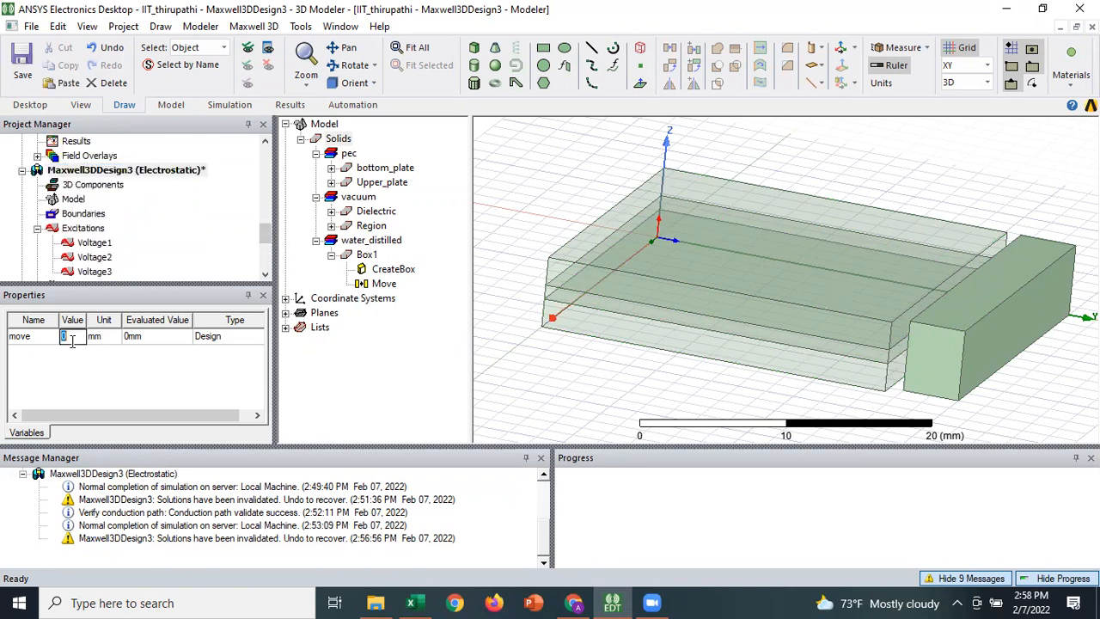
pyautogui.write('2')
pyautogui.click(71, 402)
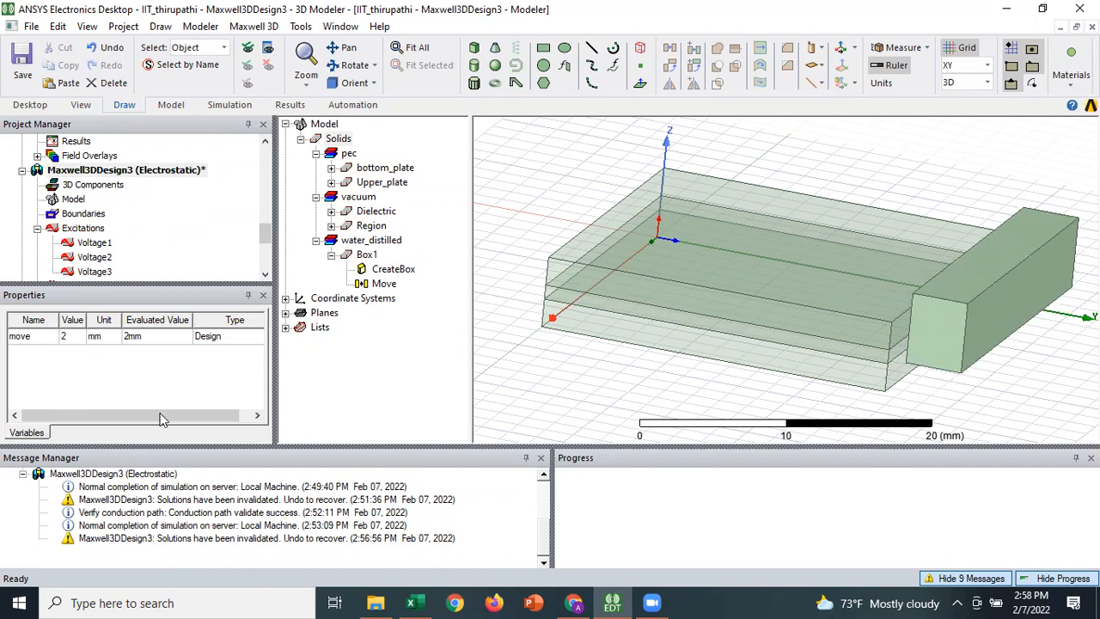
# Open the value of the design variable move for editing.
pyautogui.click(74, 338)
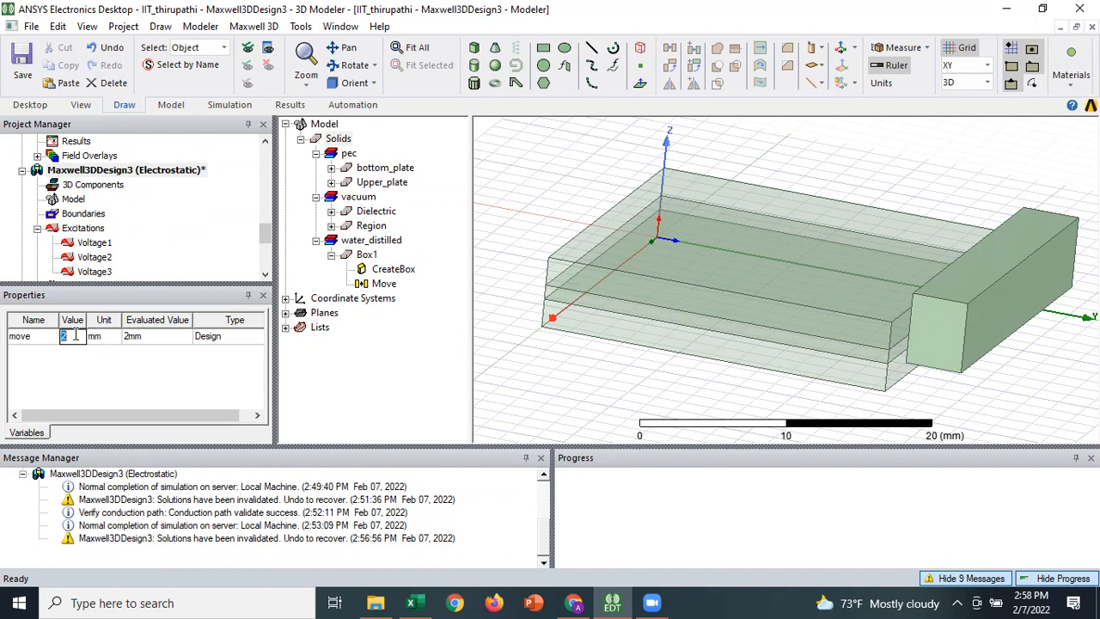